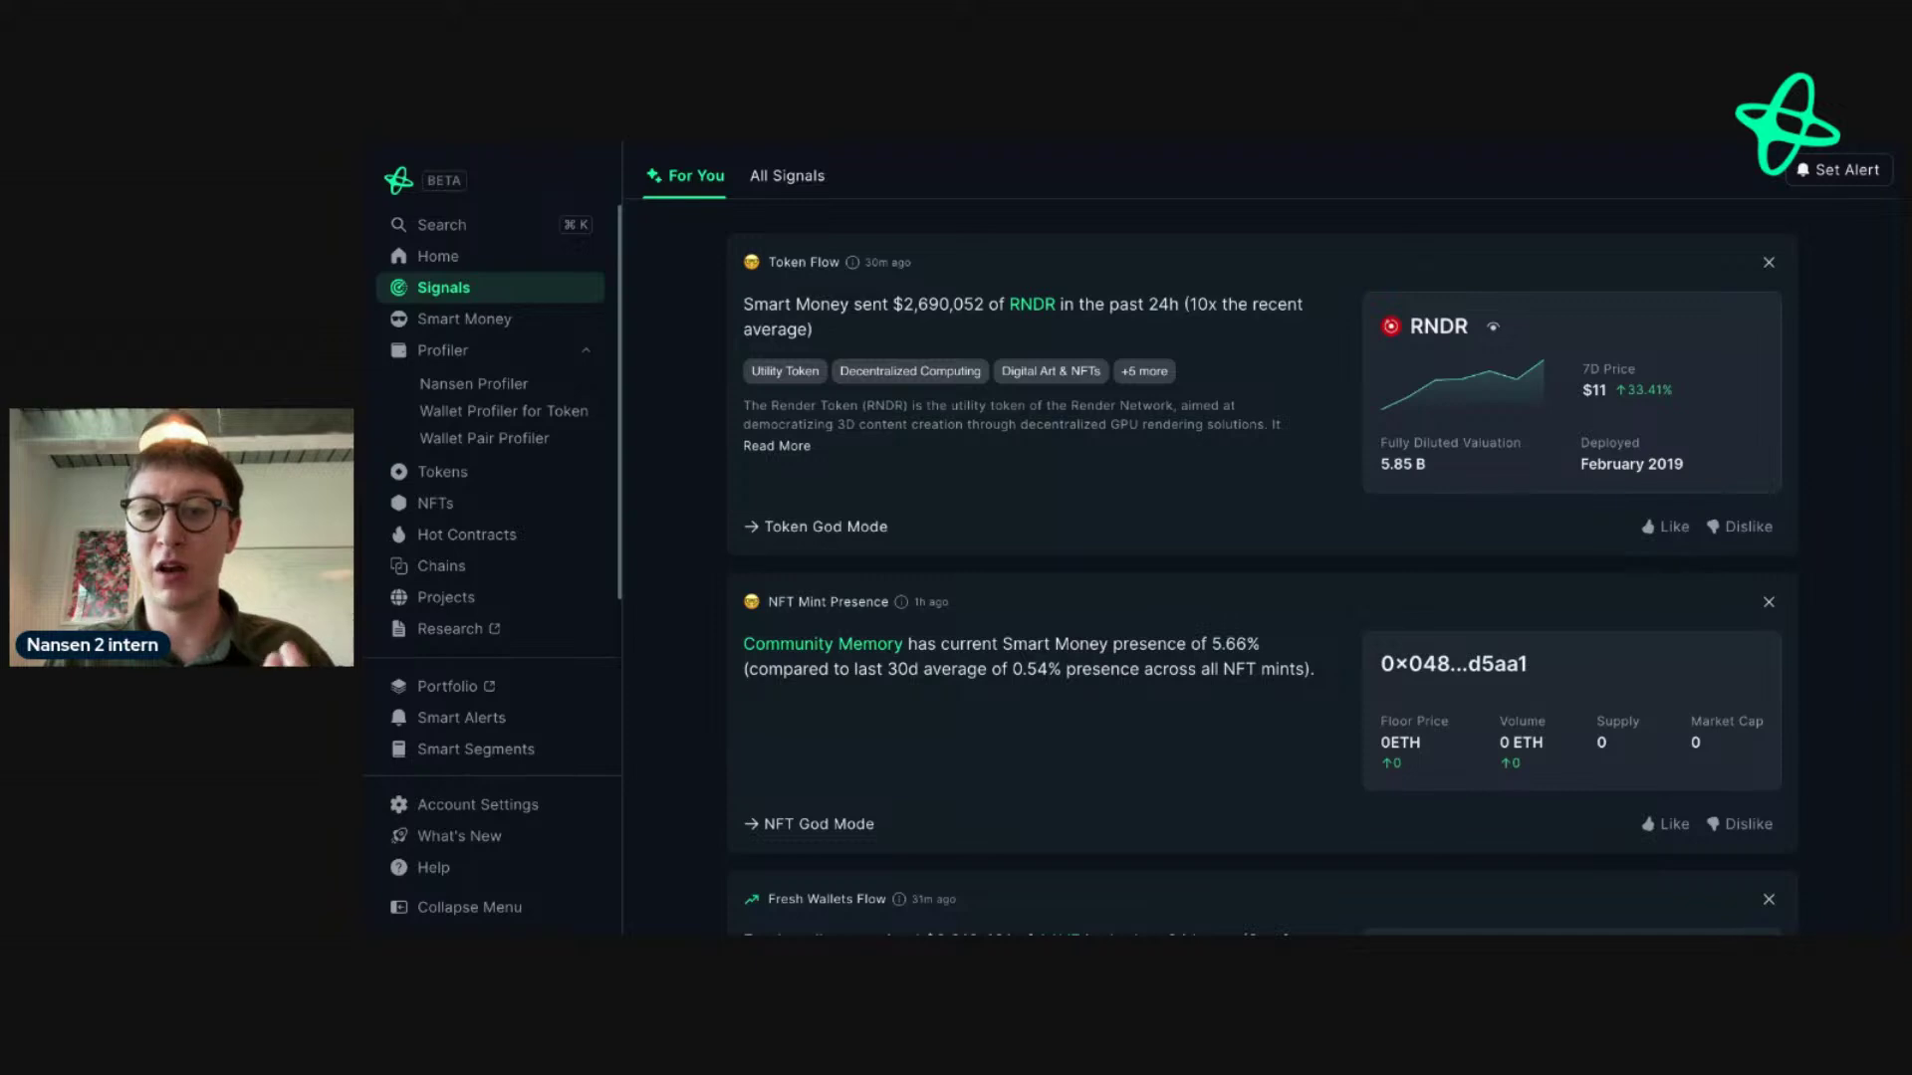
- Like the RNDR Token Flow signal reporting $2,690,052 of Smart Money RNDR sent
click(1665, 527)
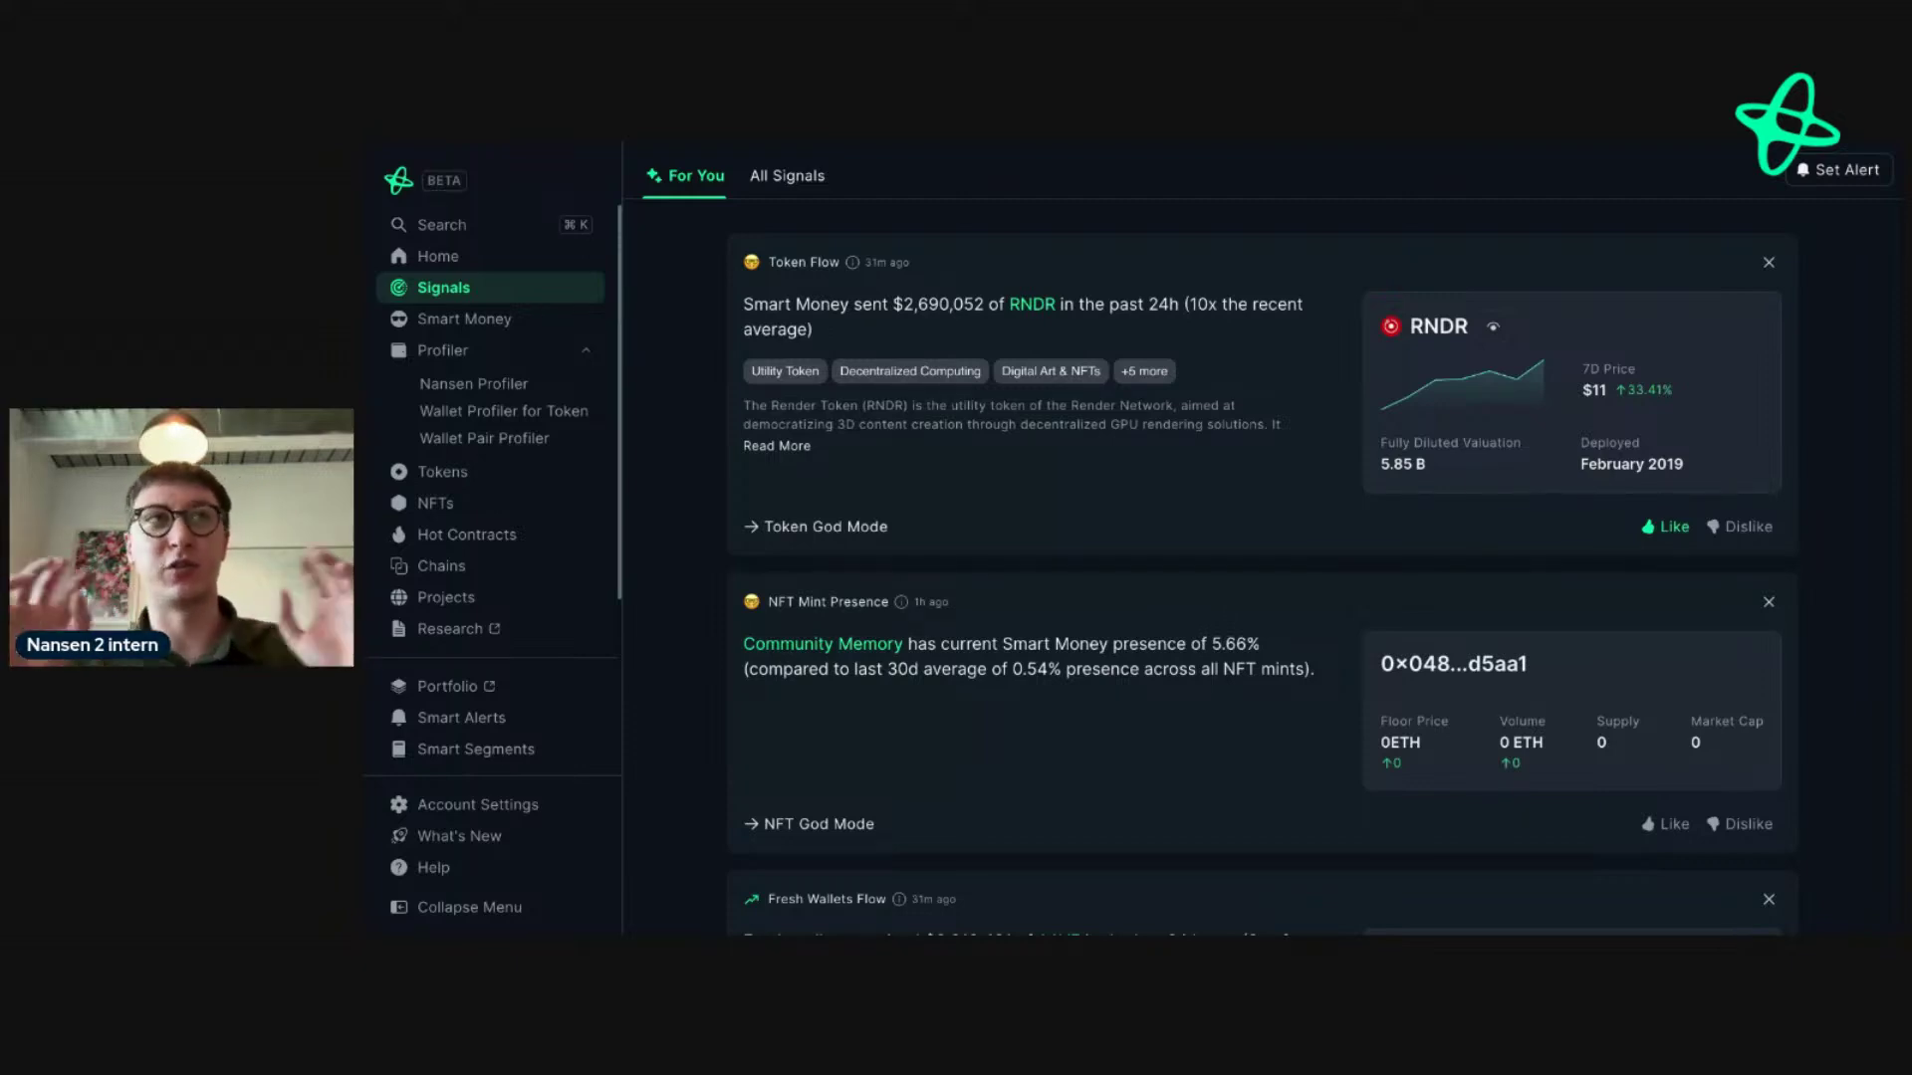
- Sort RNDR's Smart Money holders by 24H change and open Kenetic Capital: 0xfc1
click(1040, 309)
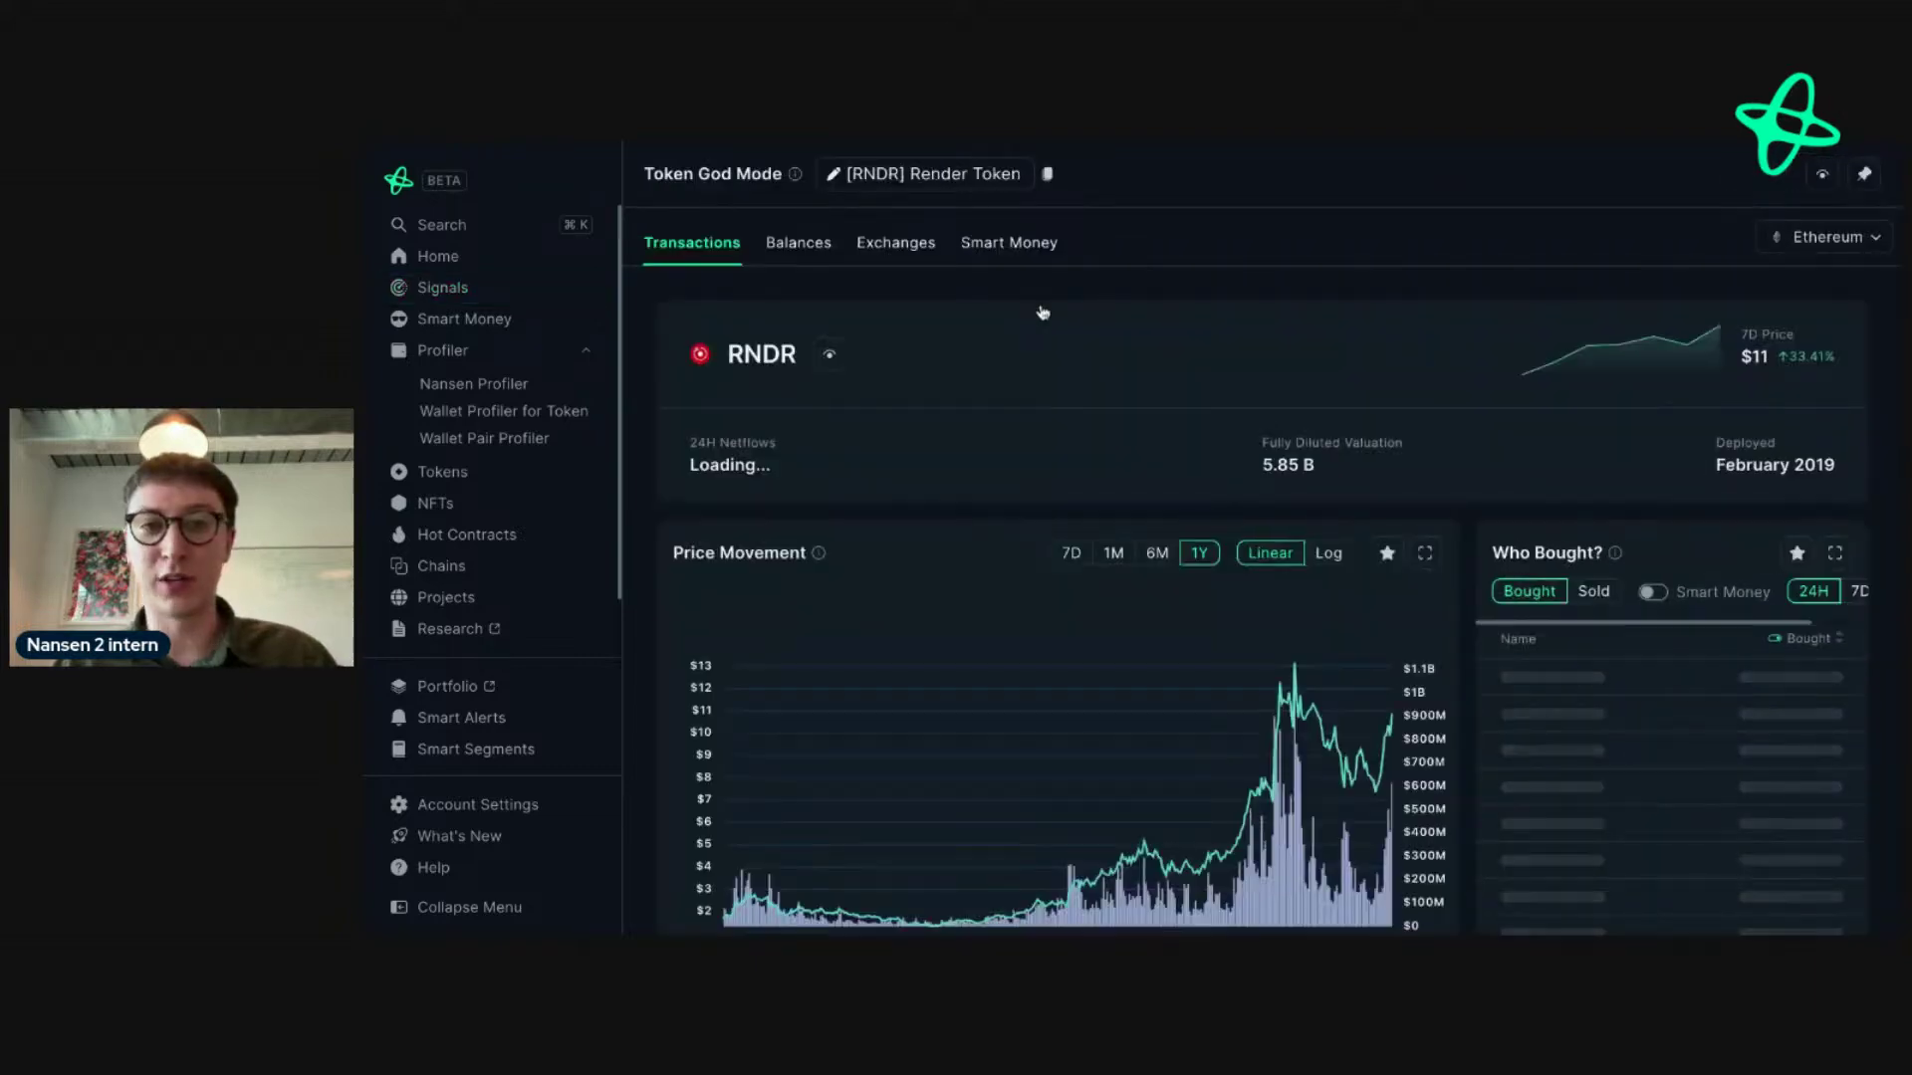
click(998, 249)
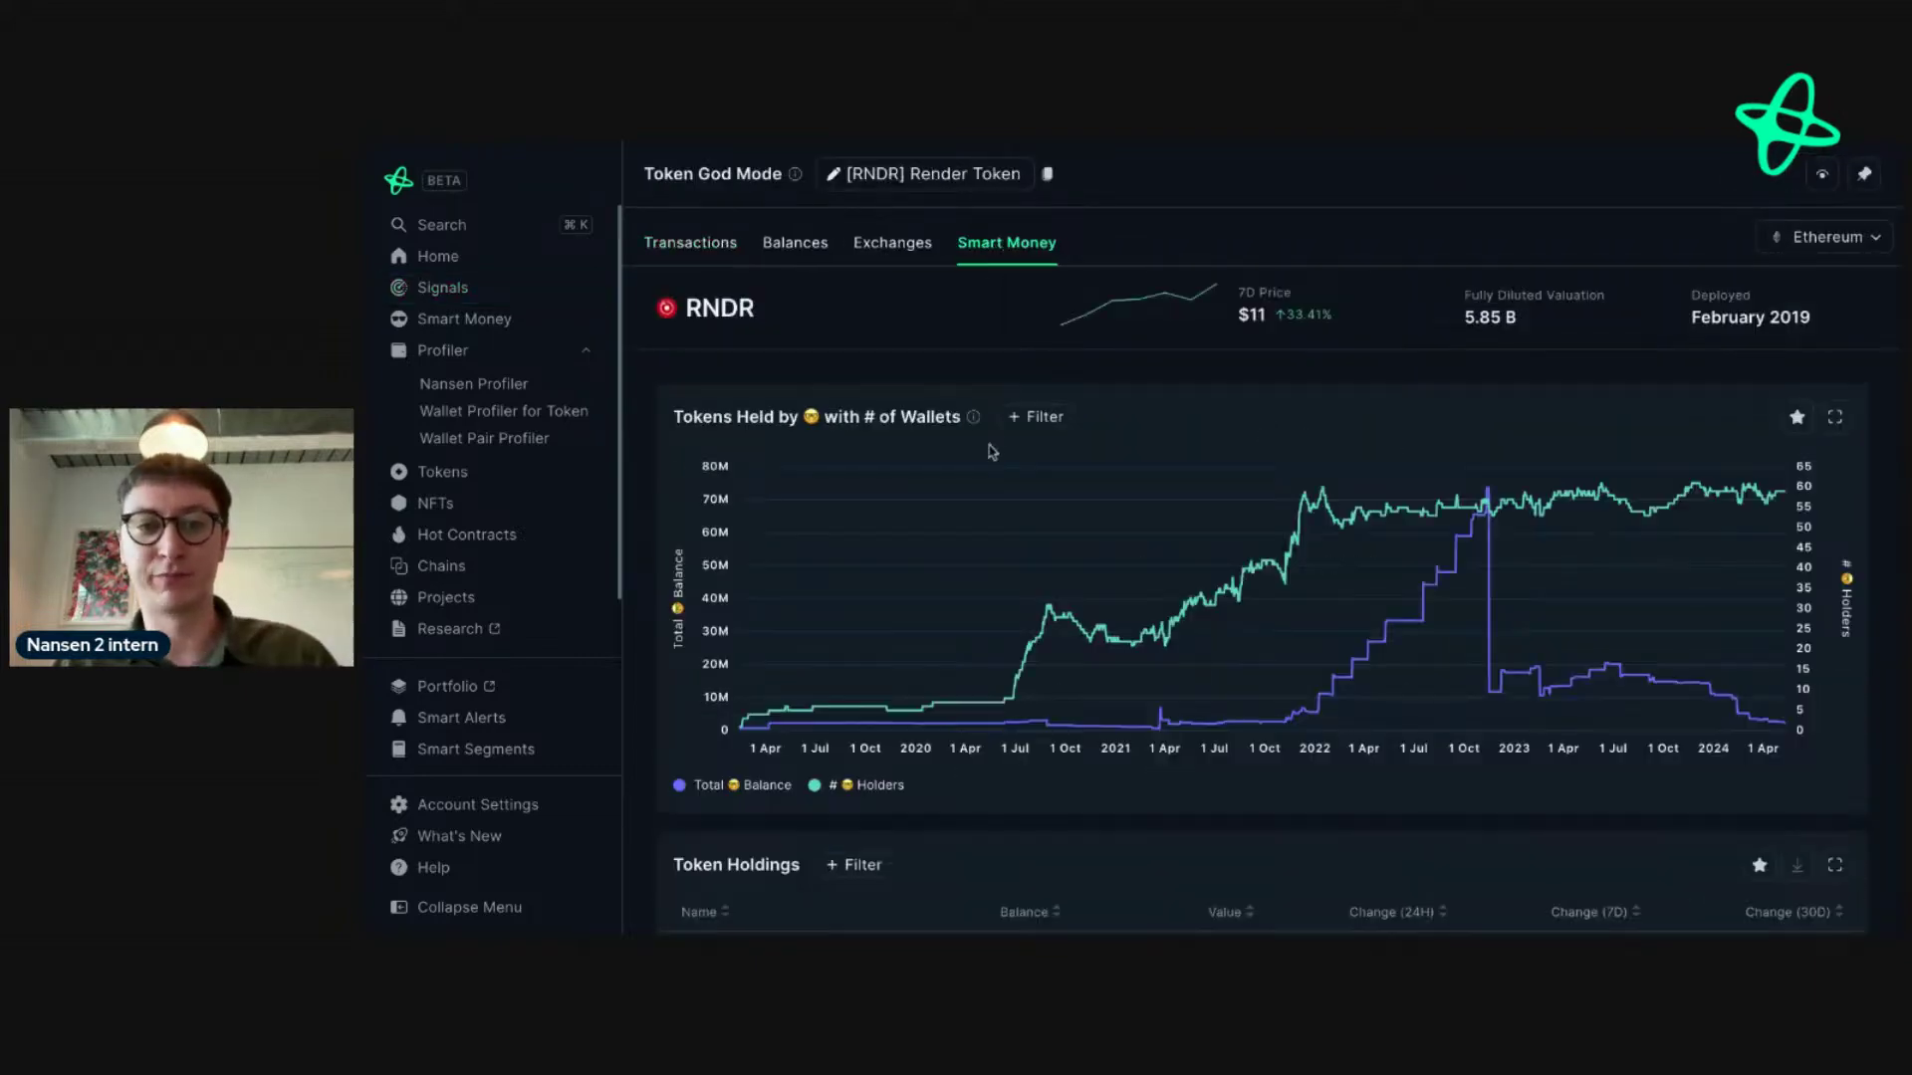
scroll(988, 456, down, 3)
scroll(989, 456, down, 3)
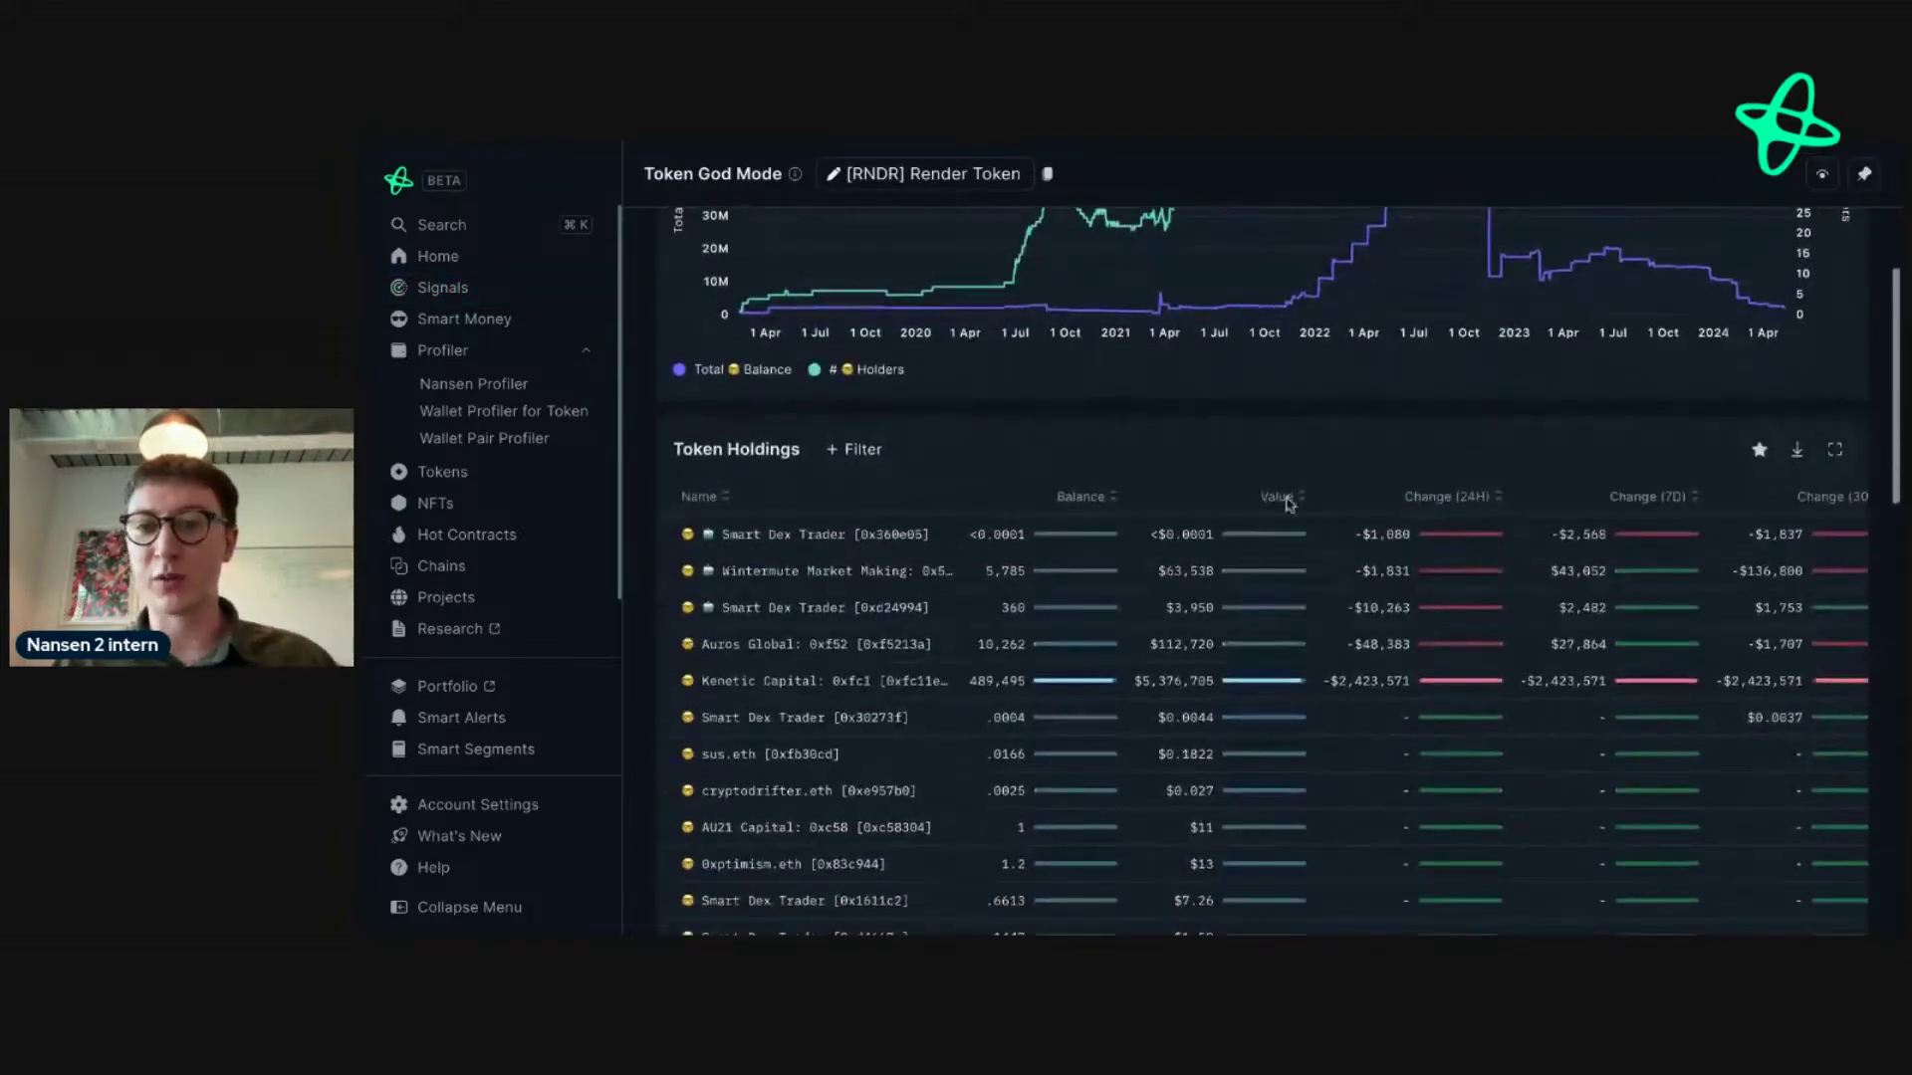
click(1499, 506)
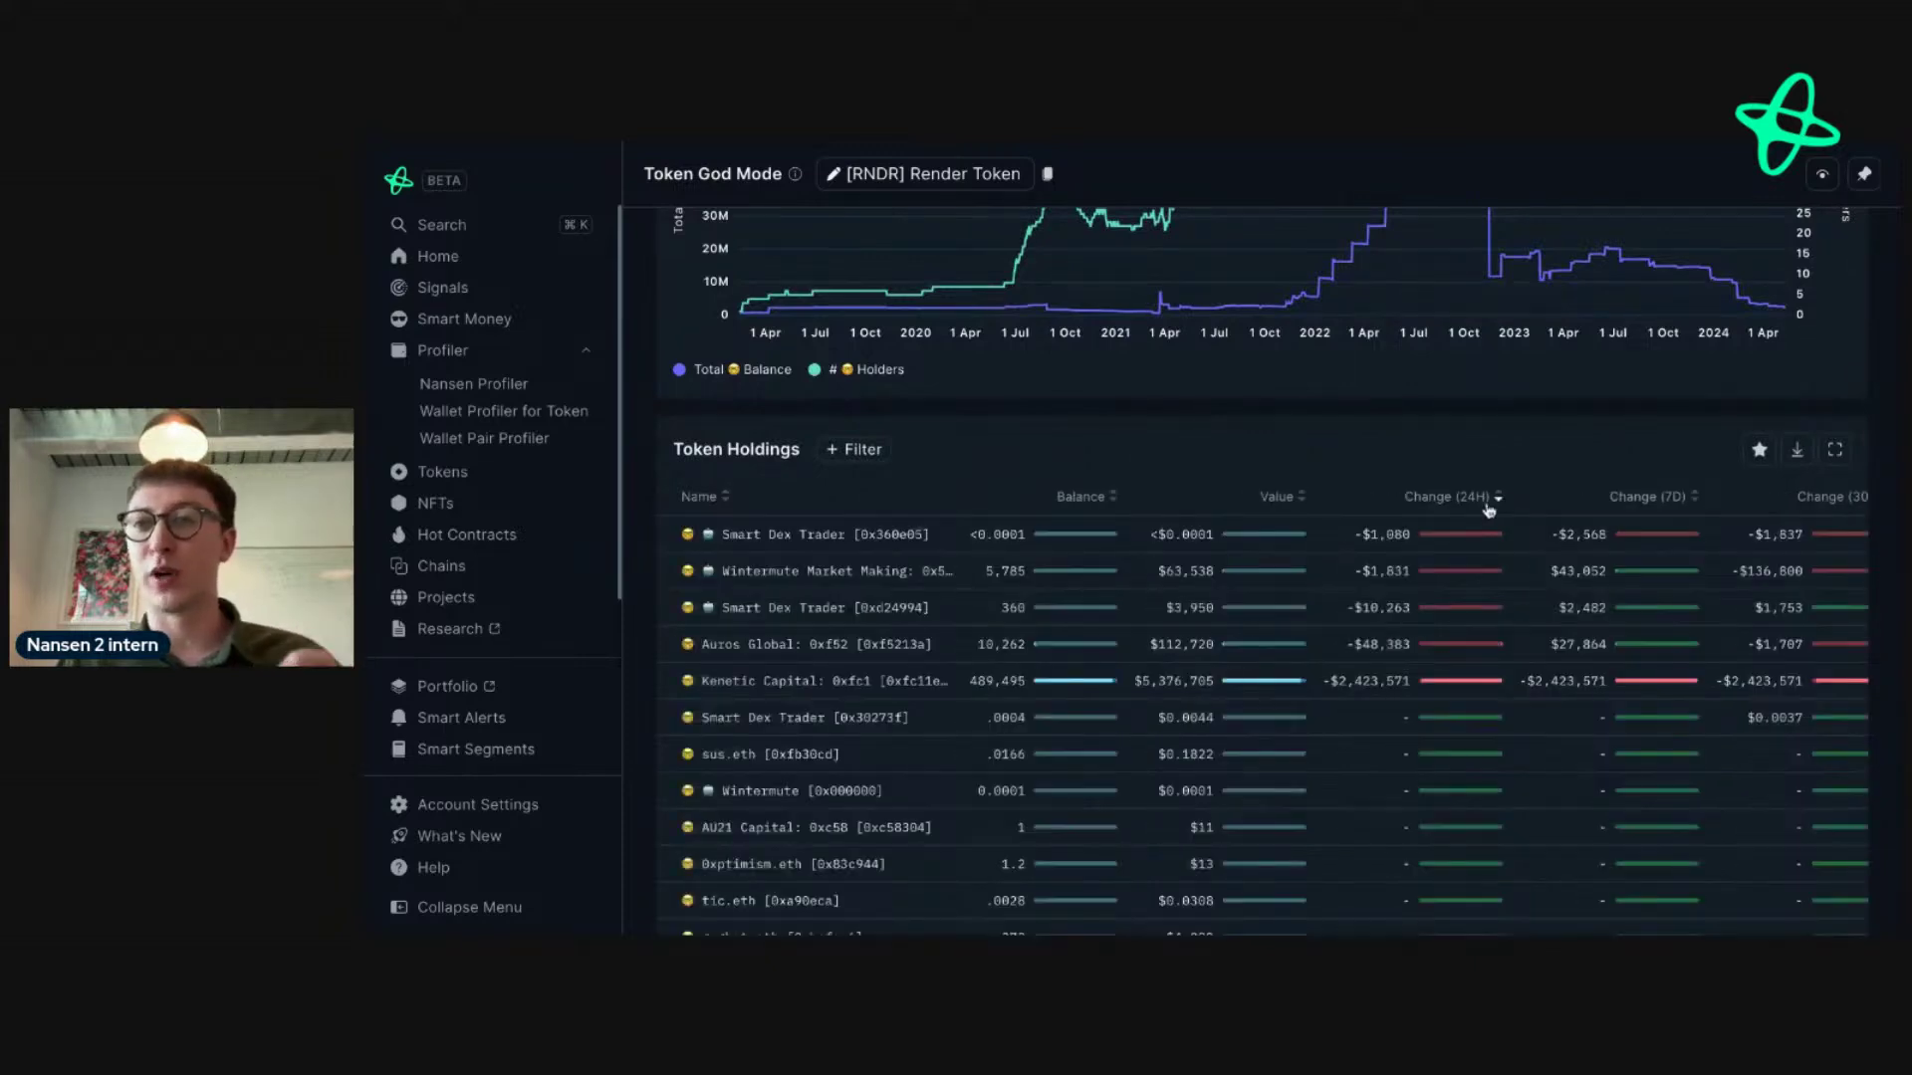
scroll(1455, 513, down, 1)
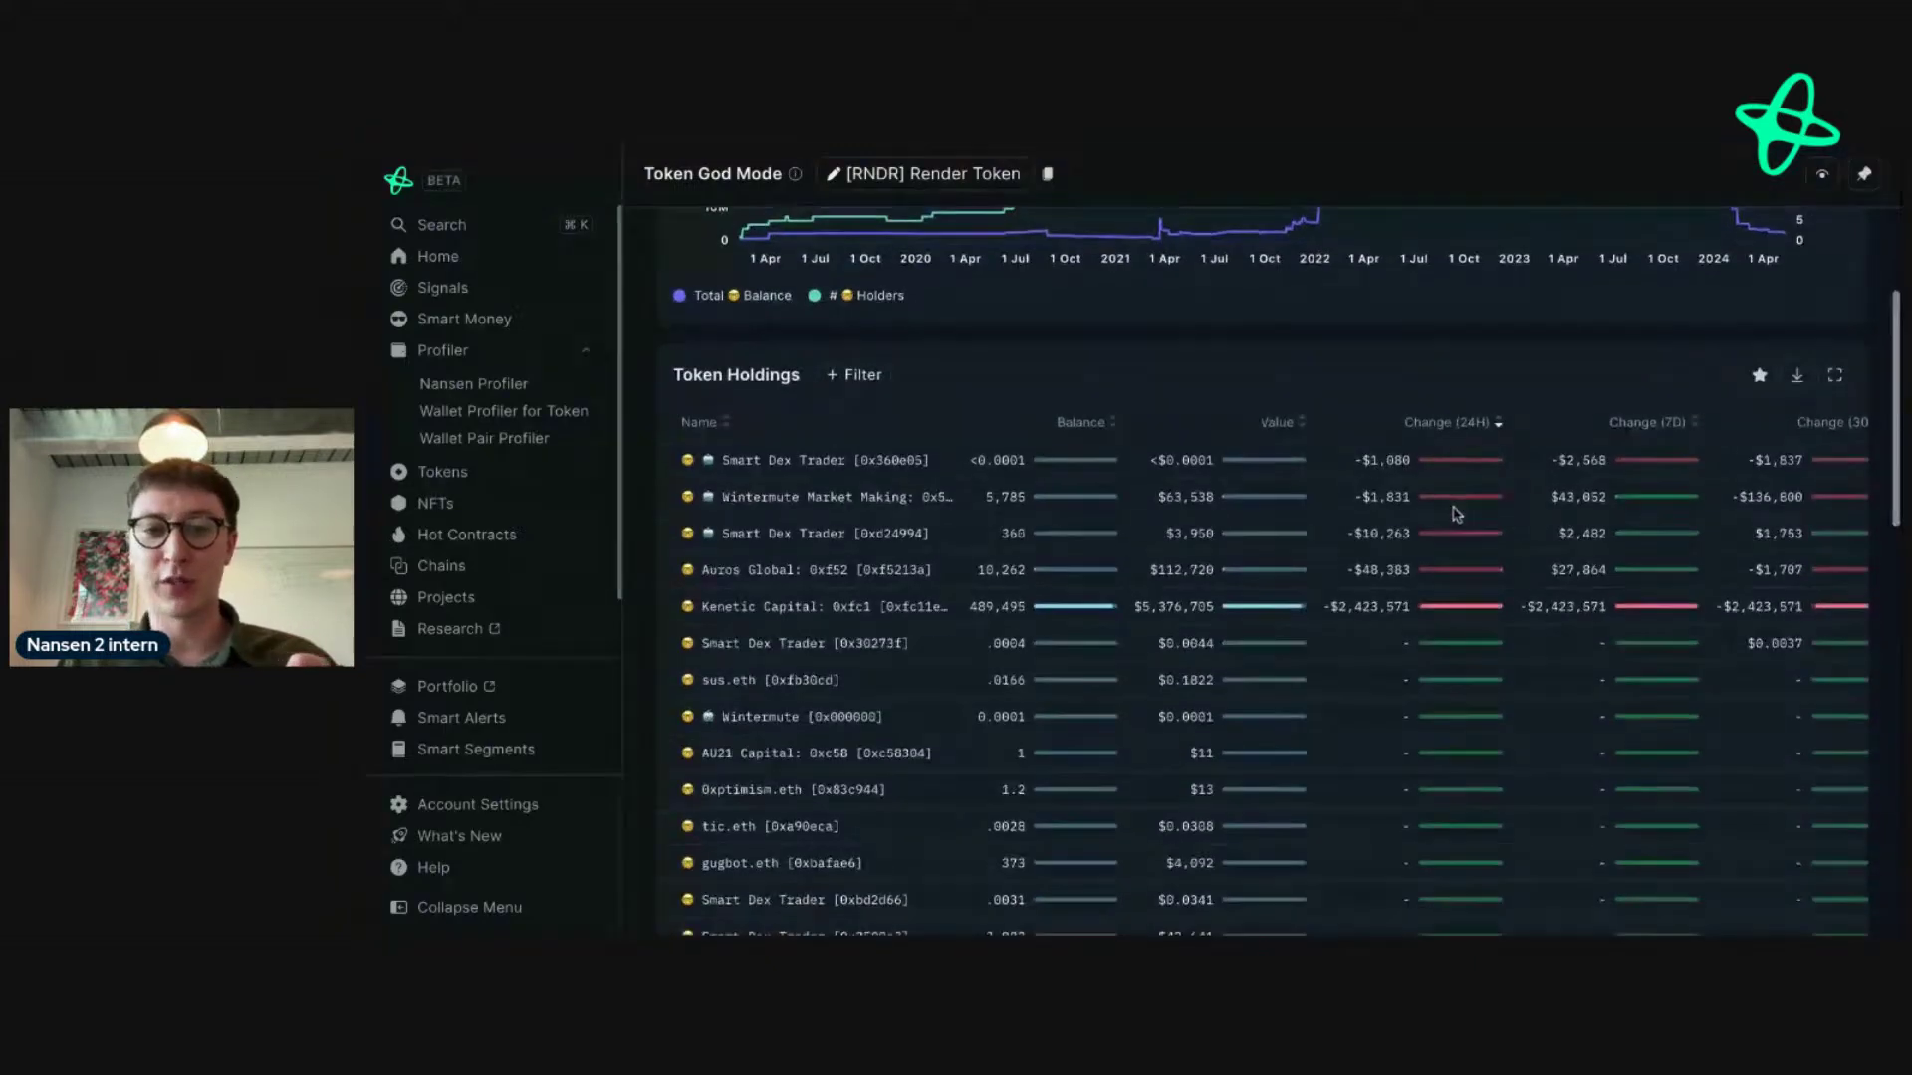
click(821, 609)
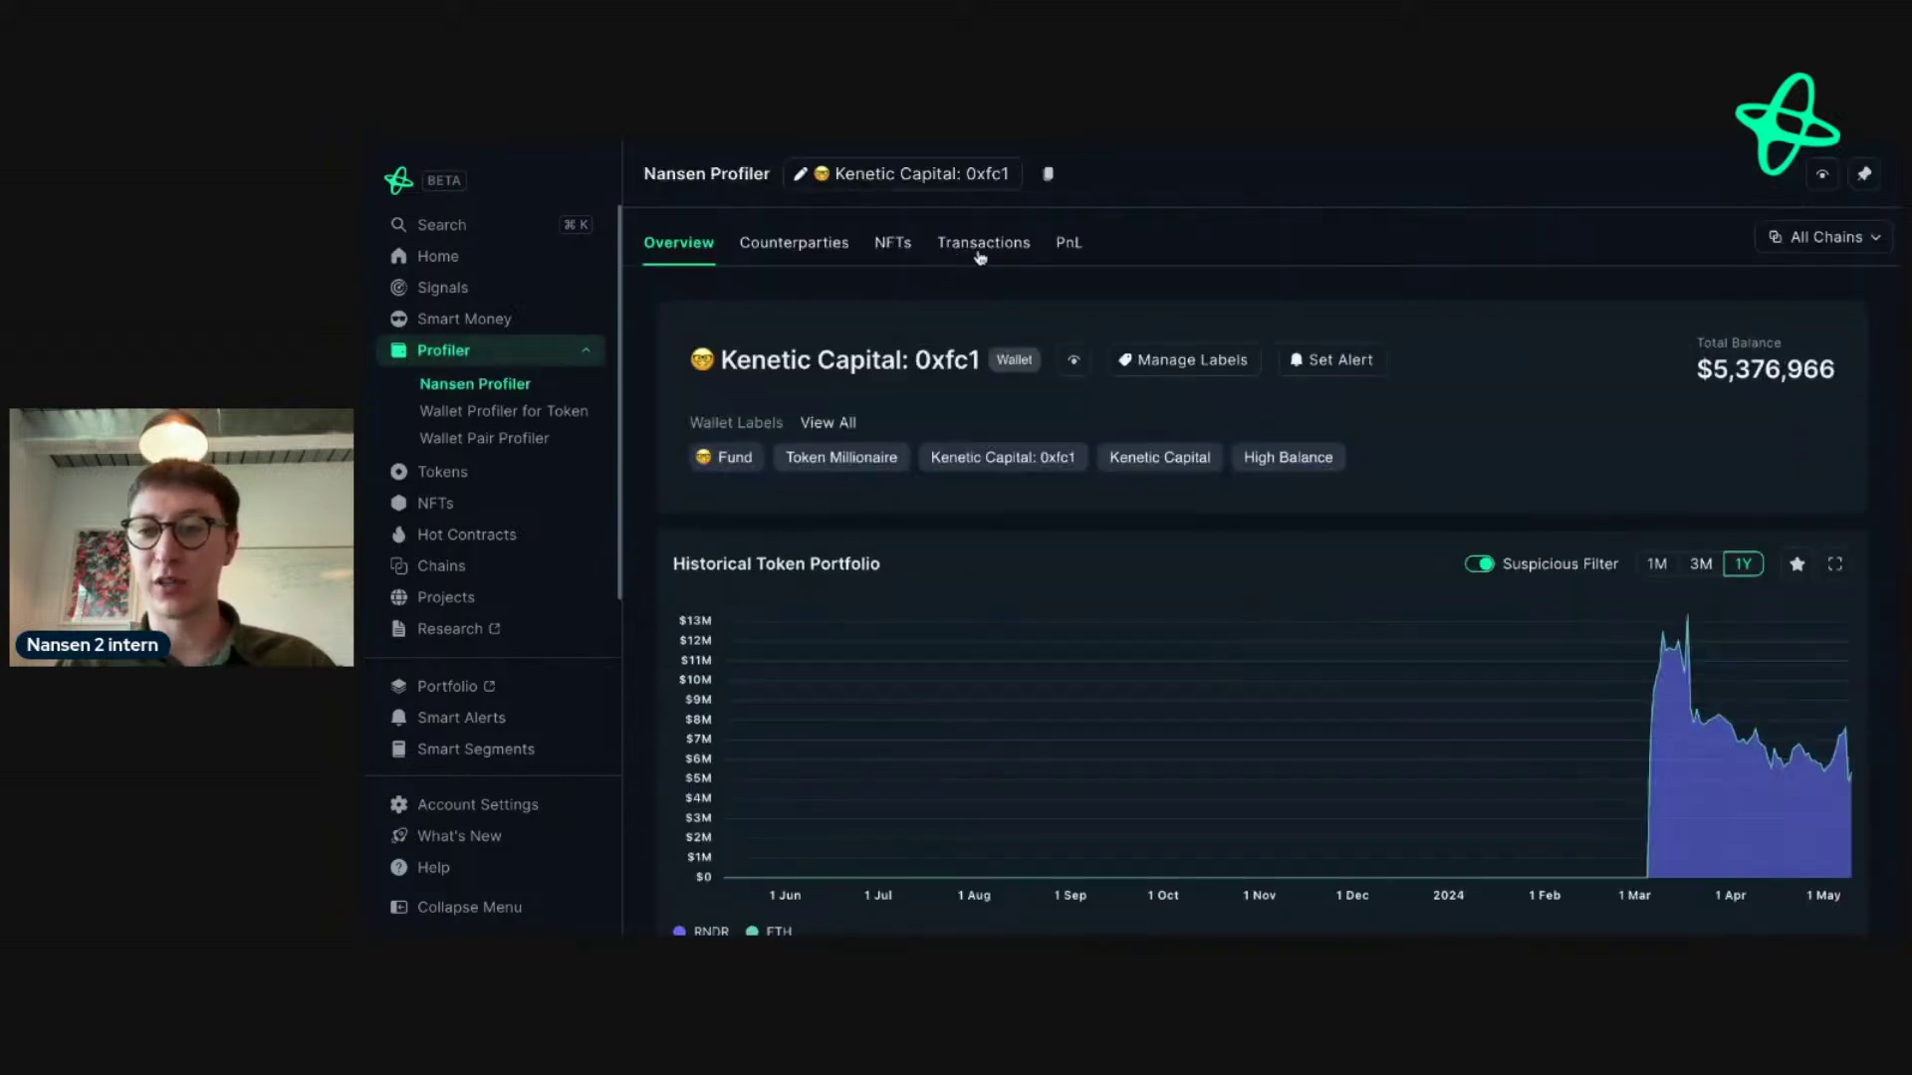
- From Kenetic Capital's transfers, open the 0x148f93 wallet that received its RNDR
click(980, 248)
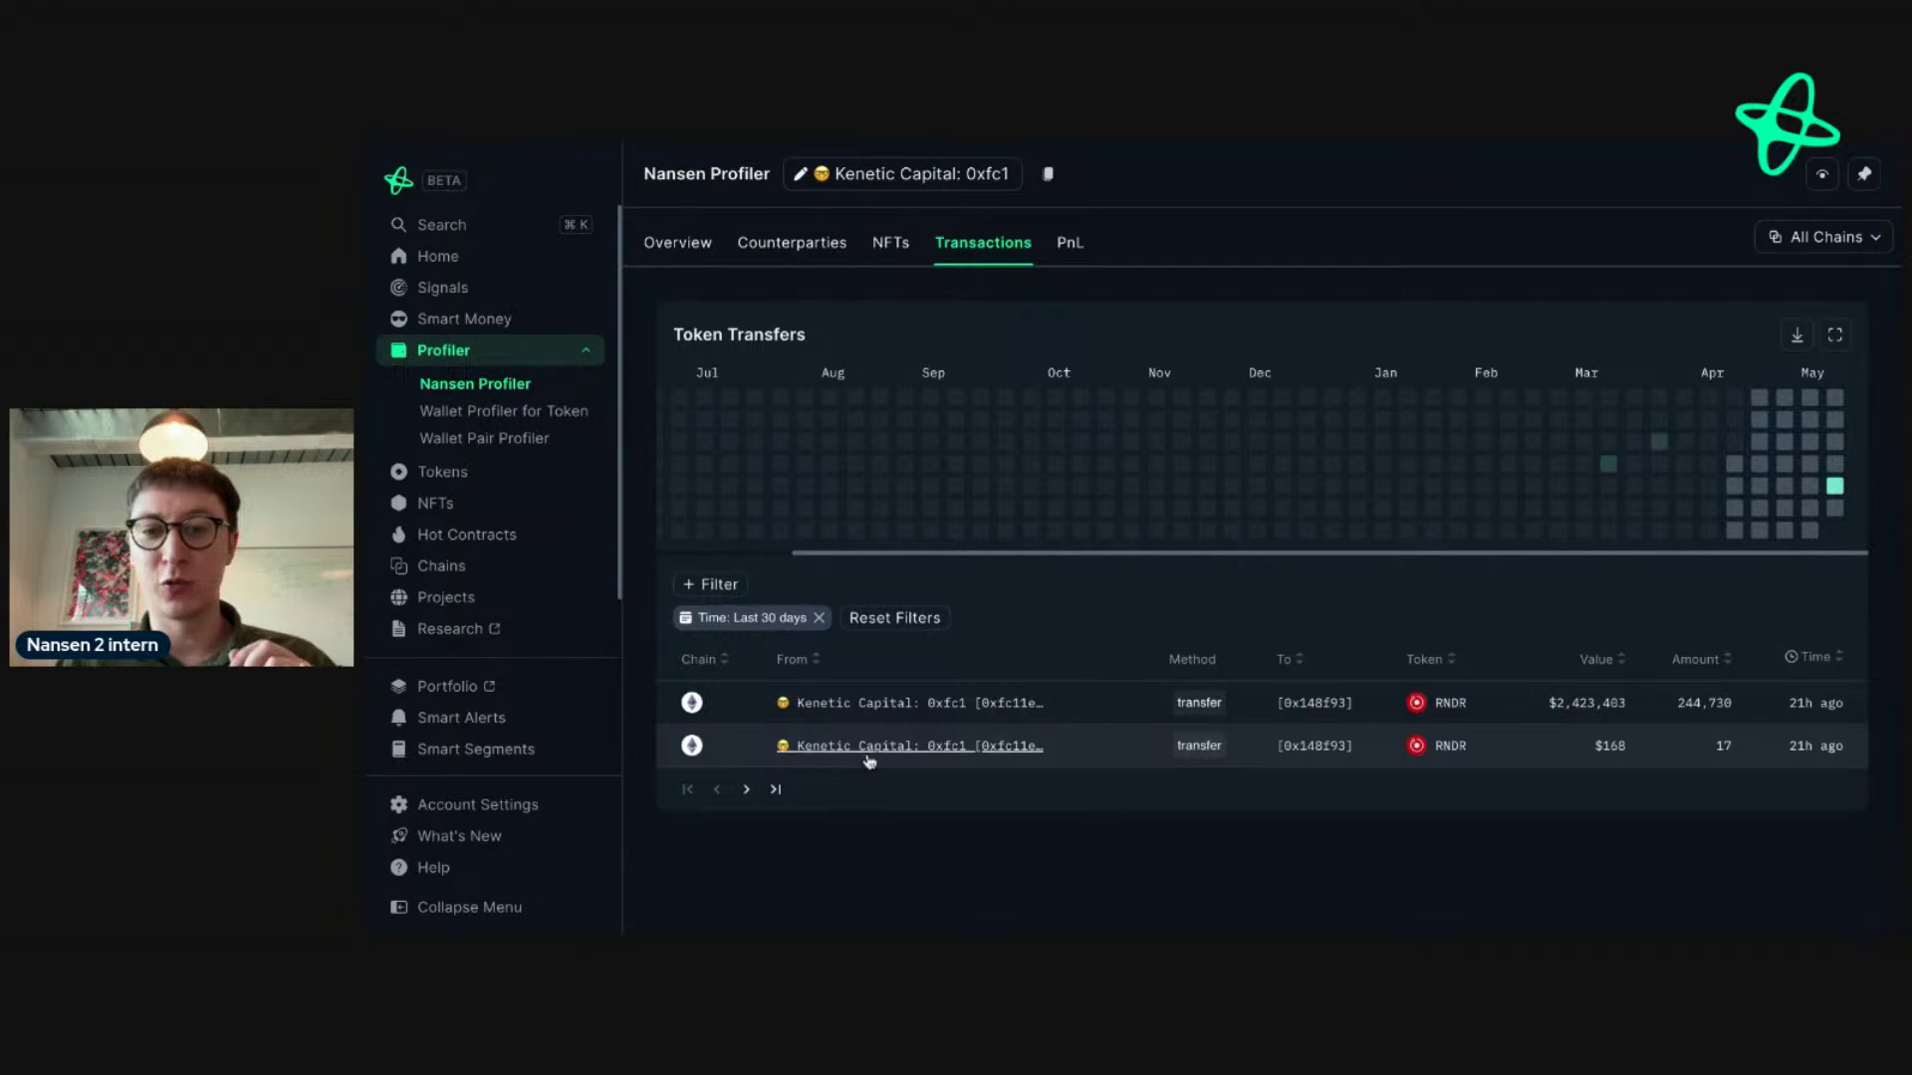
mouse_move(869, 761)
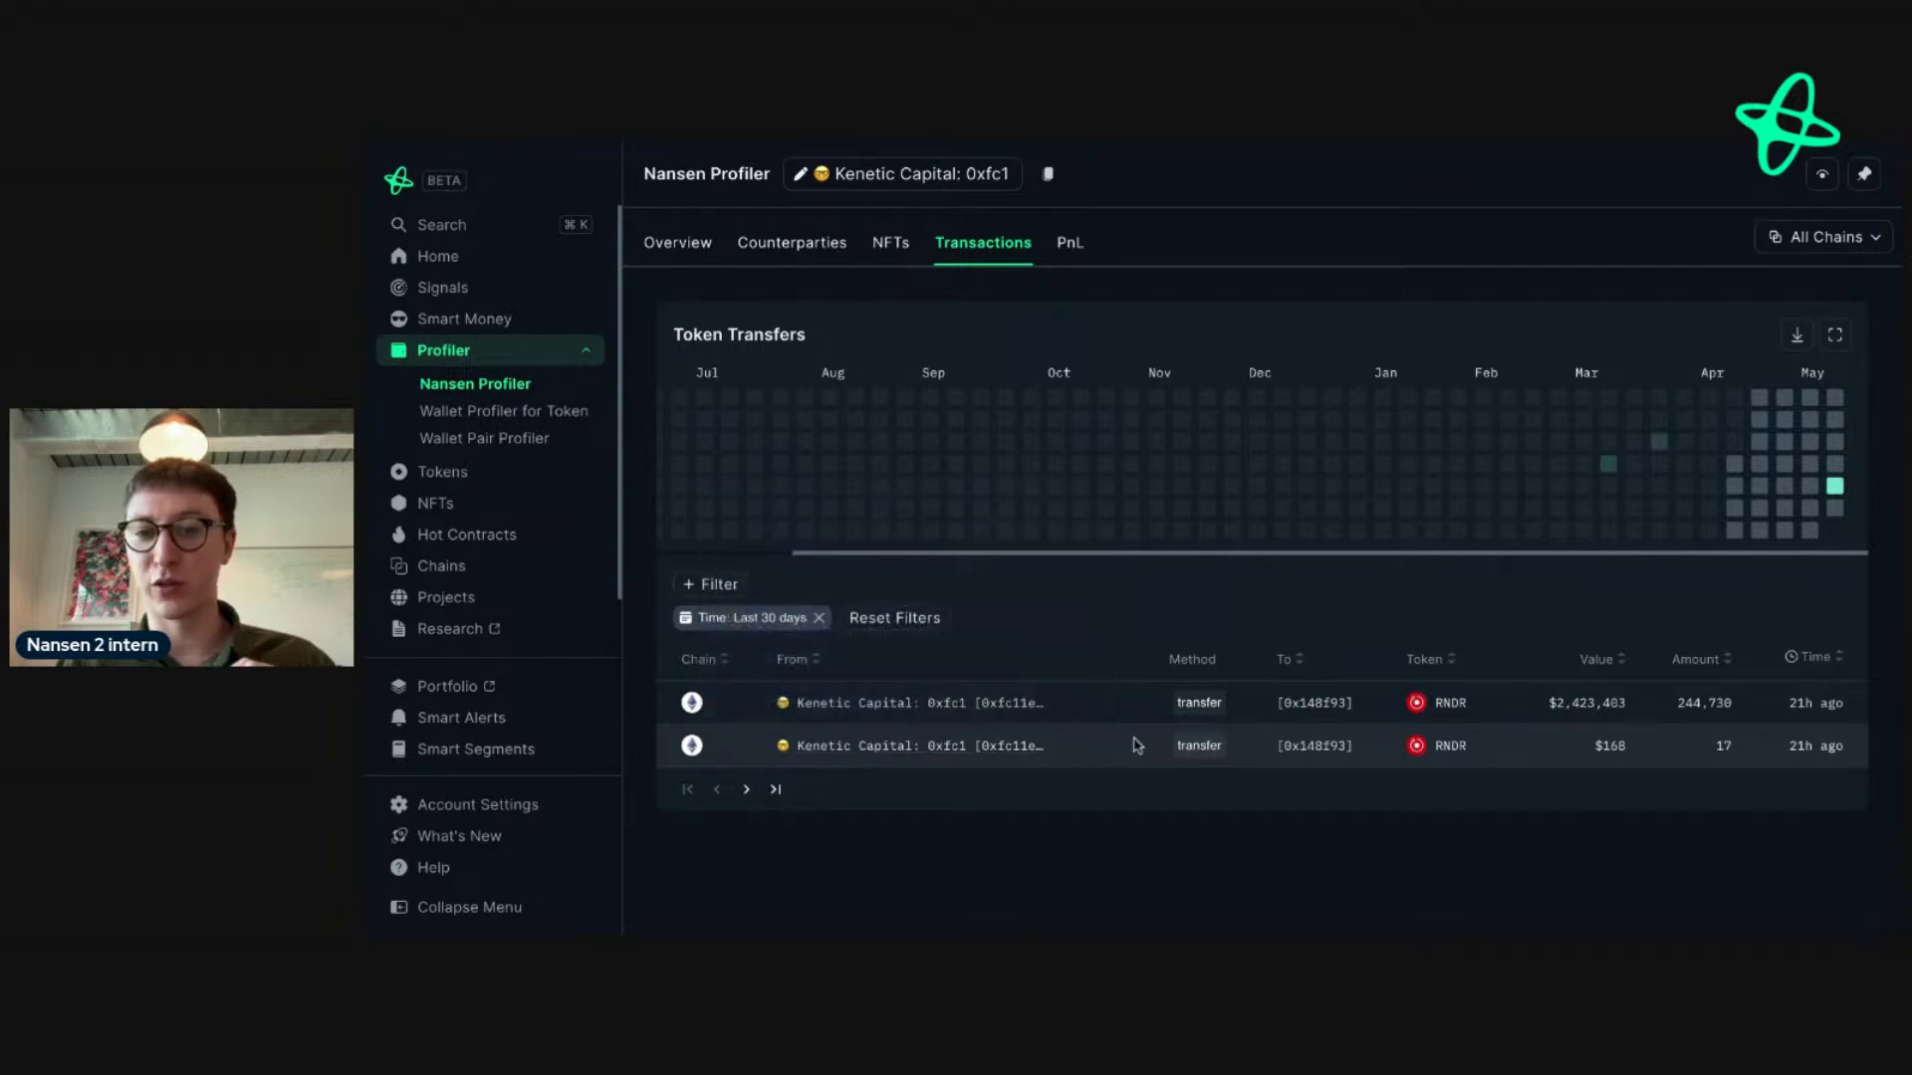
mouse_move(1320, 754)
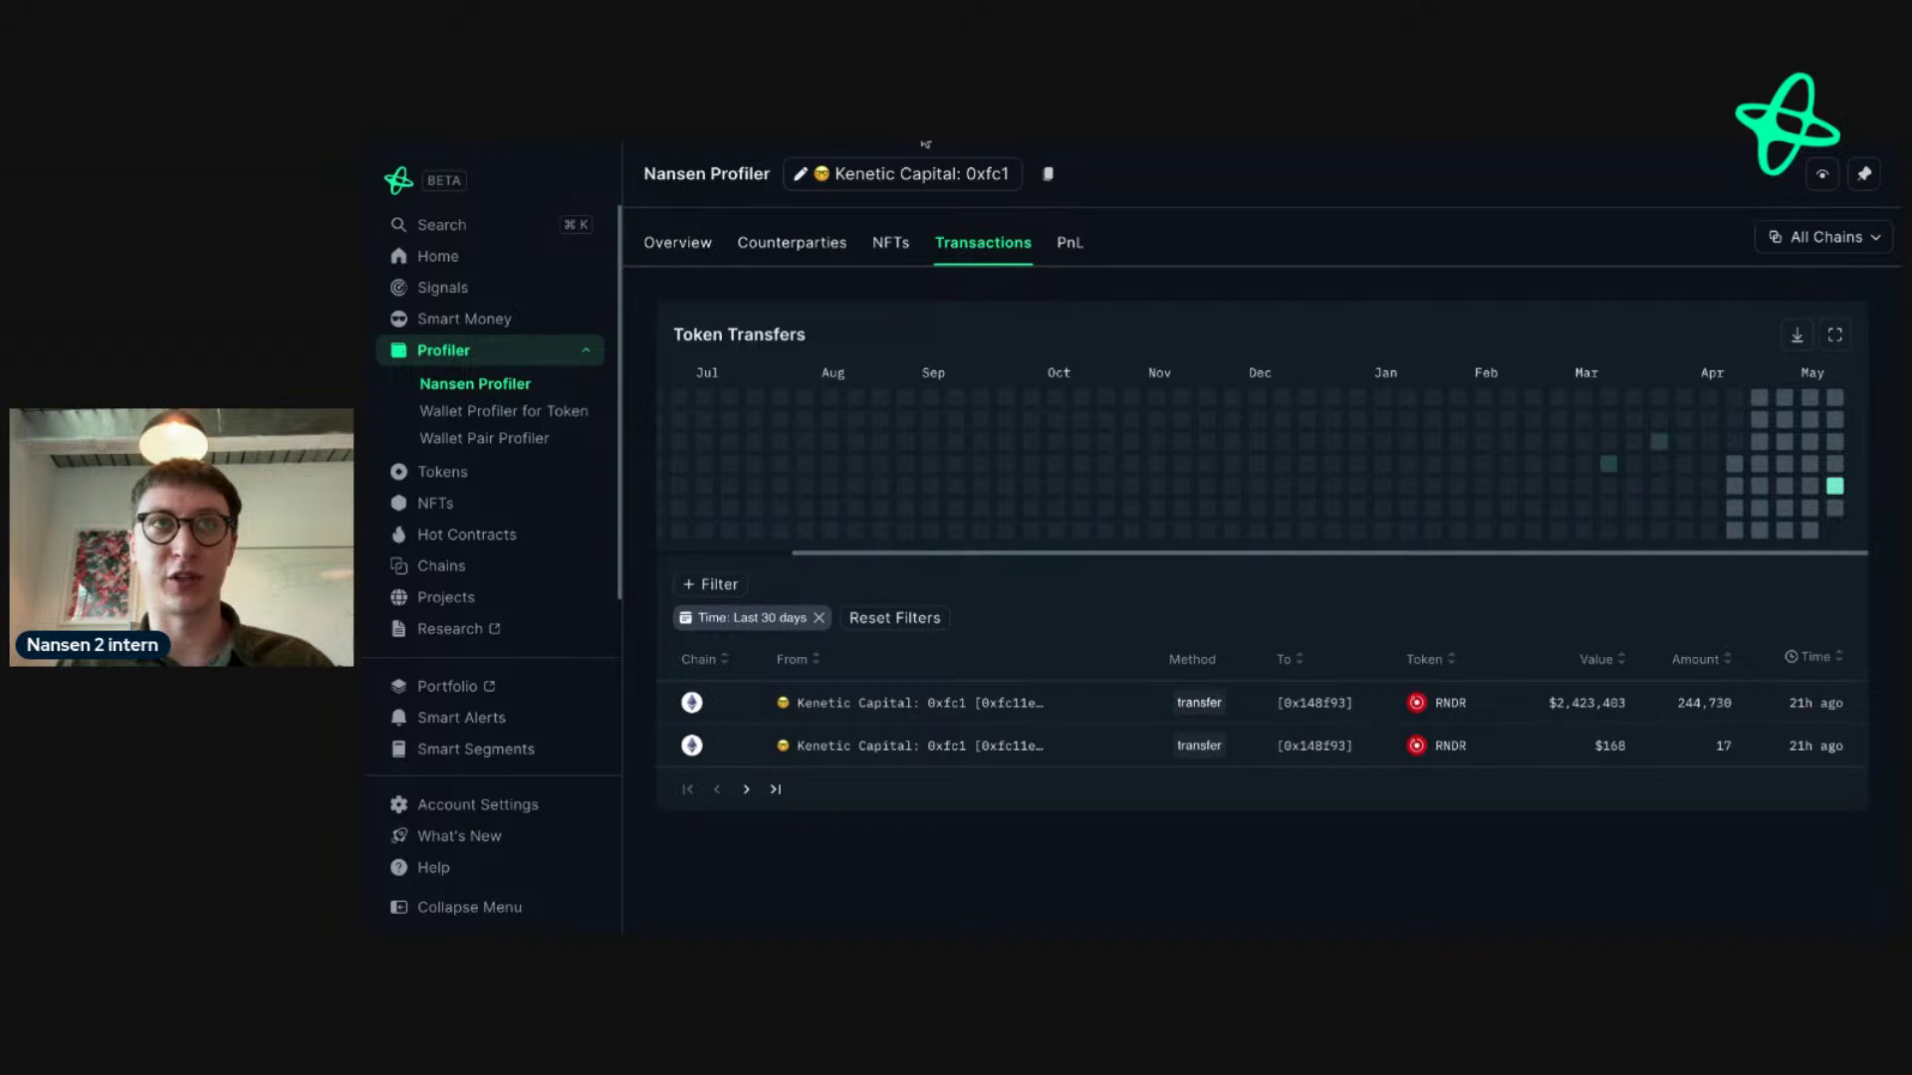
key(alt+Left)
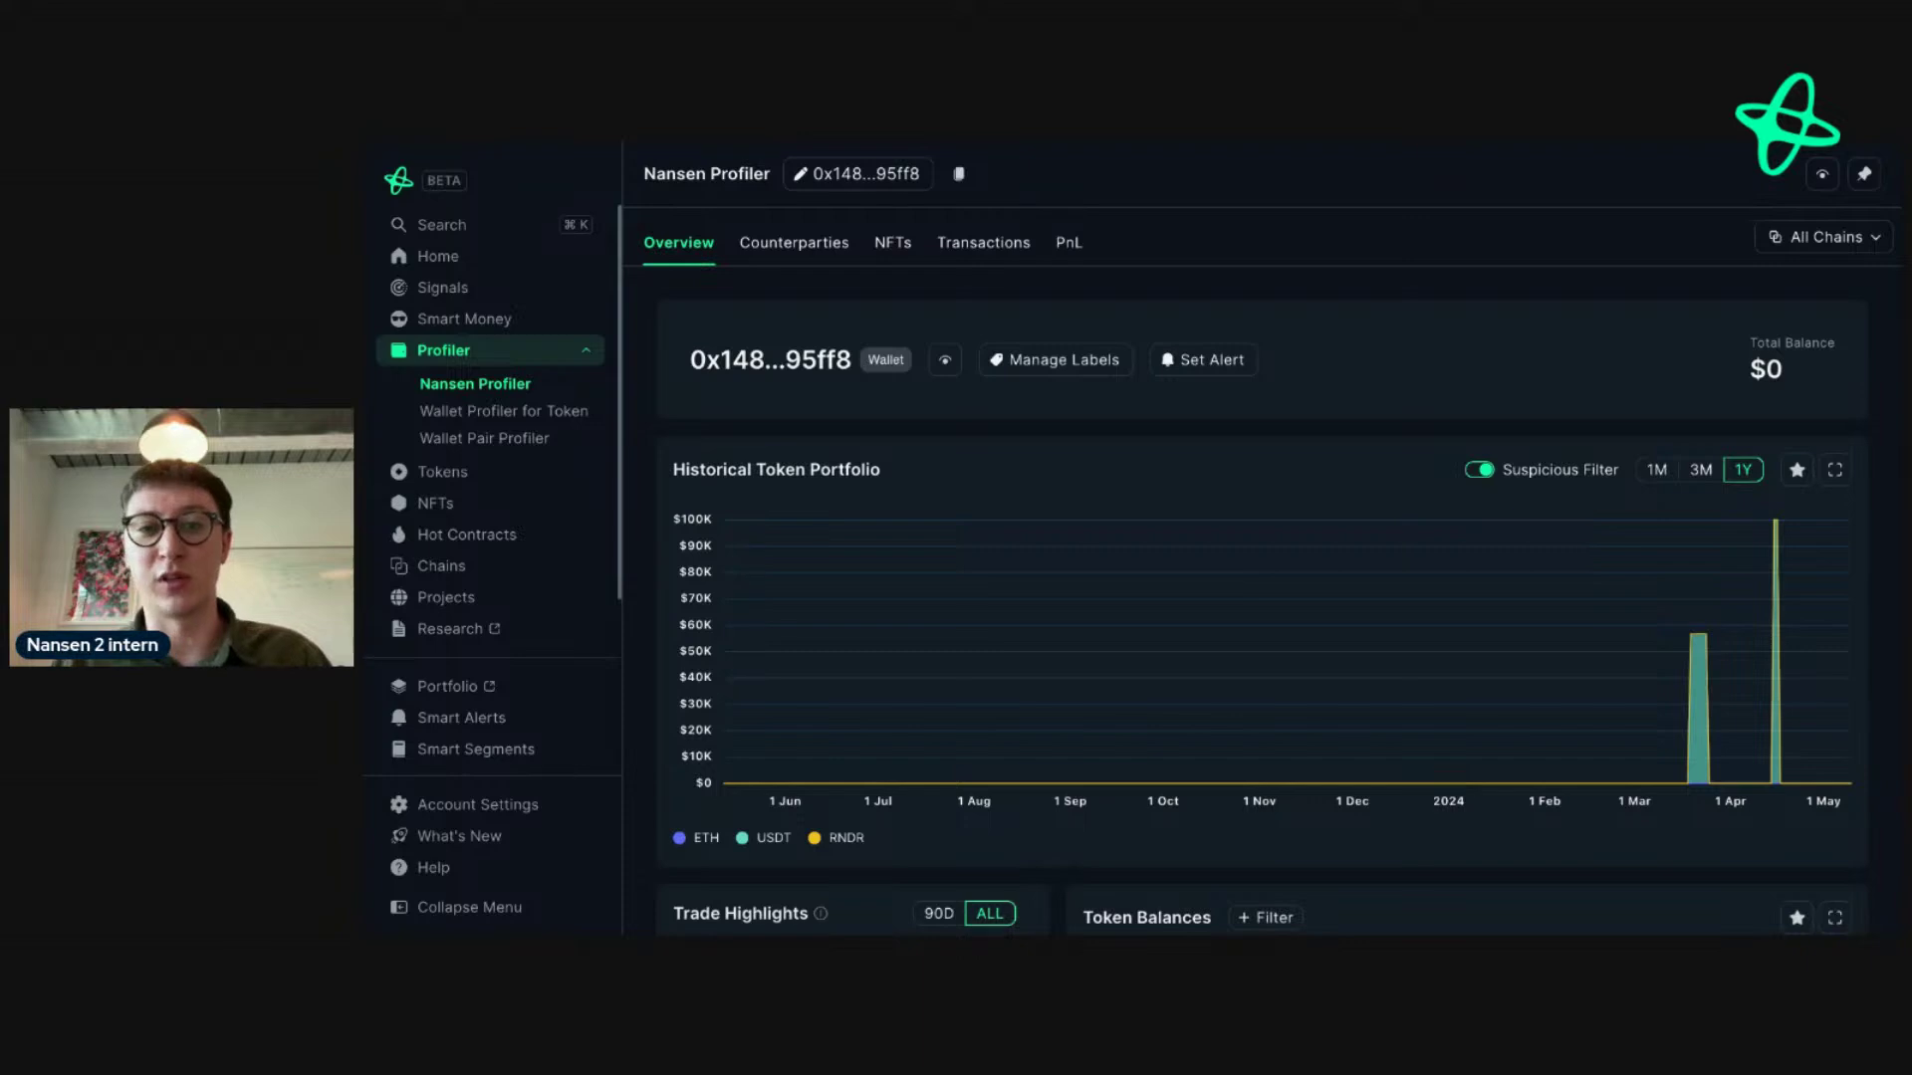
- List the receiving wallet's RNDR transfers and check recipient 0x3feae5's profile before returning
click(997, 256)
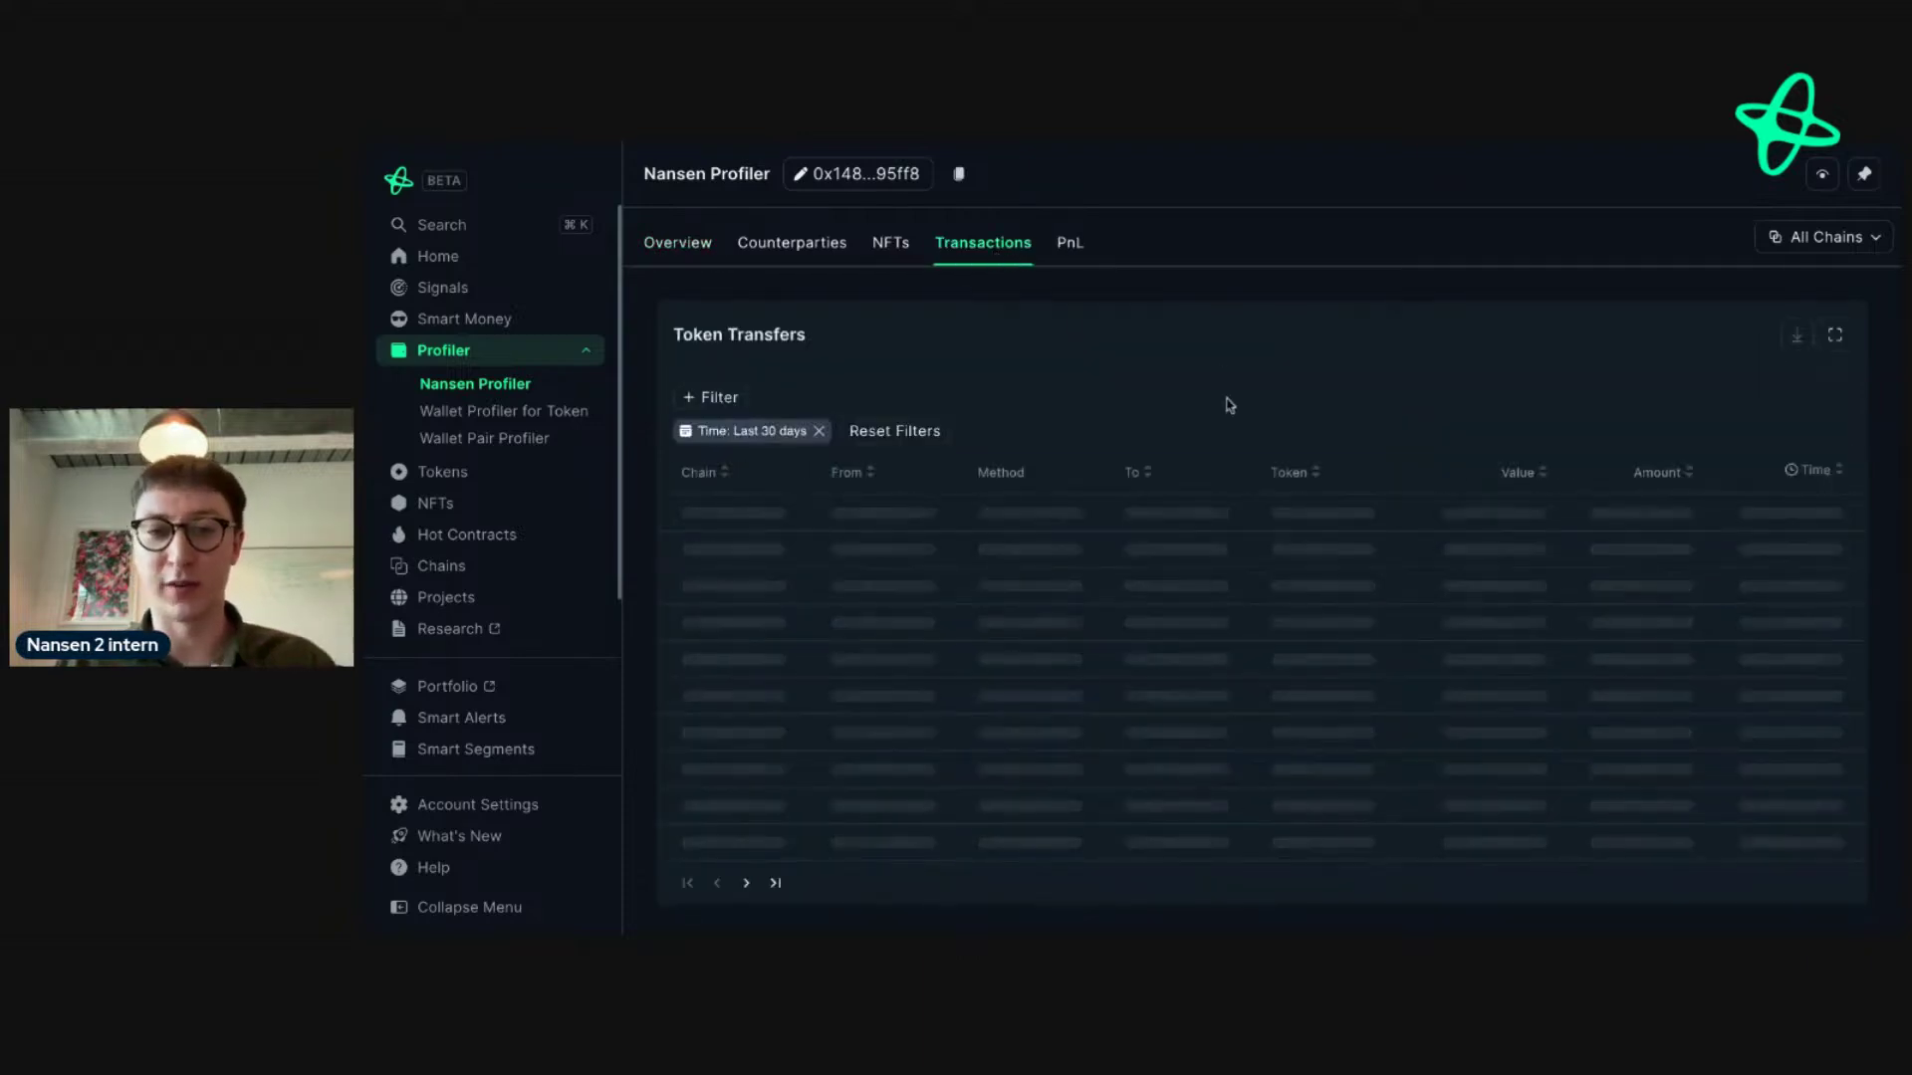
scroll(1231, 408, down, 3)
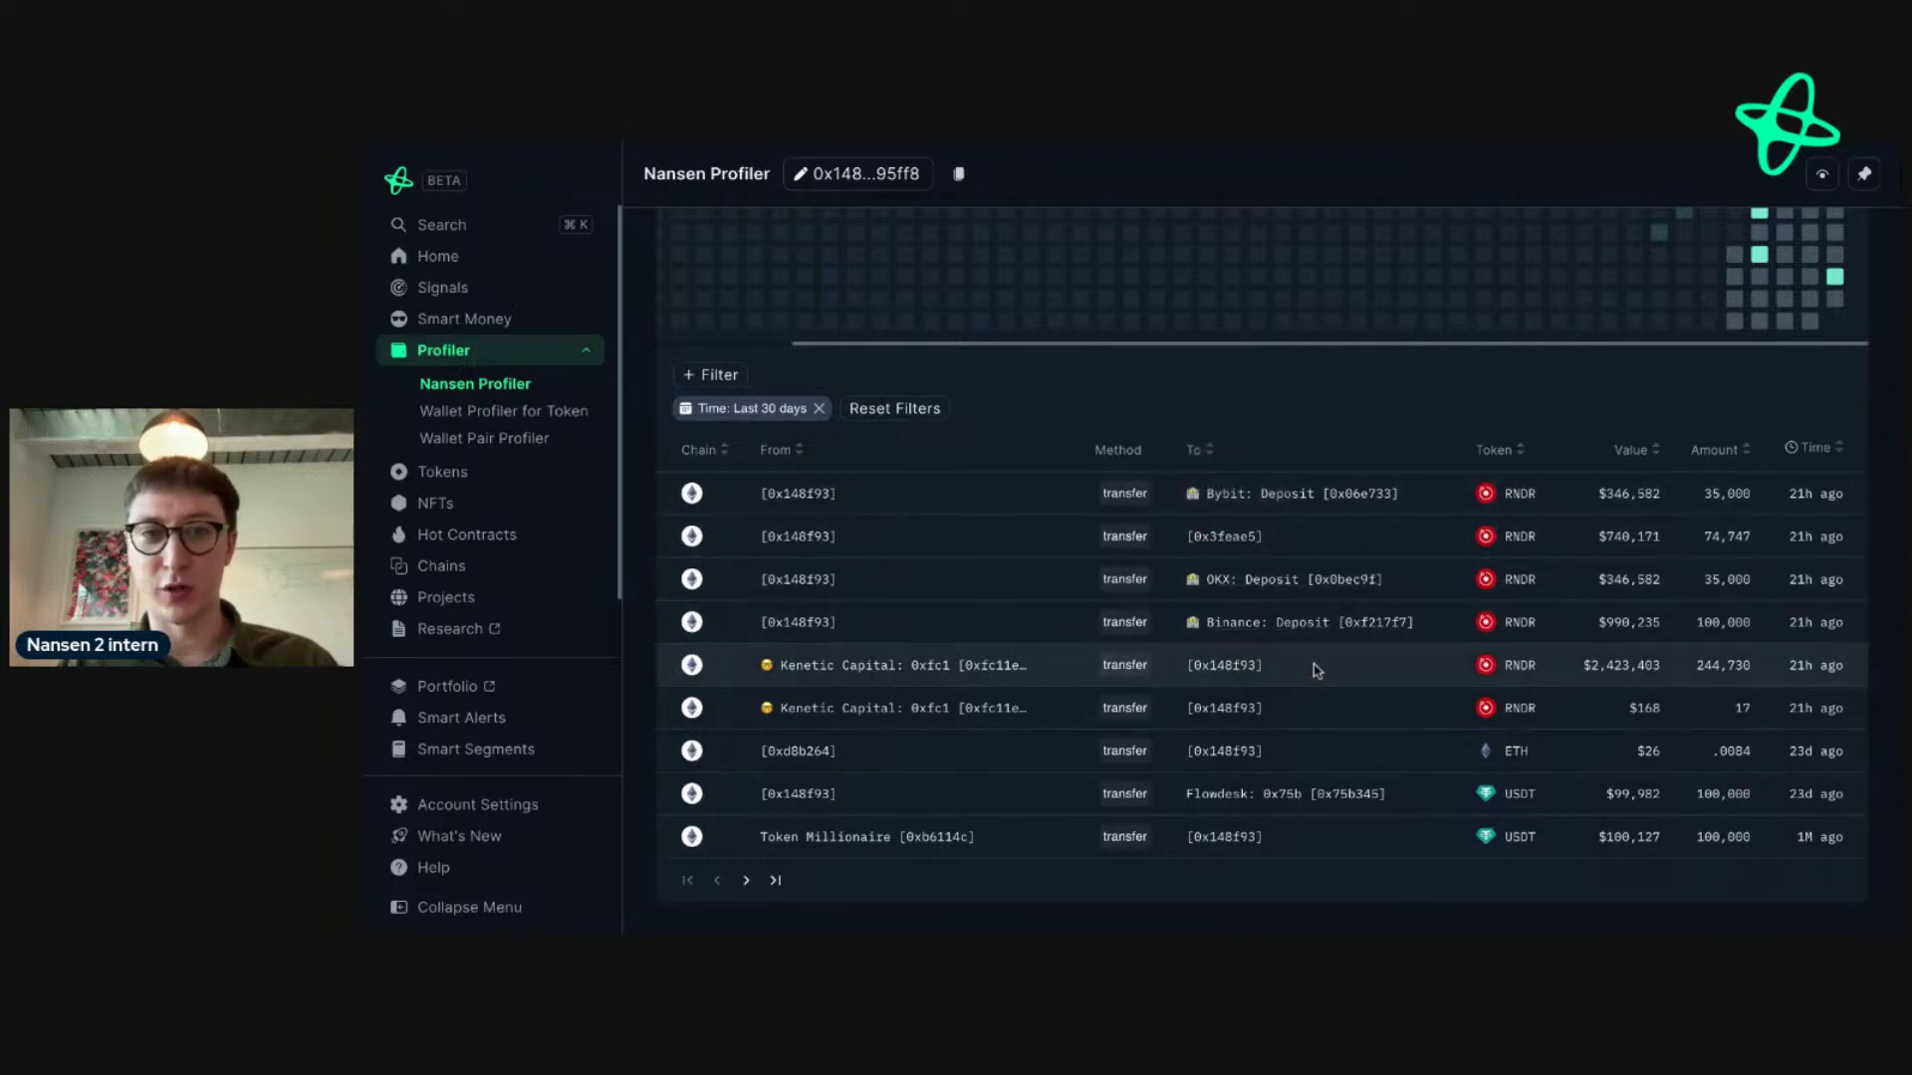
mouse_move(1278, 494)
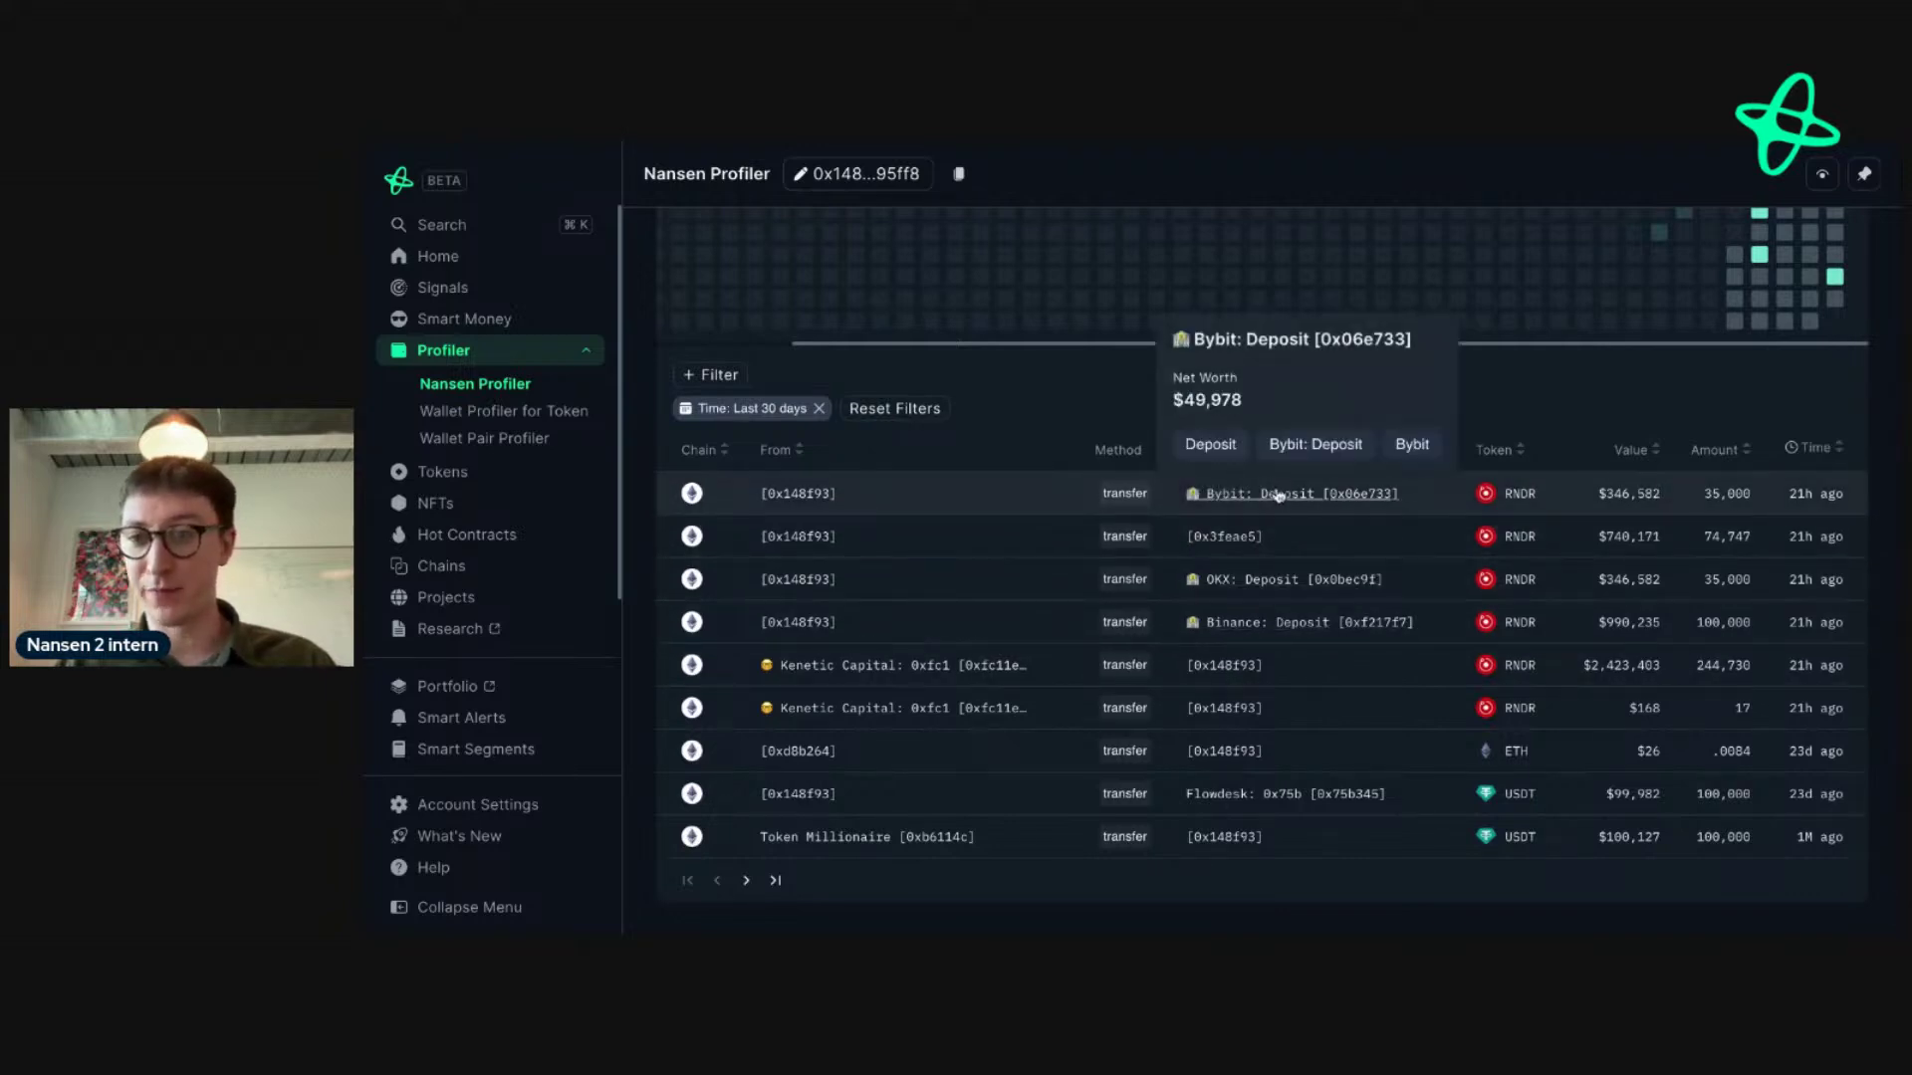
mouse_move(1253, 627)
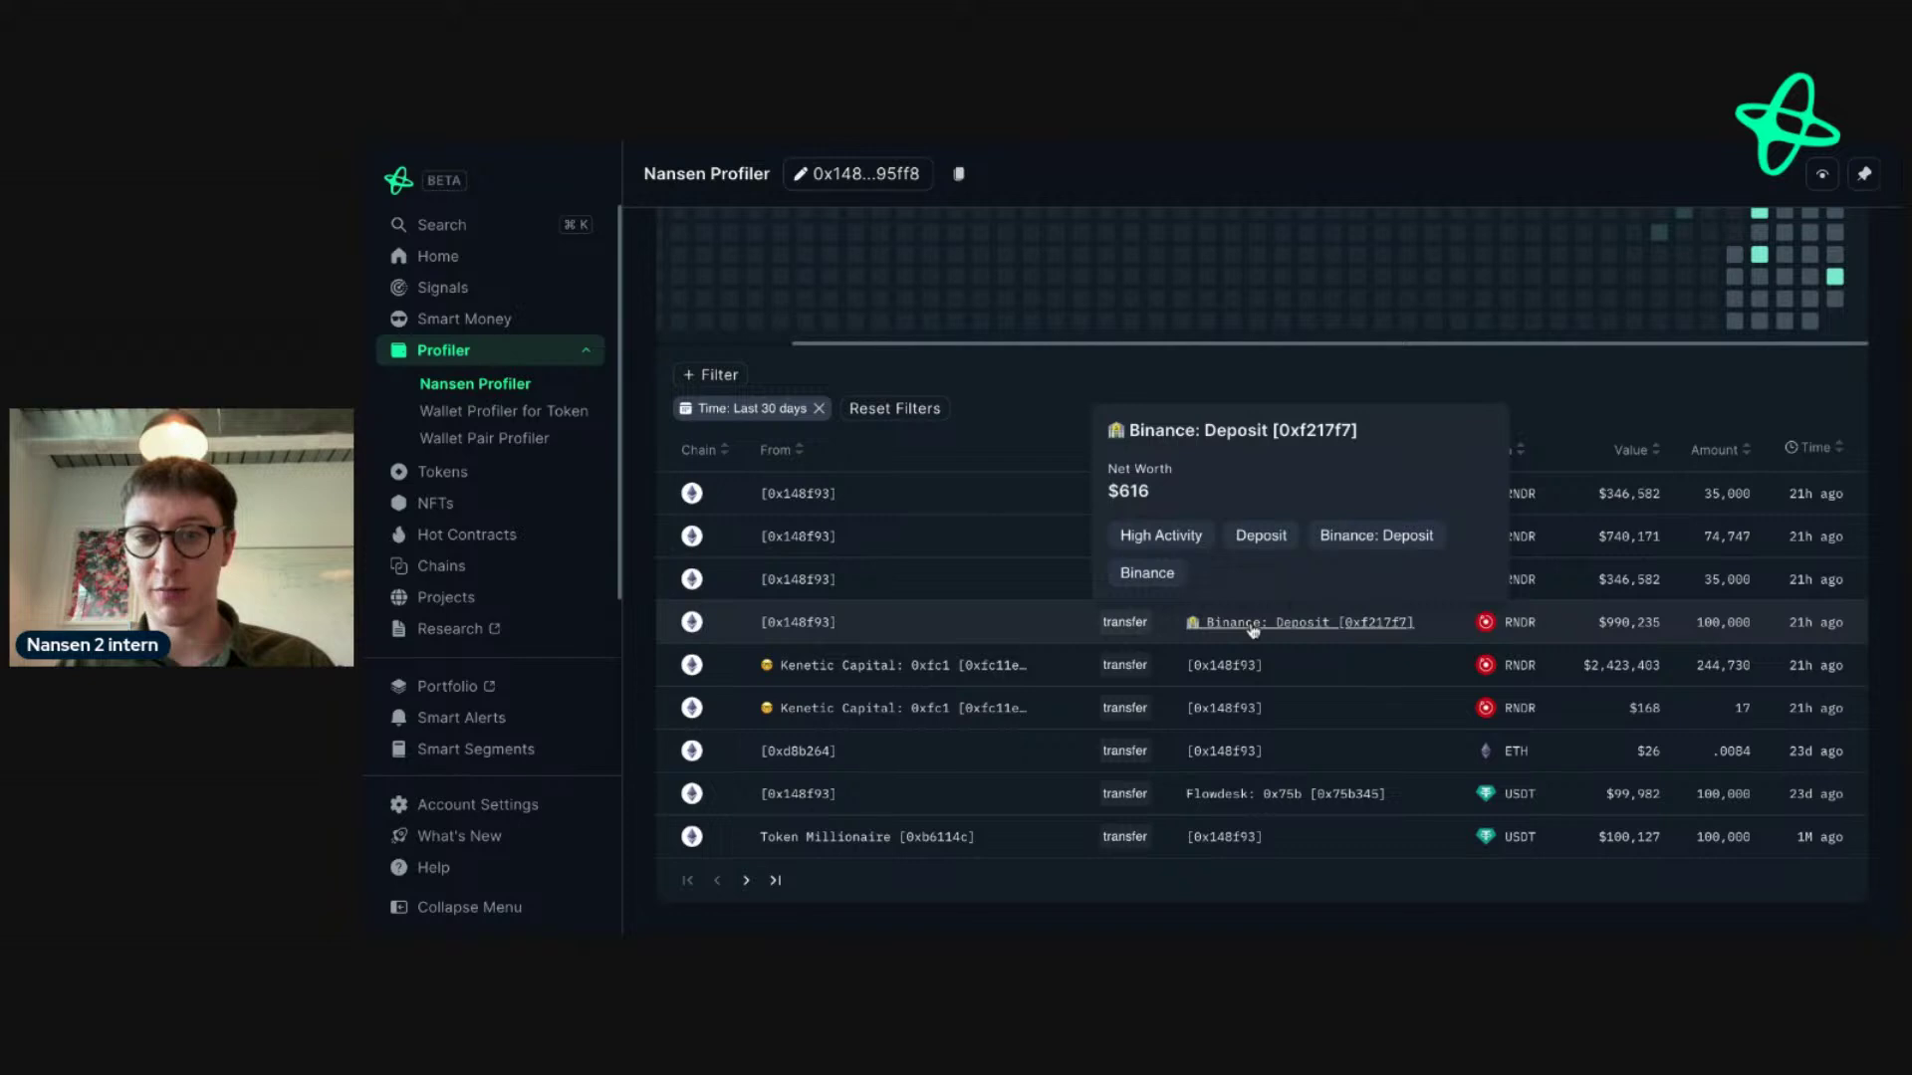
mouse_move(1217, 539)
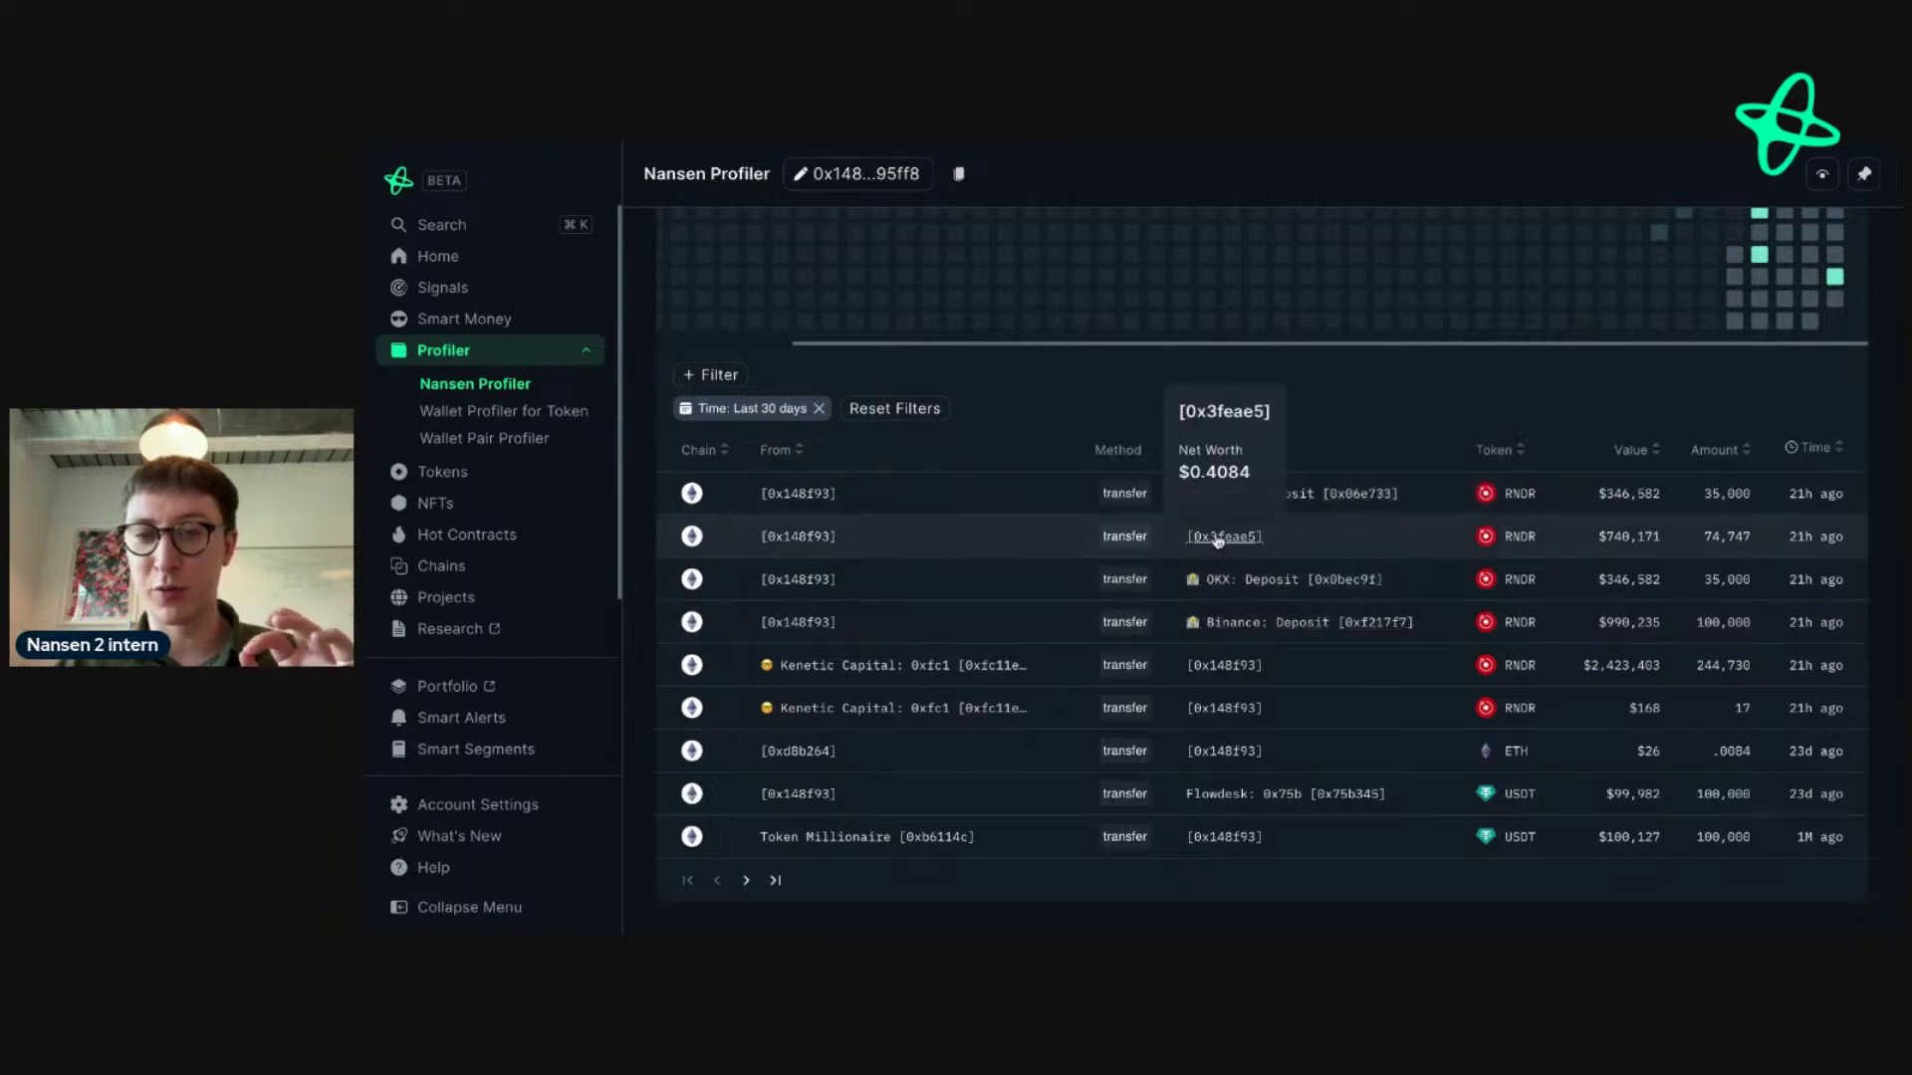
click(1216, 539)
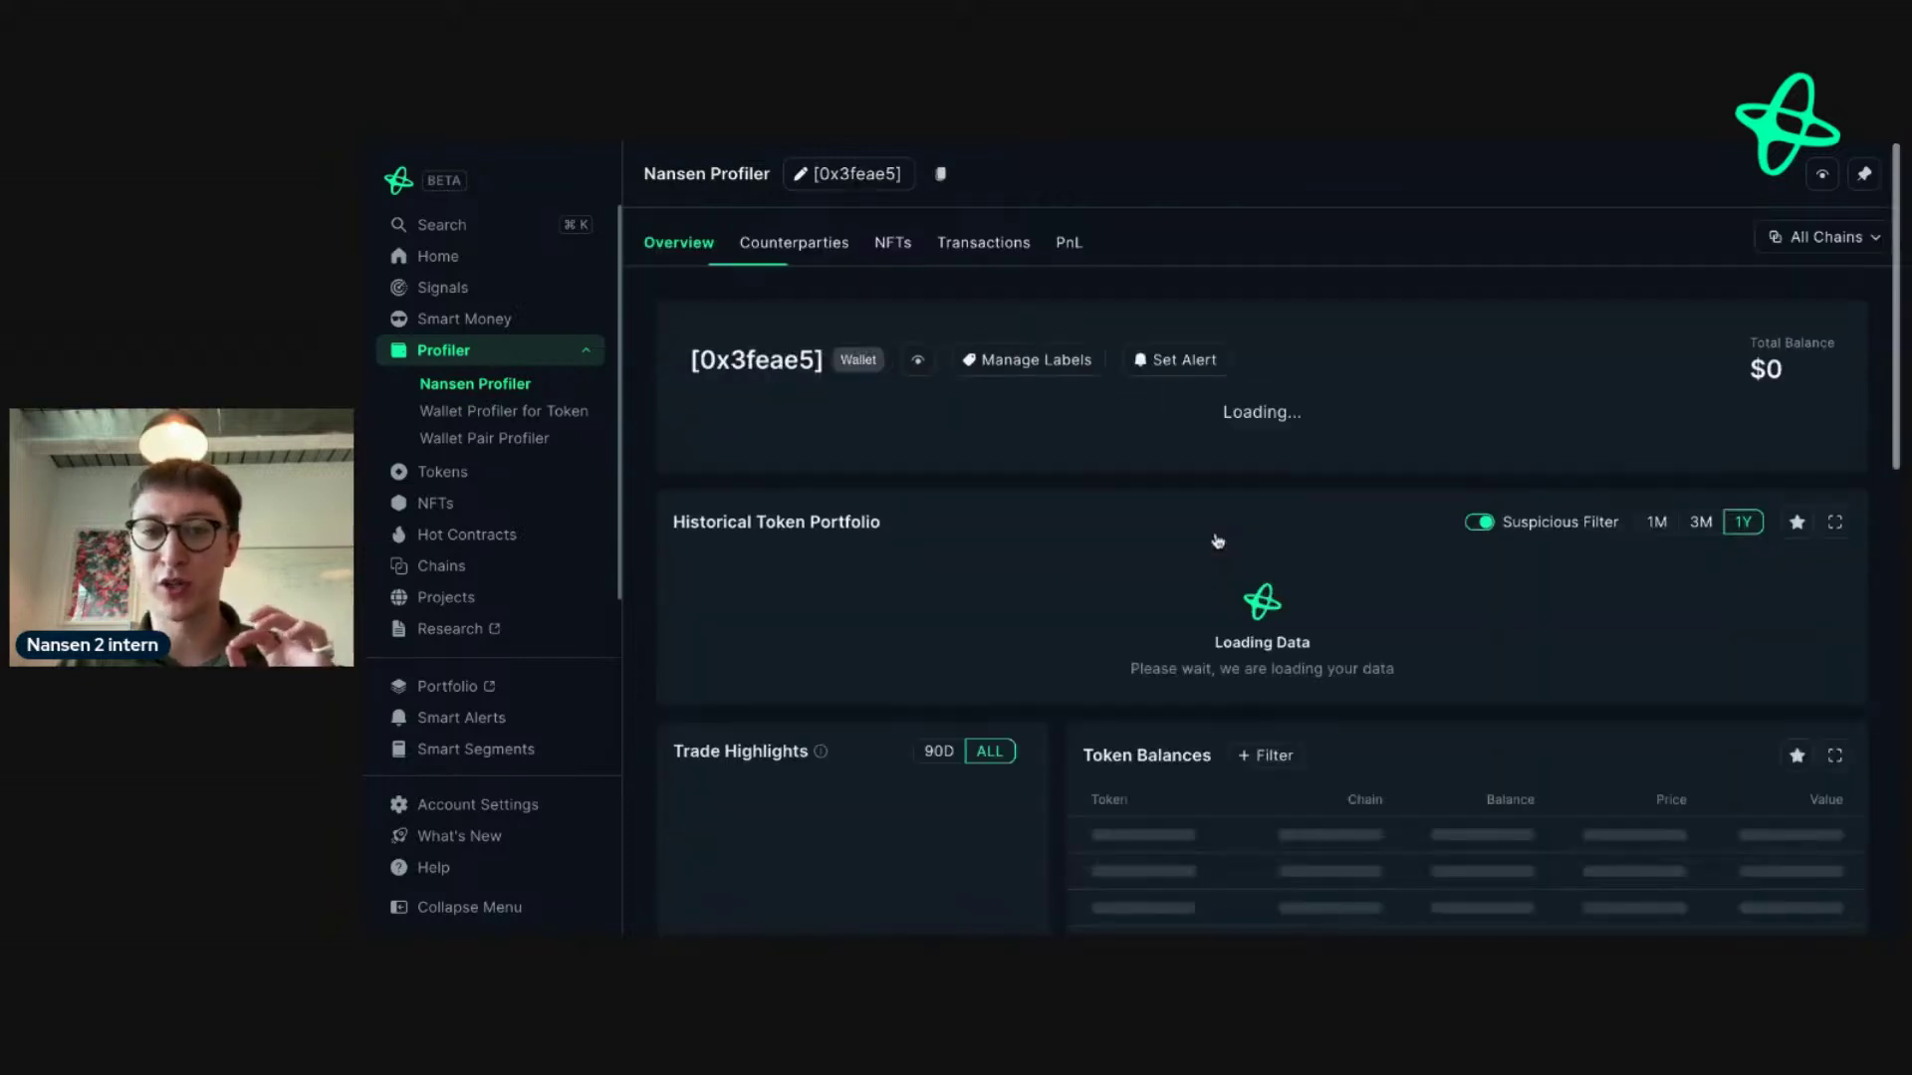
scroll(1215, 542, down, 5)
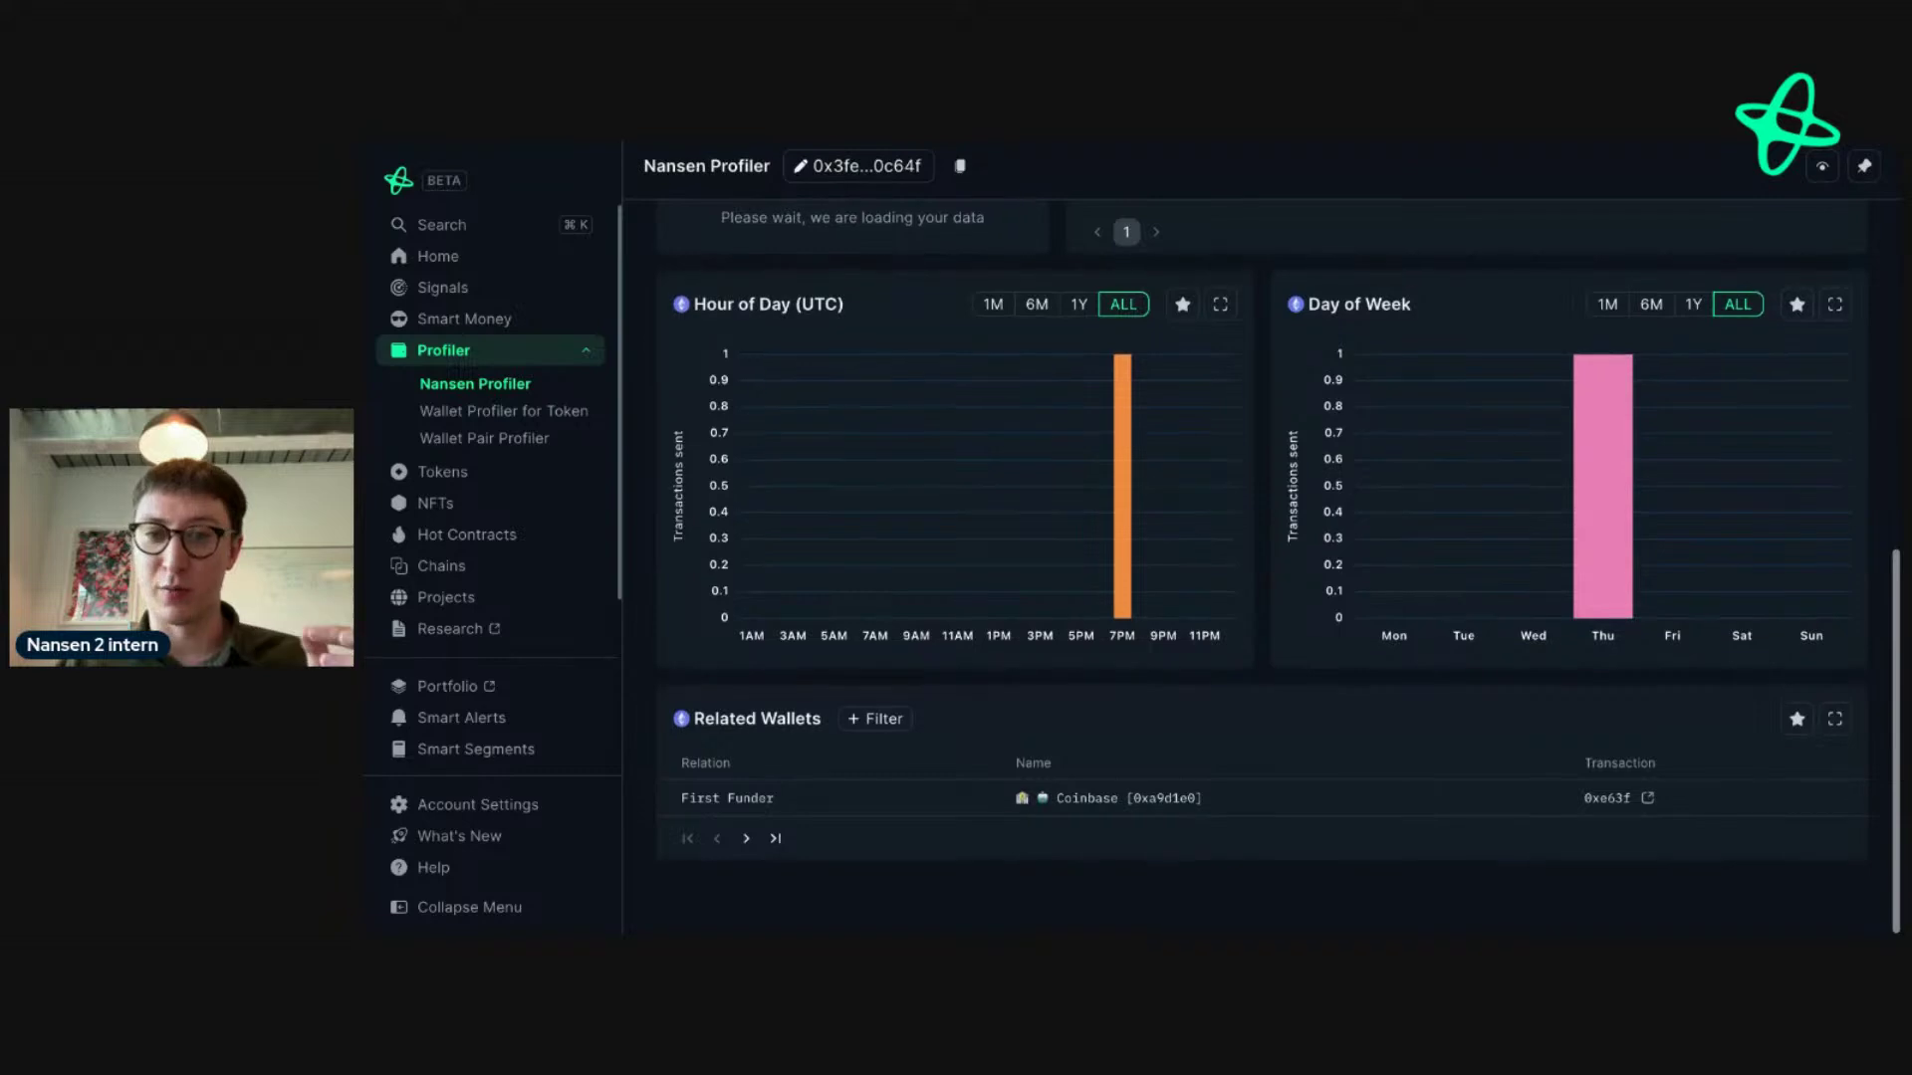
scroll(1151, 683, up, 10)
key(alt+Left)
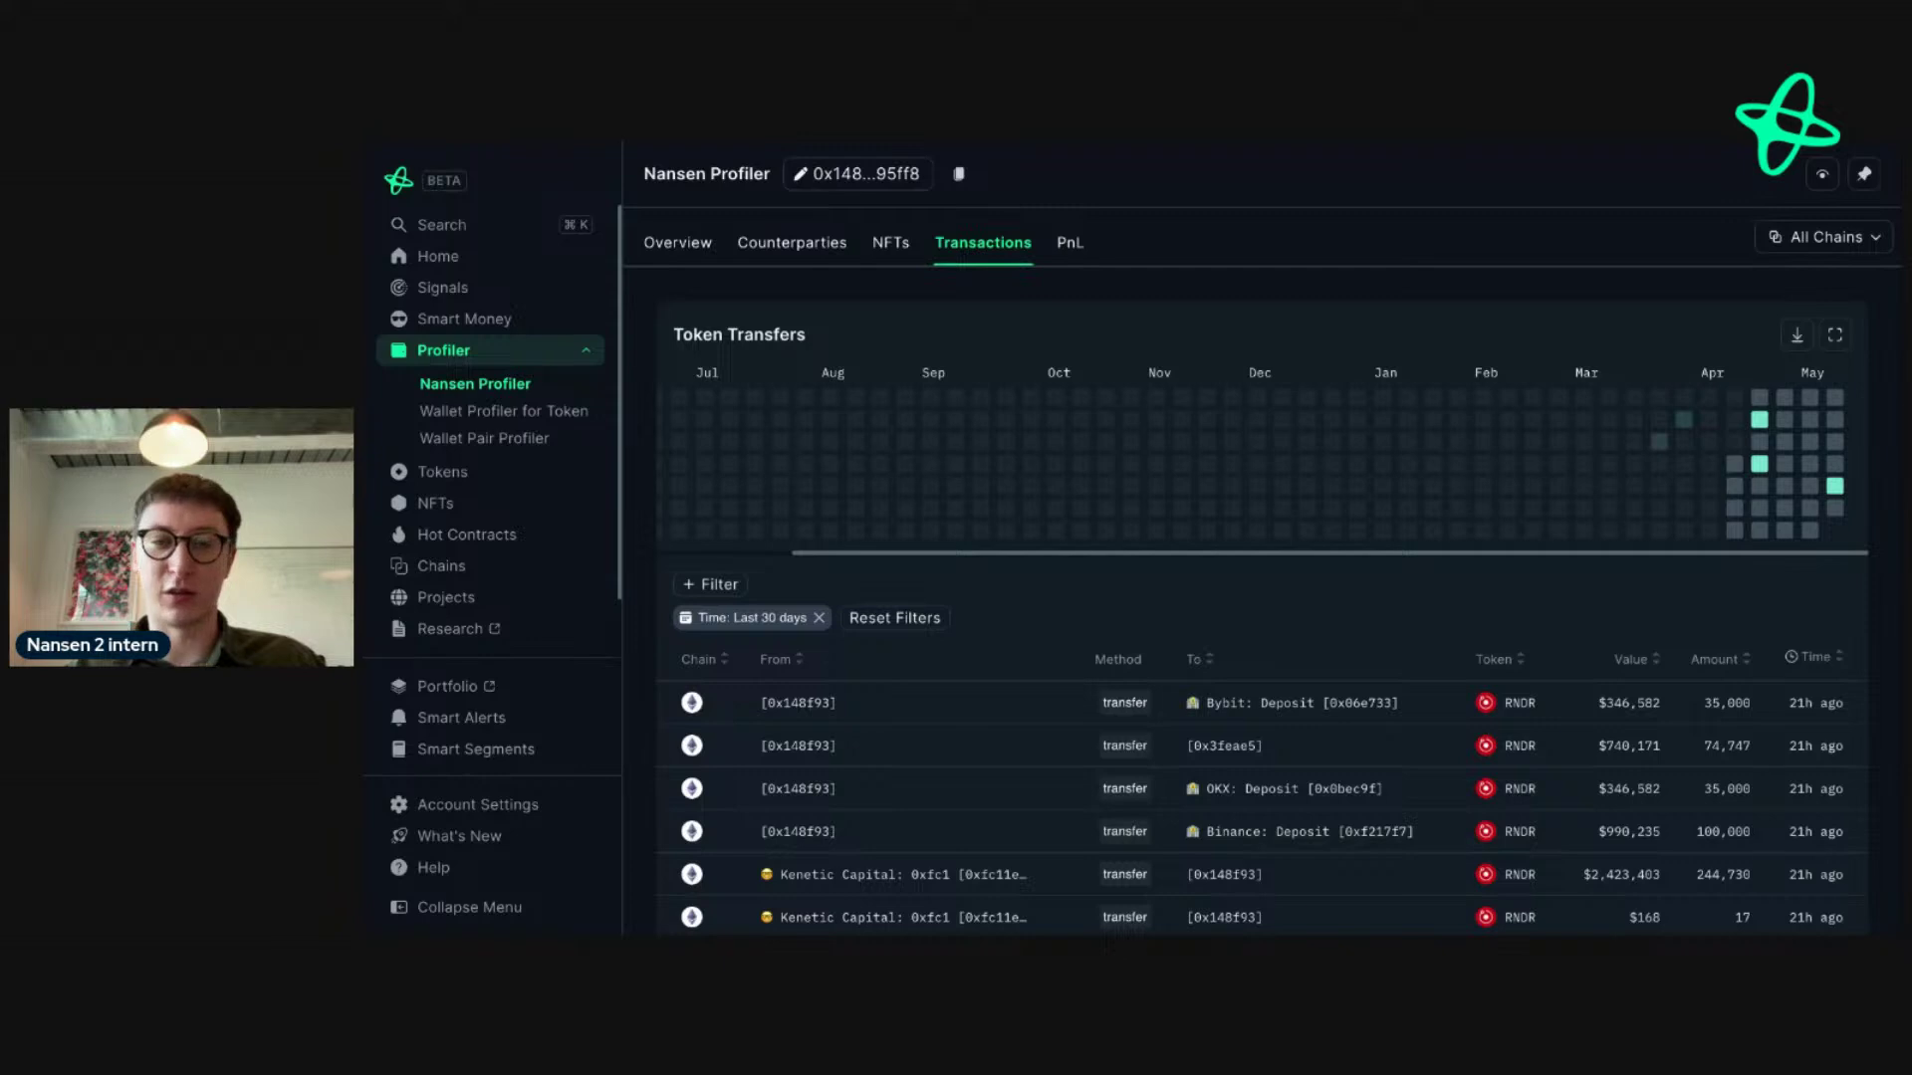
- Search 'kene' and open the Kenetic Capital entity, a Fund holding $17,755,941
click(669, 244)
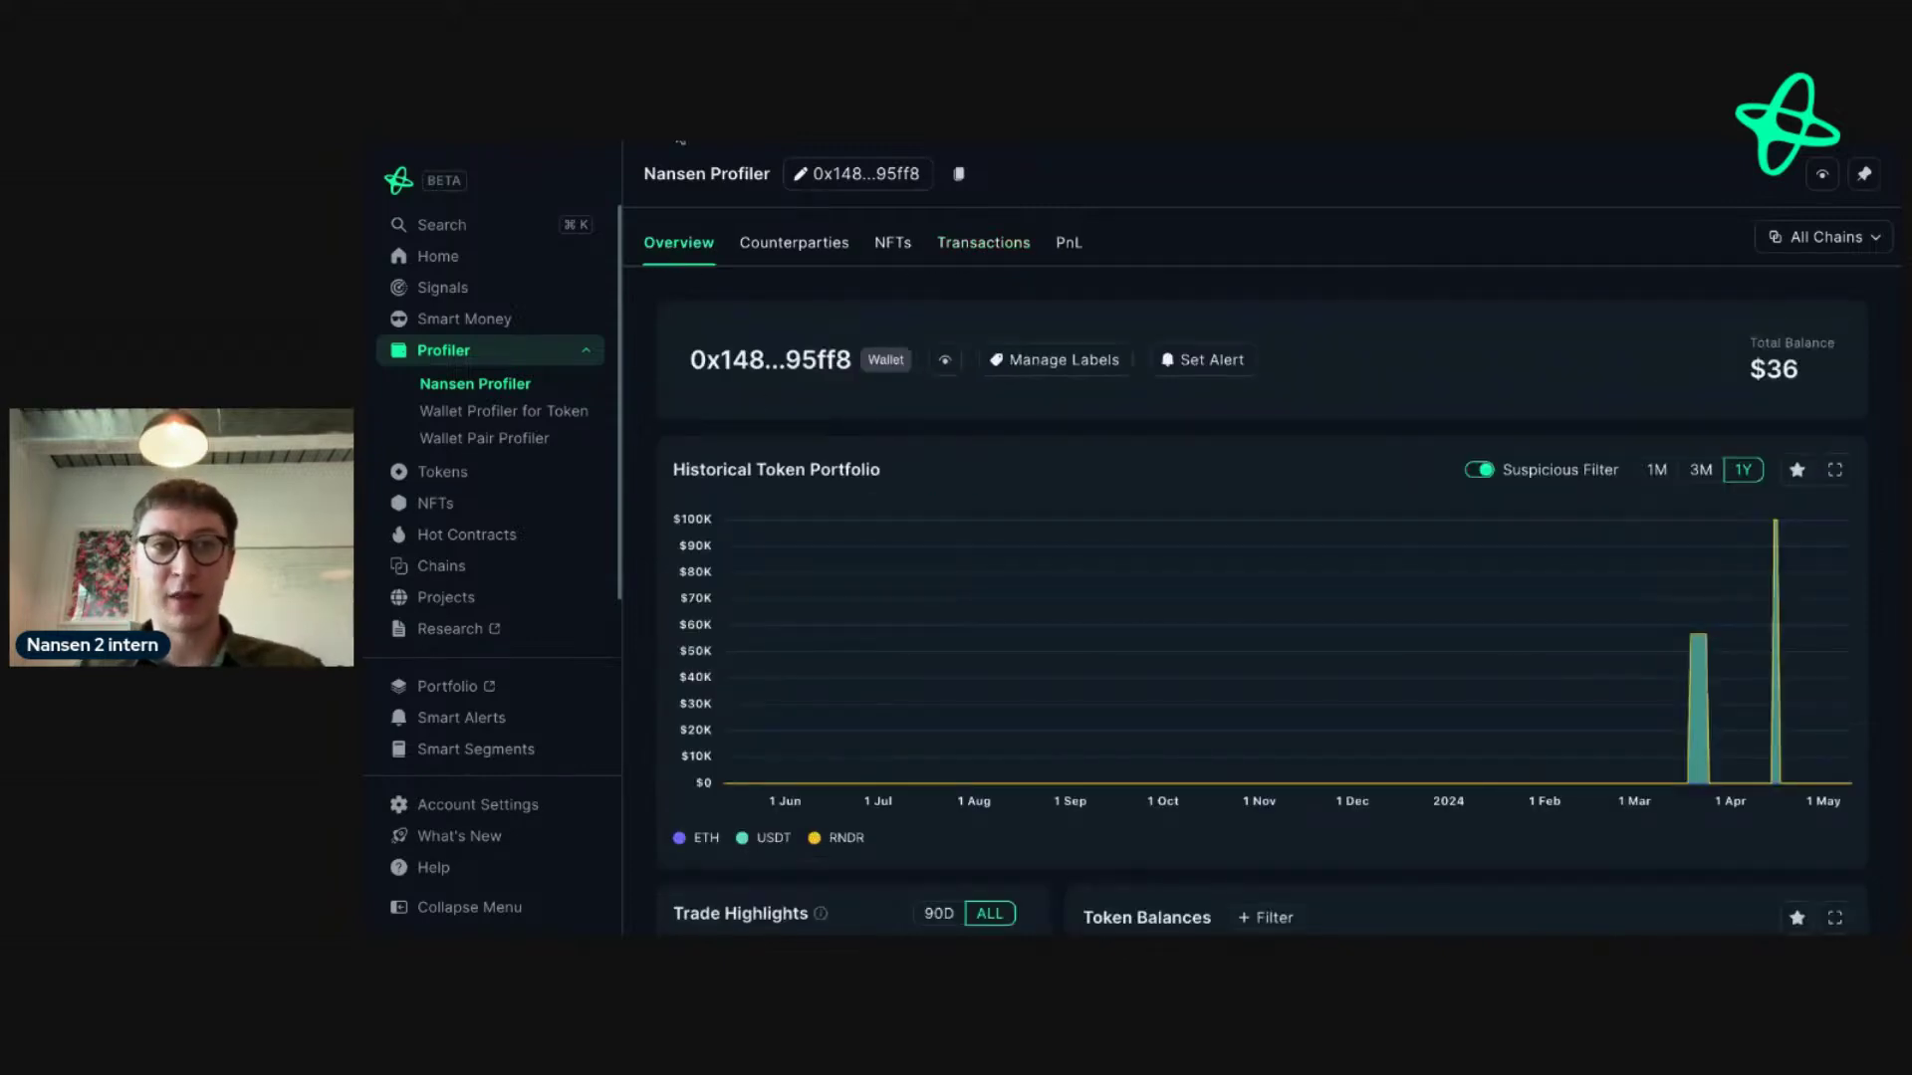
click(865, 175)
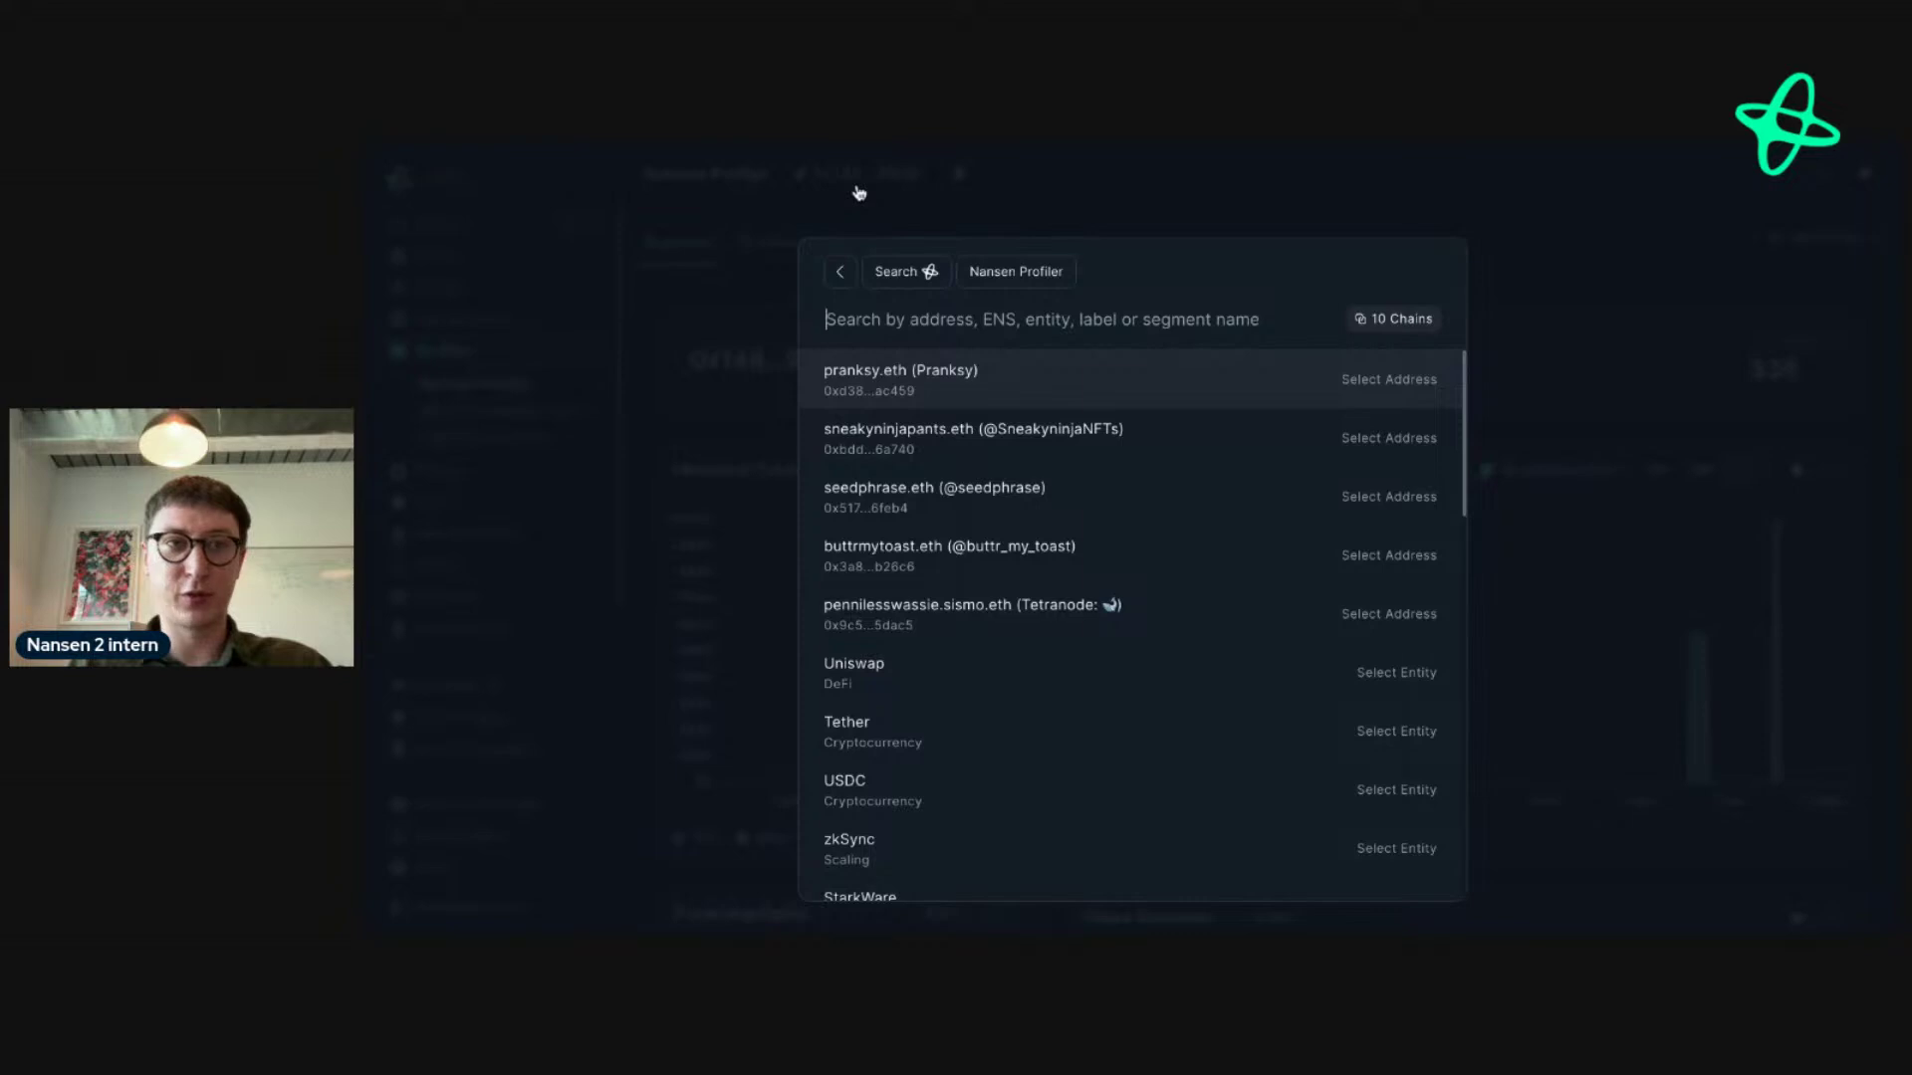
text(kene)
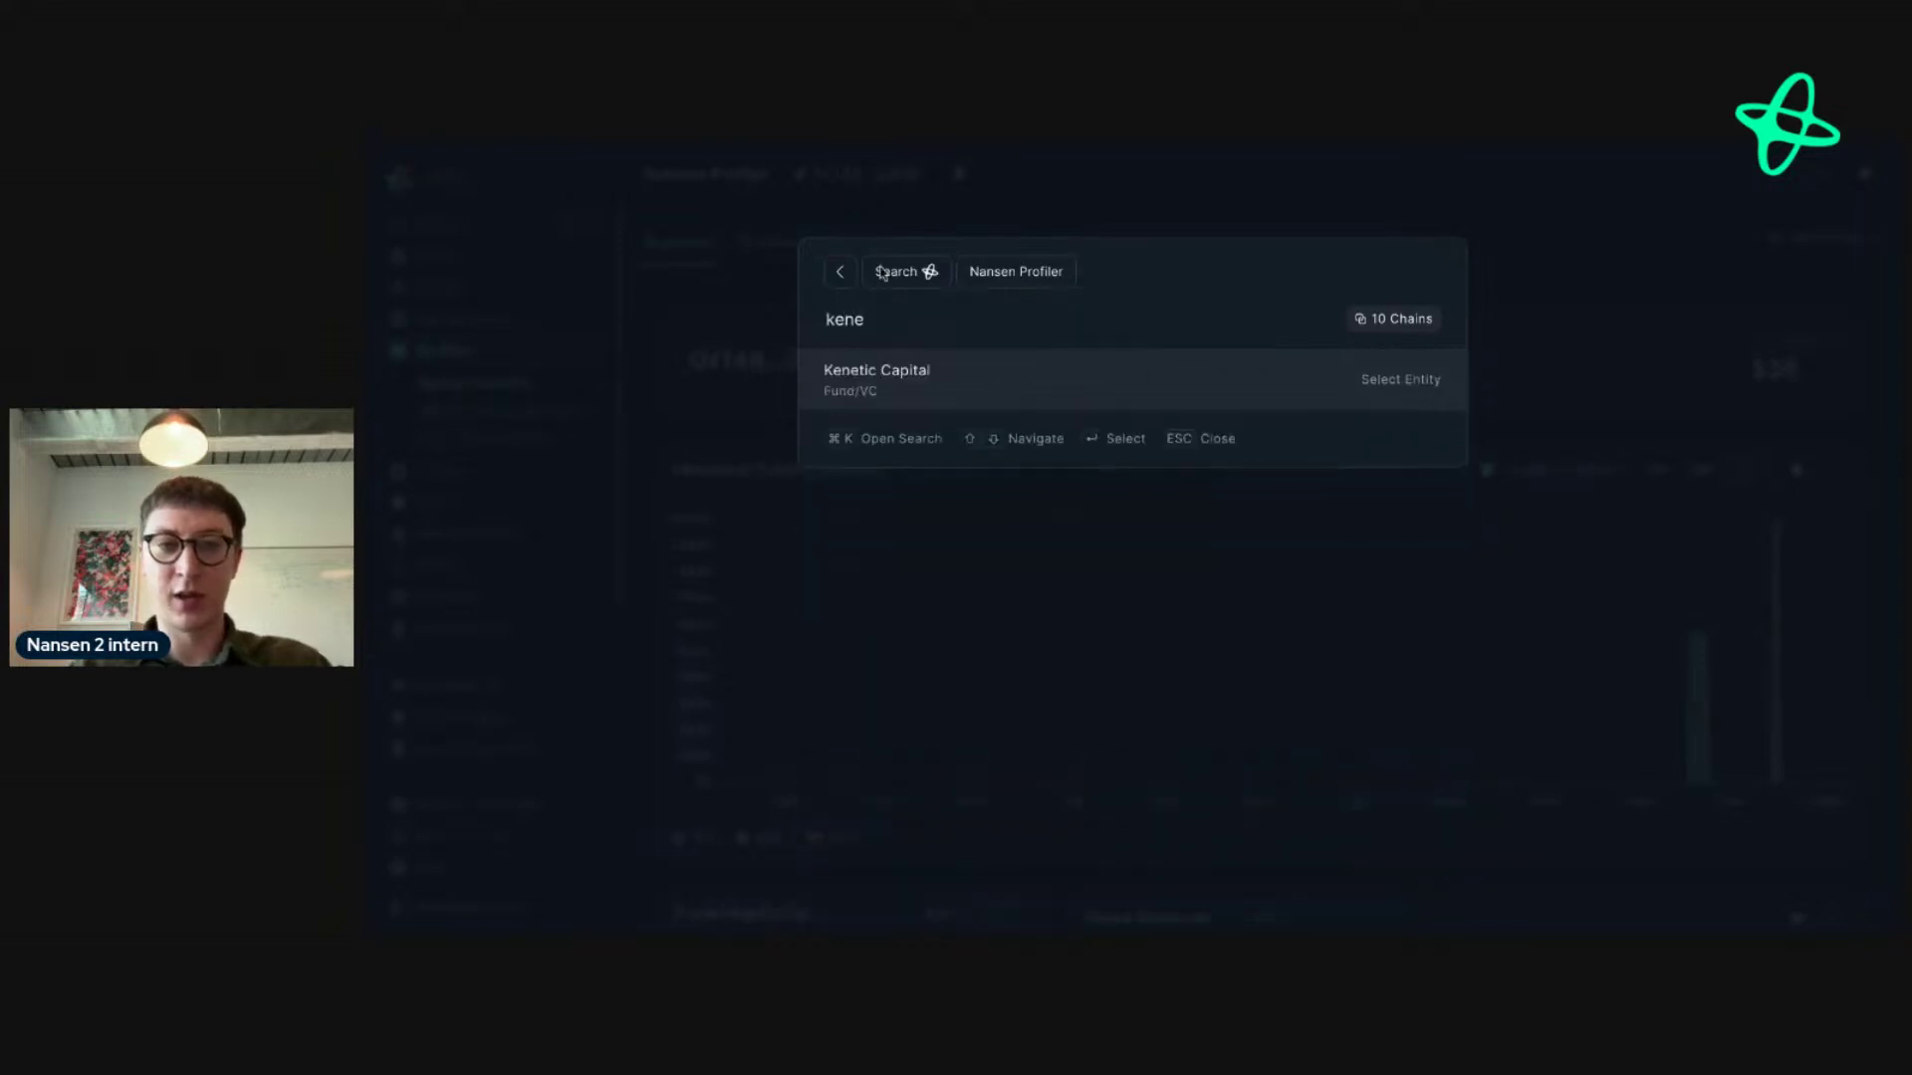
click(861, 389)
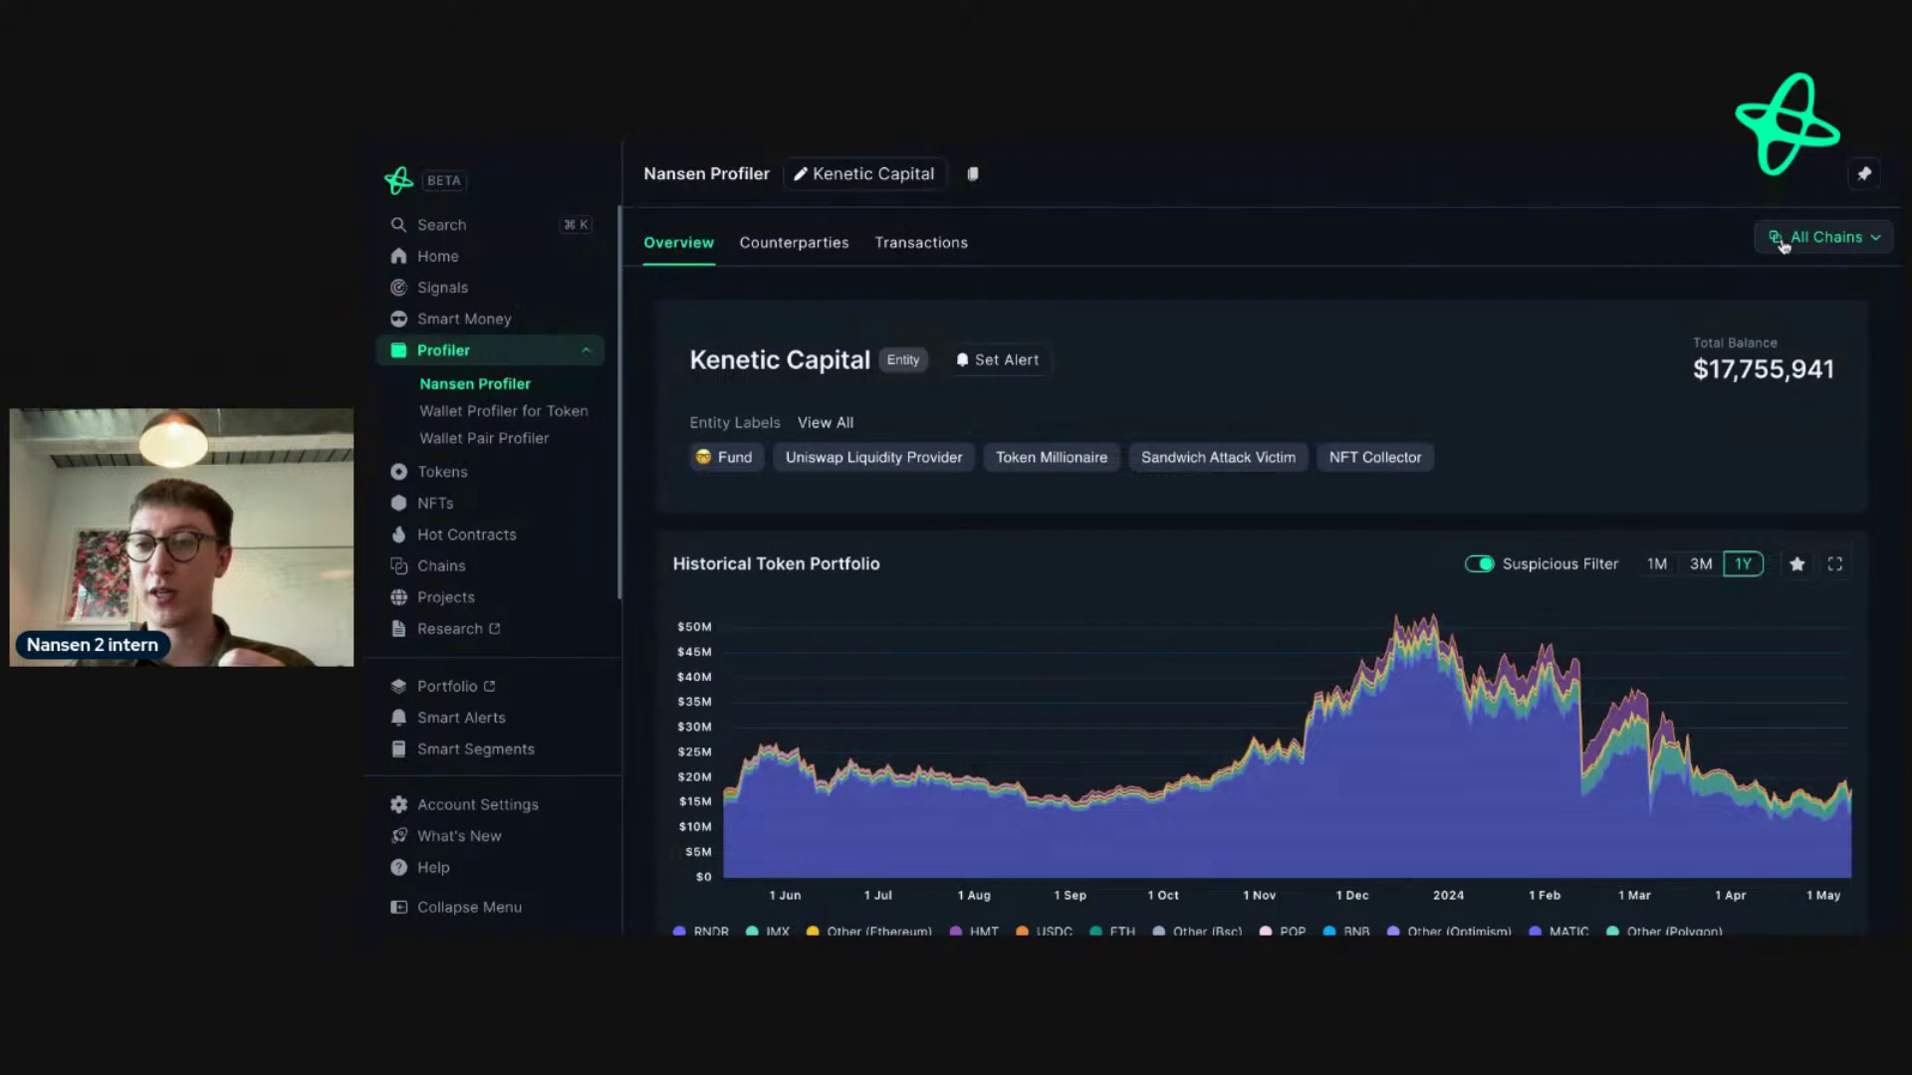
scroll(1366, 390, down, 2)
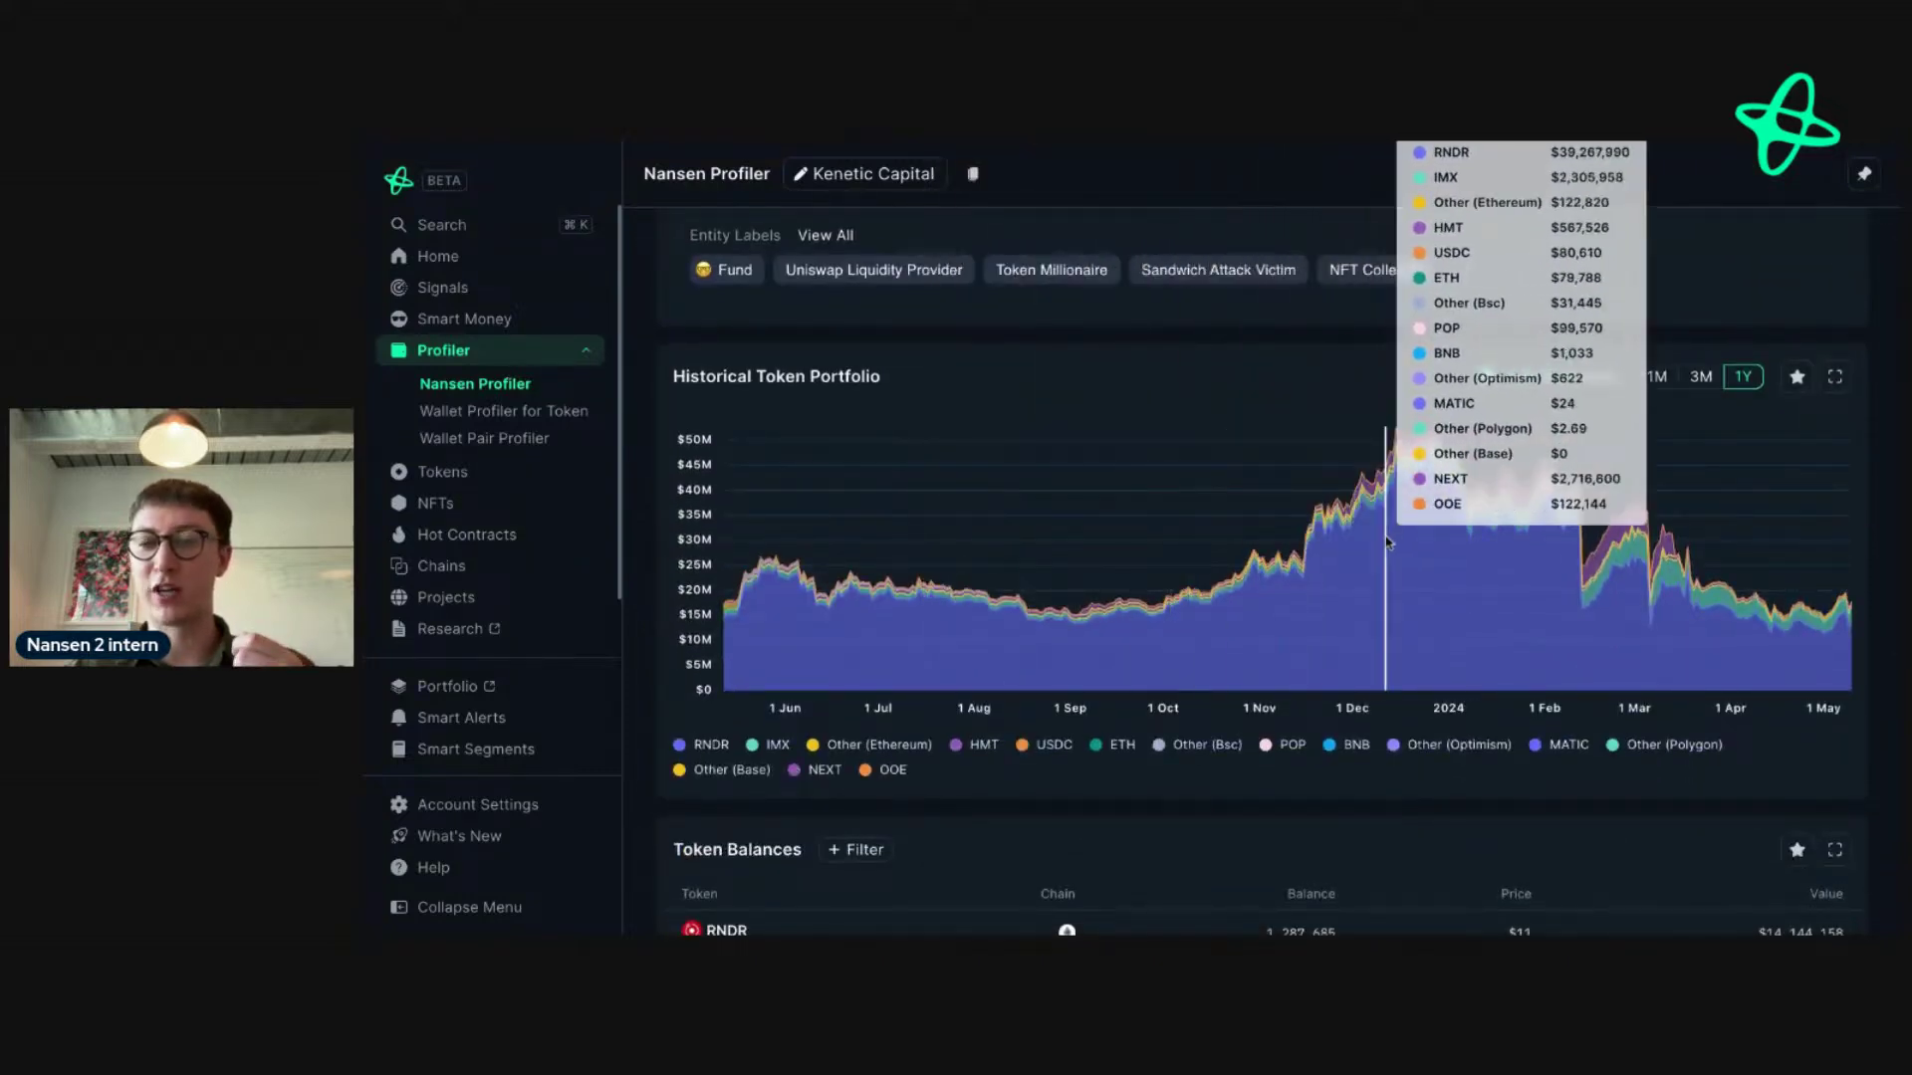
scroll(1387, 539, up, 1)
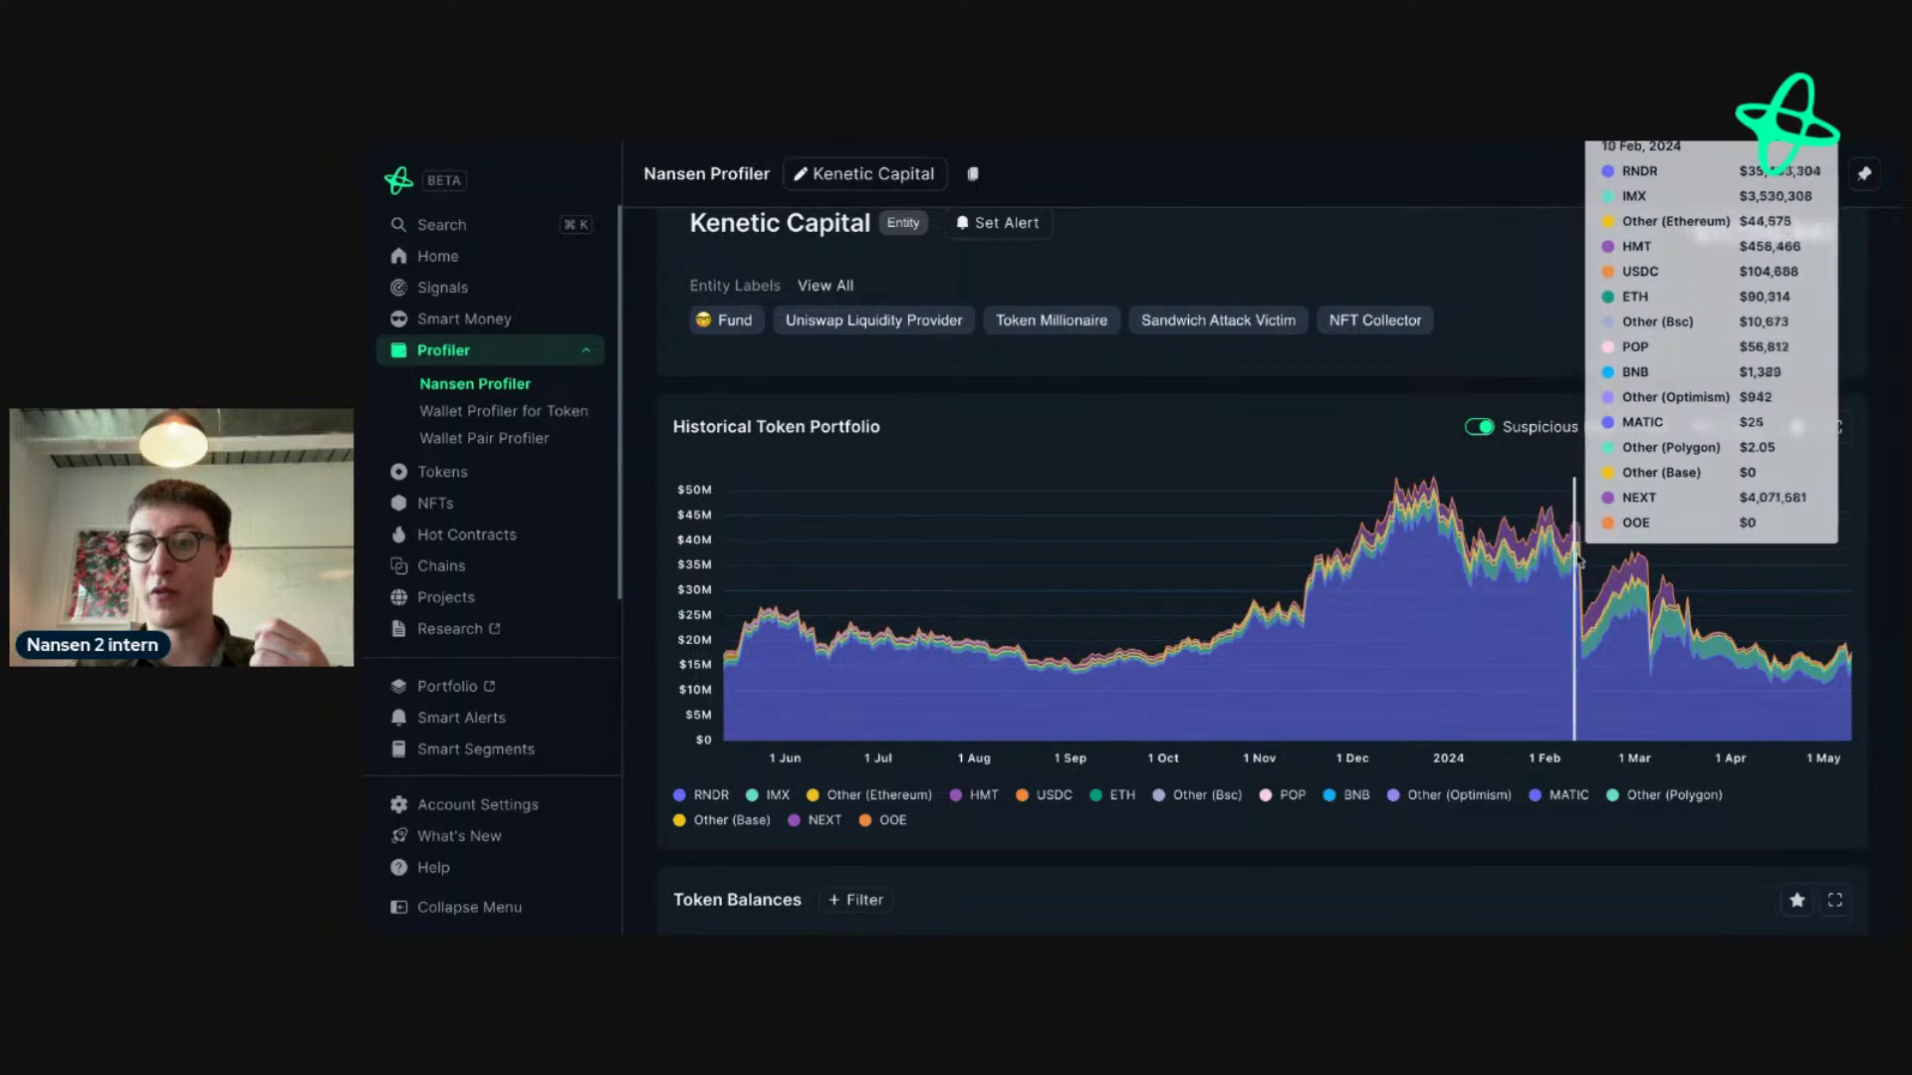
scroll(1833, 554, down, 5)
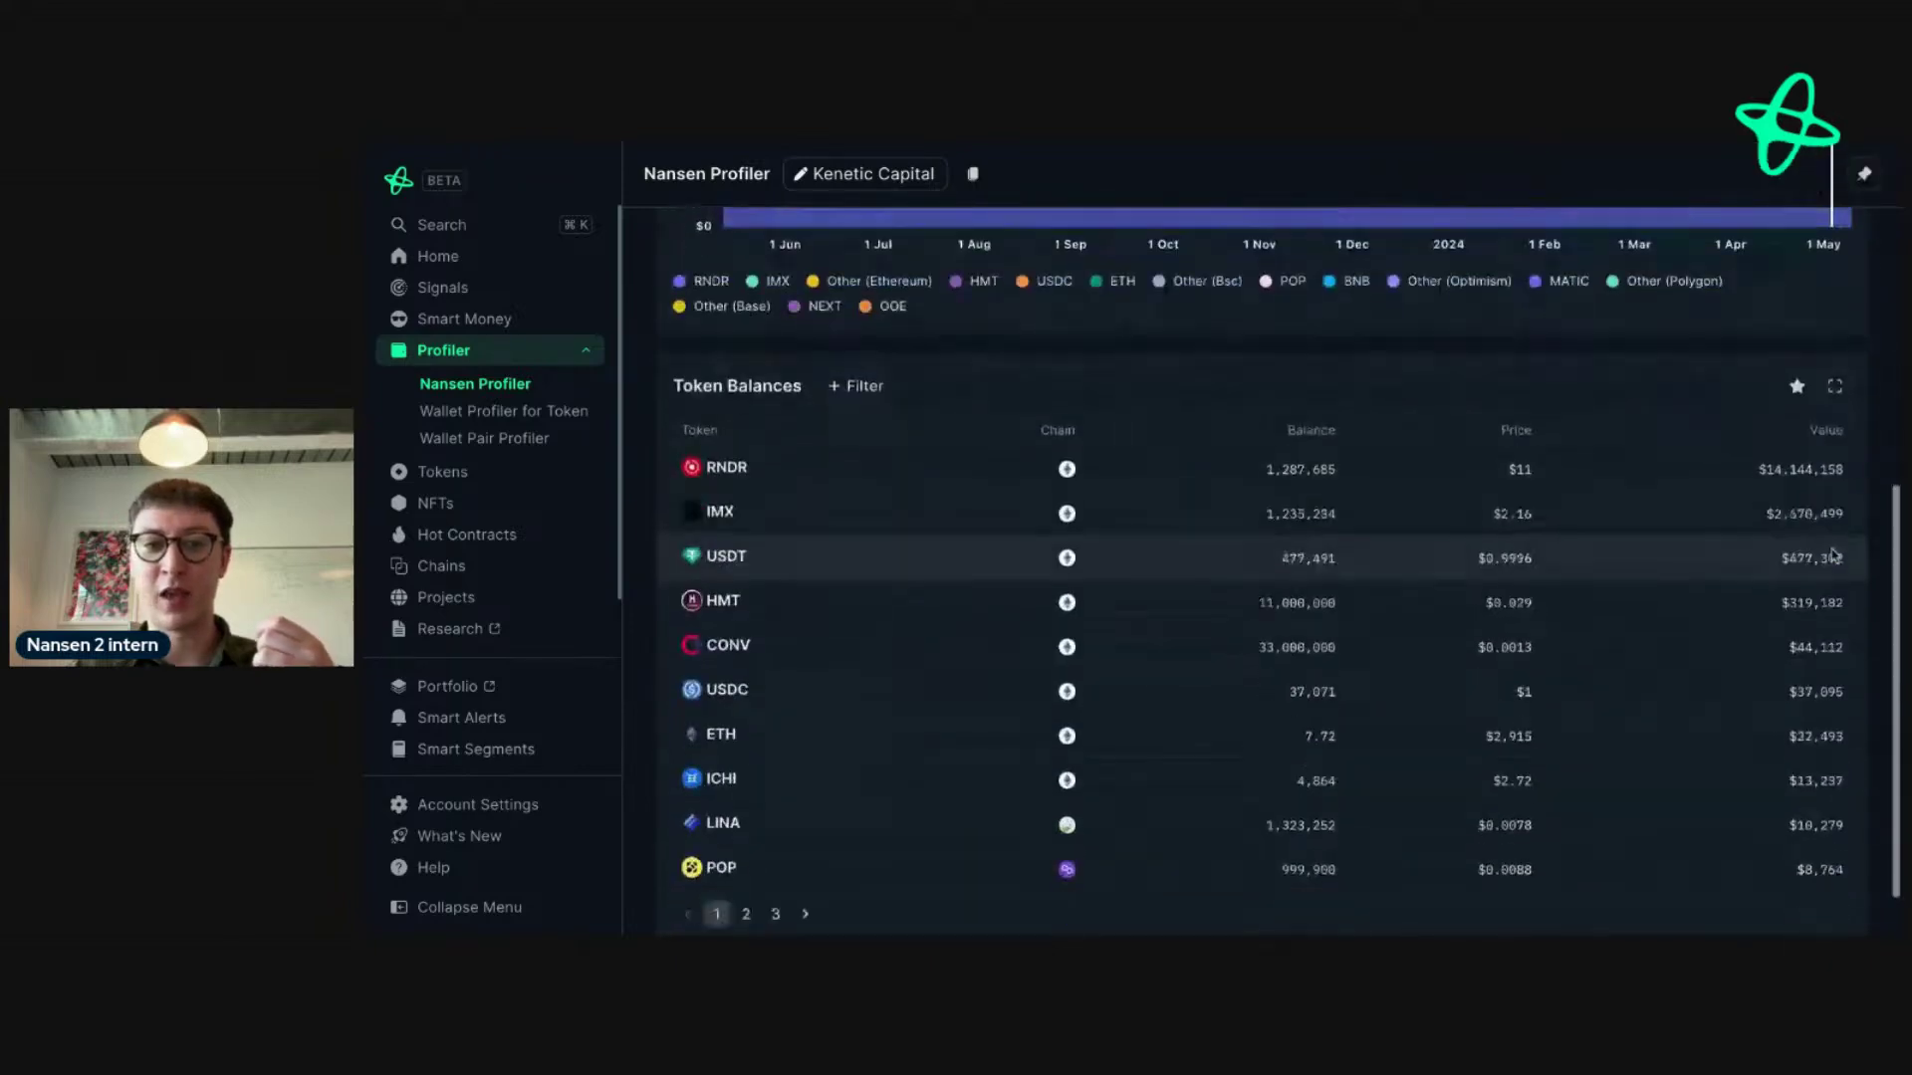
scroll(899, 419, up, 7)
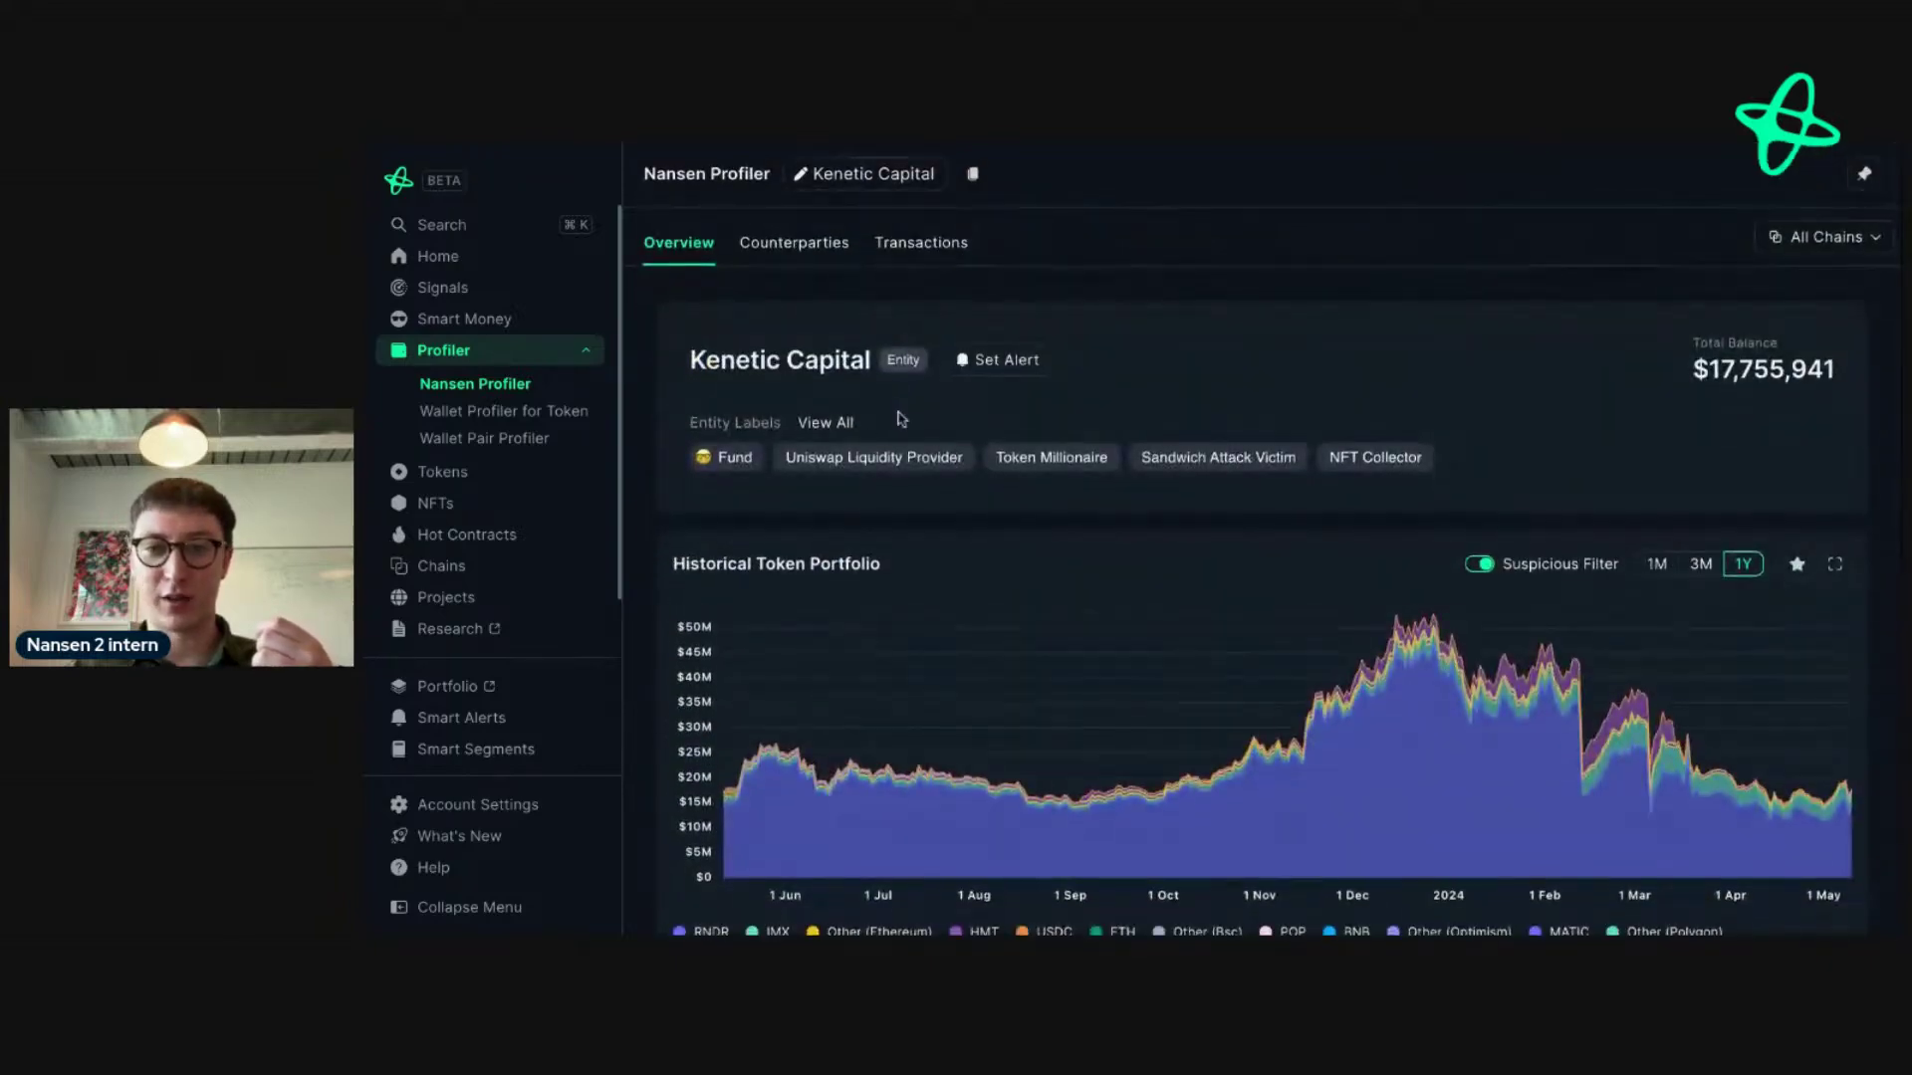
scroll(899, 419, down, 5)
scroll(870, 321, up, 5)
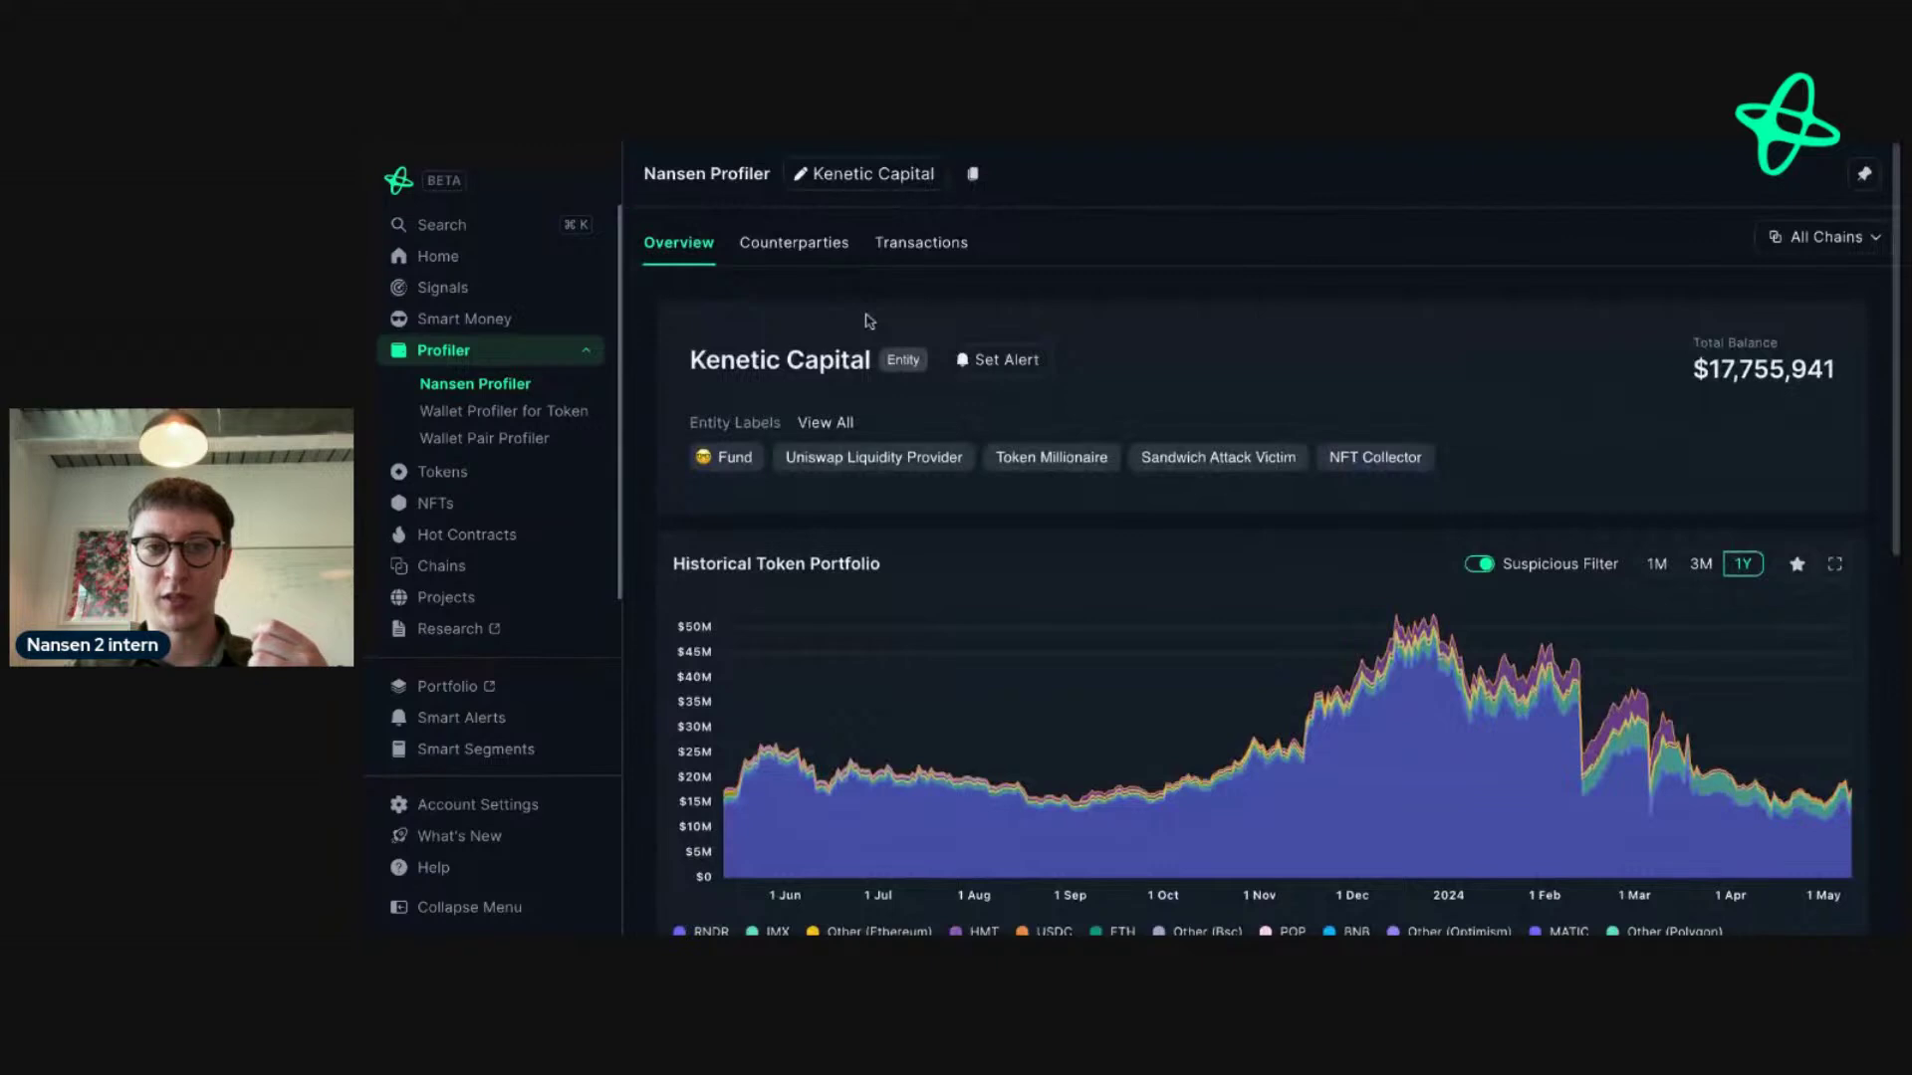
- Inspect Kenetic Capital's linked wallets 0x4b8, 0x7d2 and 0x4aa from its counterparties
click(787, 252)
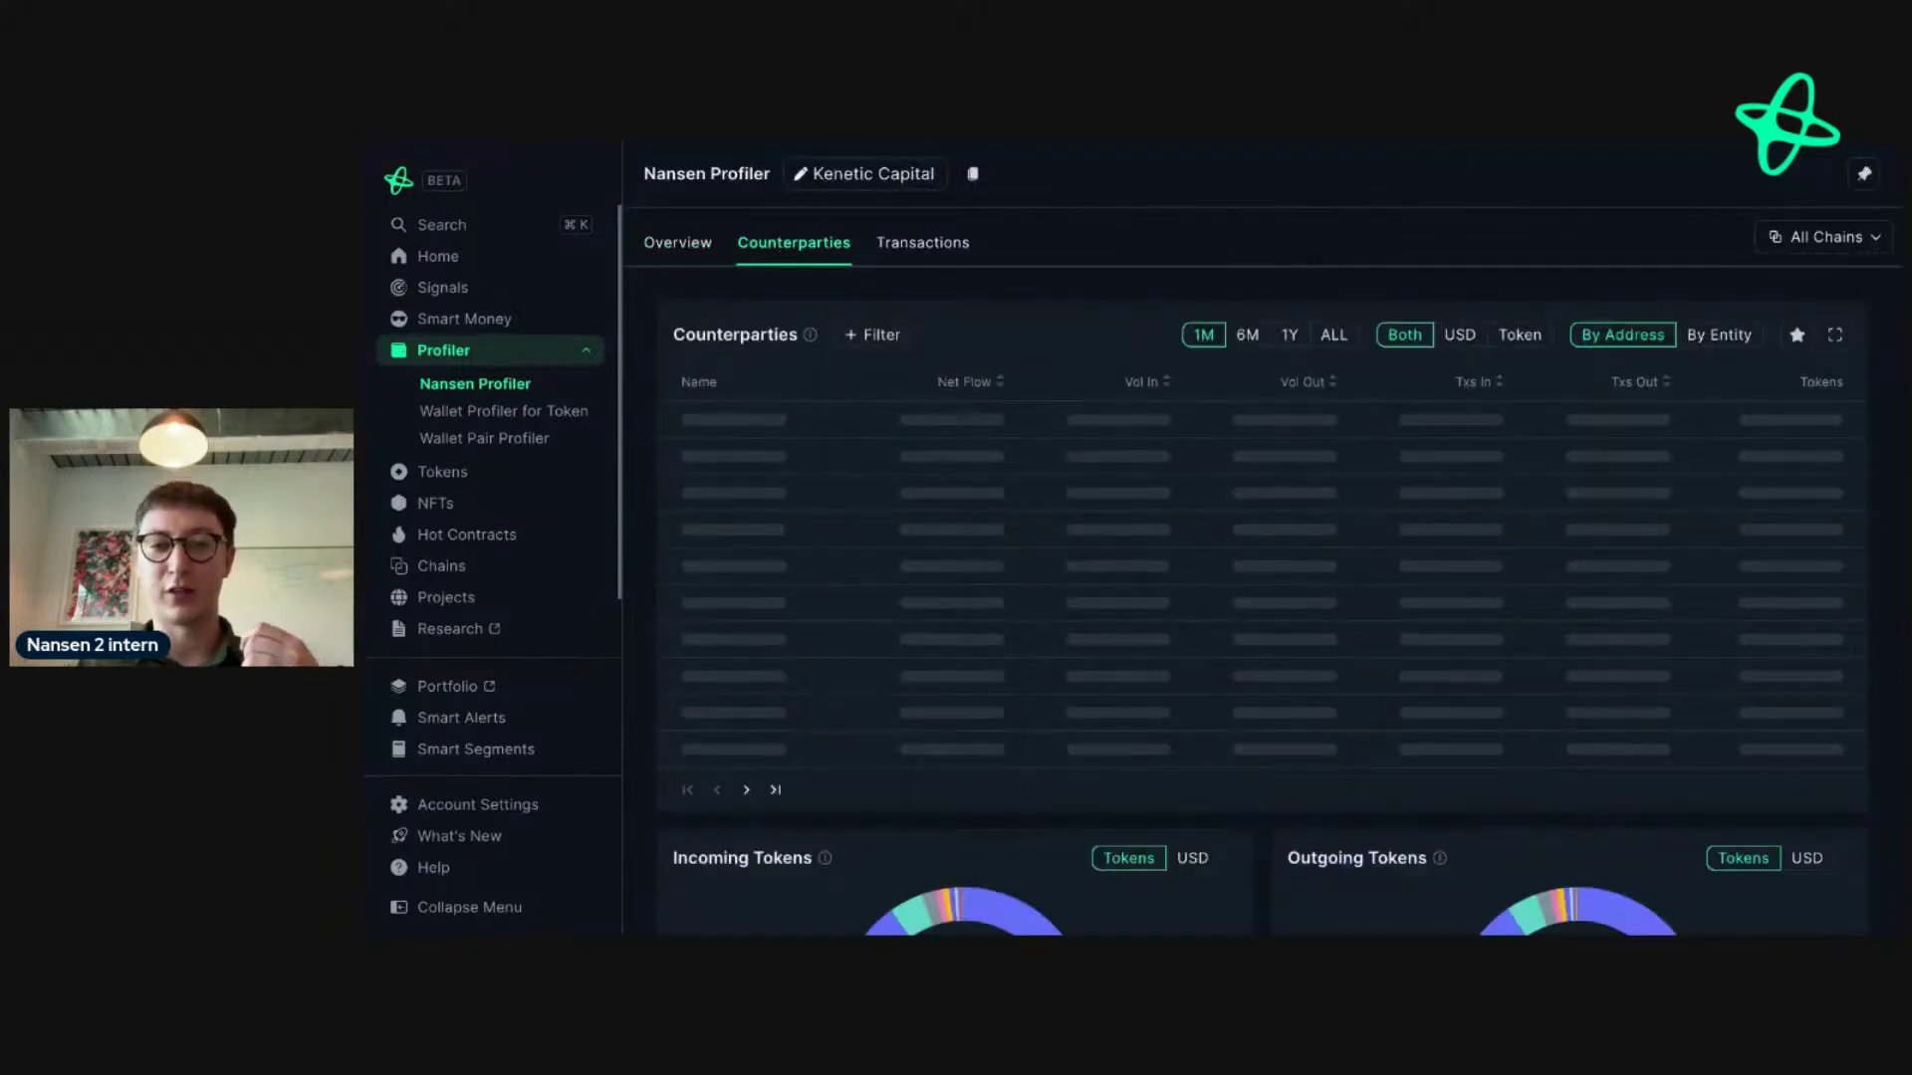
mouse_move(804, 494)
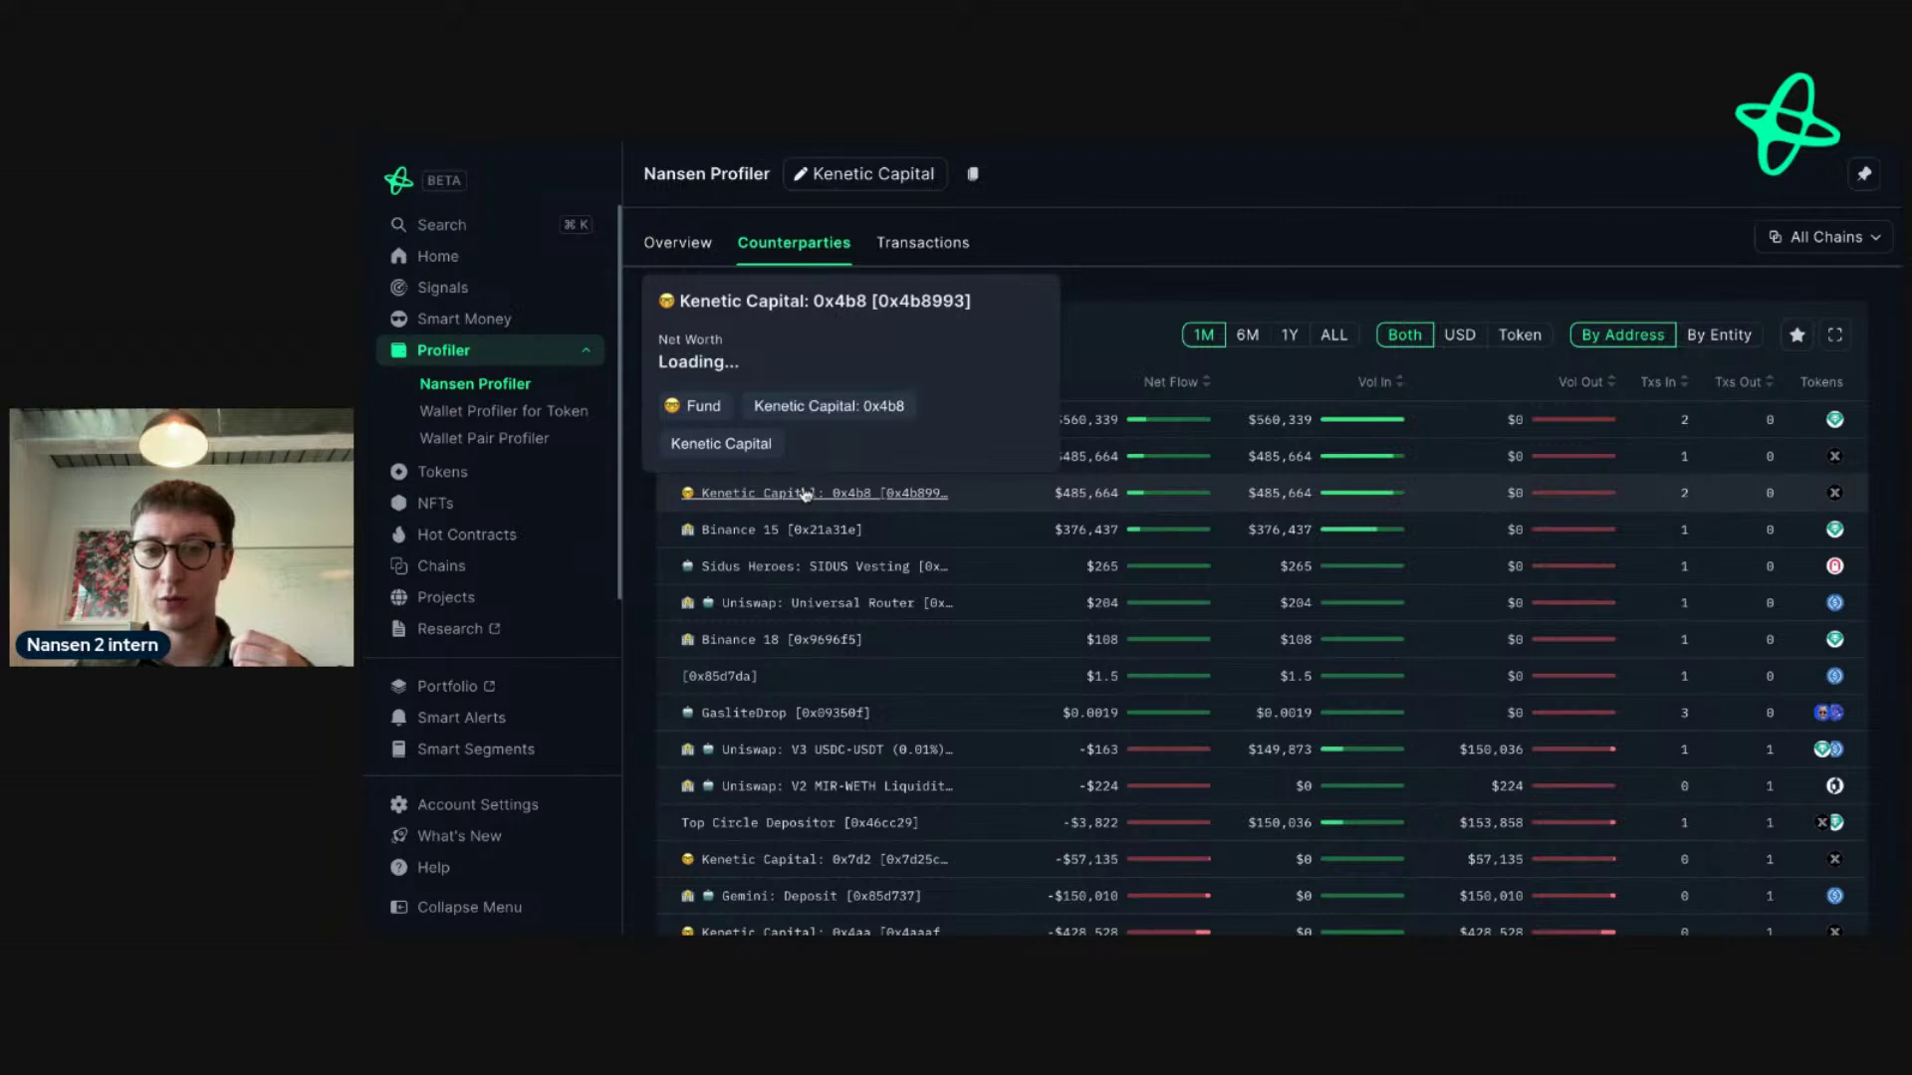
click(804, 494)
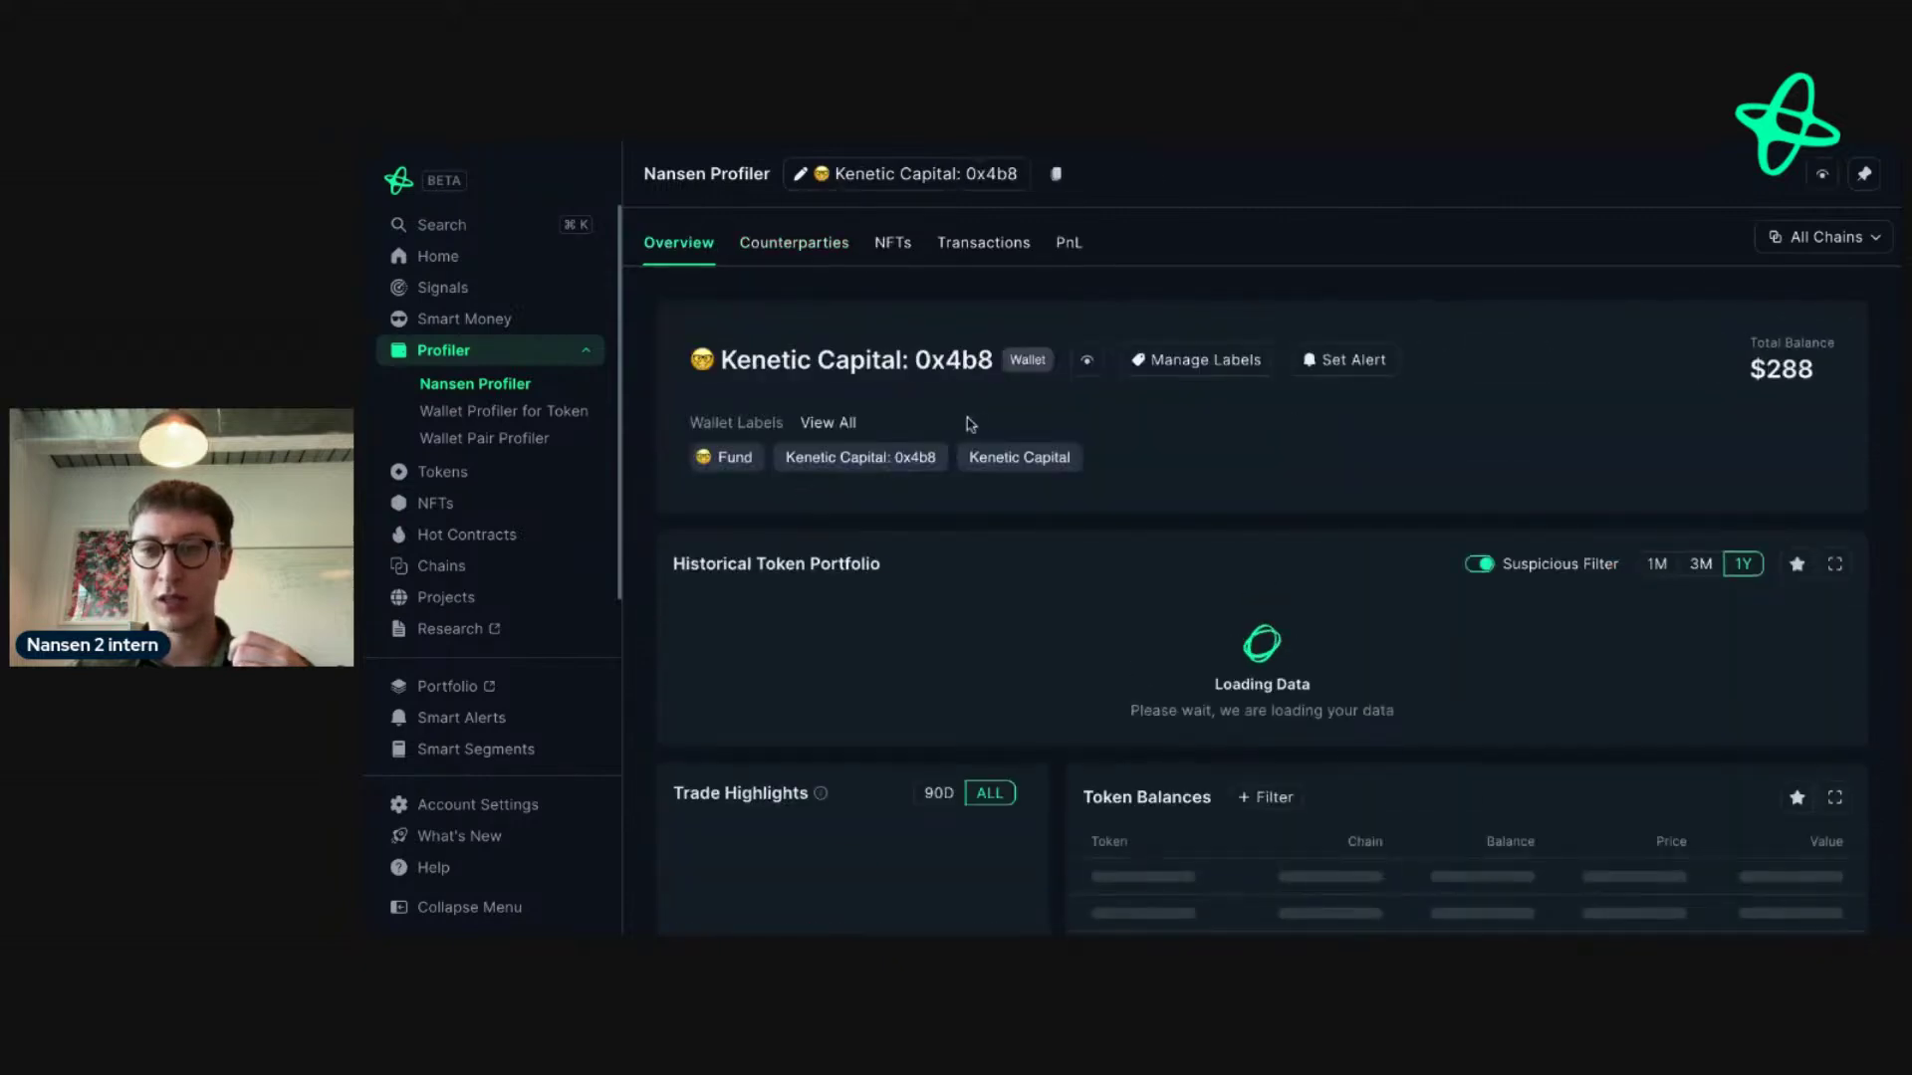
key(alt+Left)
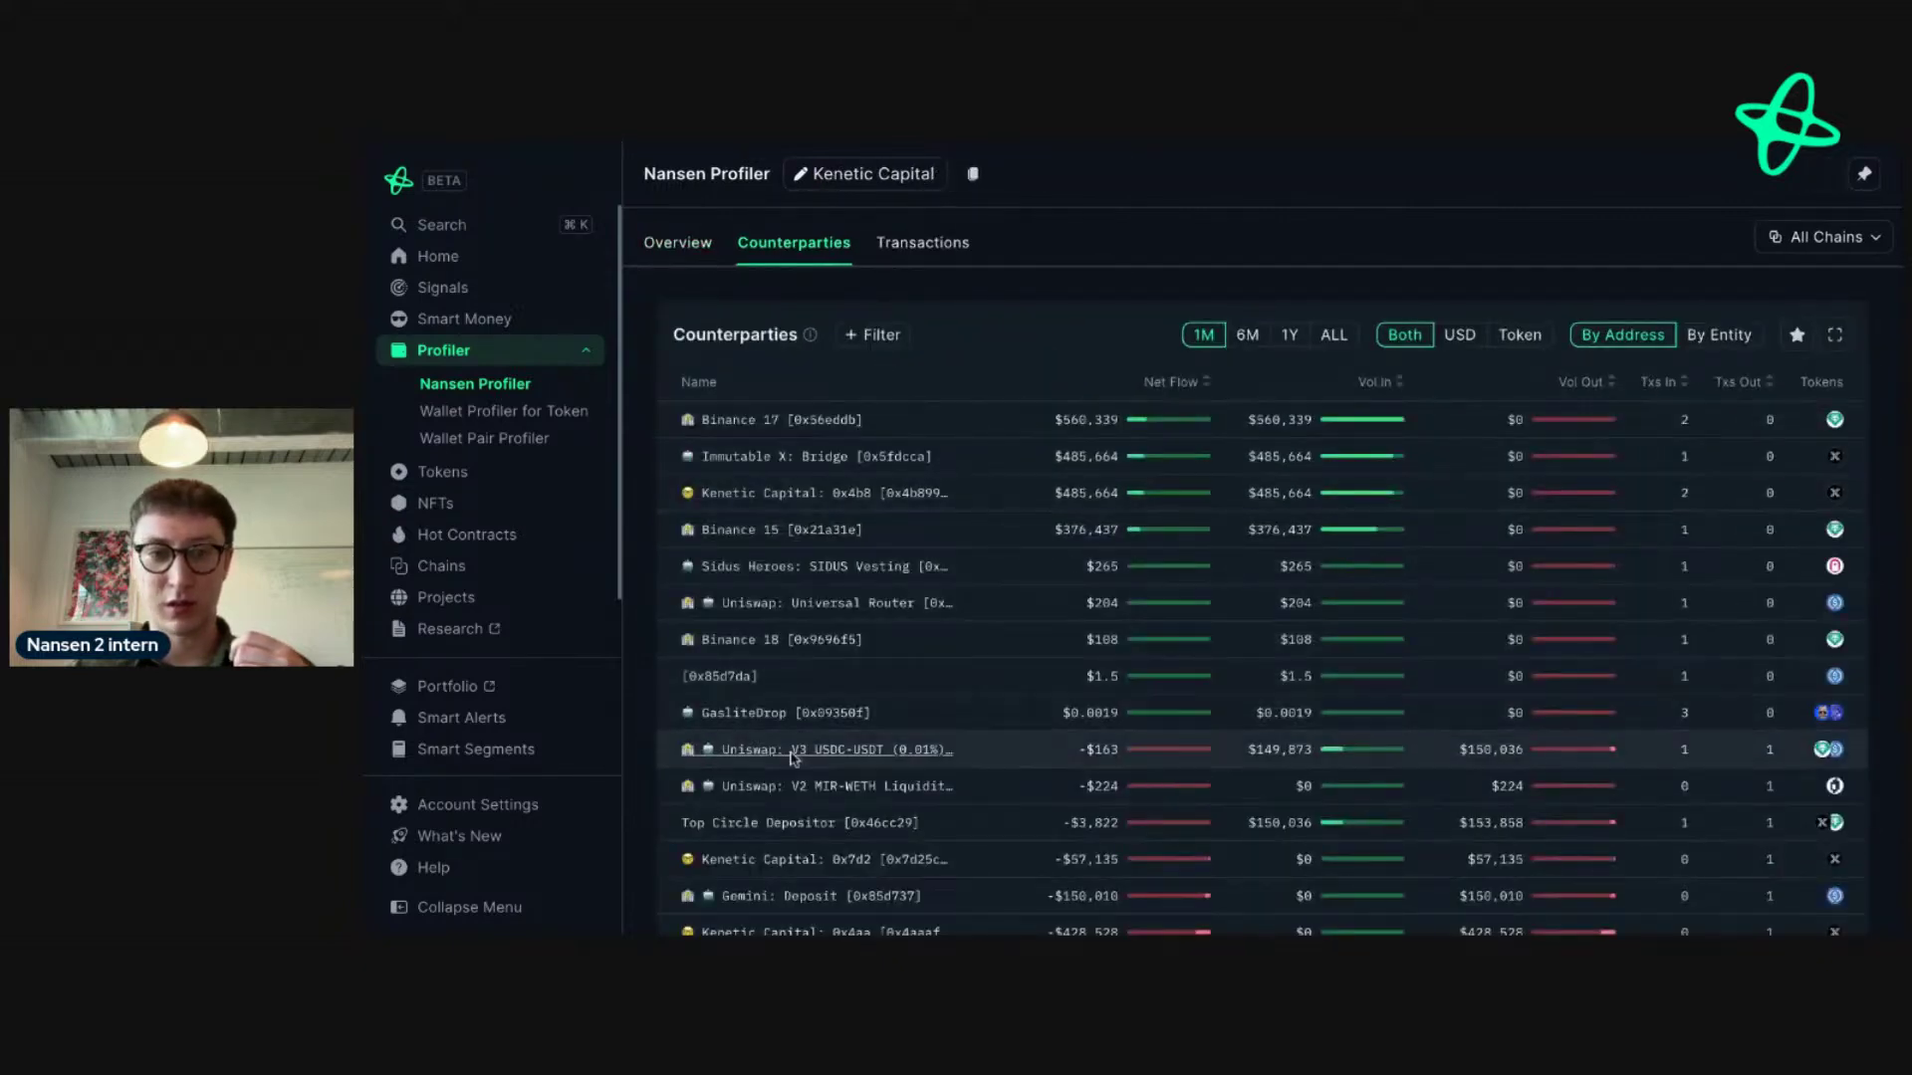
click(759, 862)
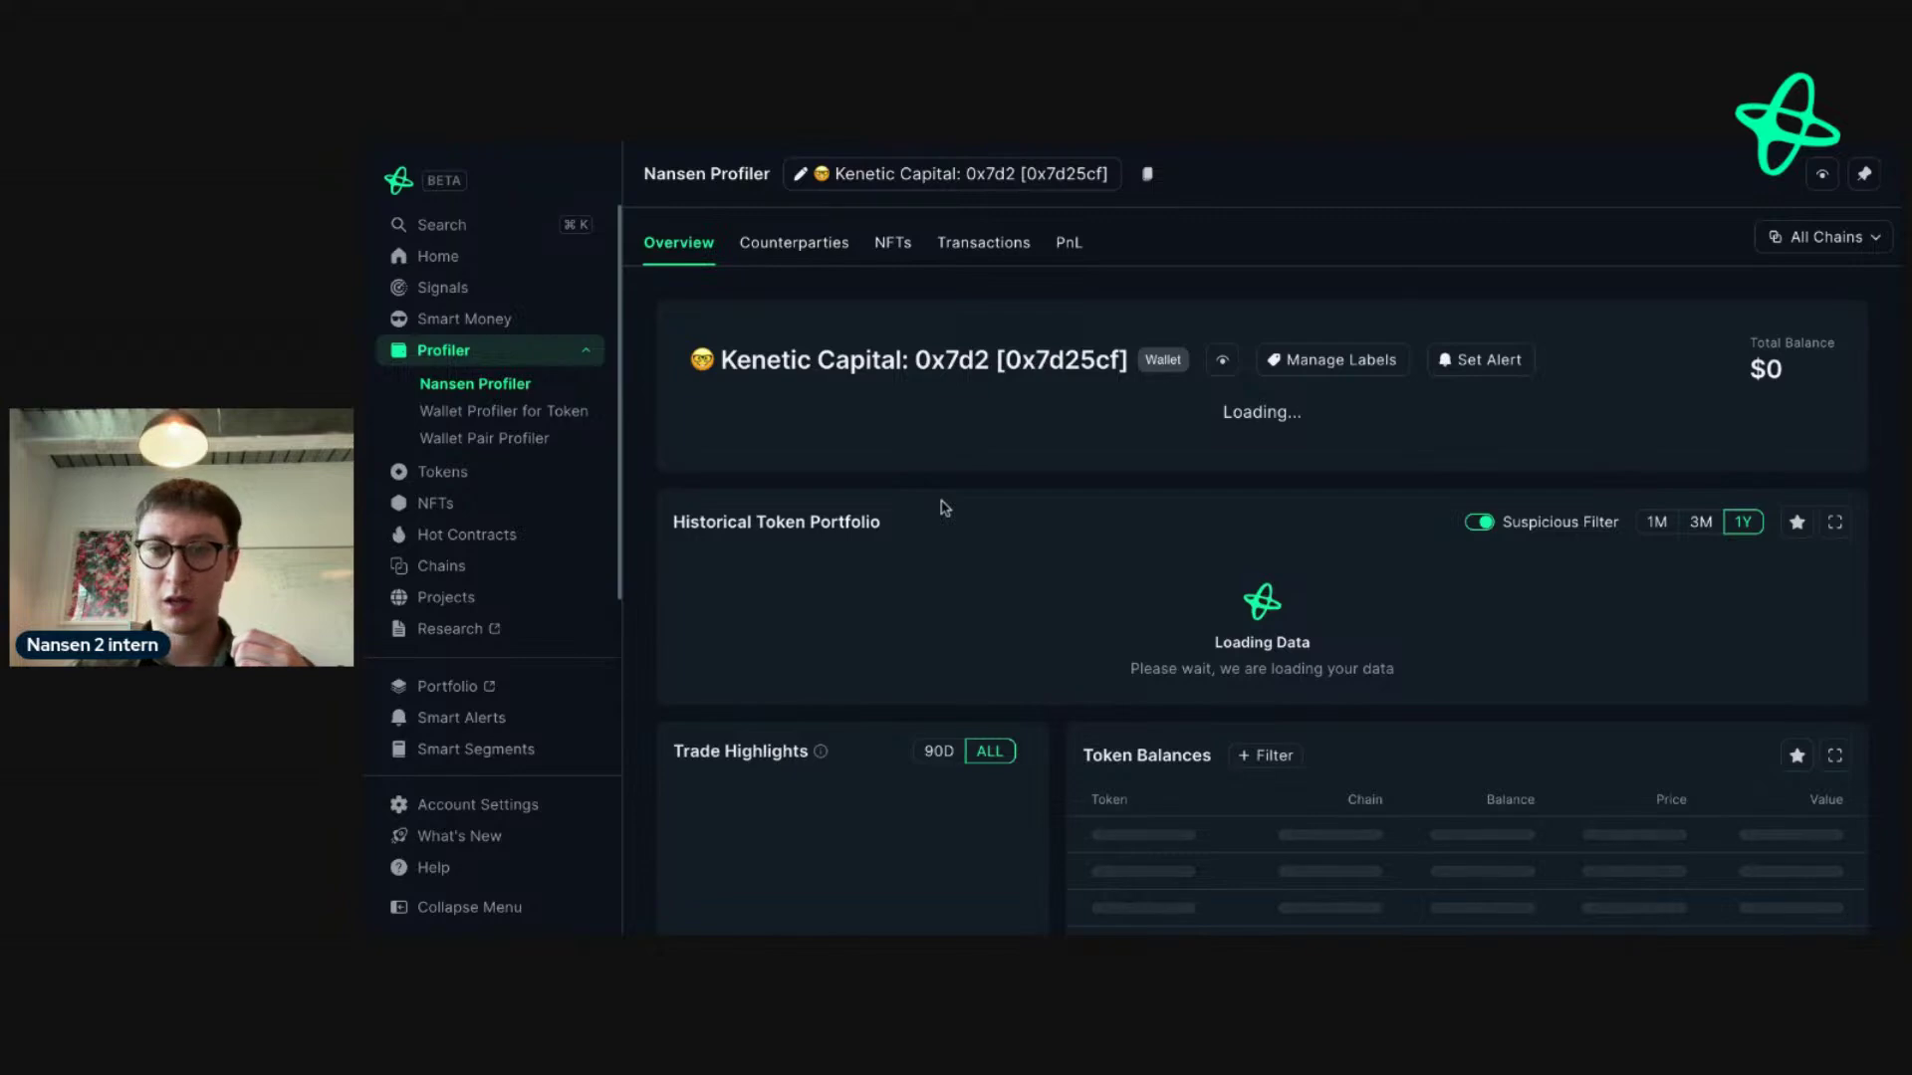
scroll(877, 485, down, 5)
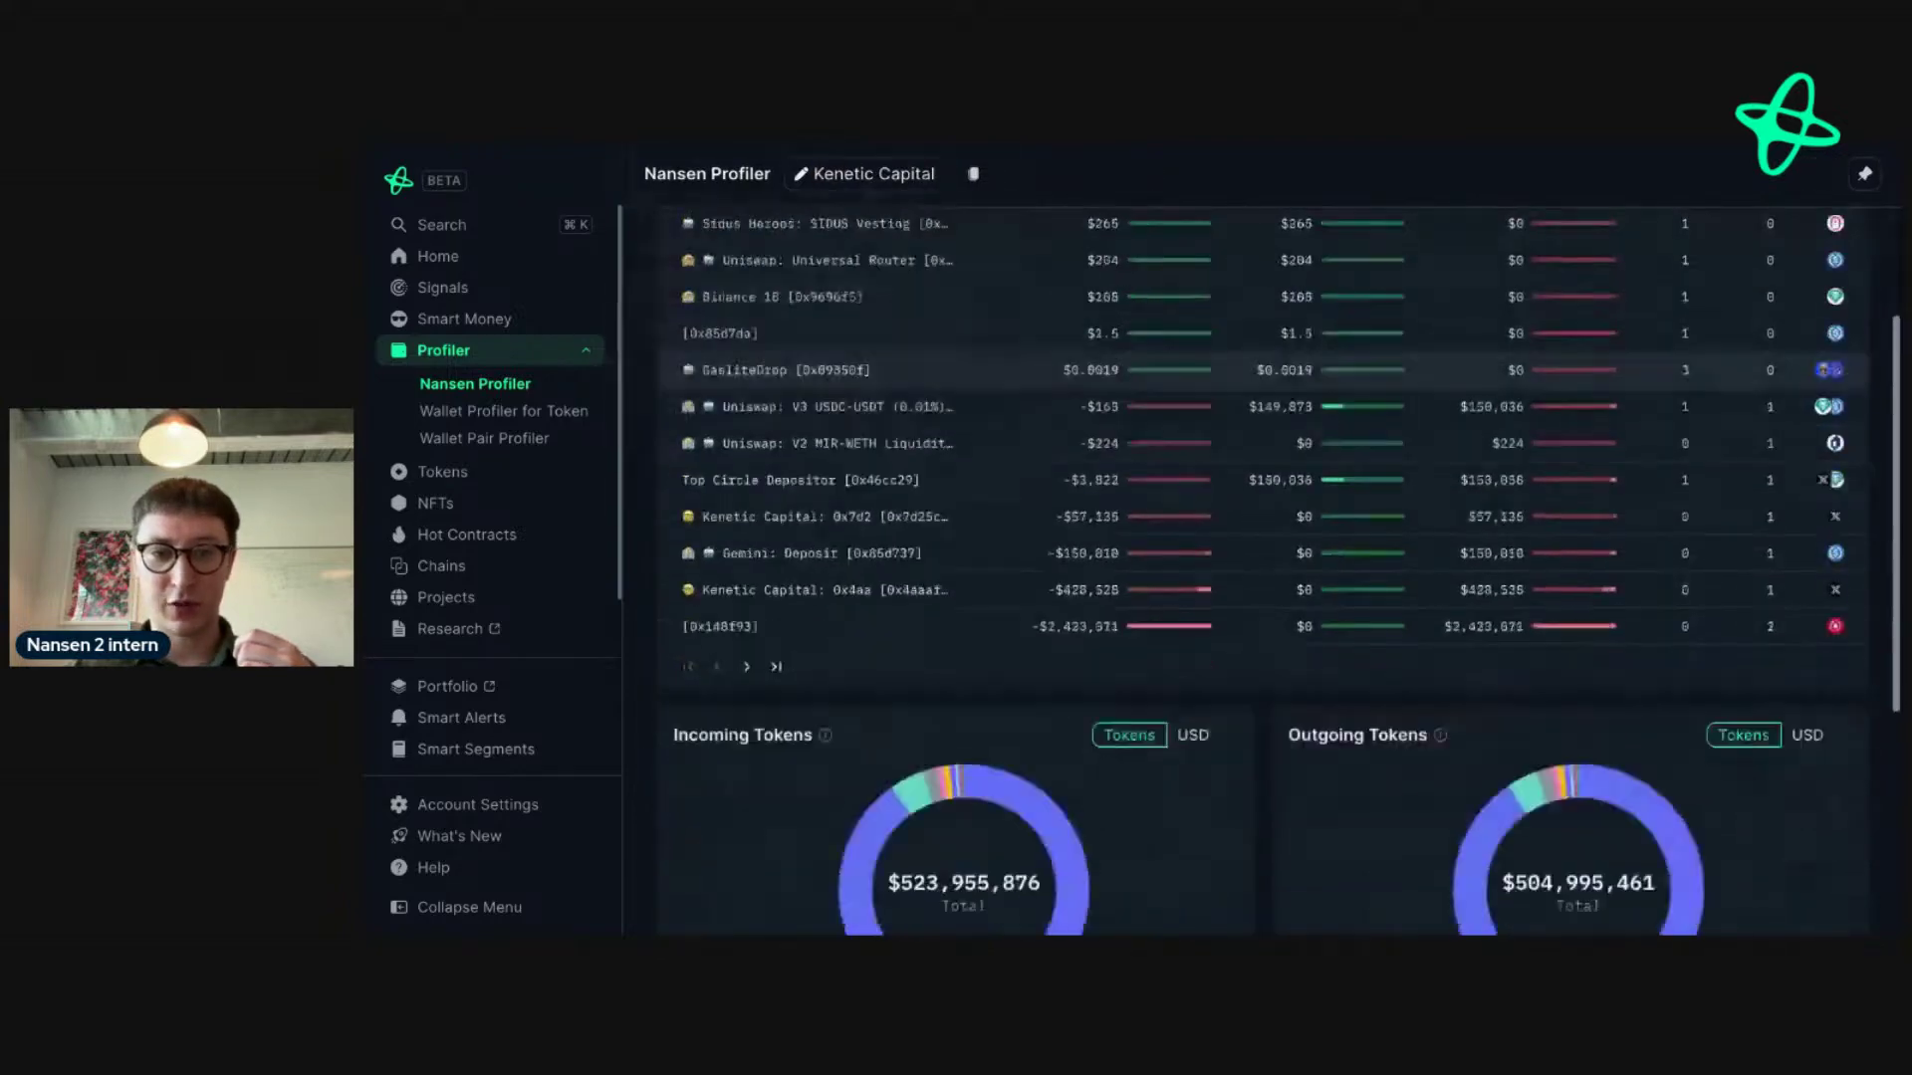
click(877, 485)
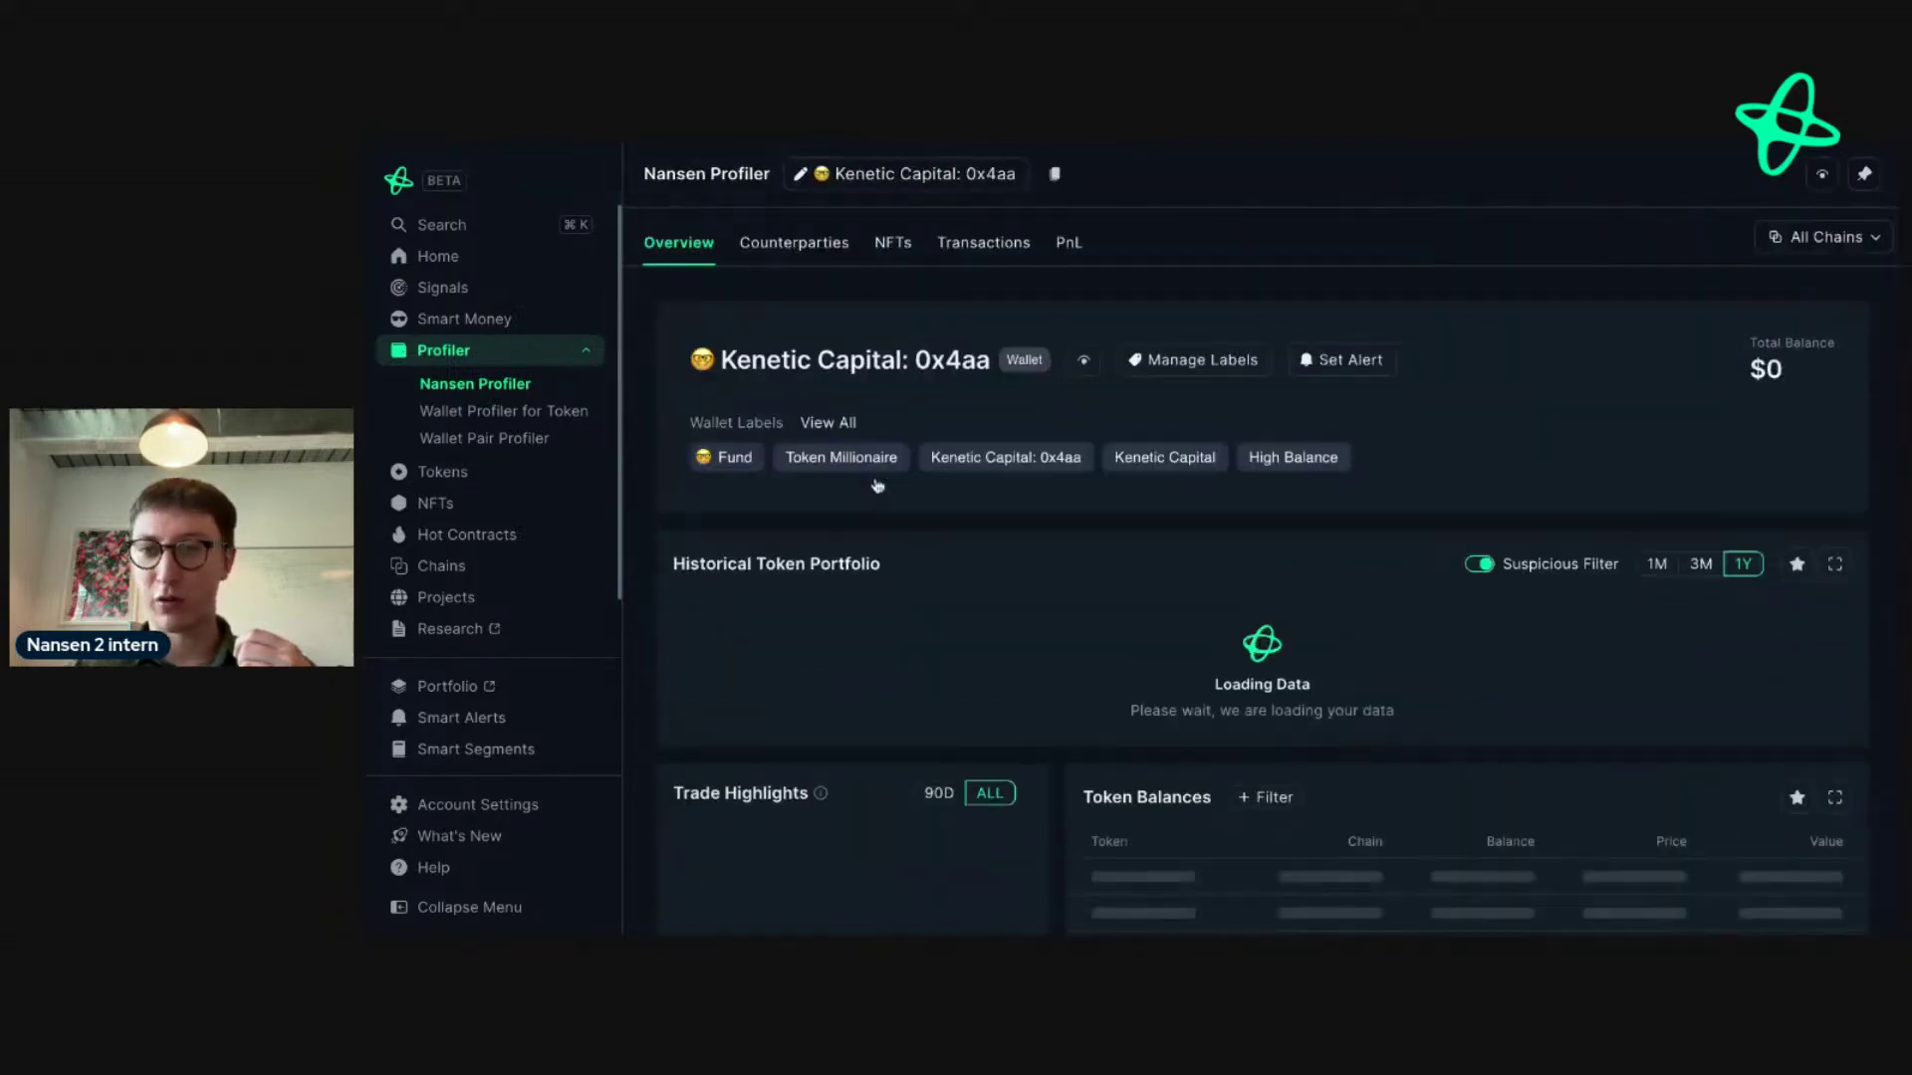
scroll(877, 486, down, 3)
scroll(1265, 538, down, 2)
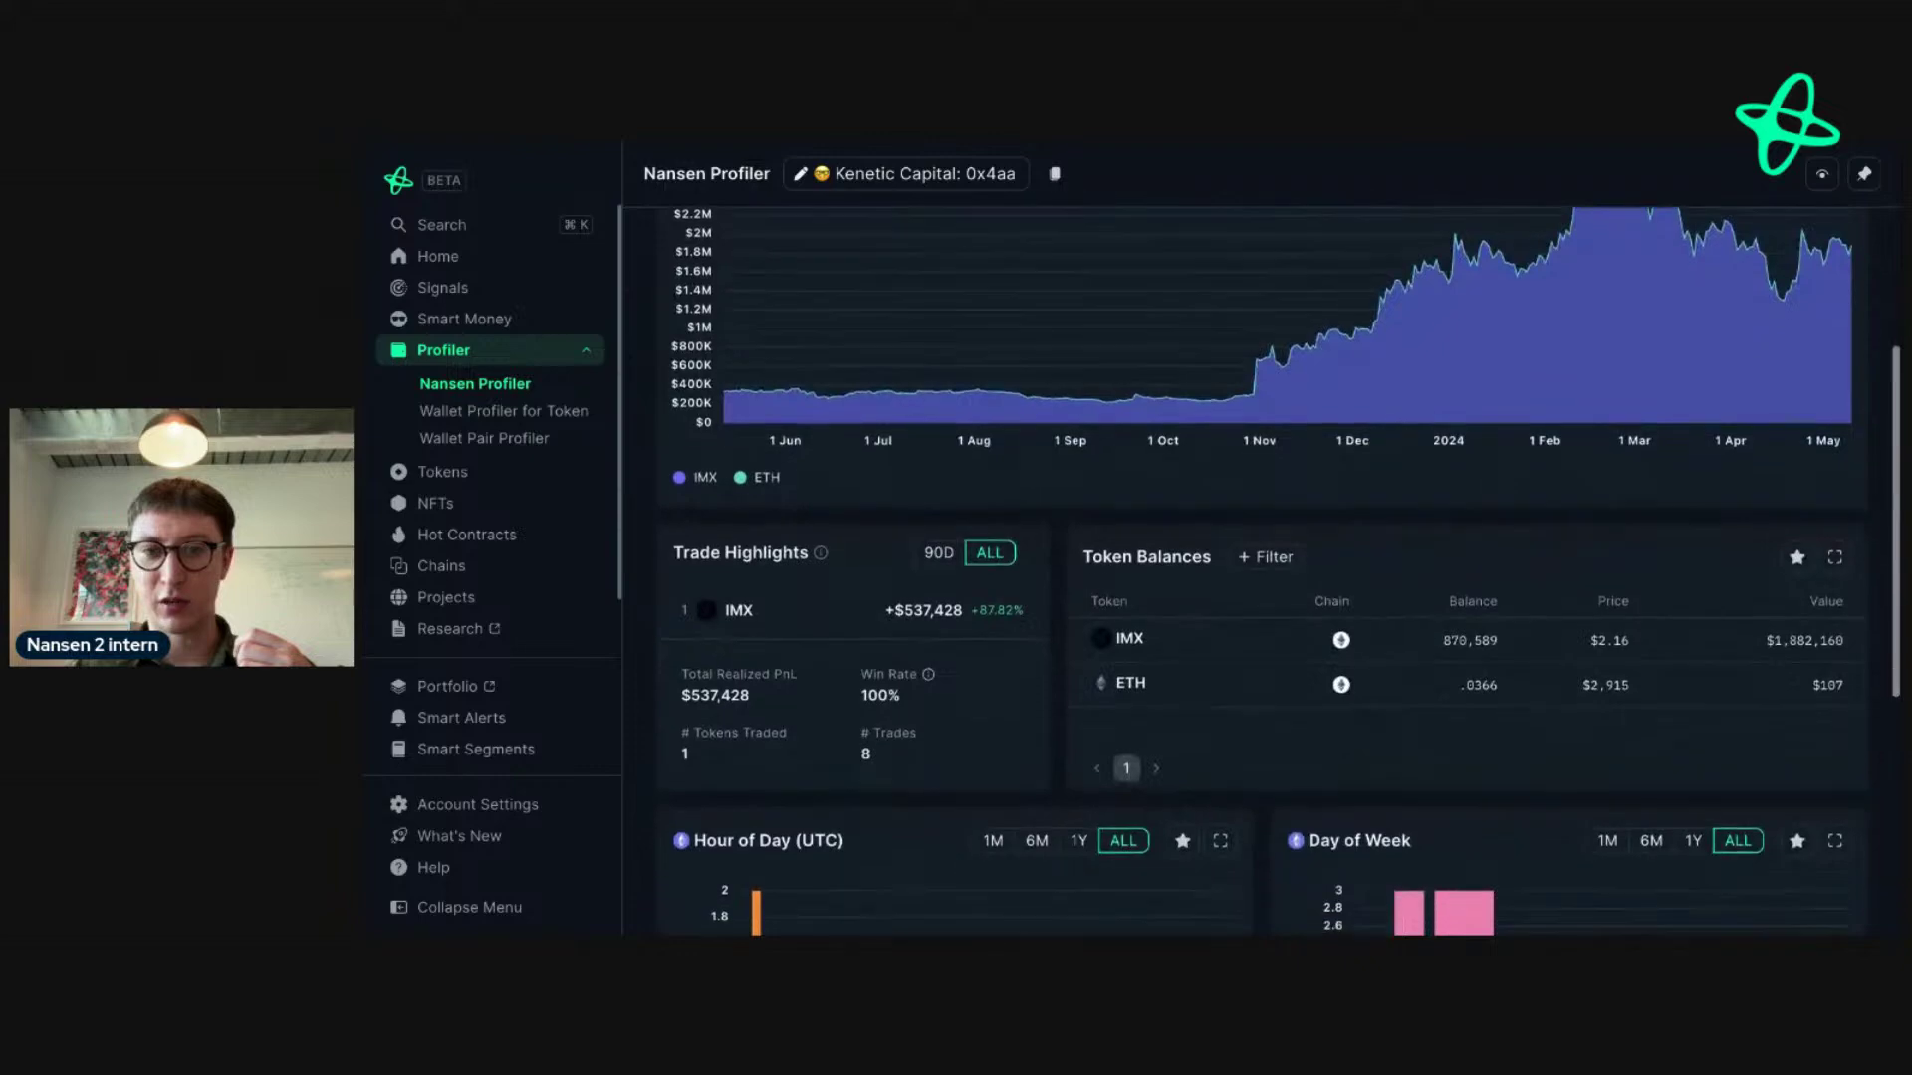
scroll(1265, 538, up, 5)
- Sort counterparties by Vol Out, putting 0x148f93's $2,423,571 on top
click(794, 242)
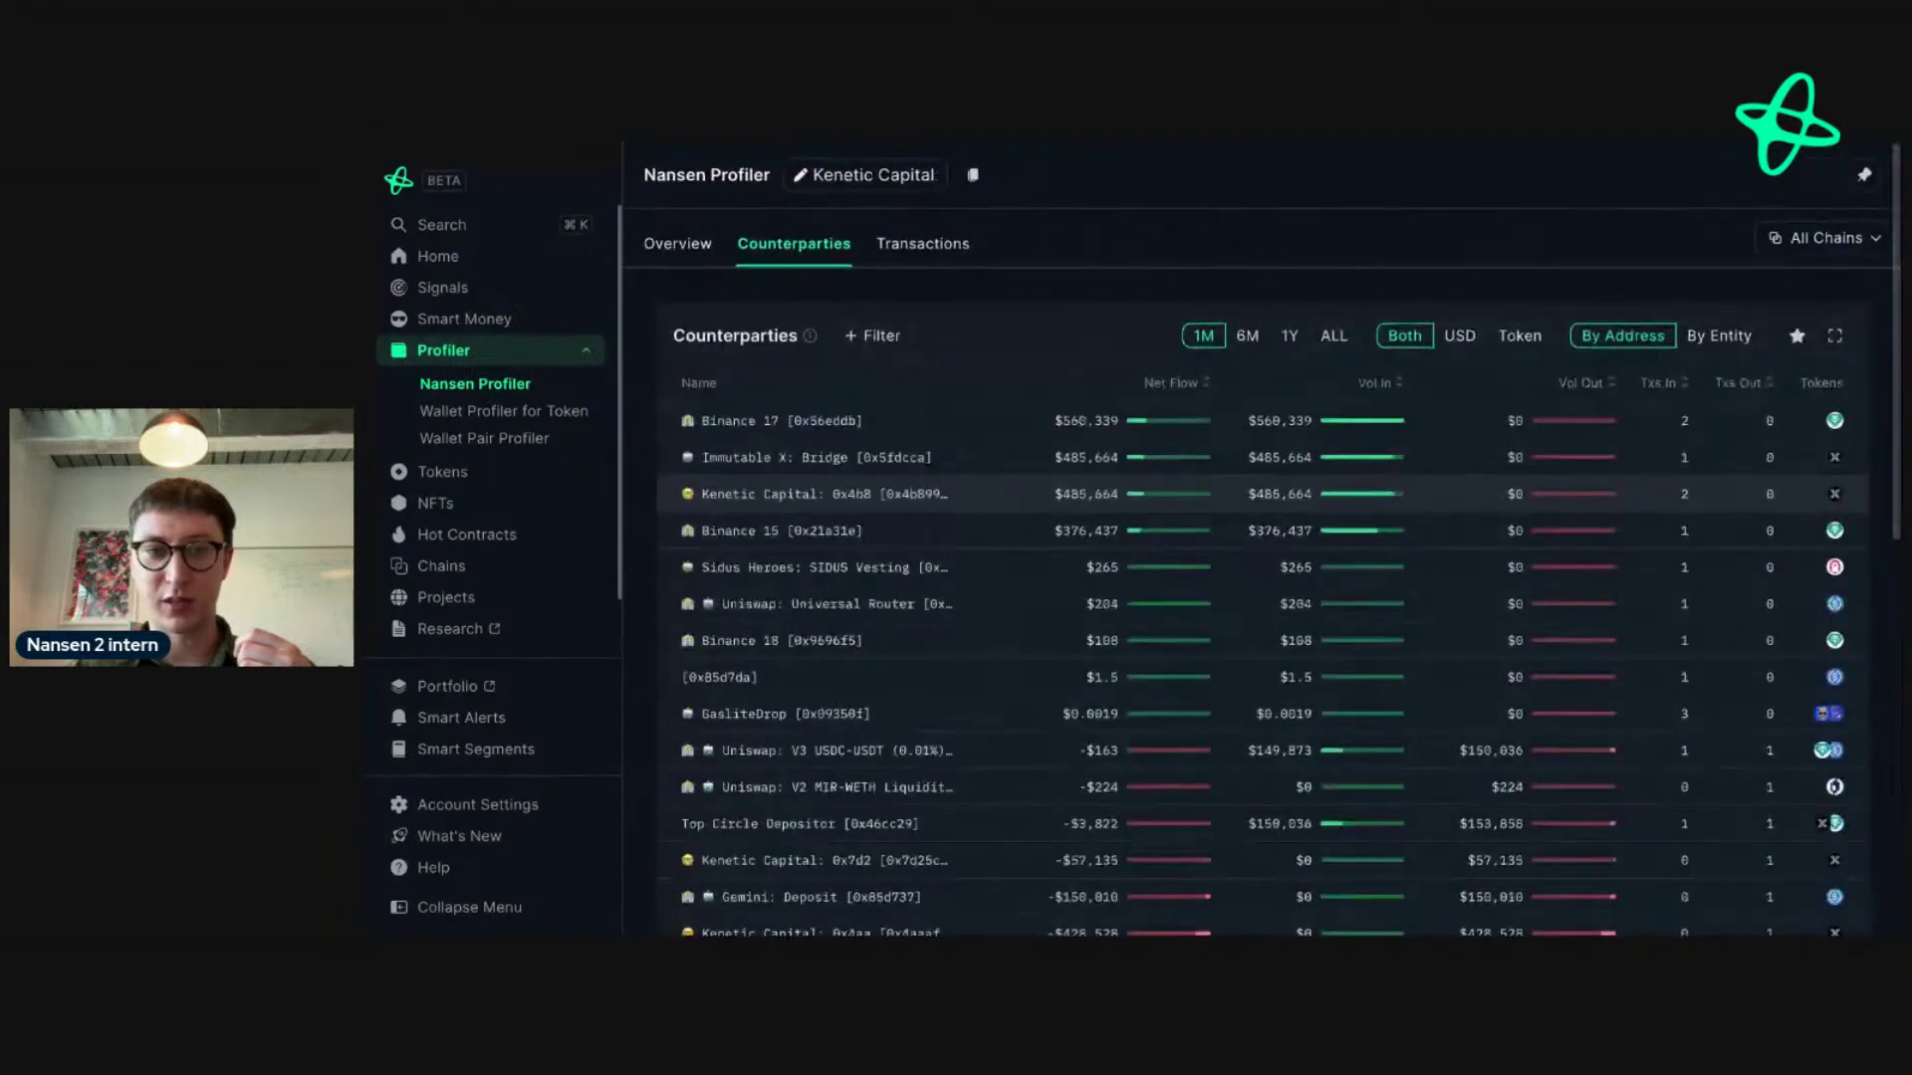
click(1613, 392)
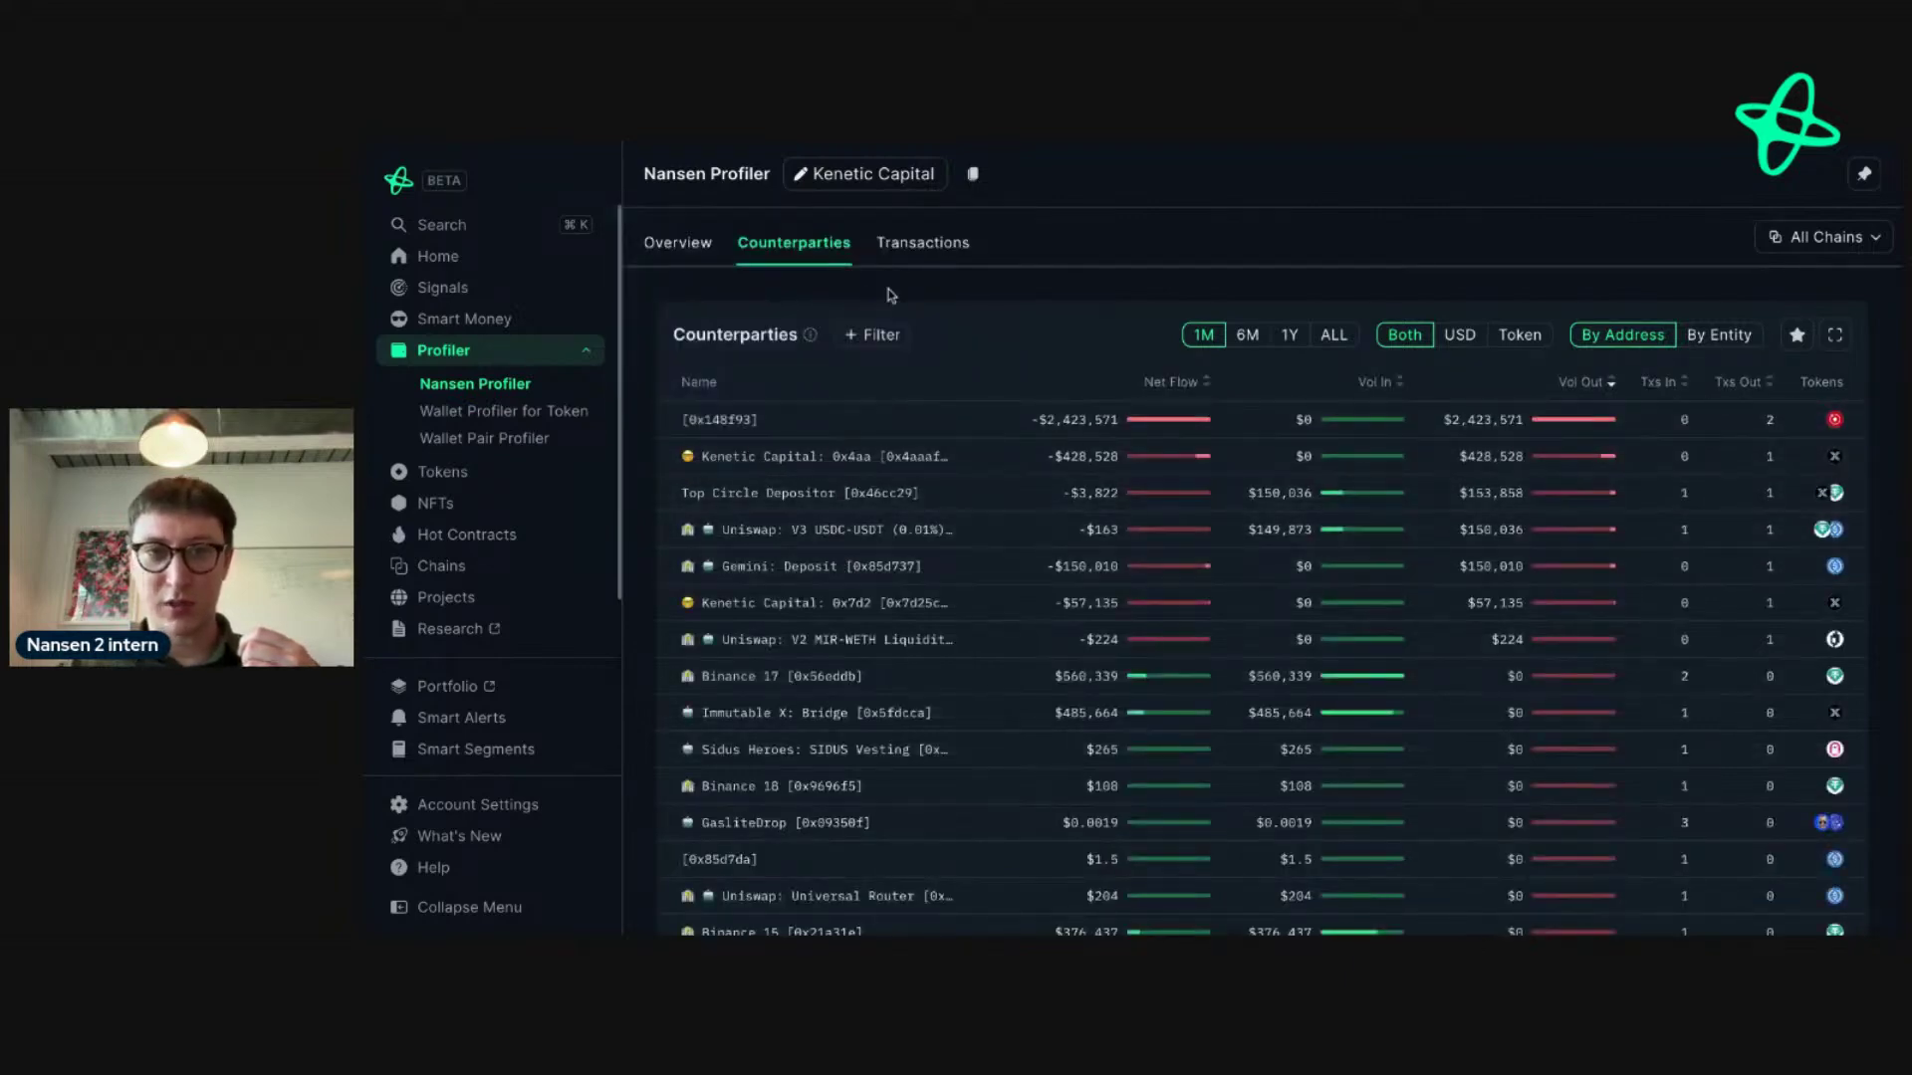
scroll(888, 289, down, 2)
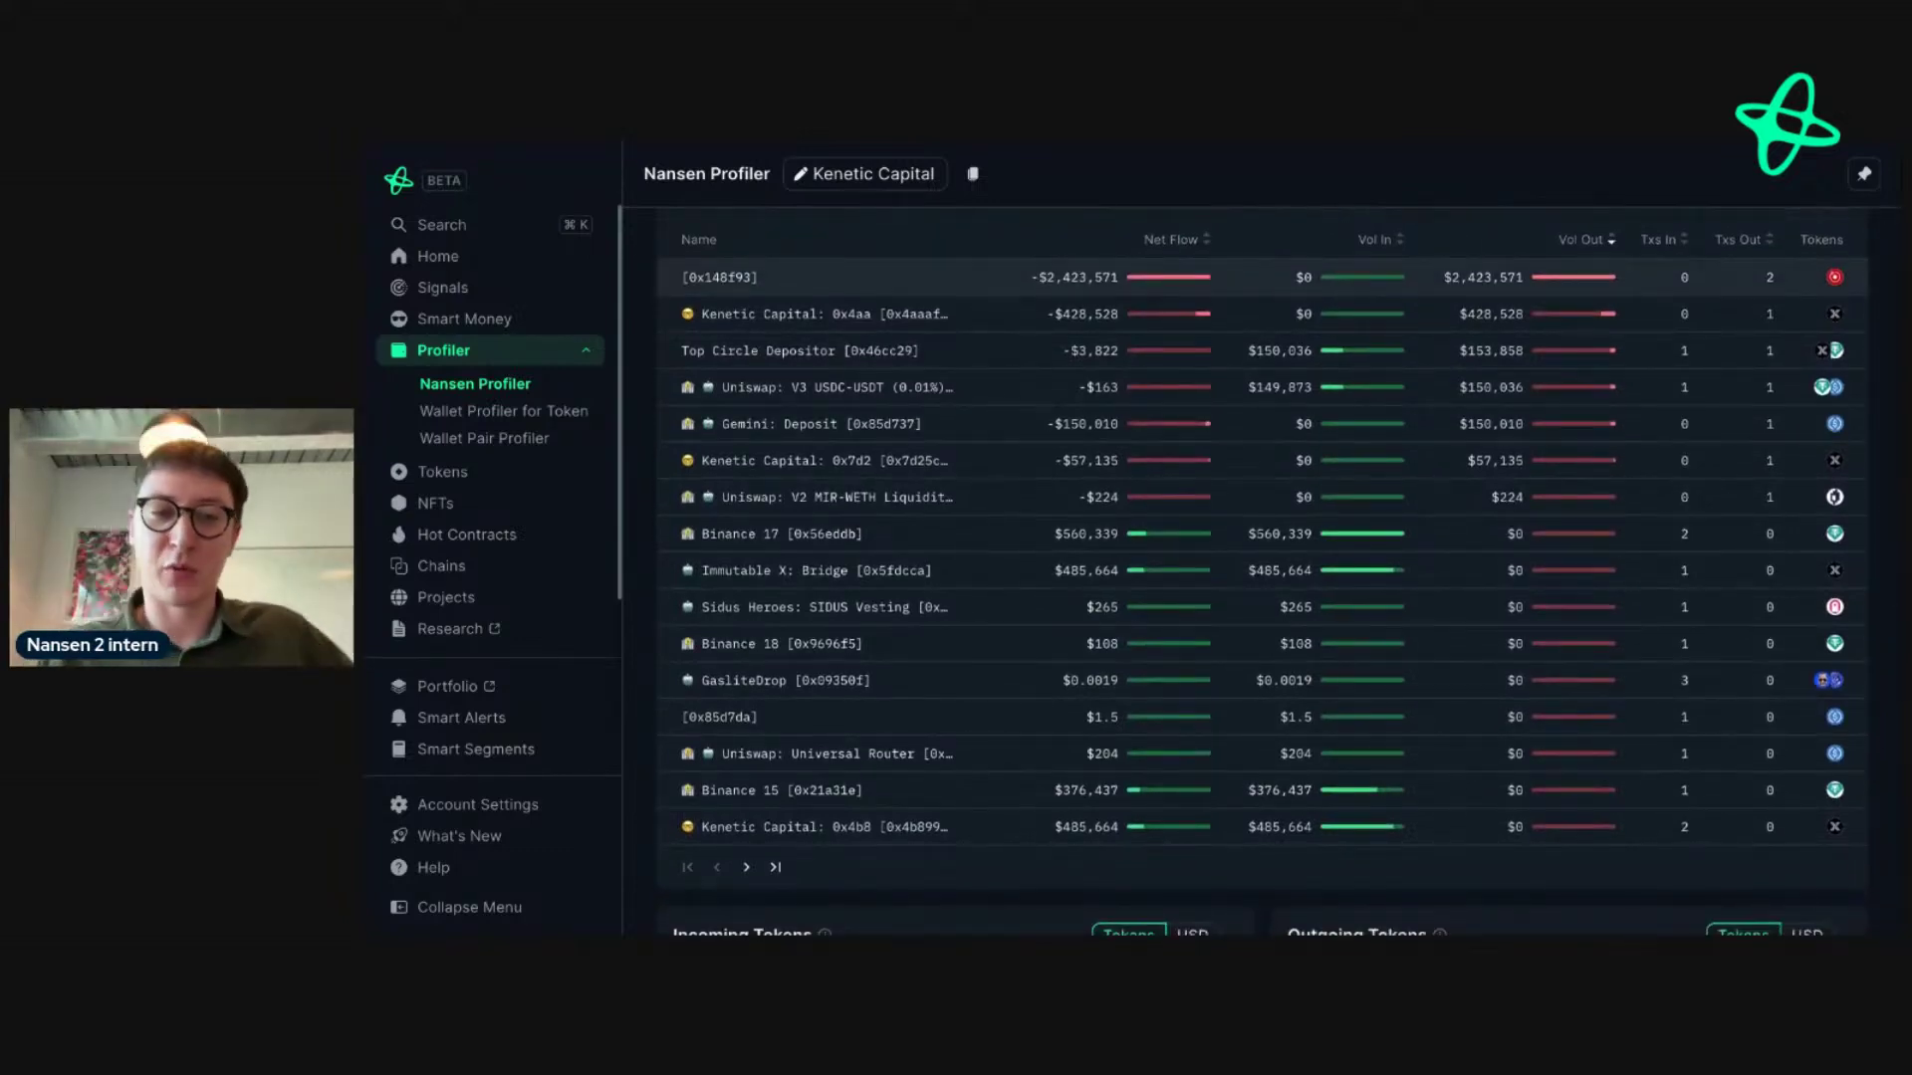
scroll(835, 290, up, 2)
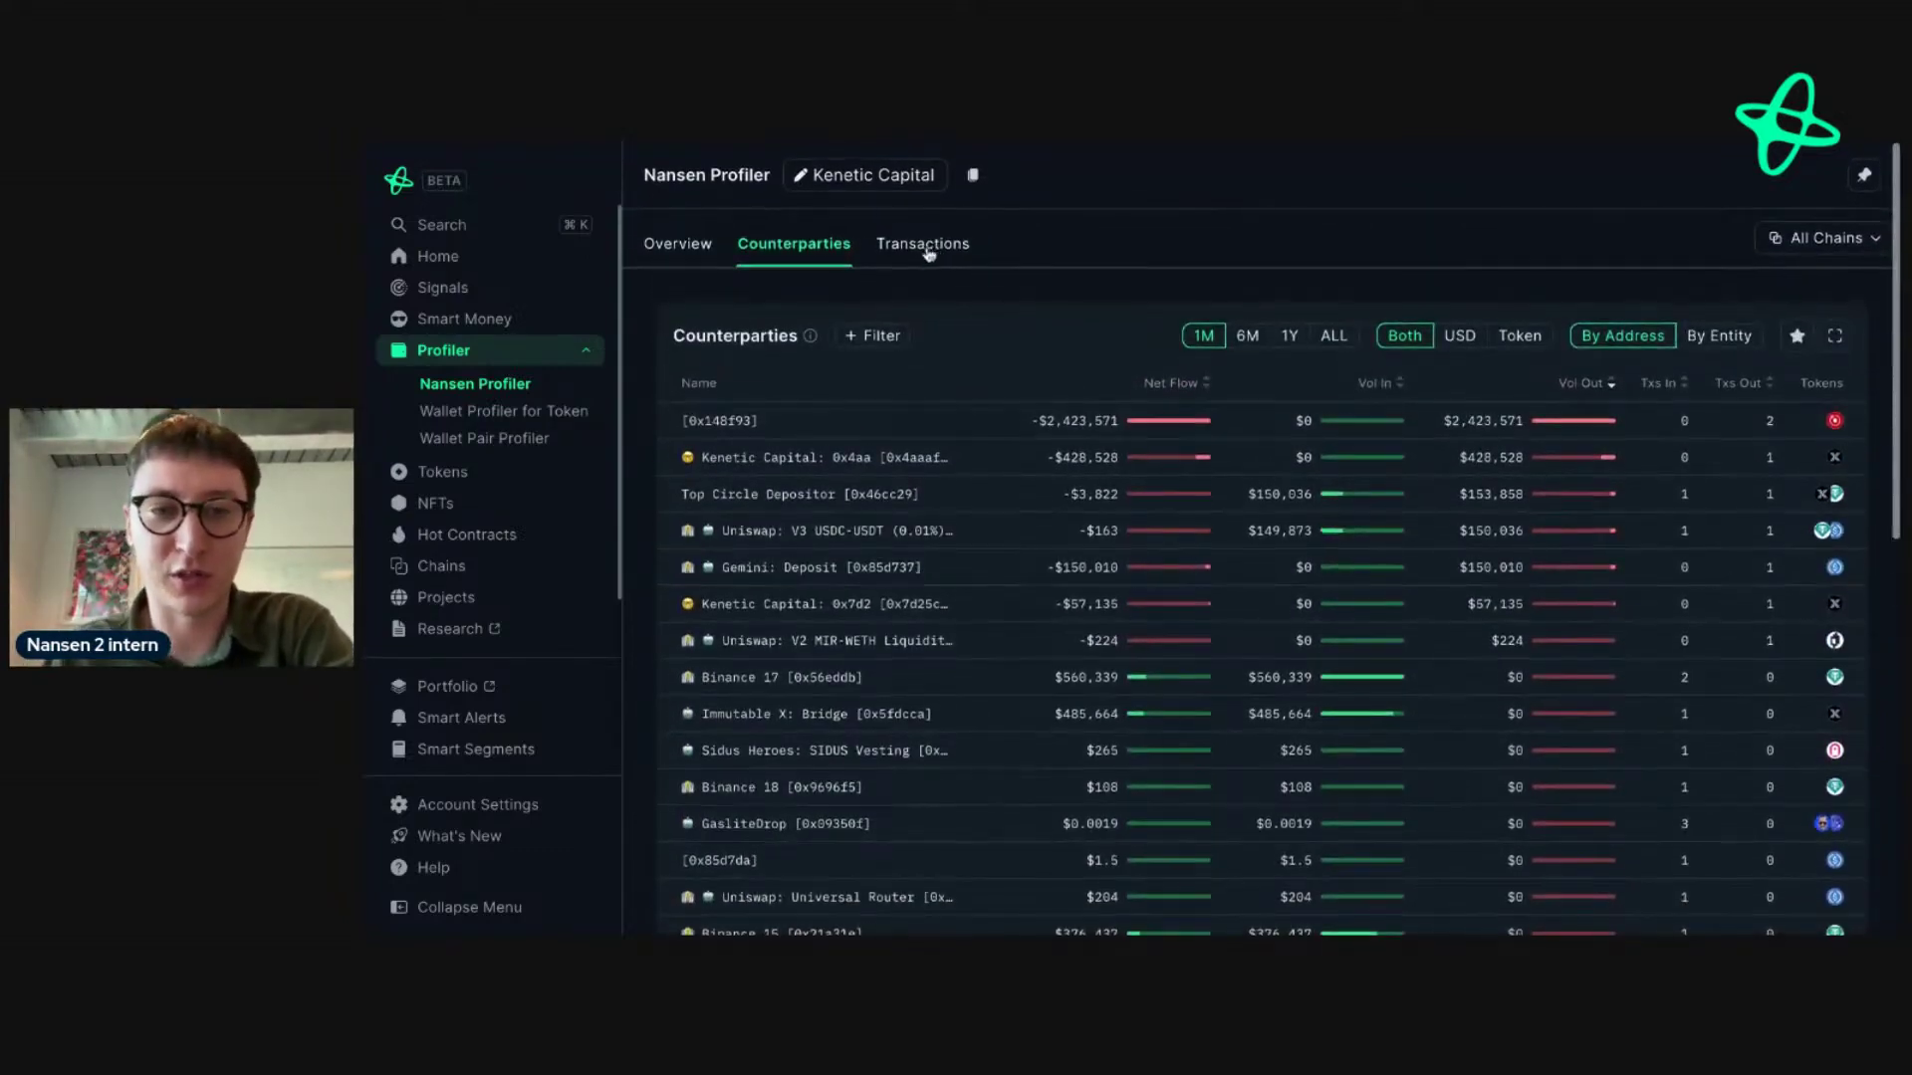
- From Kenetic Capital's transfers, open the 0xfc1 wallet that sent RNDR to 0x148f93
click(920, 243)
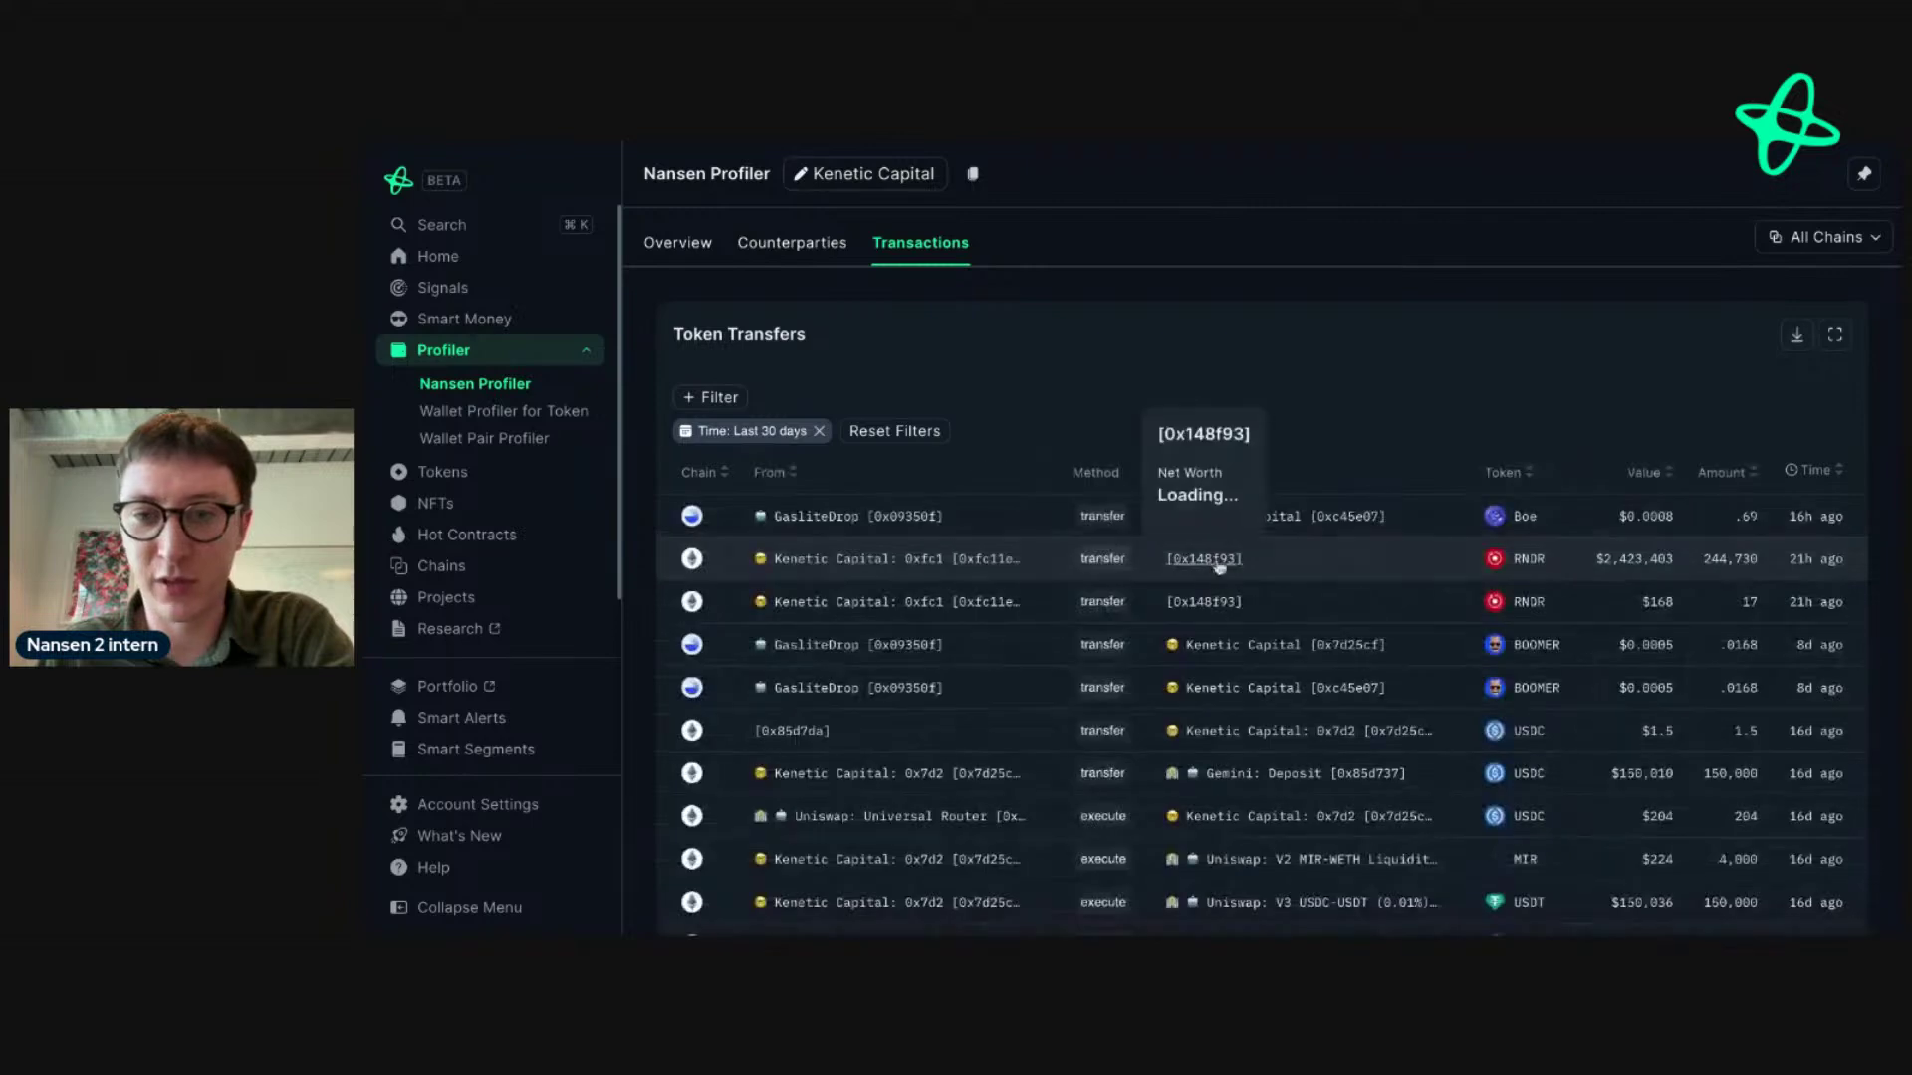
scroll(1225, 647, down, 2)
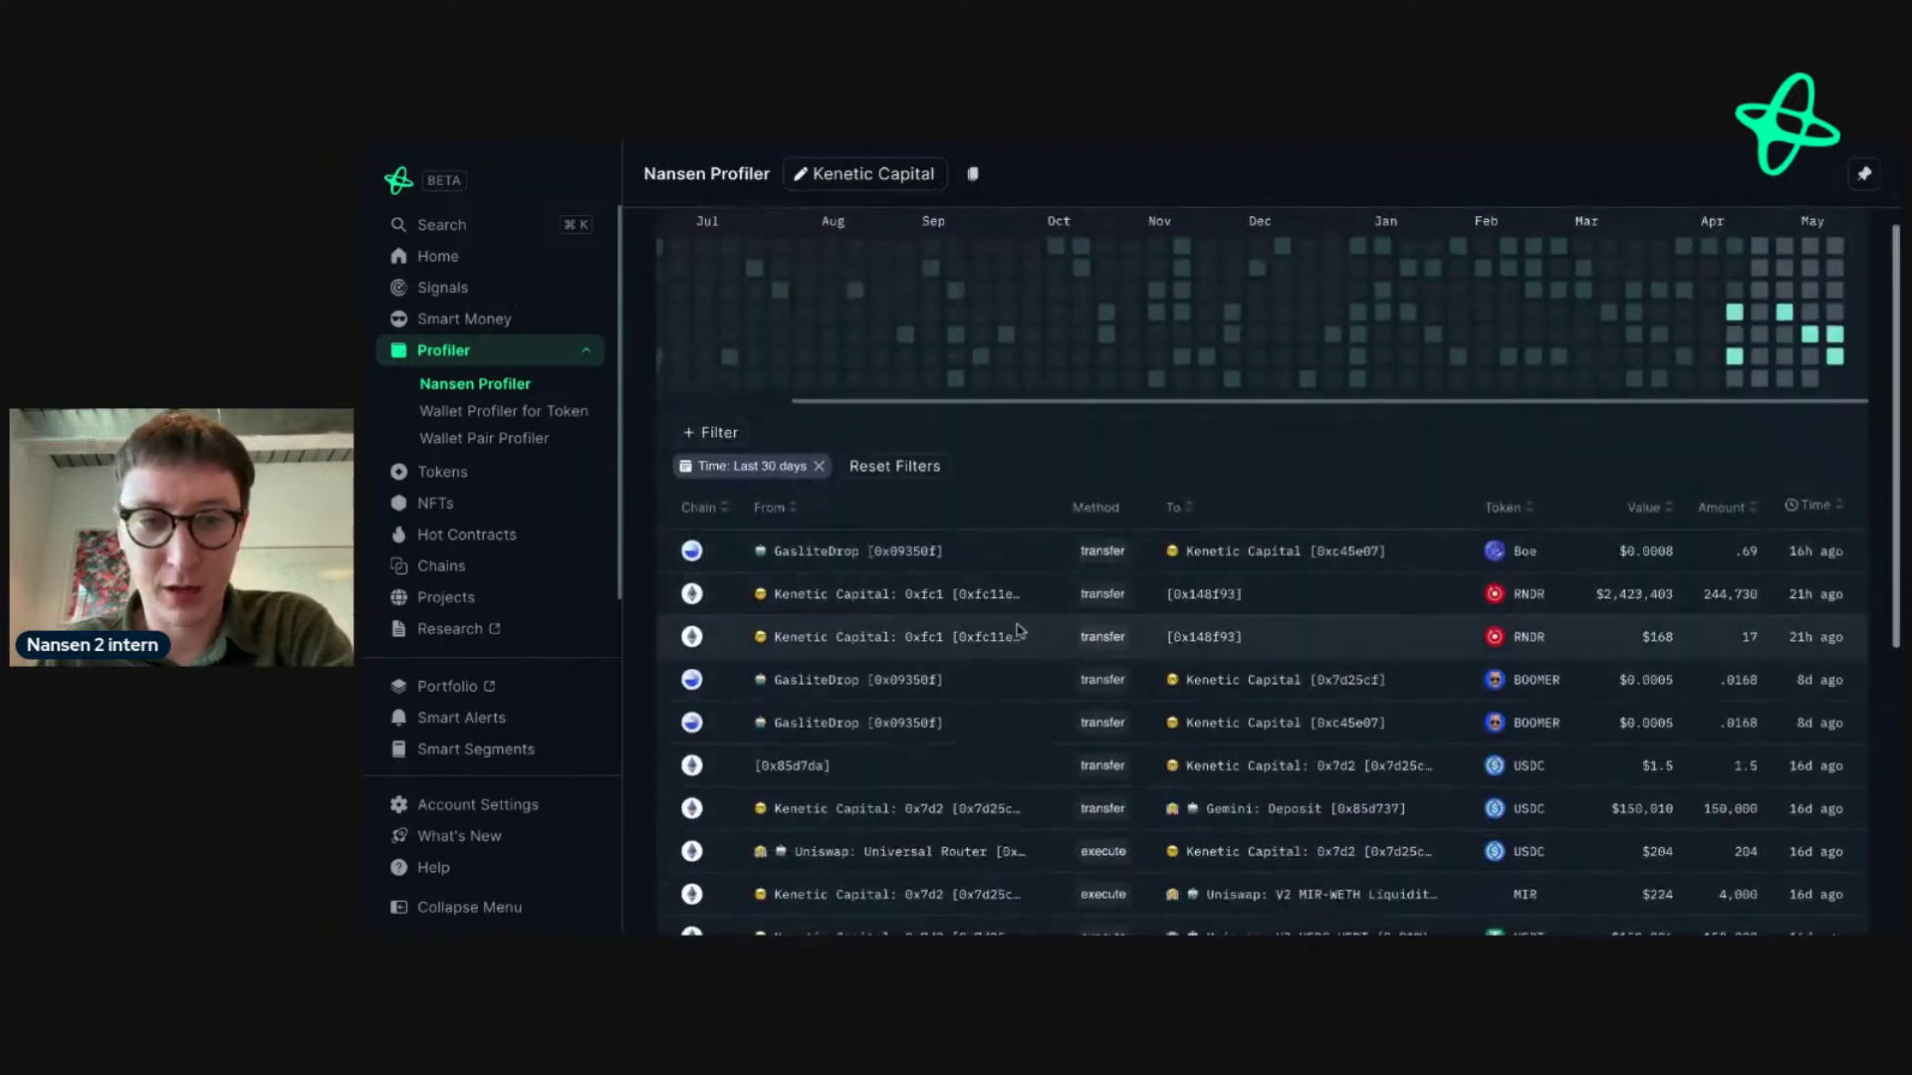
click(946, 596)
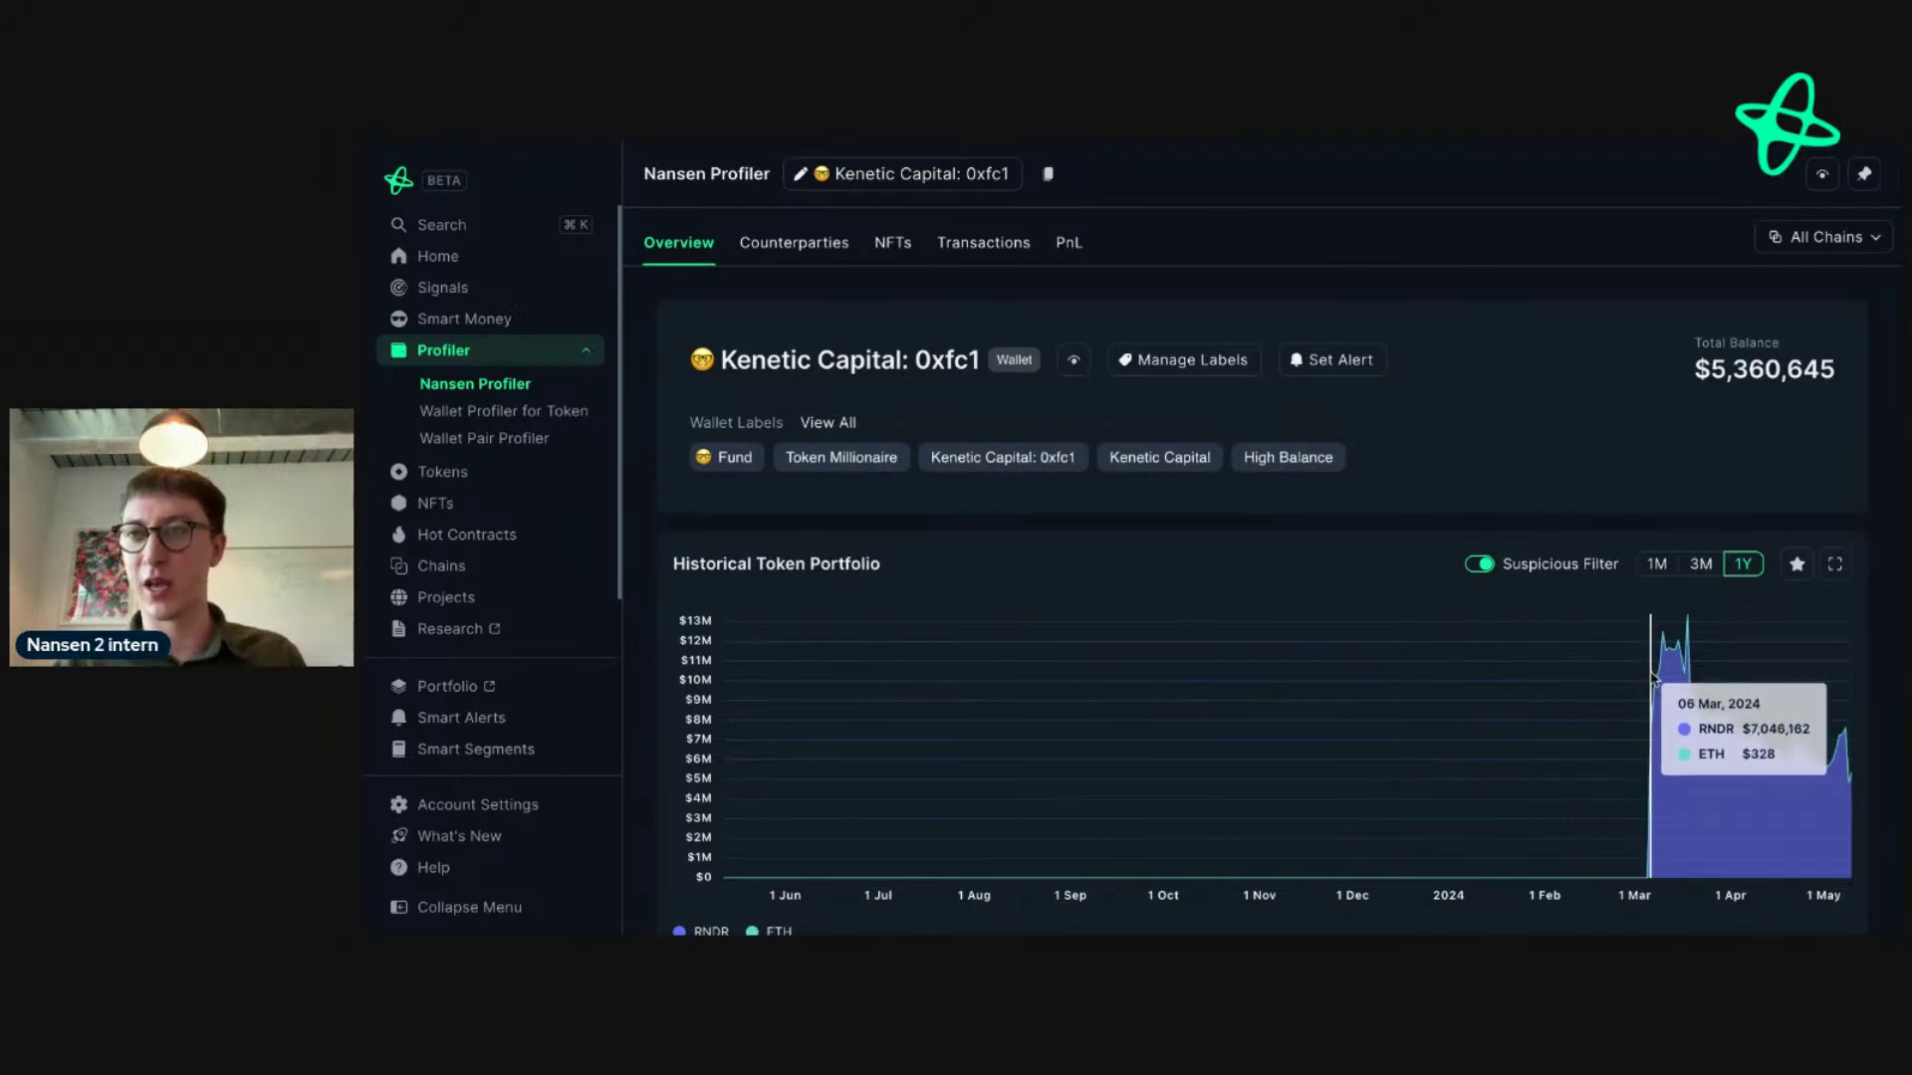
click(995, 254)
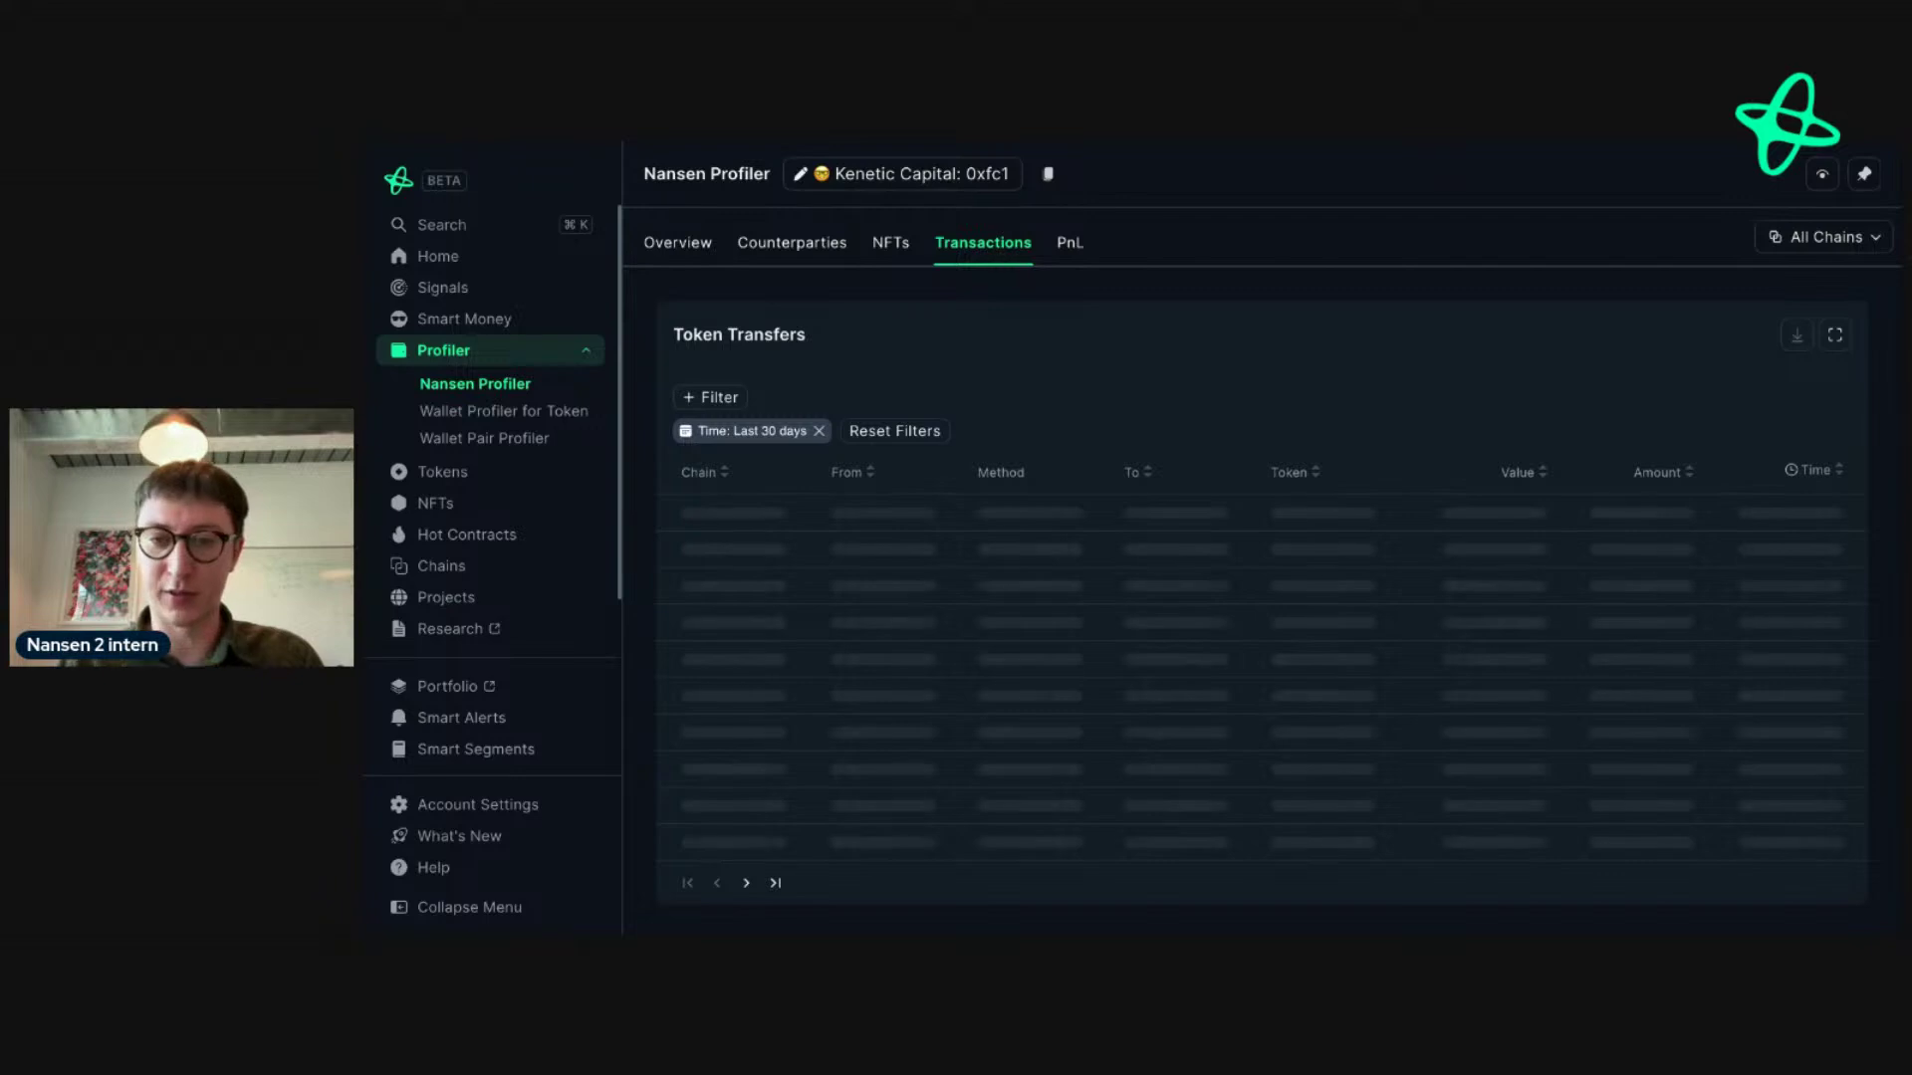
scroll(1103, 443, down, 2)
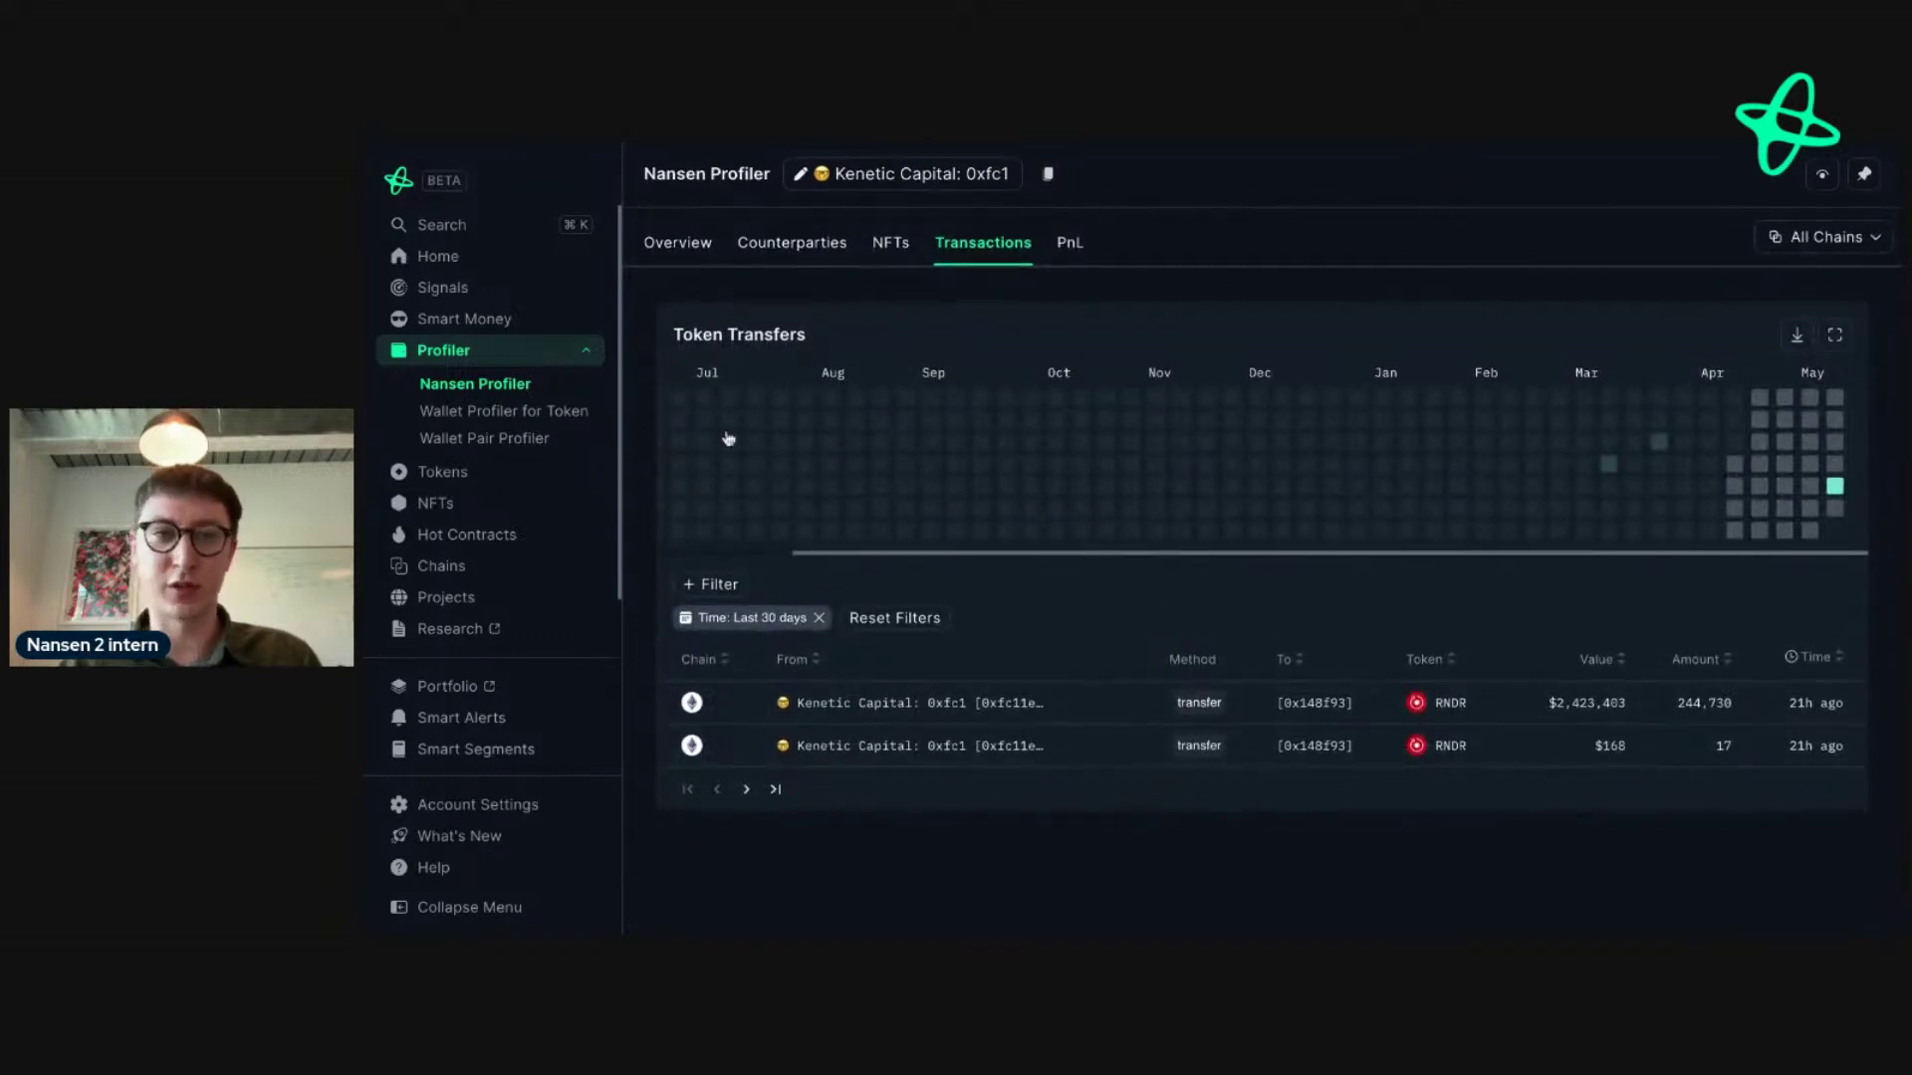
click(685, 258)
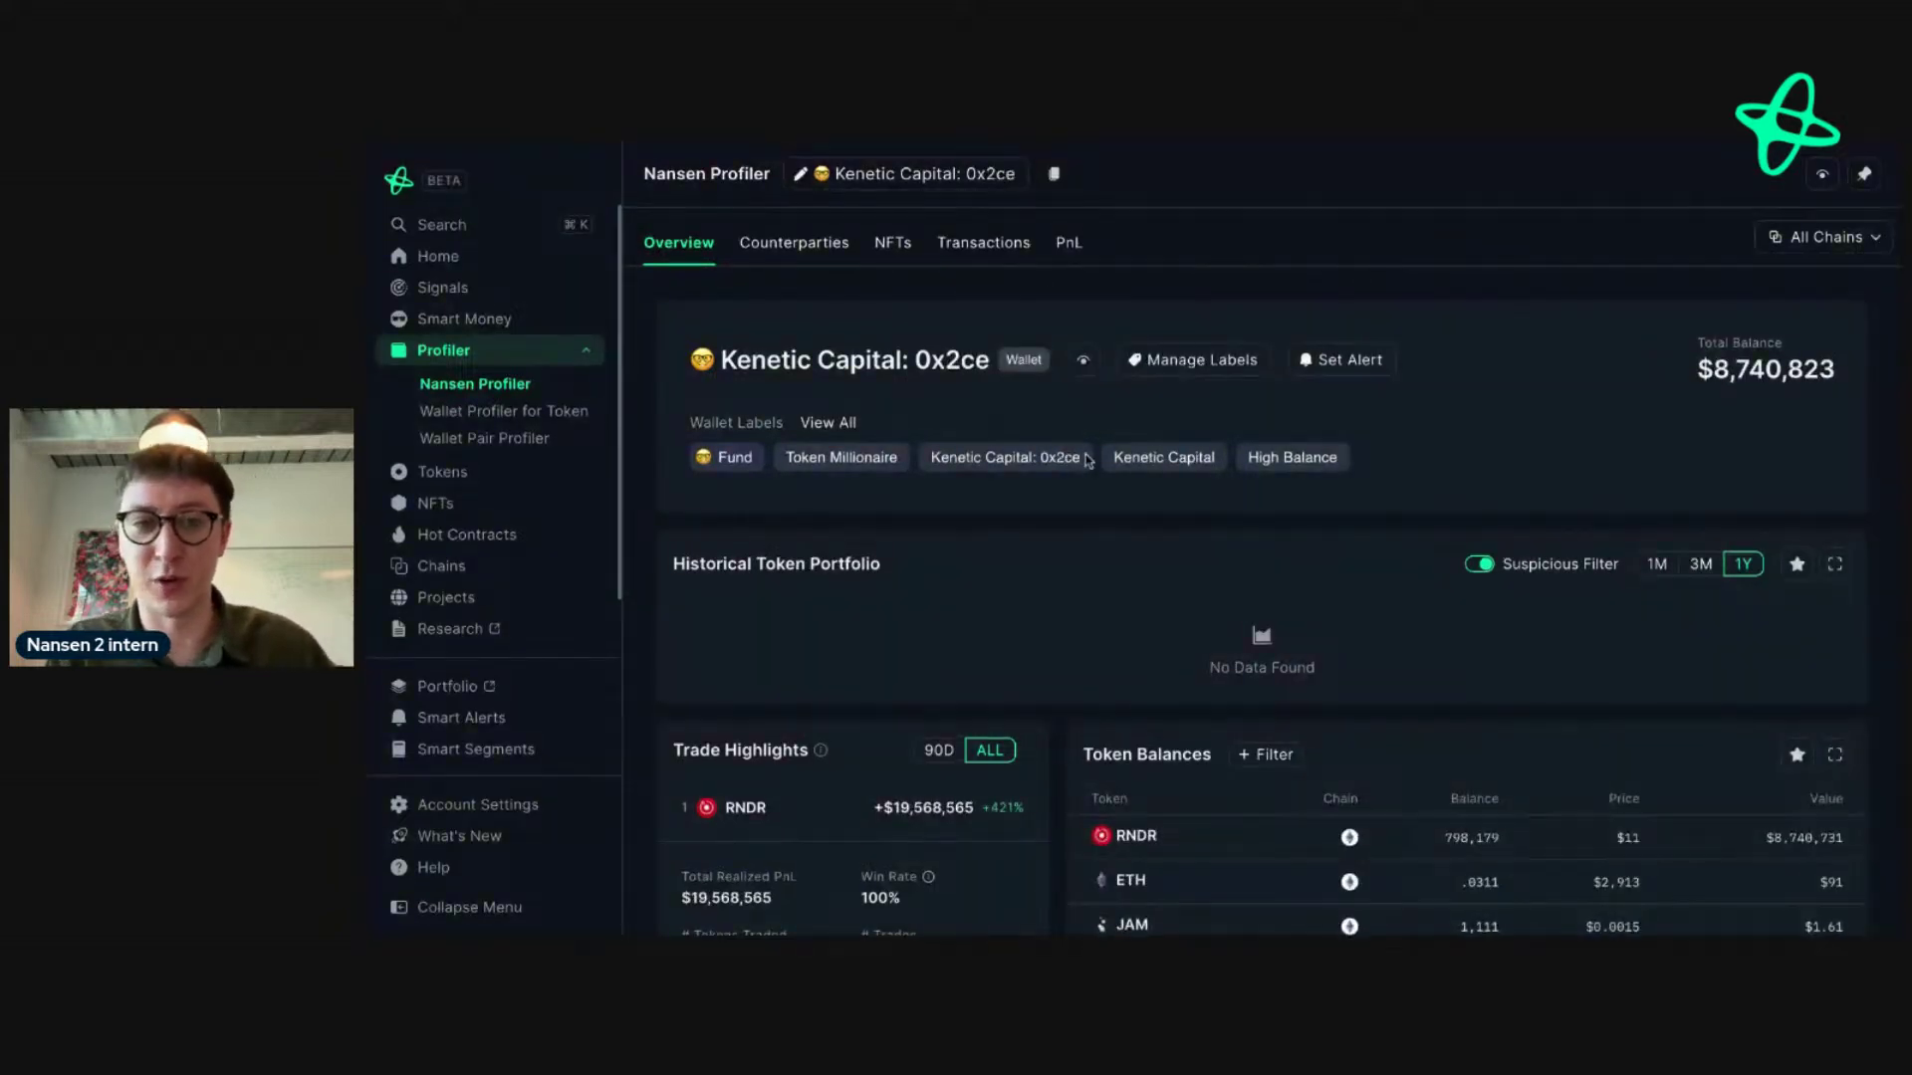
- Scroll the Kenetic Capital: 0x2ce Overview to its RNDR trade highlights
scroll(974, 630, down, 2)
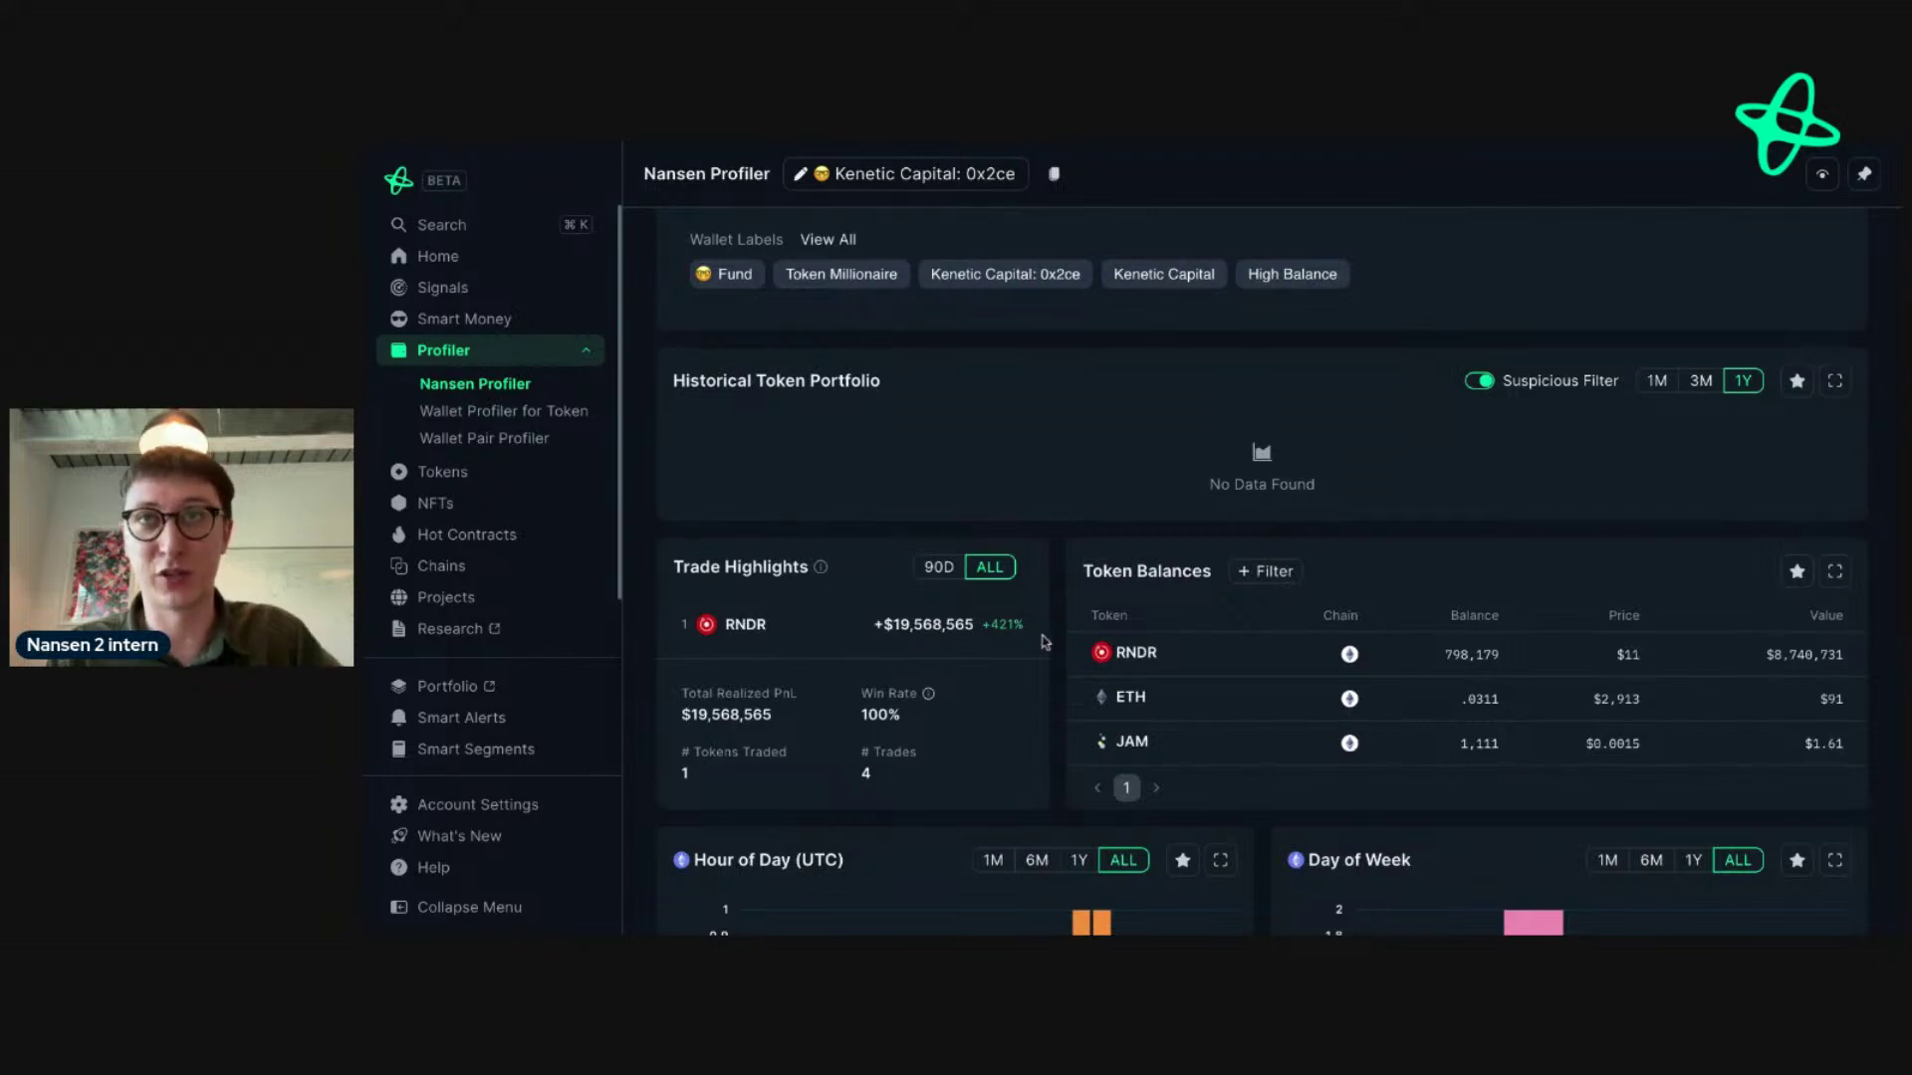
scroll(1044, 642, up, 2)
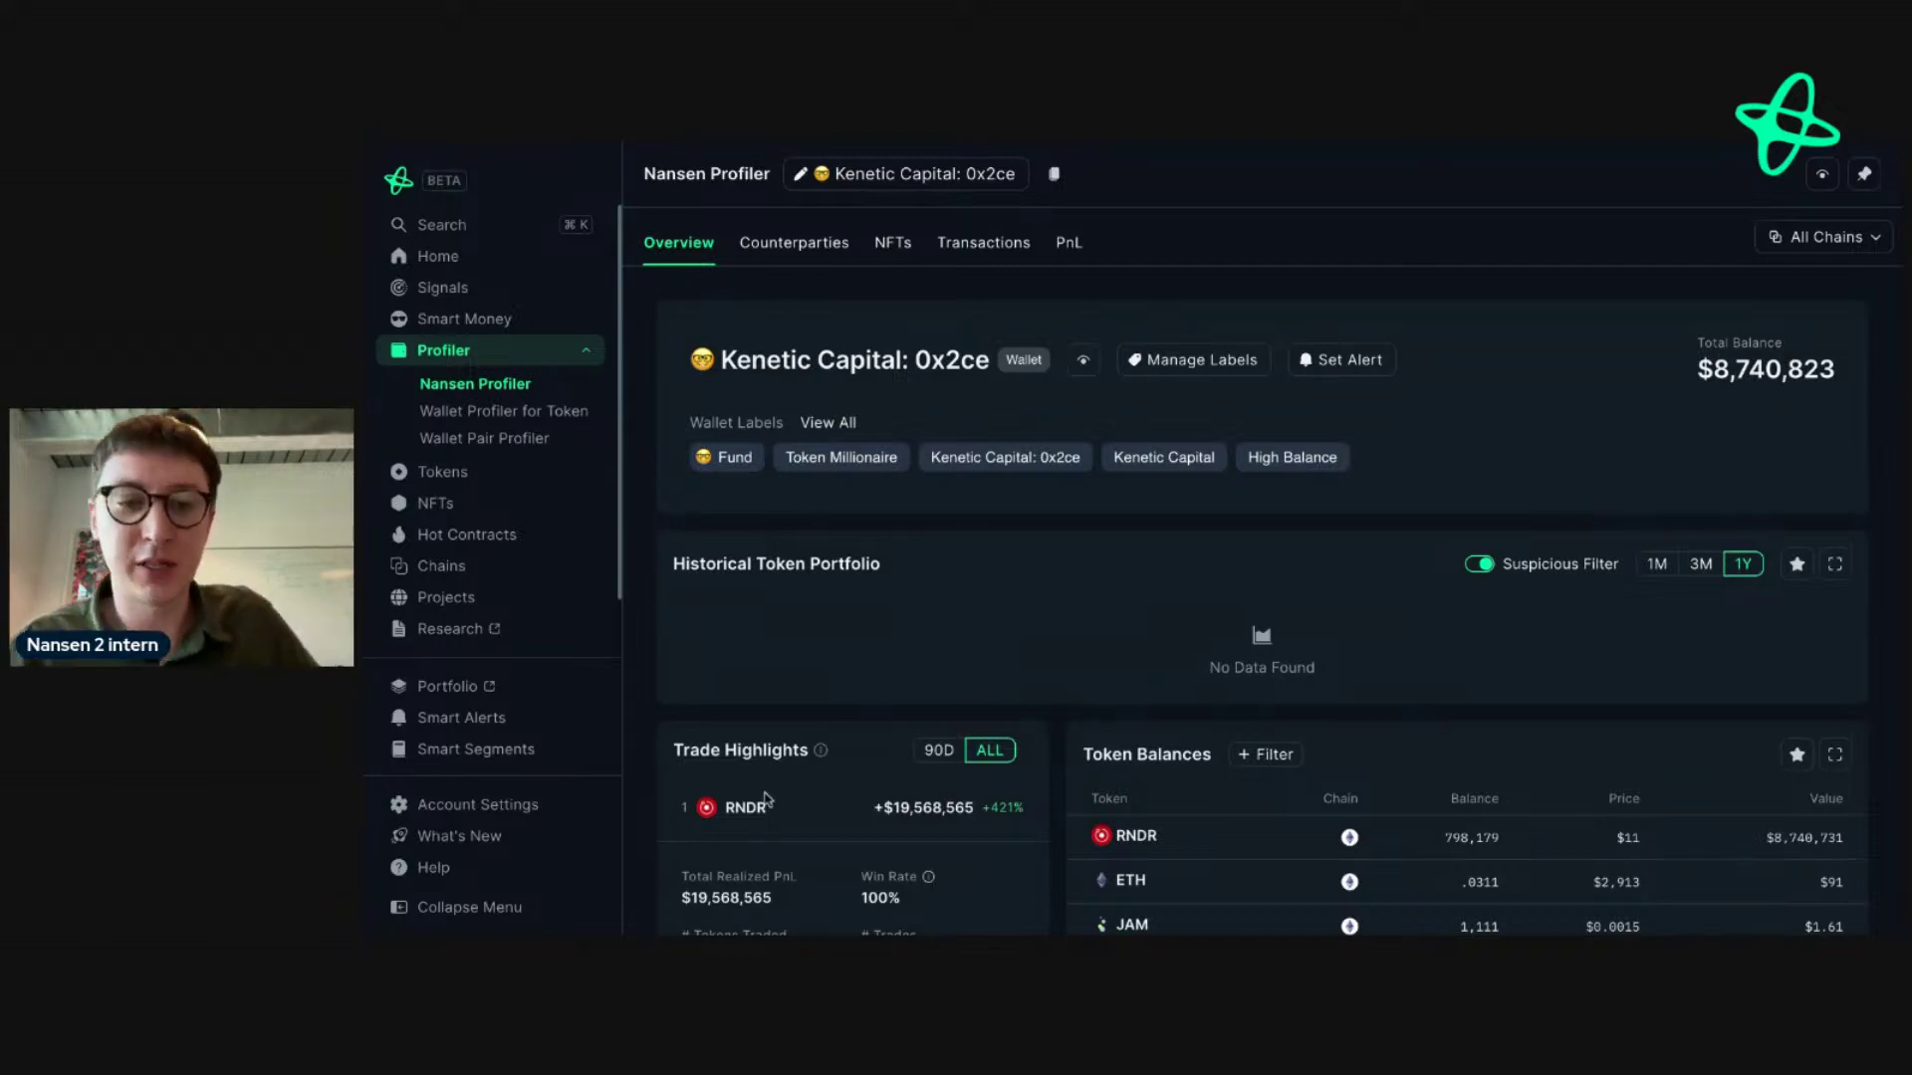
- Open RNDR's Token God Mode and inspect its netflows and 1Y price chart
click(737, 811)
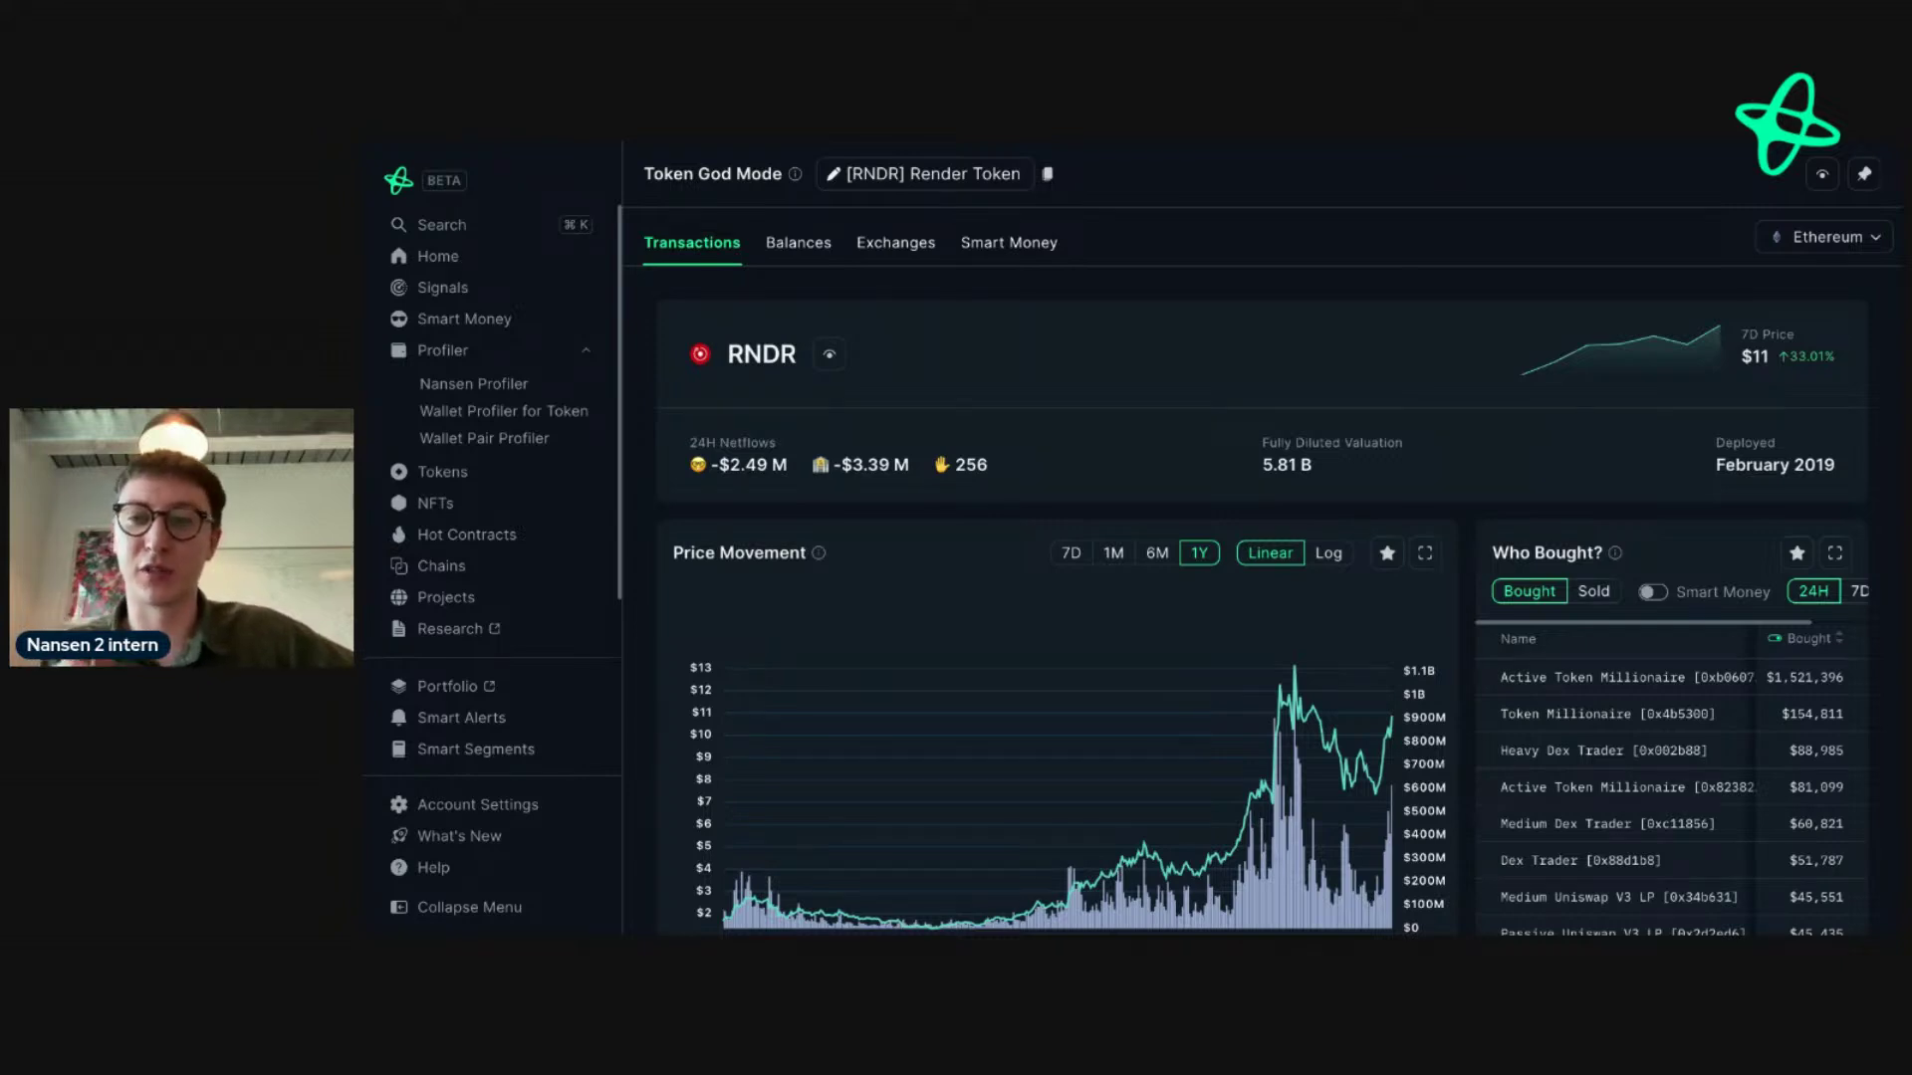
scroll(1111, 440, down, 1)
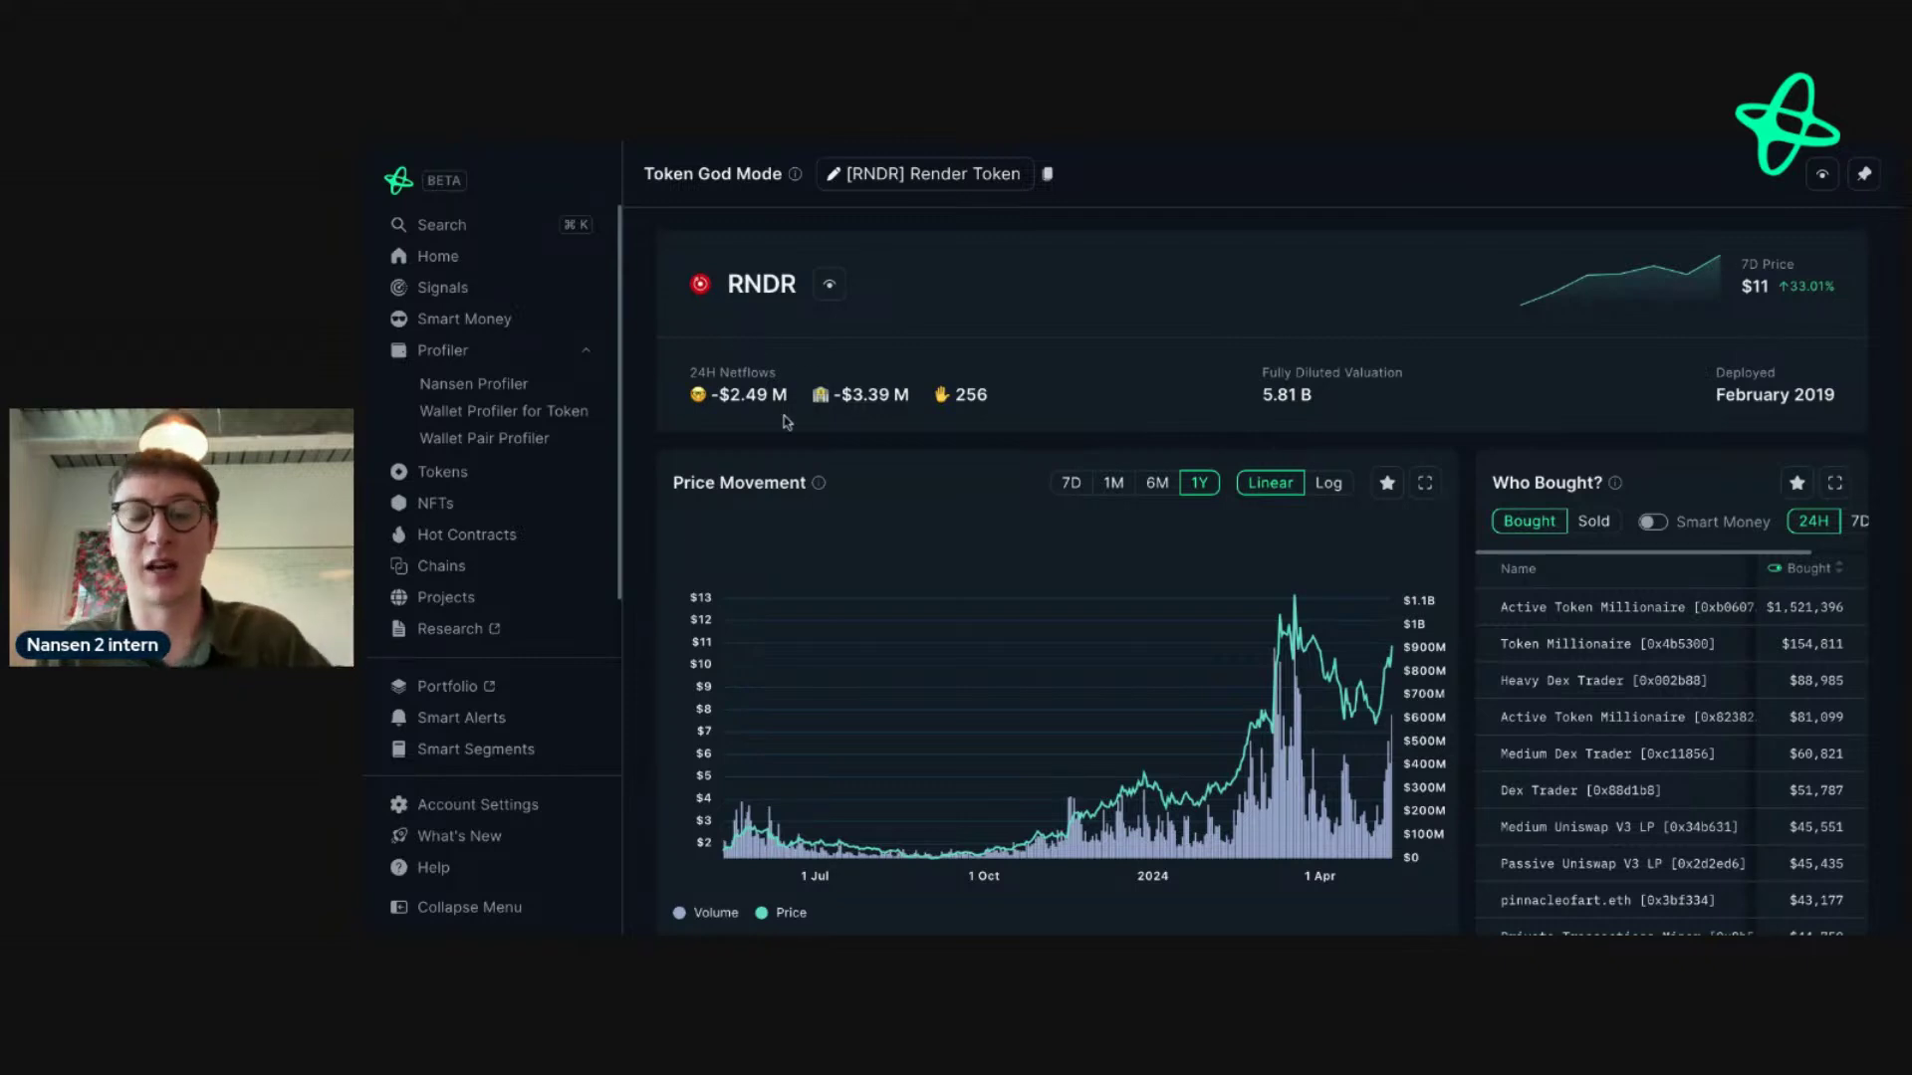
mouse_move(850, 390)
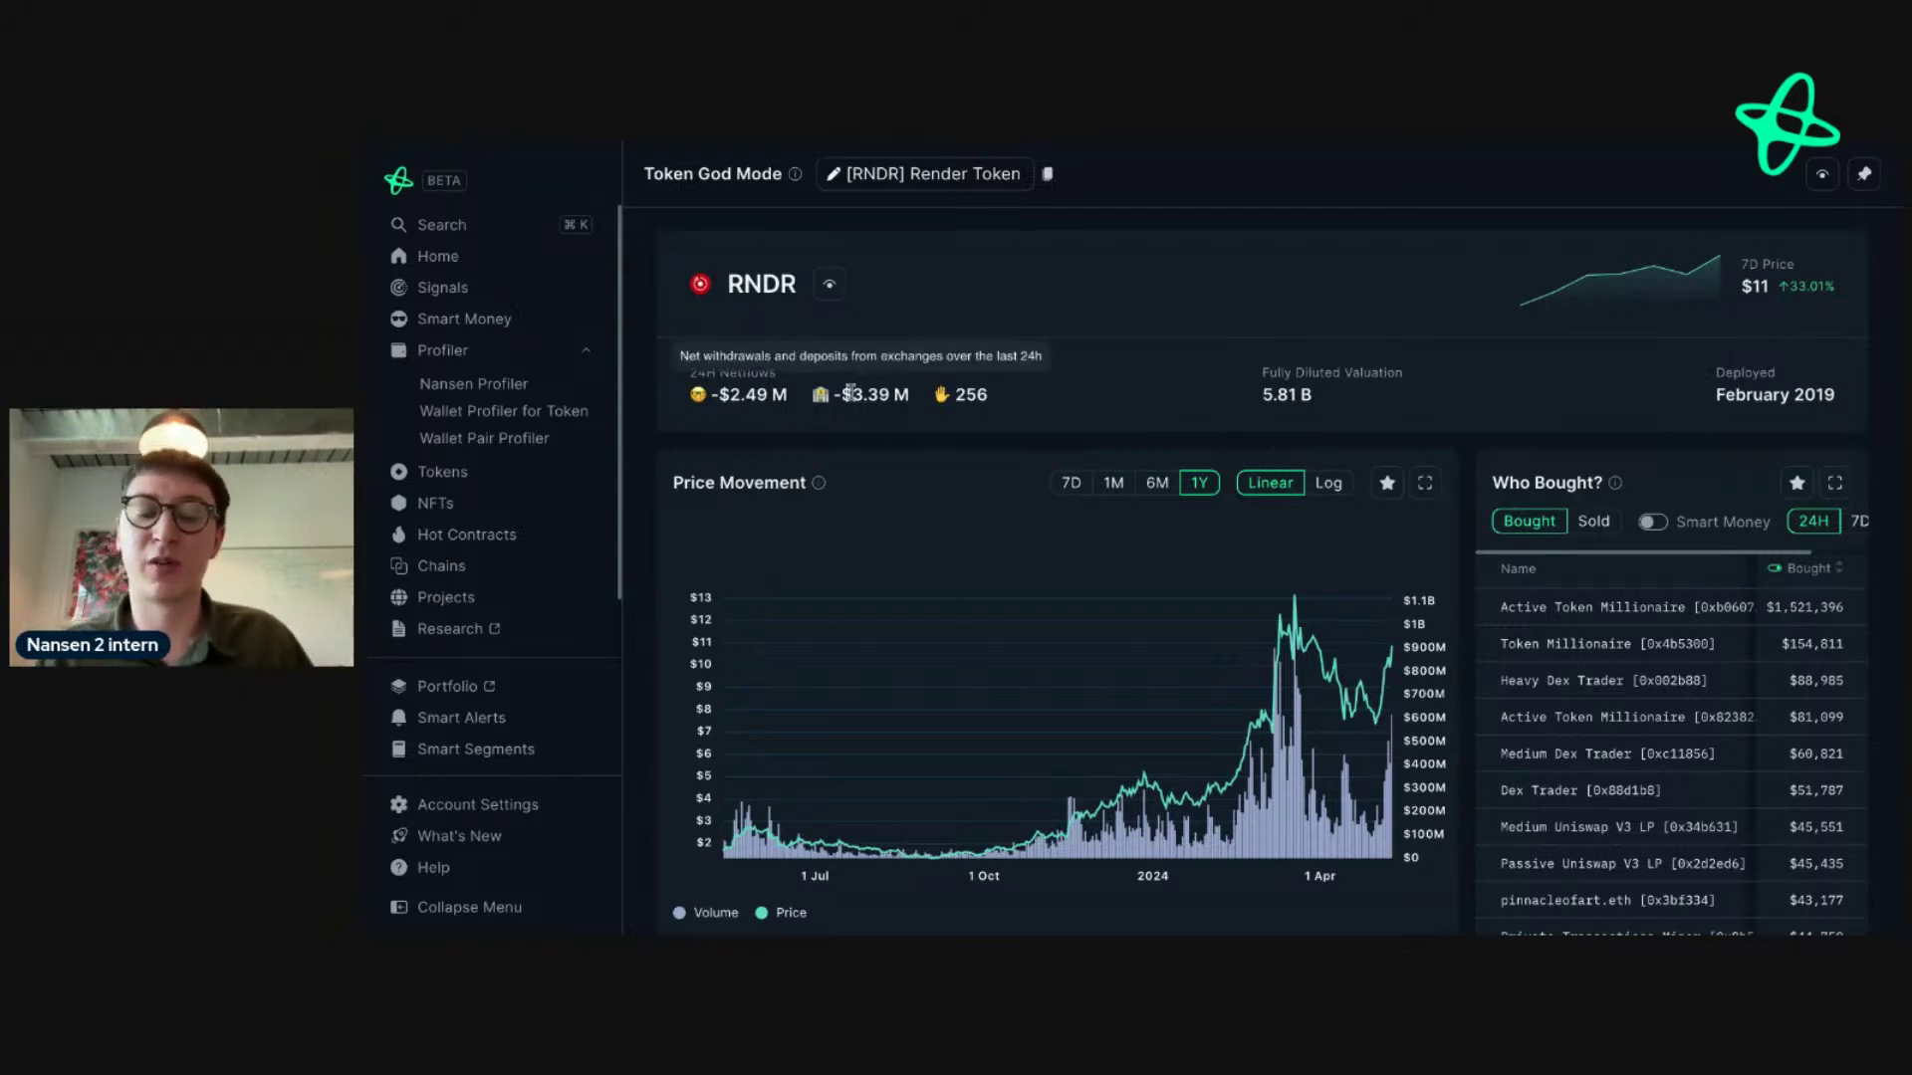
mouse_move(960, 396)
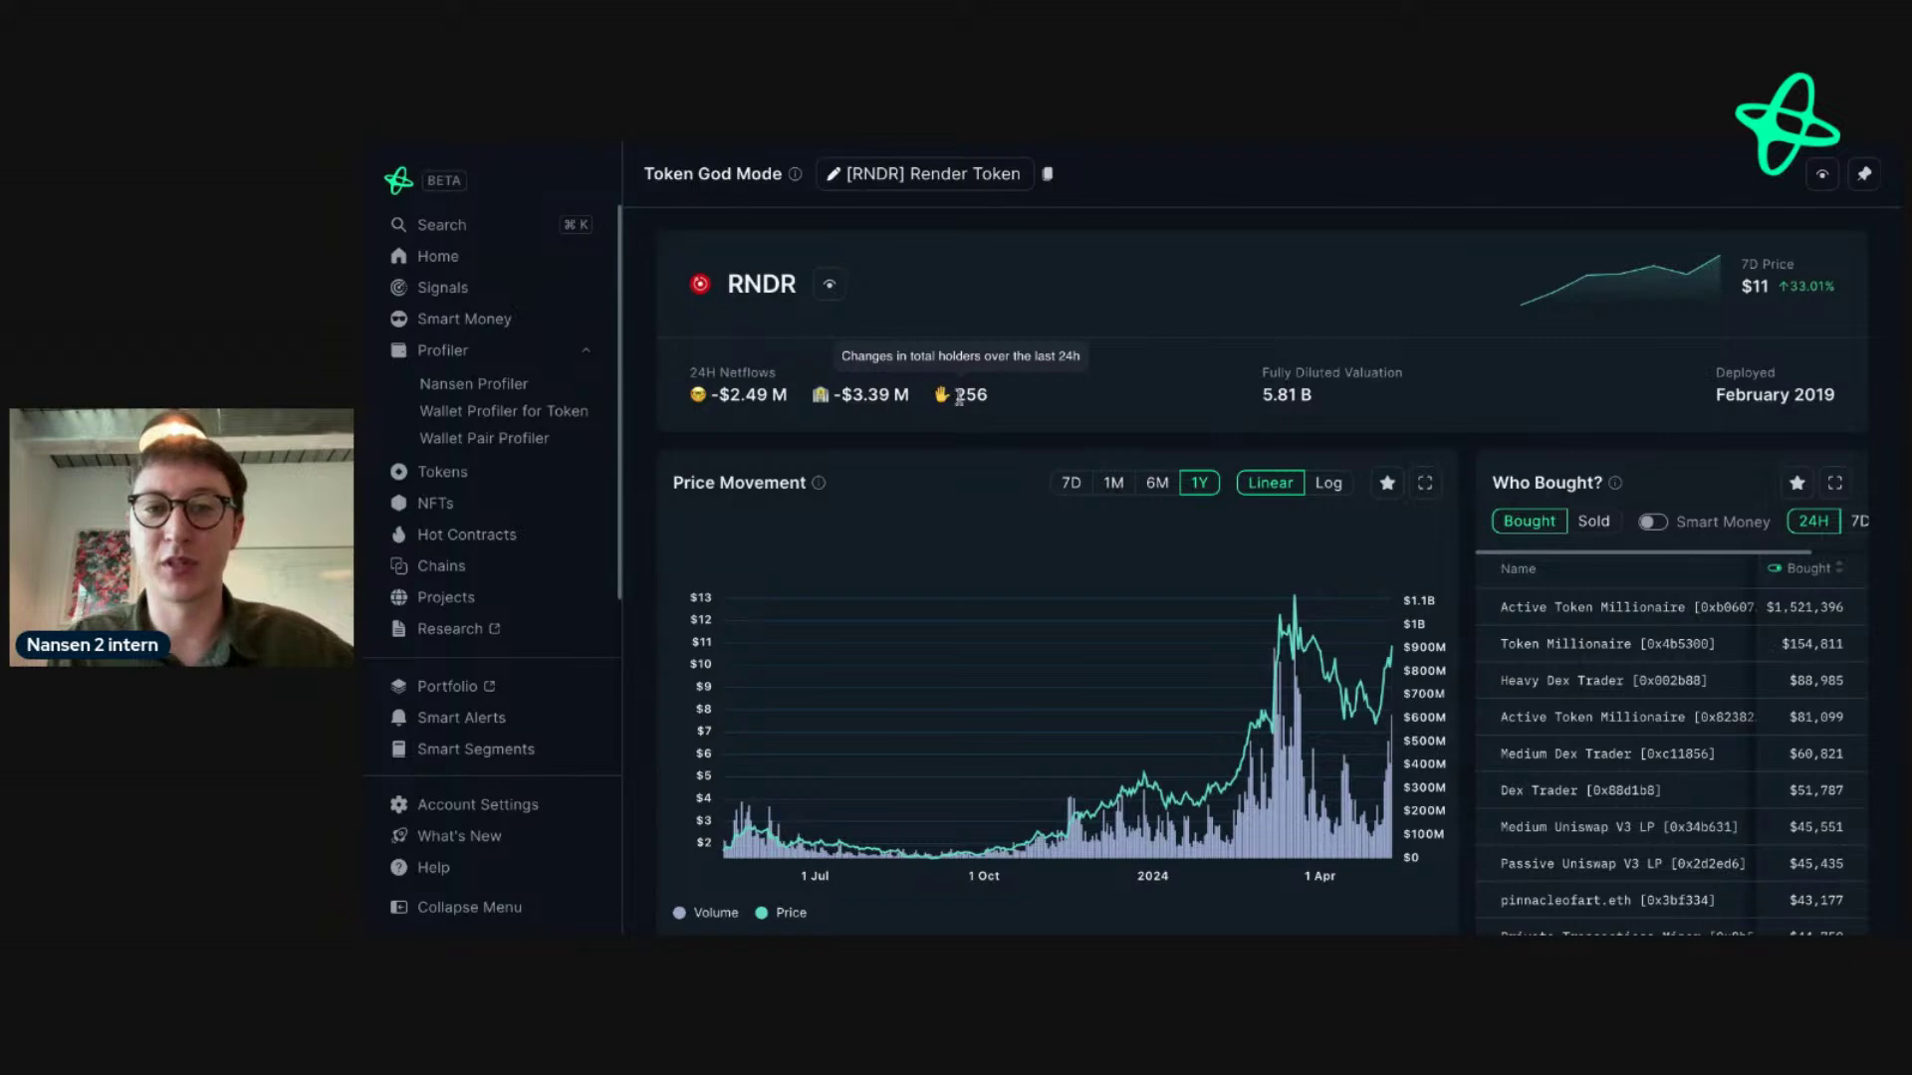
scroll(962, 395, up, 1)
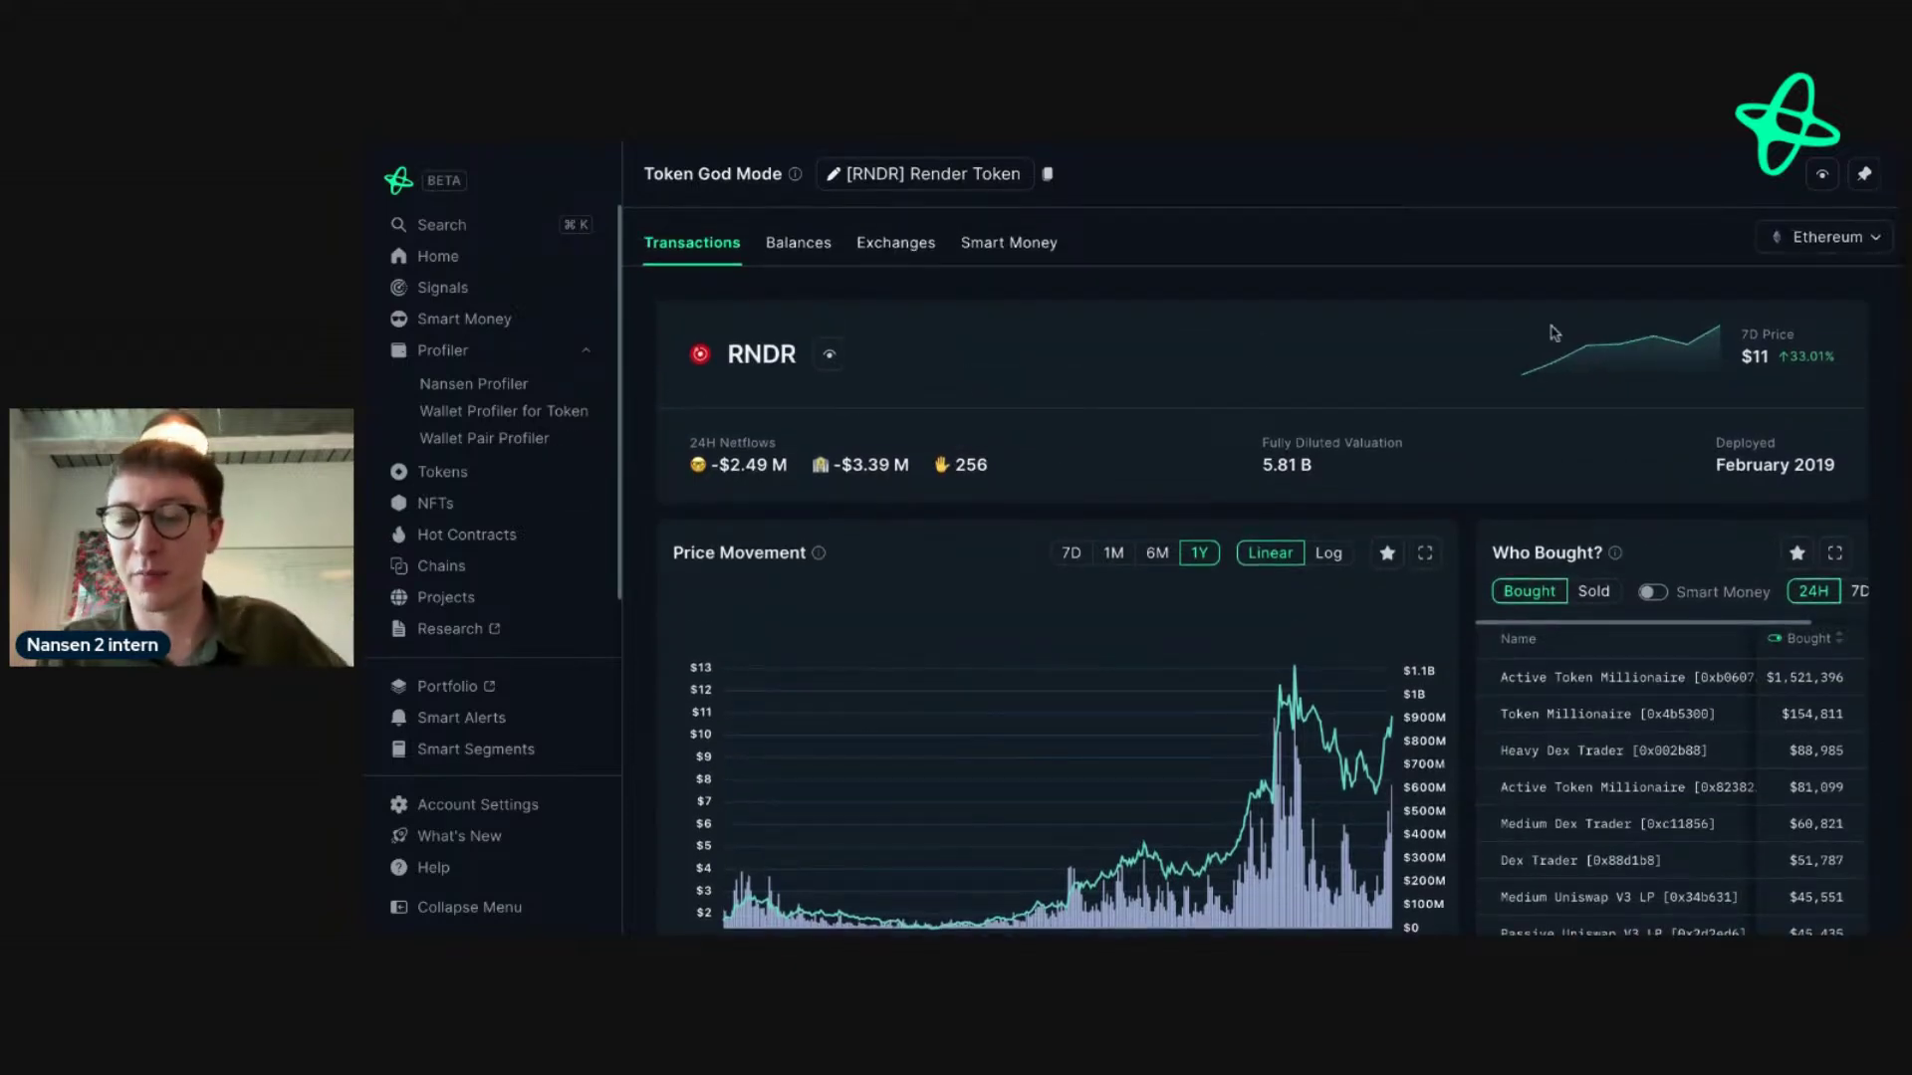
mouse_move(1394, 732)
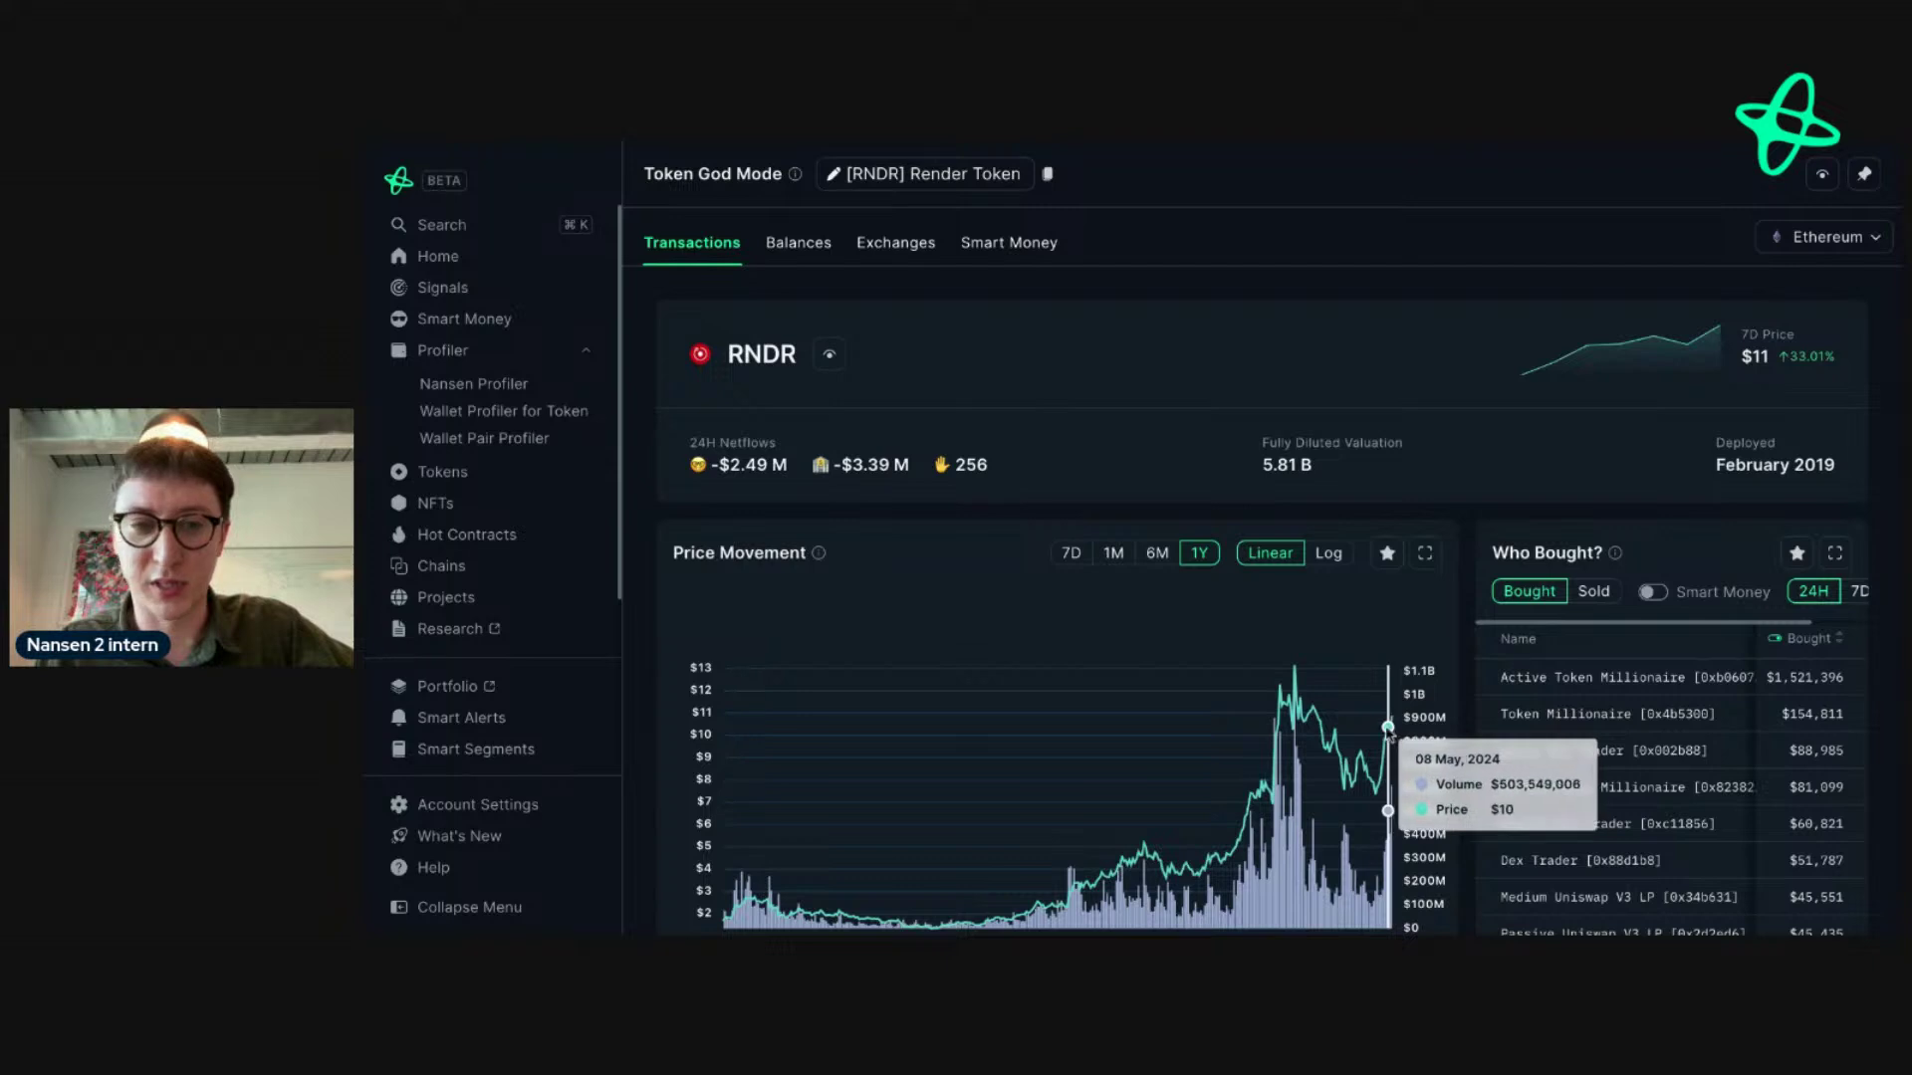
mouse_move(942, 466)
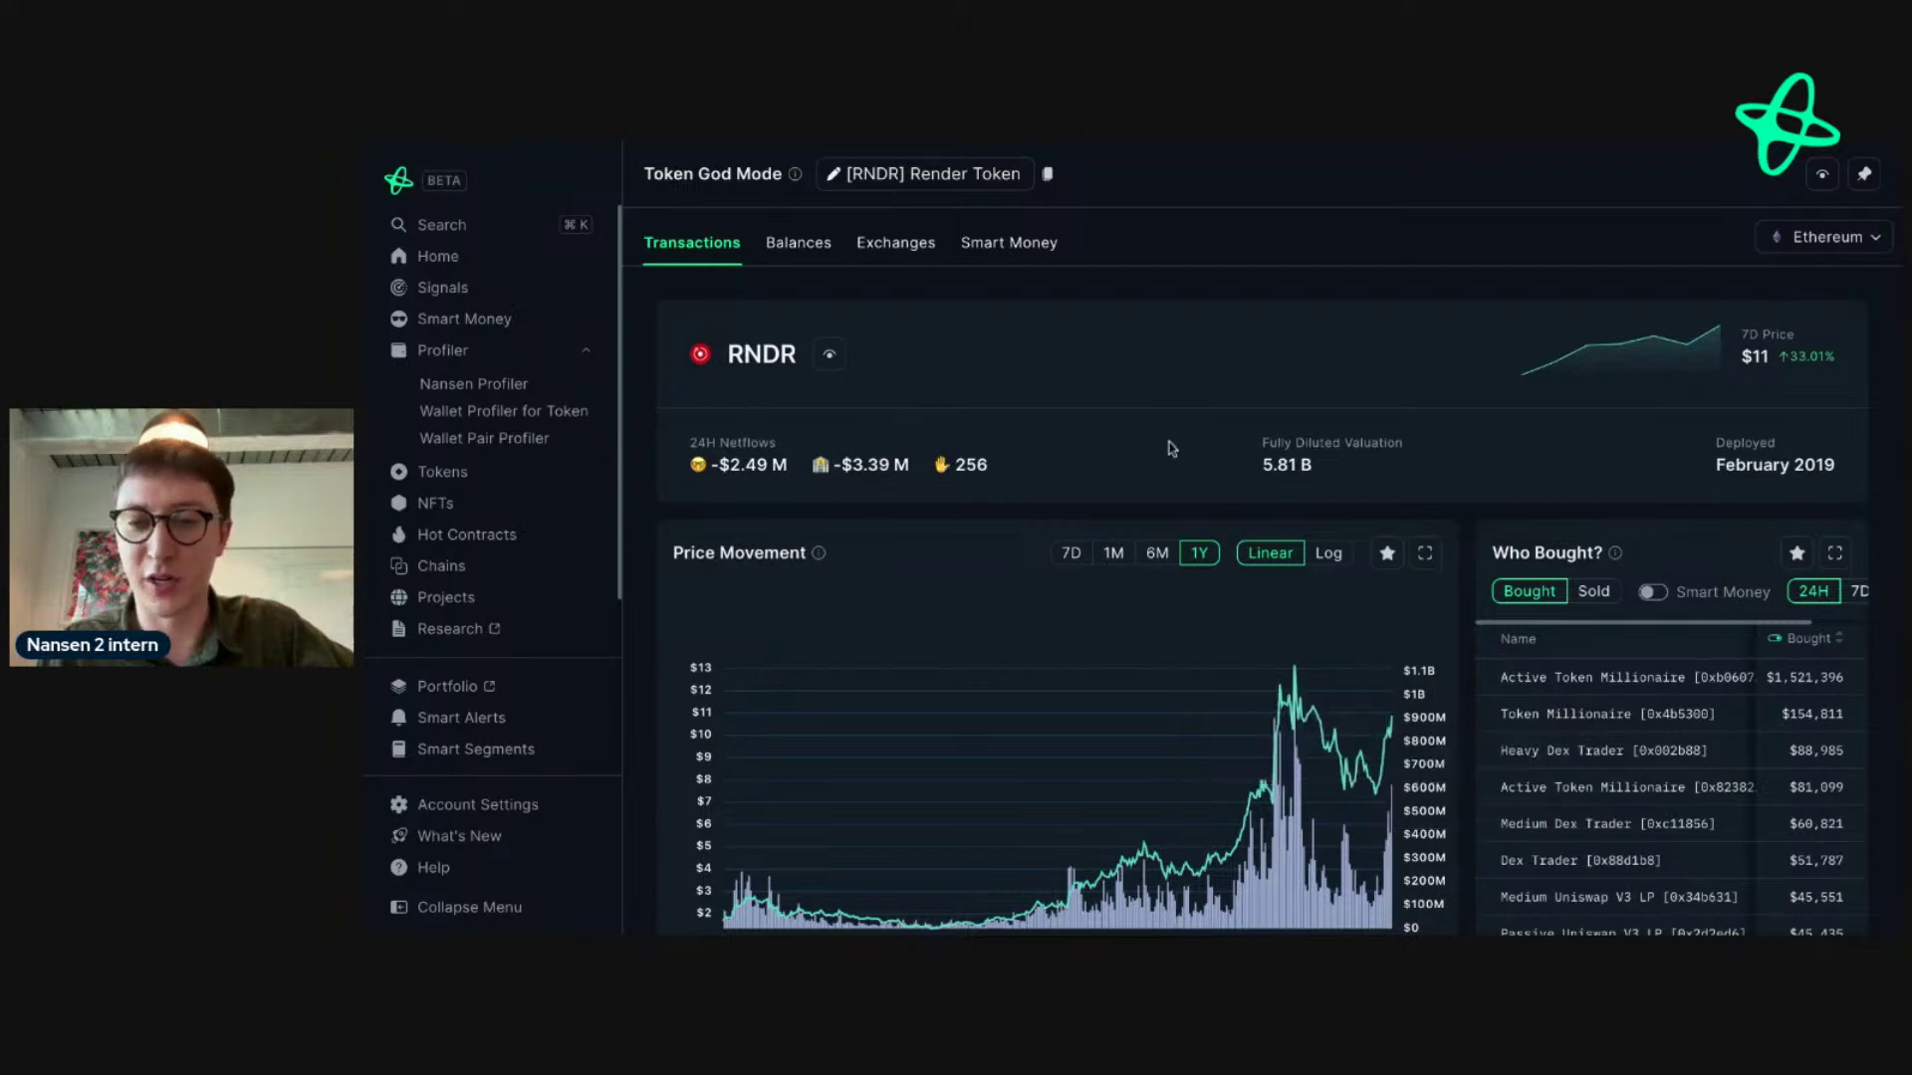
- Review the 24H Who Bought list and select the top buyer's $1,521,396 amount
scroll(1172, 449, down, 3)
mouse_move(1349, 408)
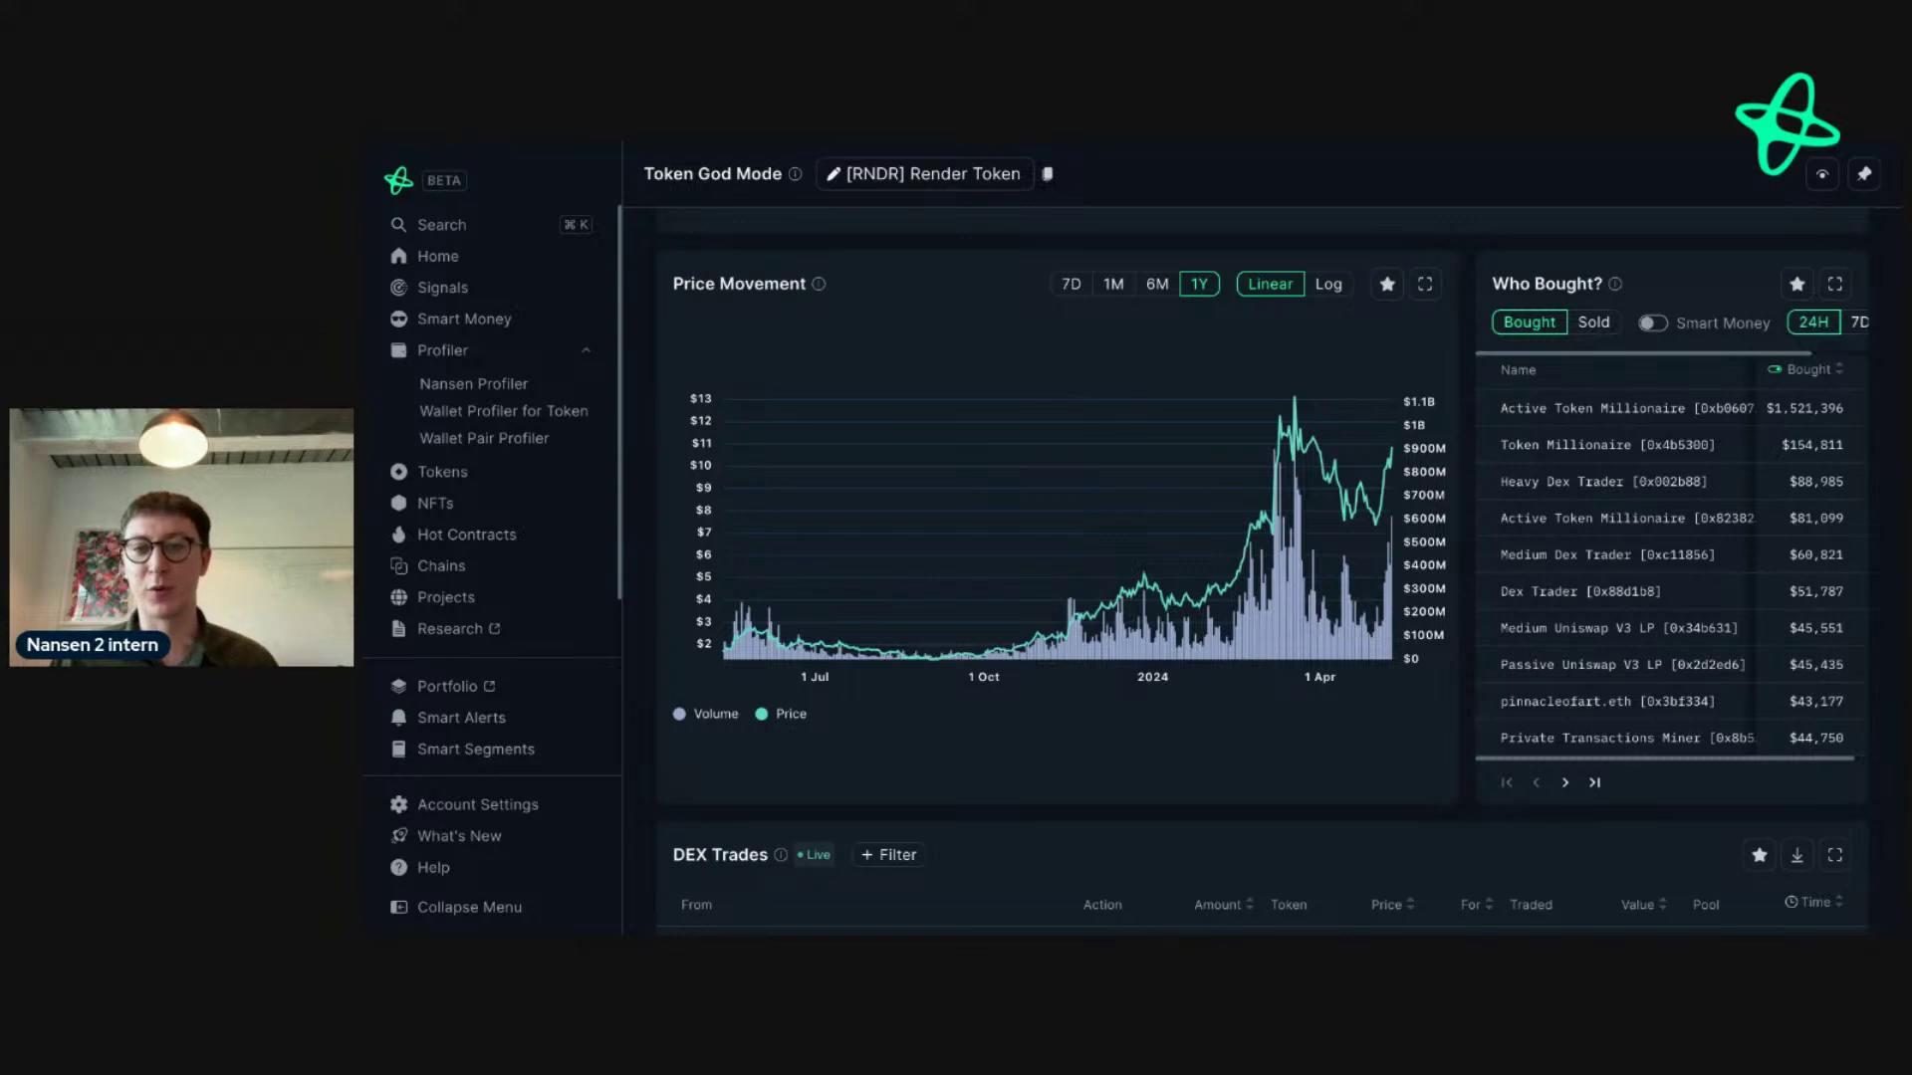
mouse_move(1297, 428)
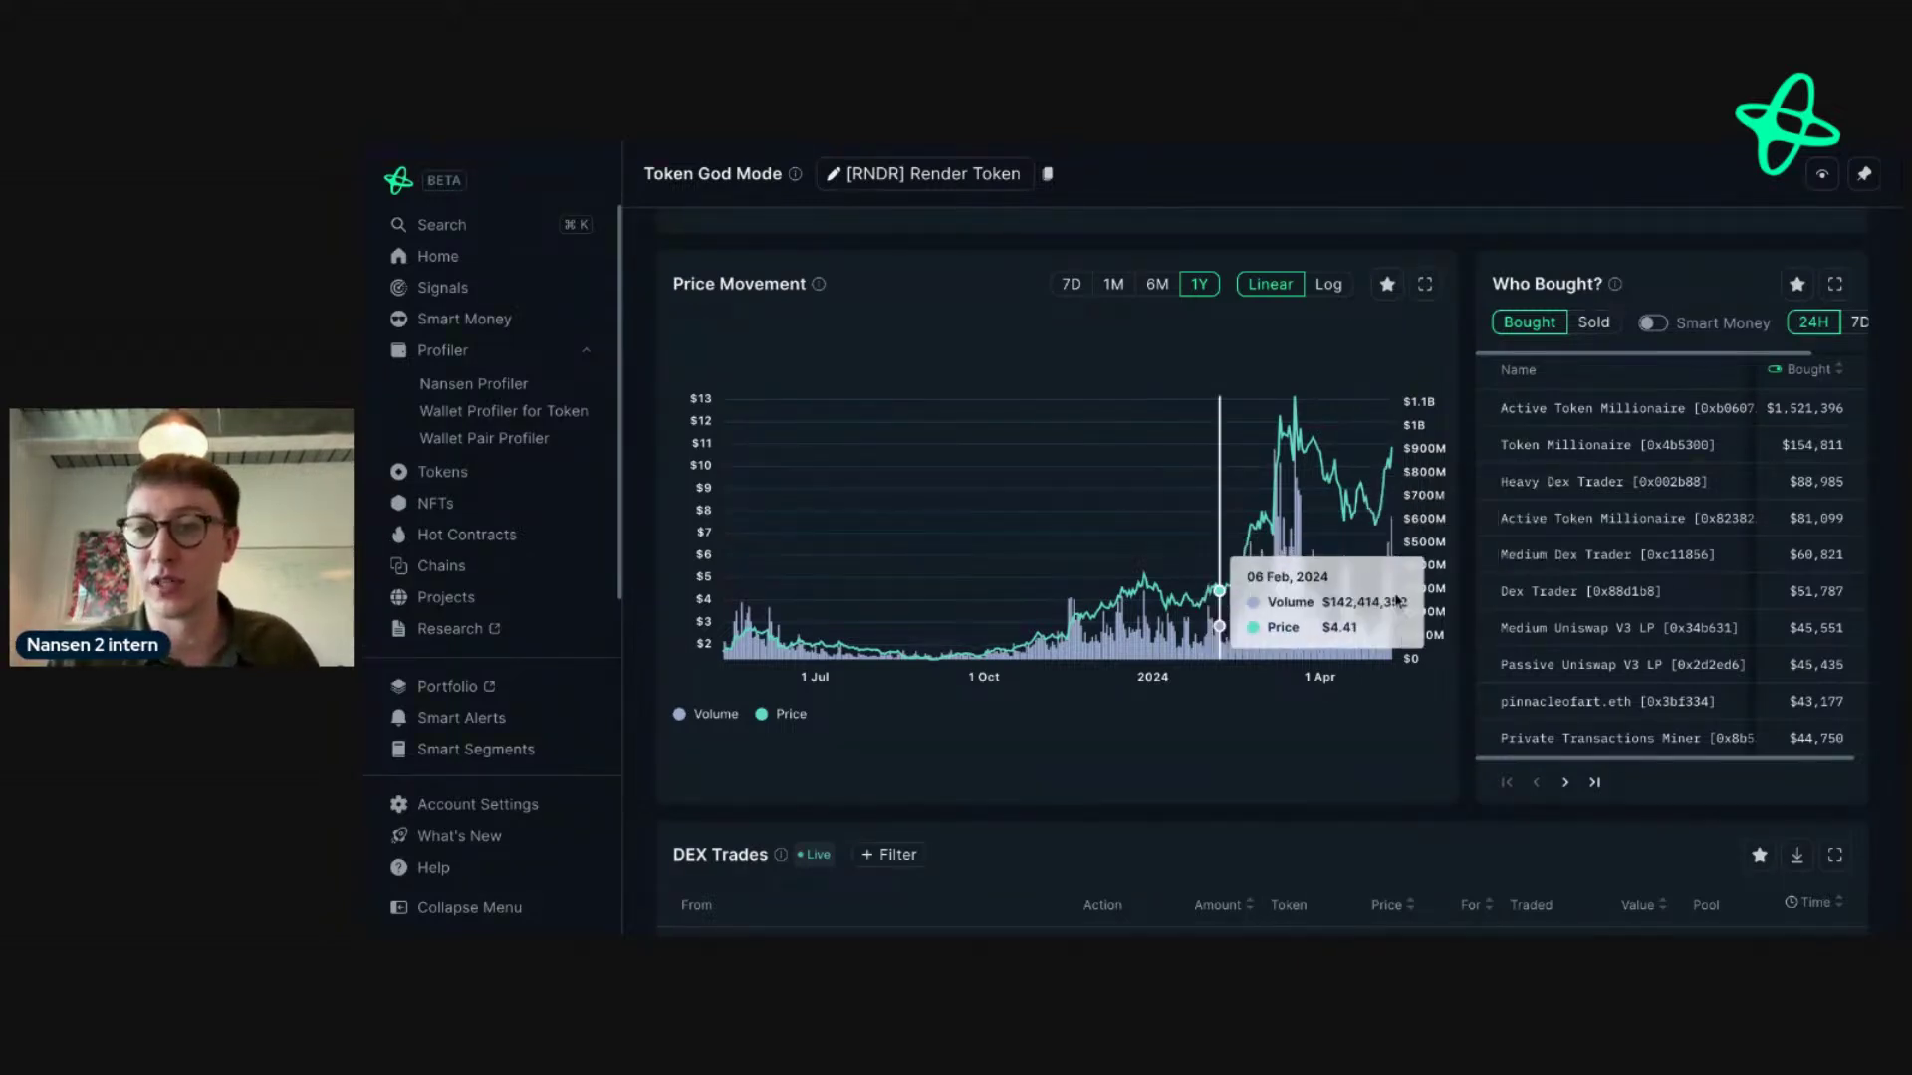
scroll(1513, 309, up, 3)
scroll(1395, 374, down, 3)
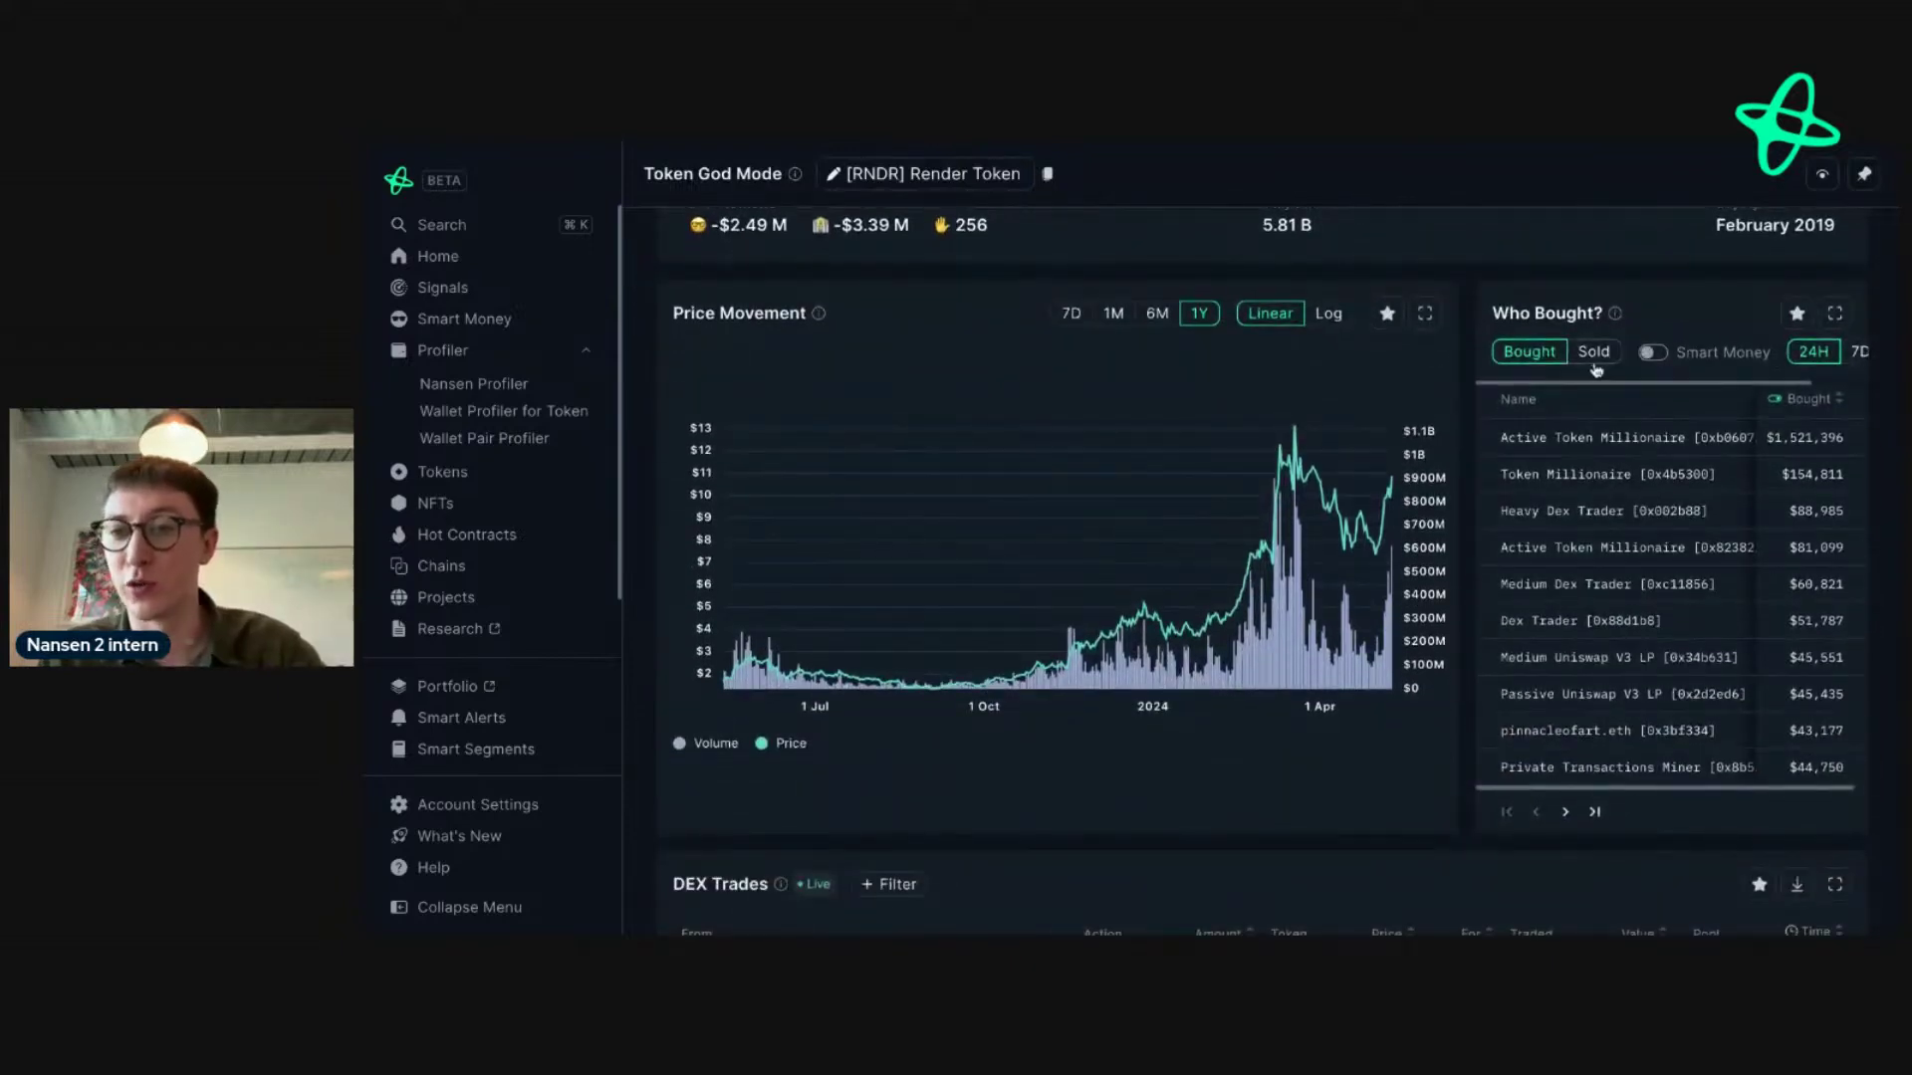
double_click(1802, 439)
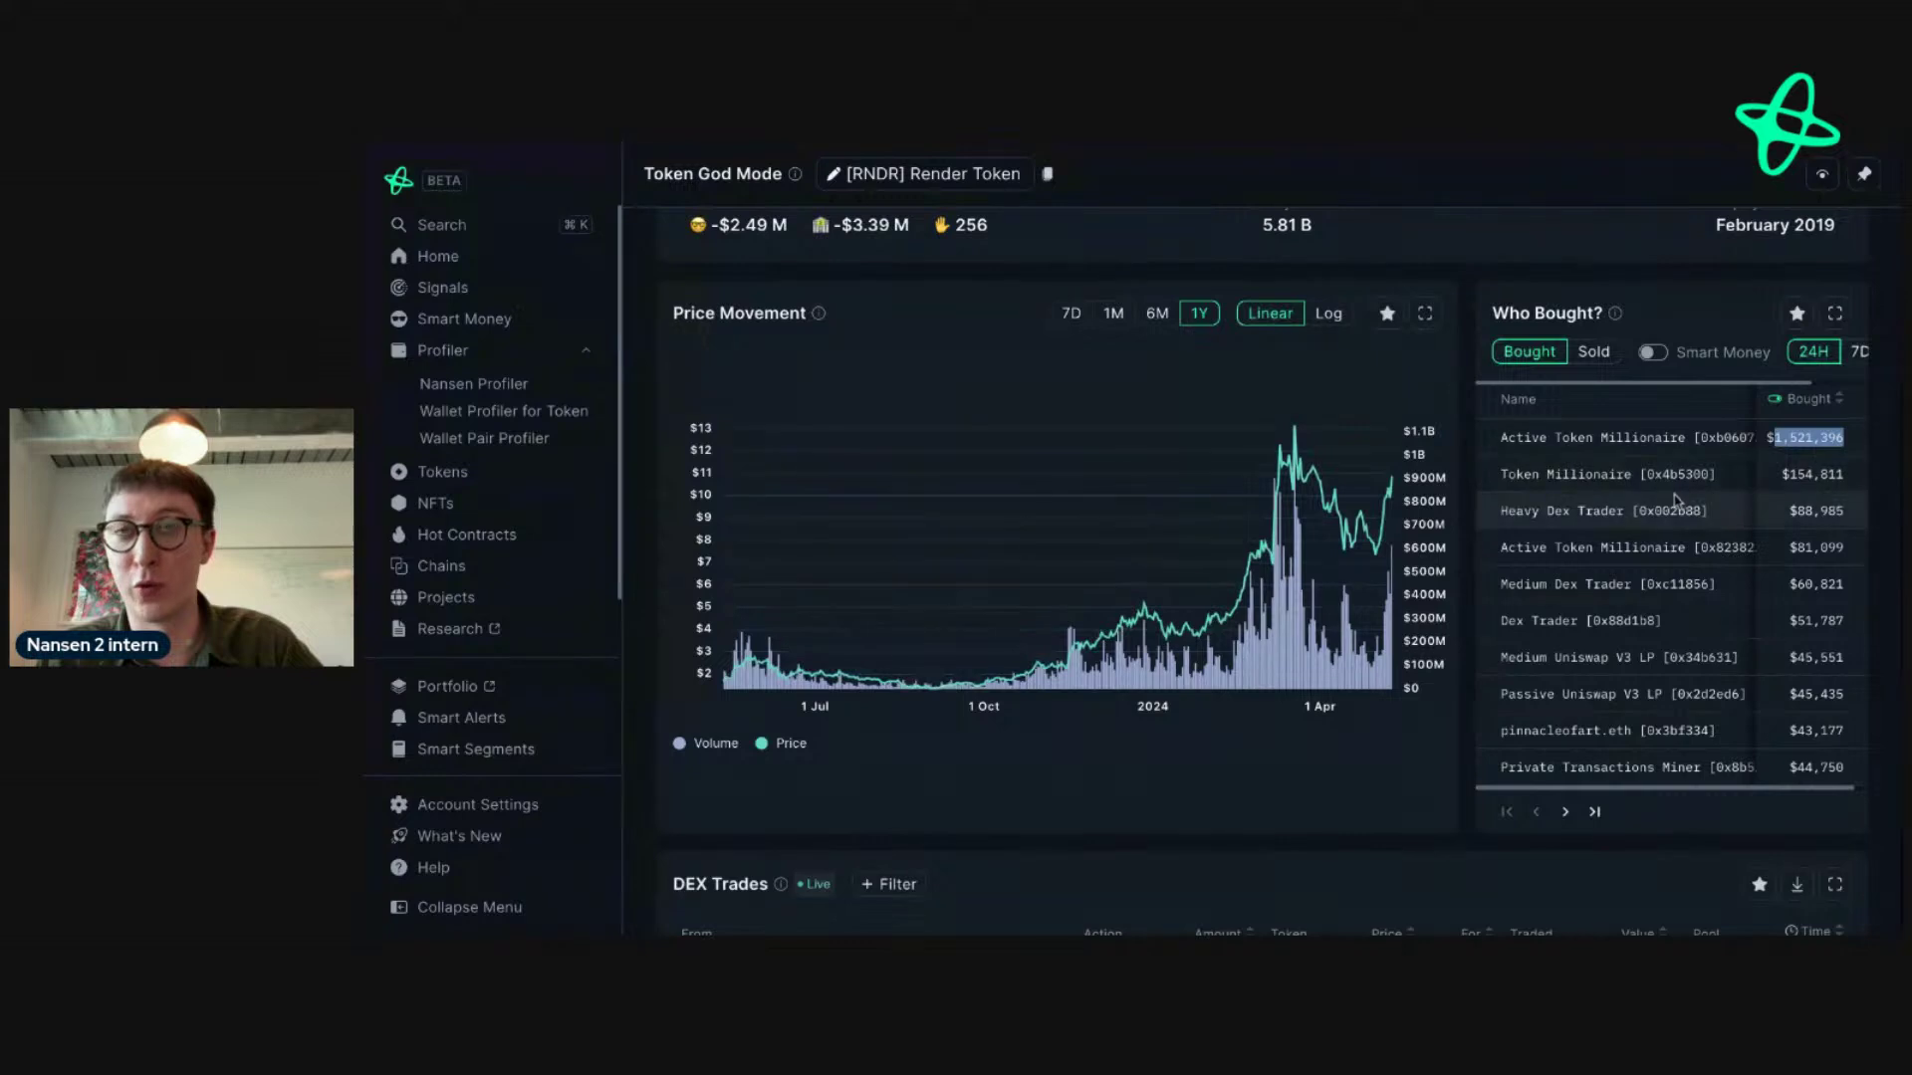
mouse_move(1622, 445)
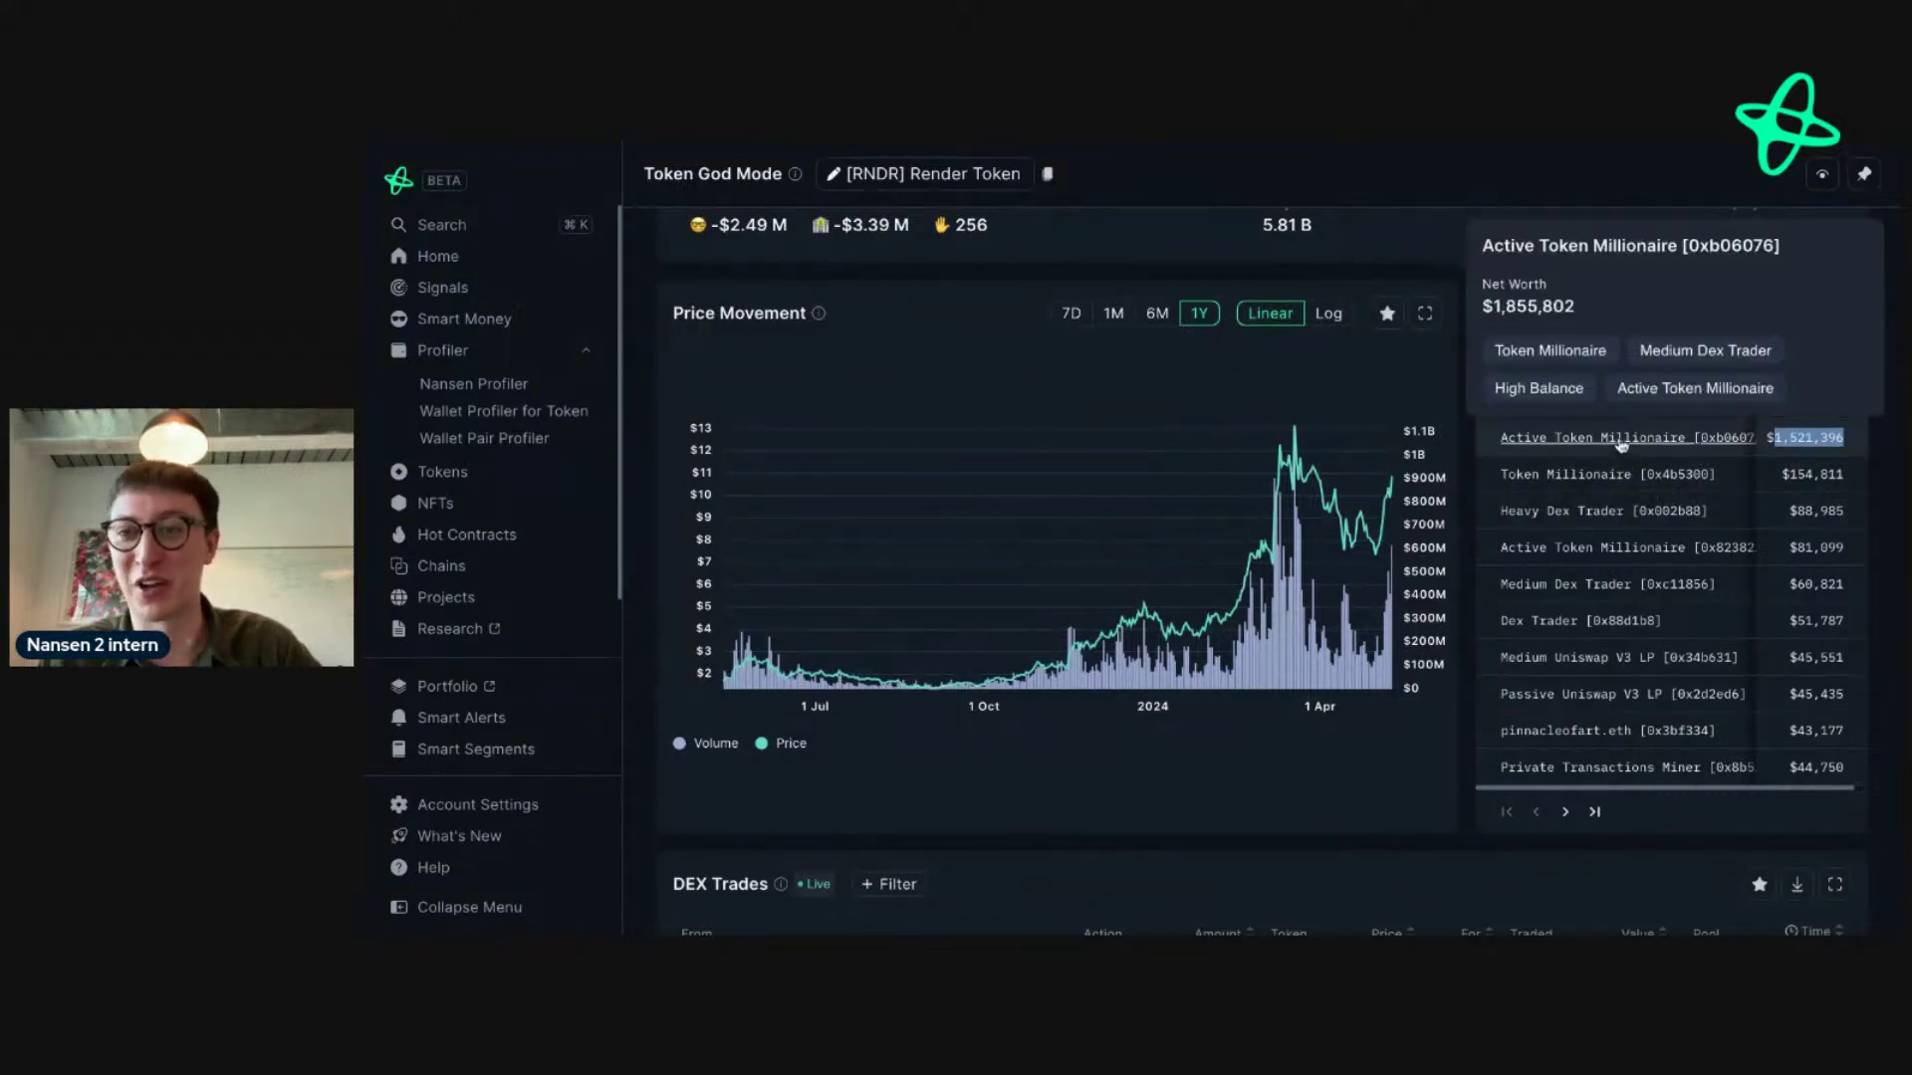
- Switch the panel to Who Sold and show RNDR sellers over 7D
click(1593, 350)
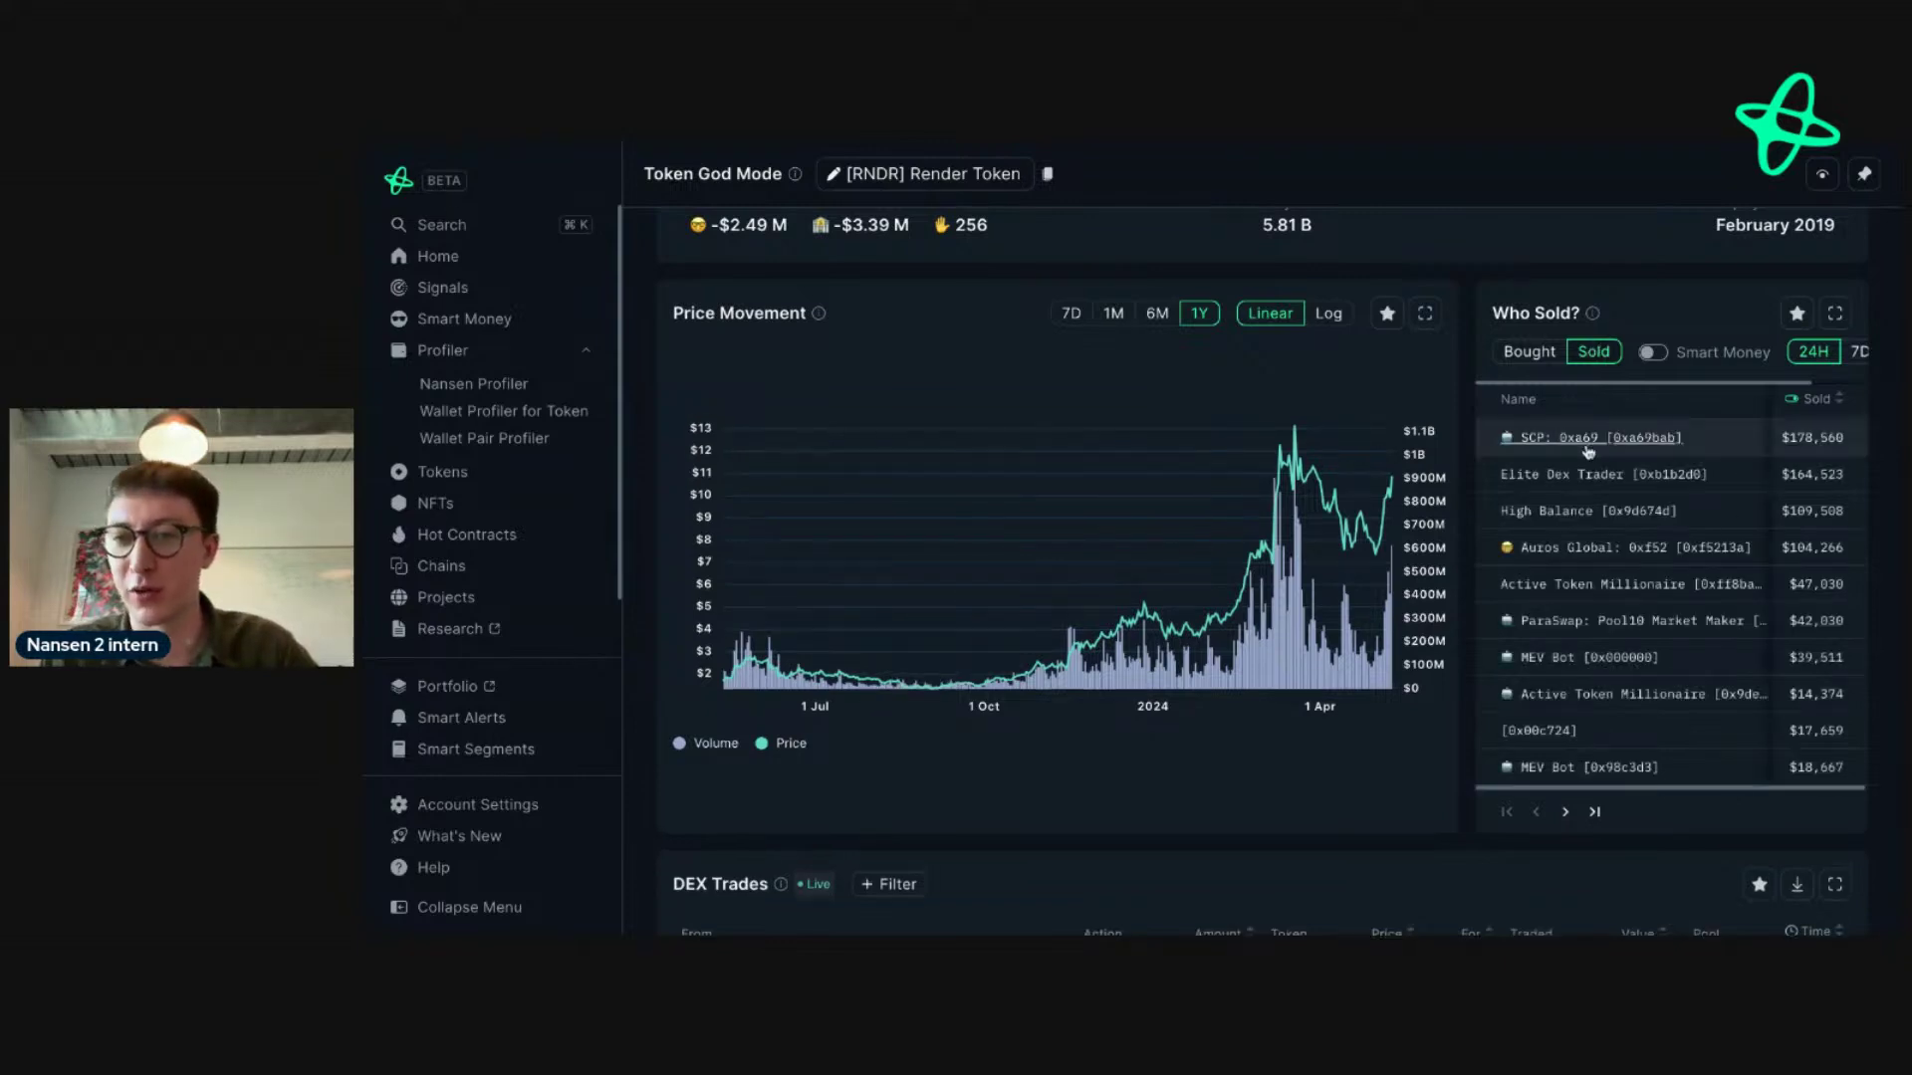
mouse_move(1589, 444)
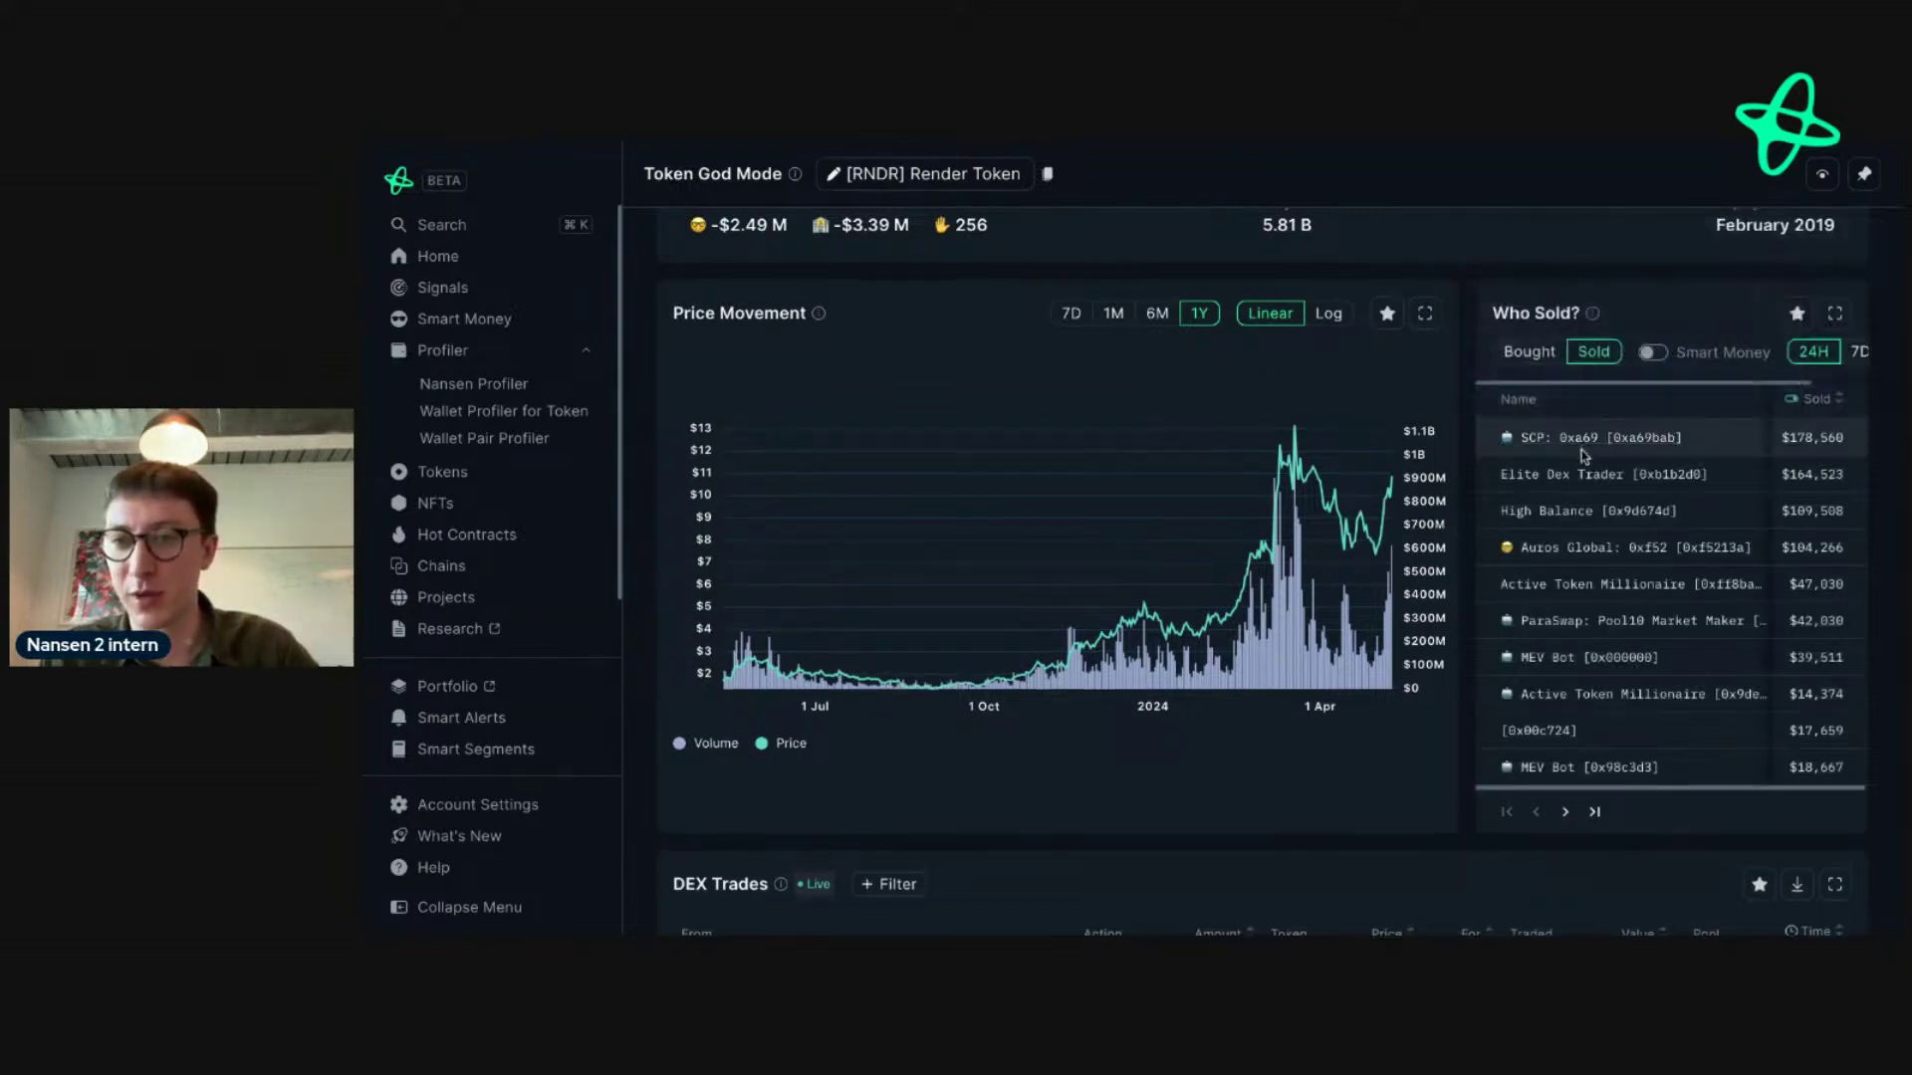
mouse_move(1557, 552)
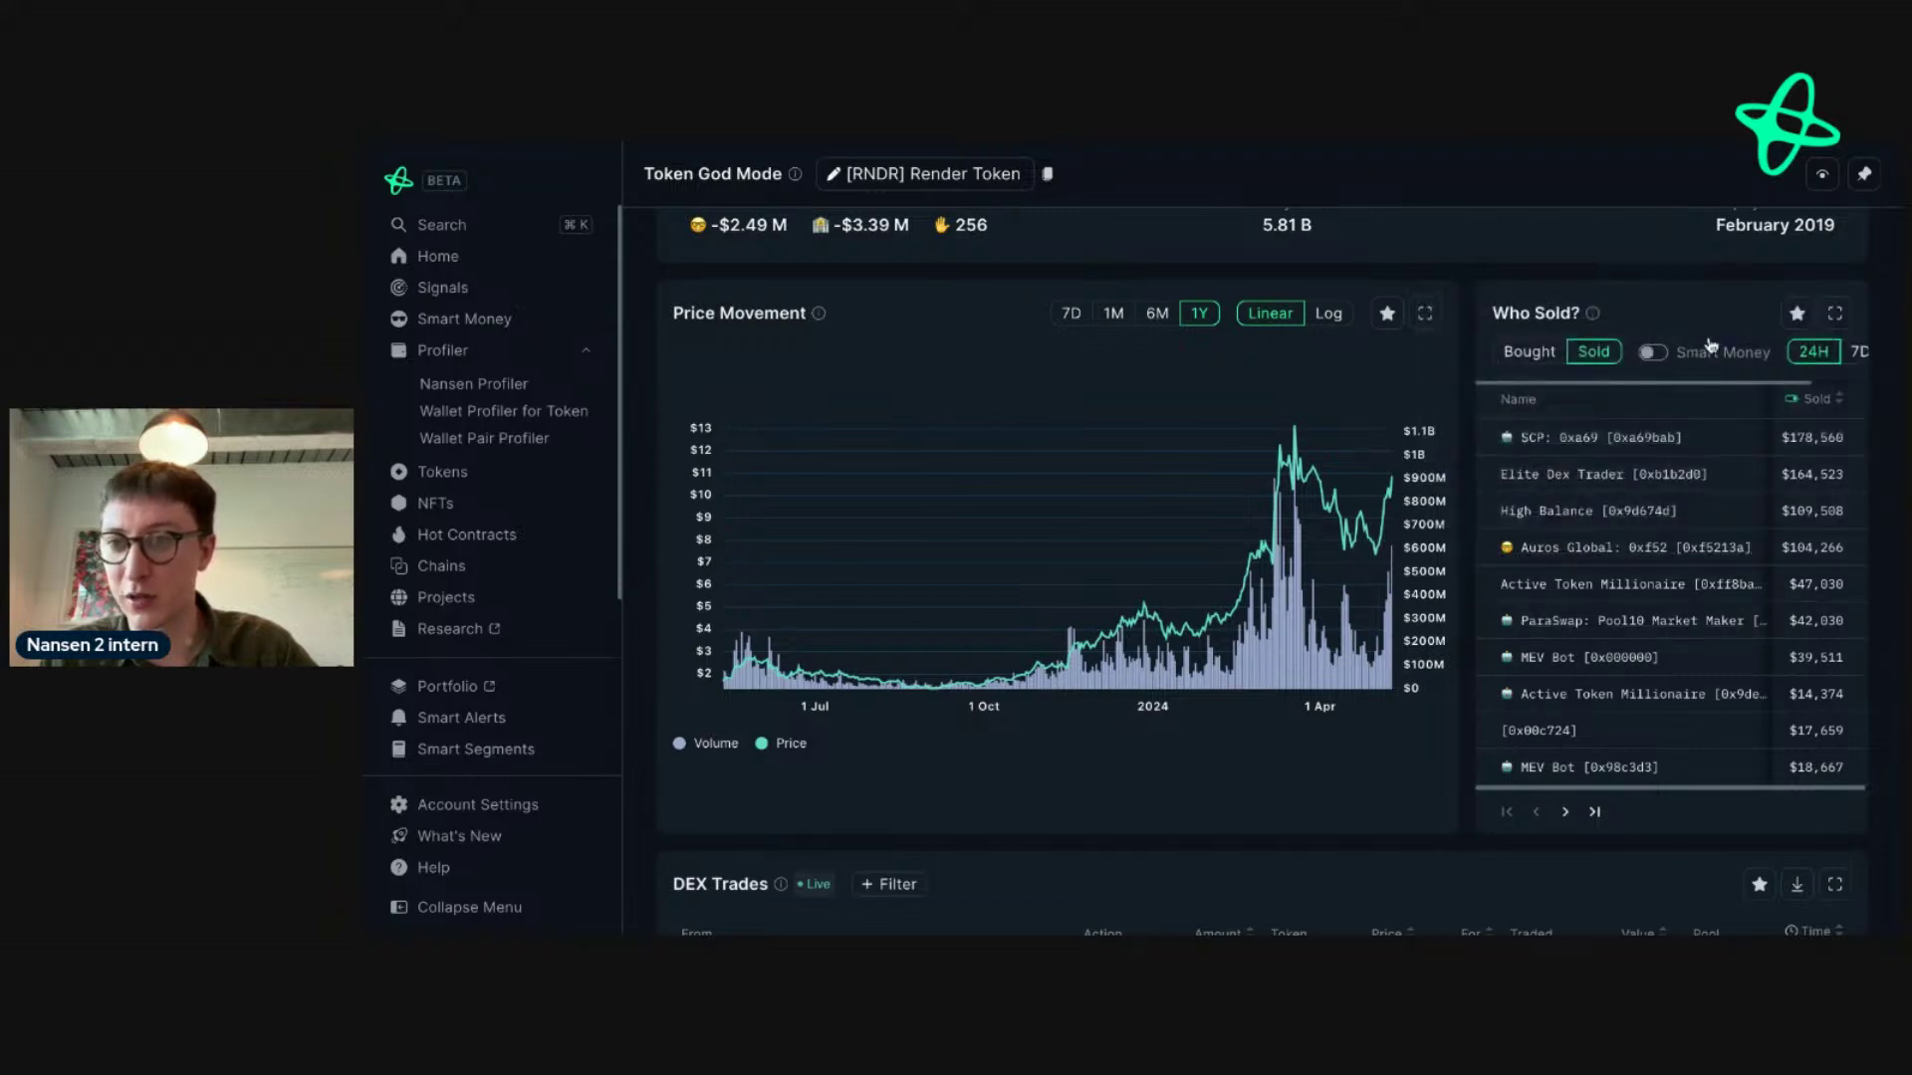
click(1854, 352)
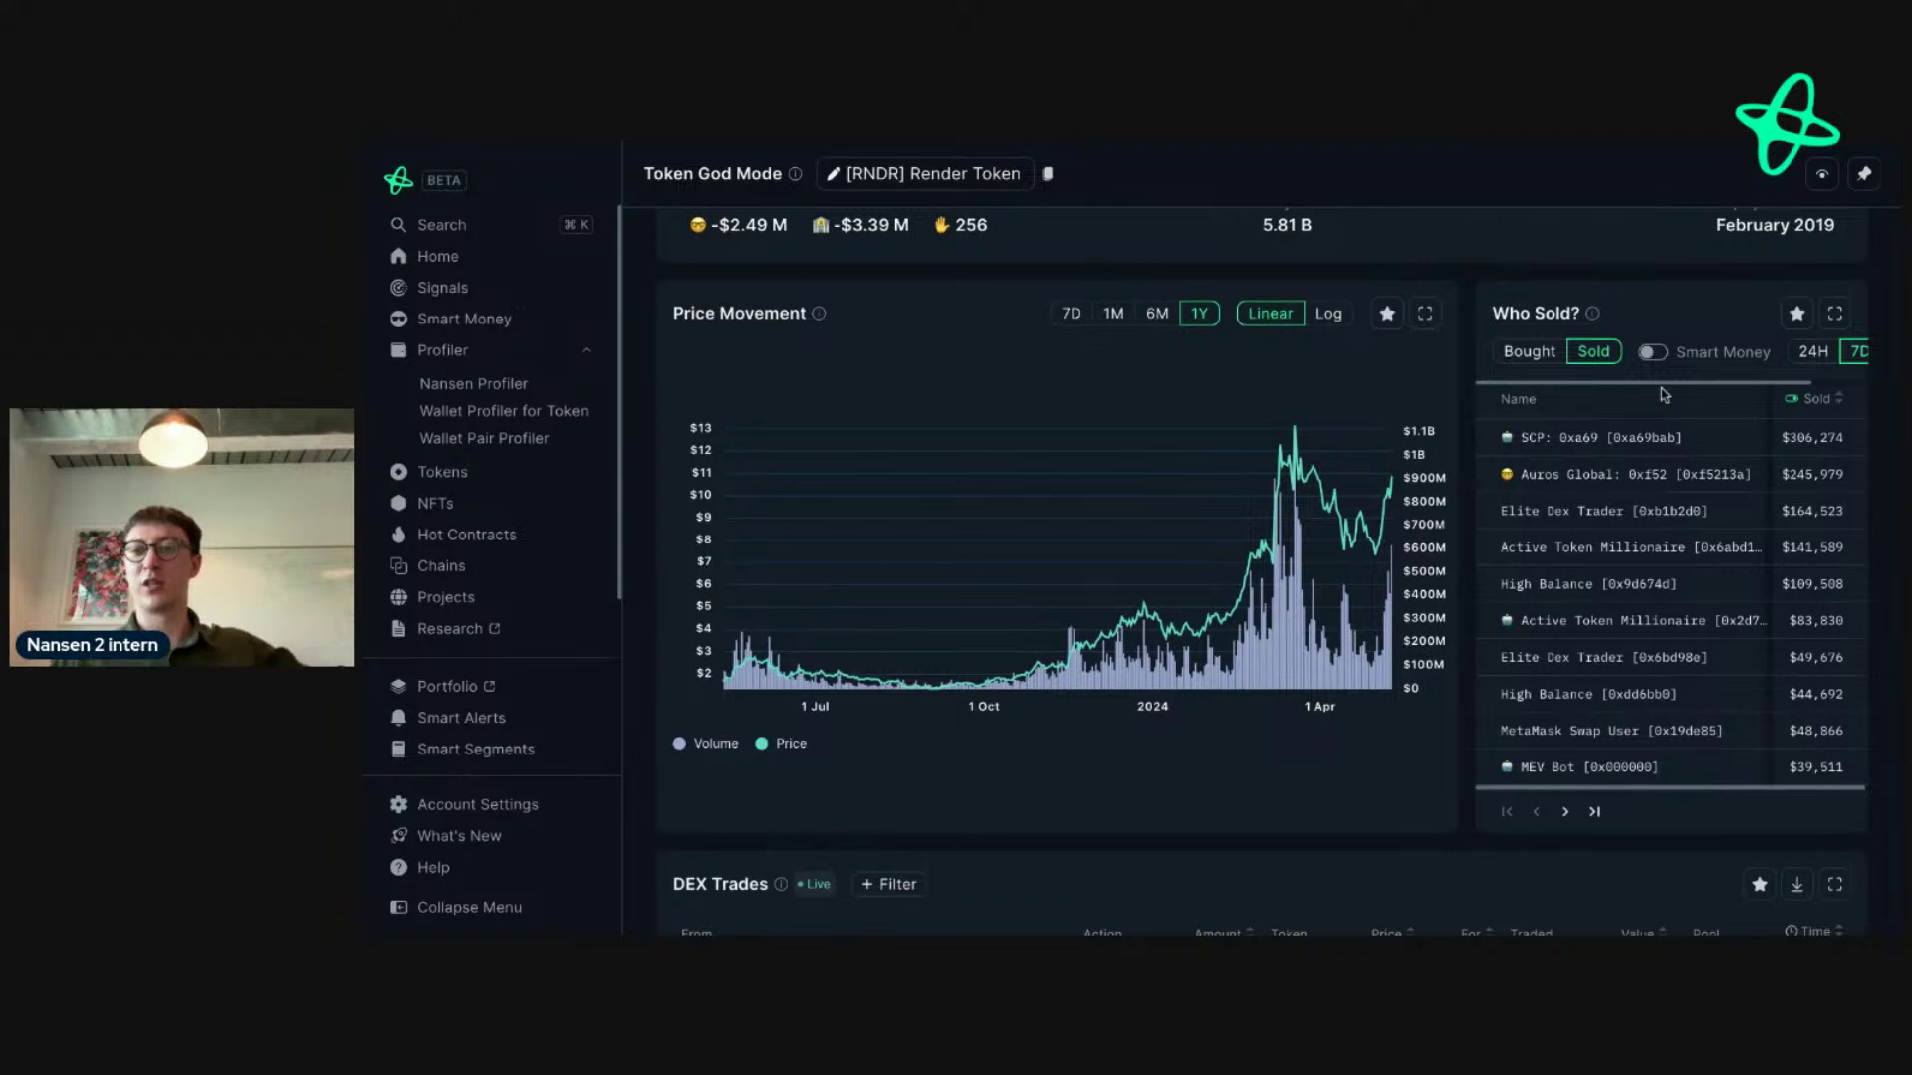
mouse_move(1605, 479)
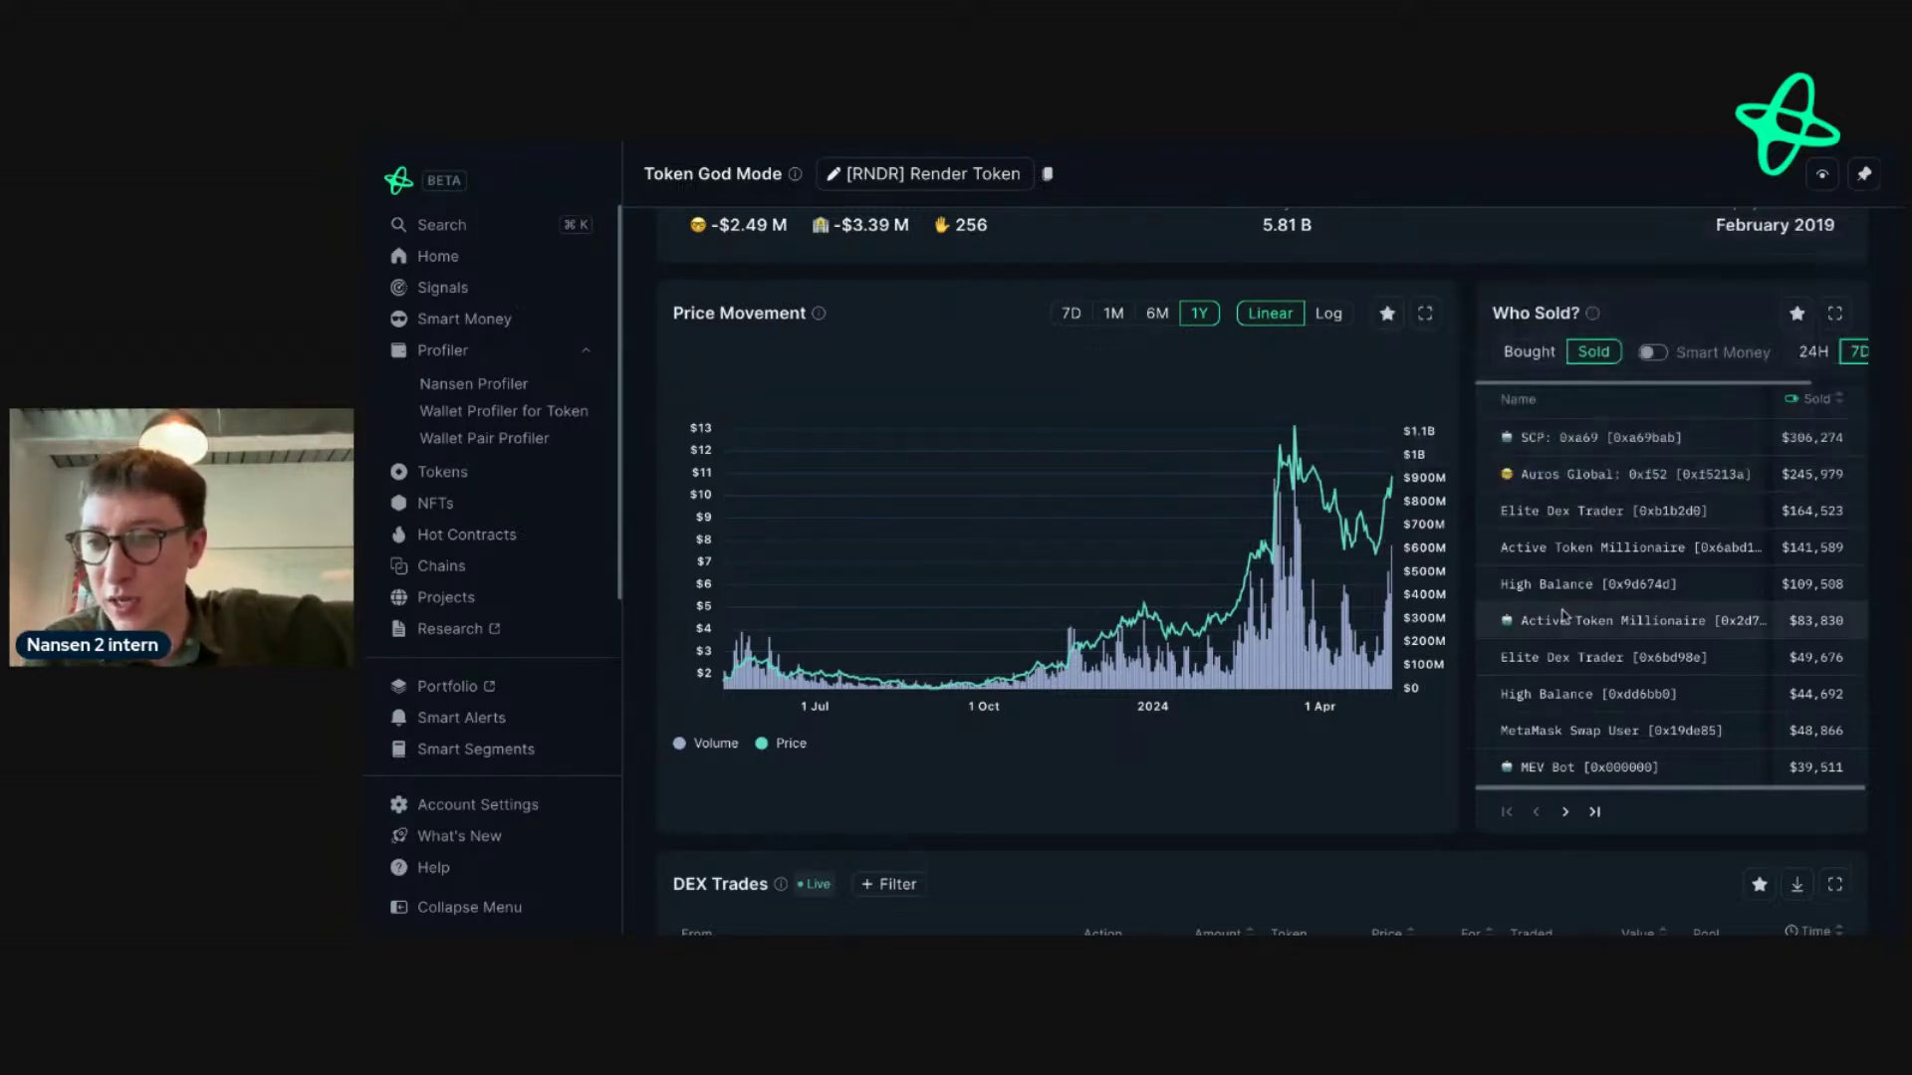
- Move to the RNDR Balances section with its by-address holder table
scroll(946, 297, up, 2)
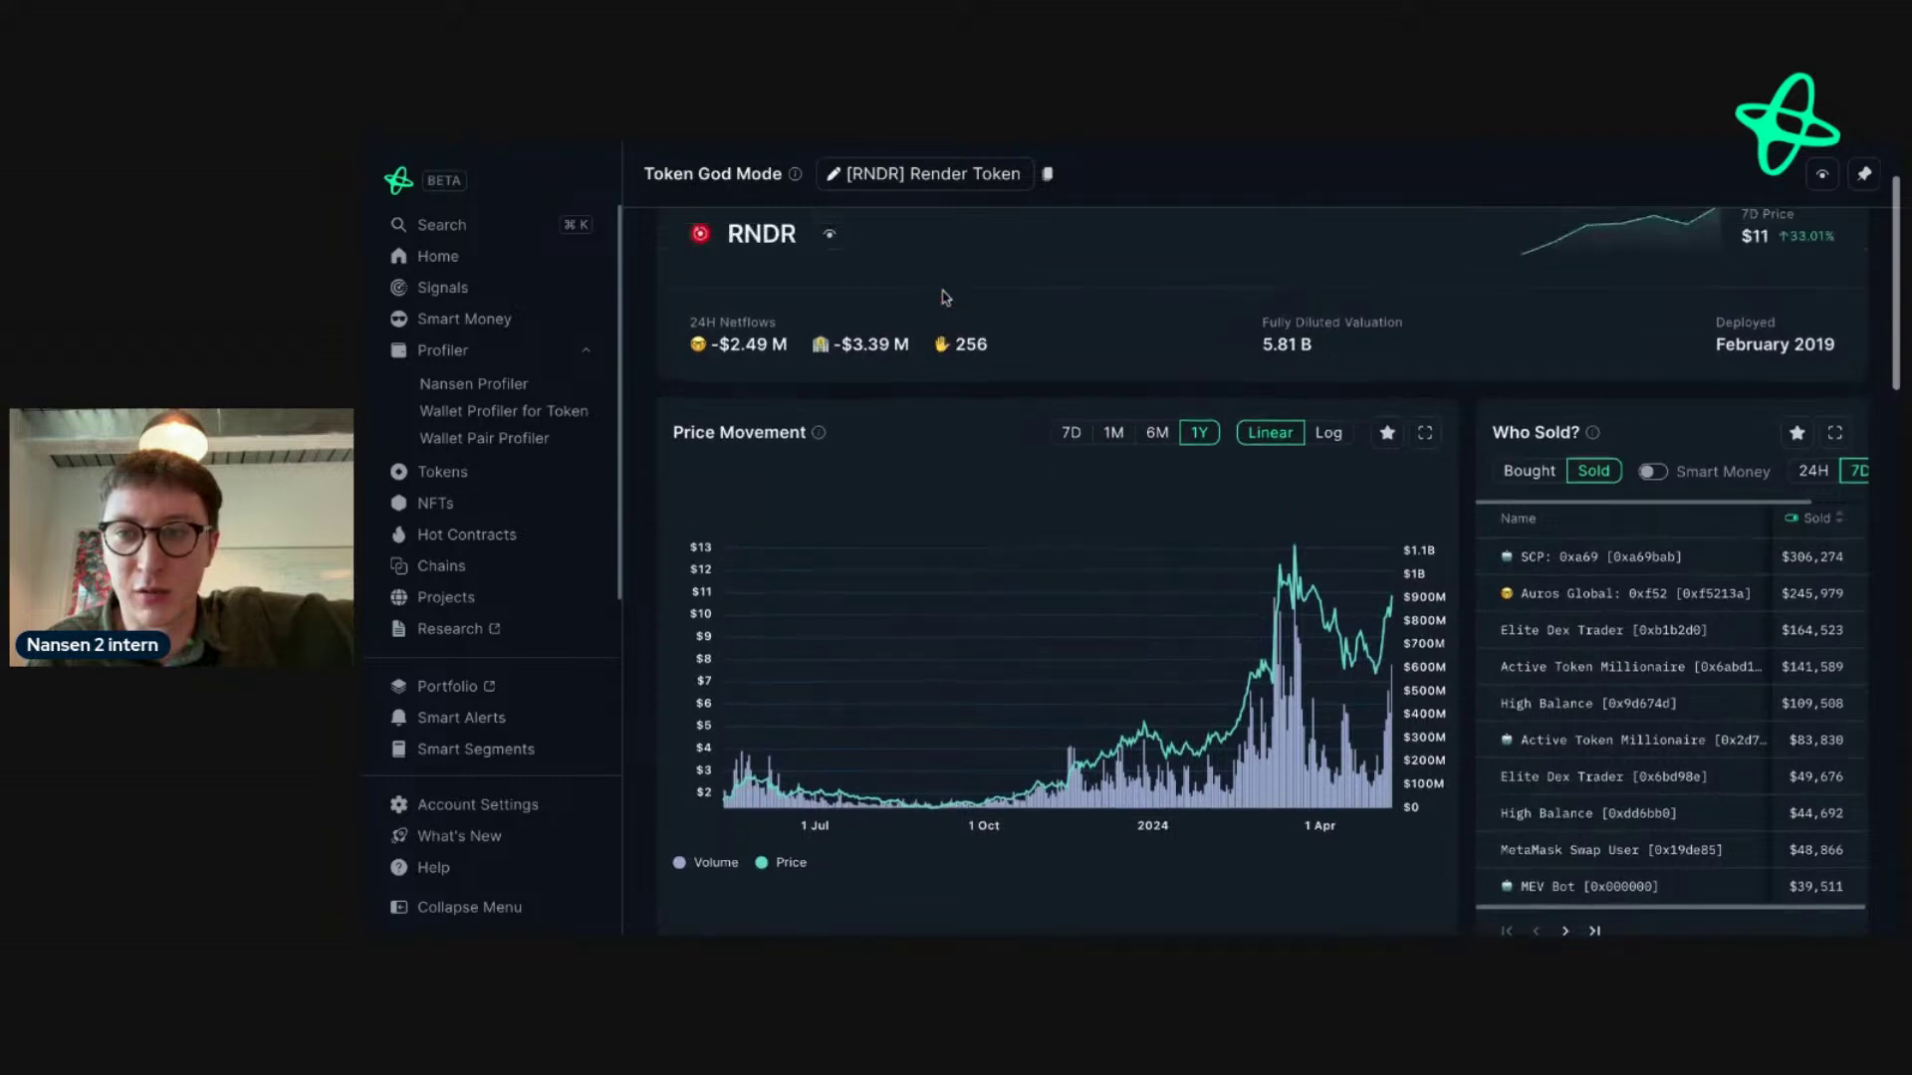
scroll(946, 296, down, 1)
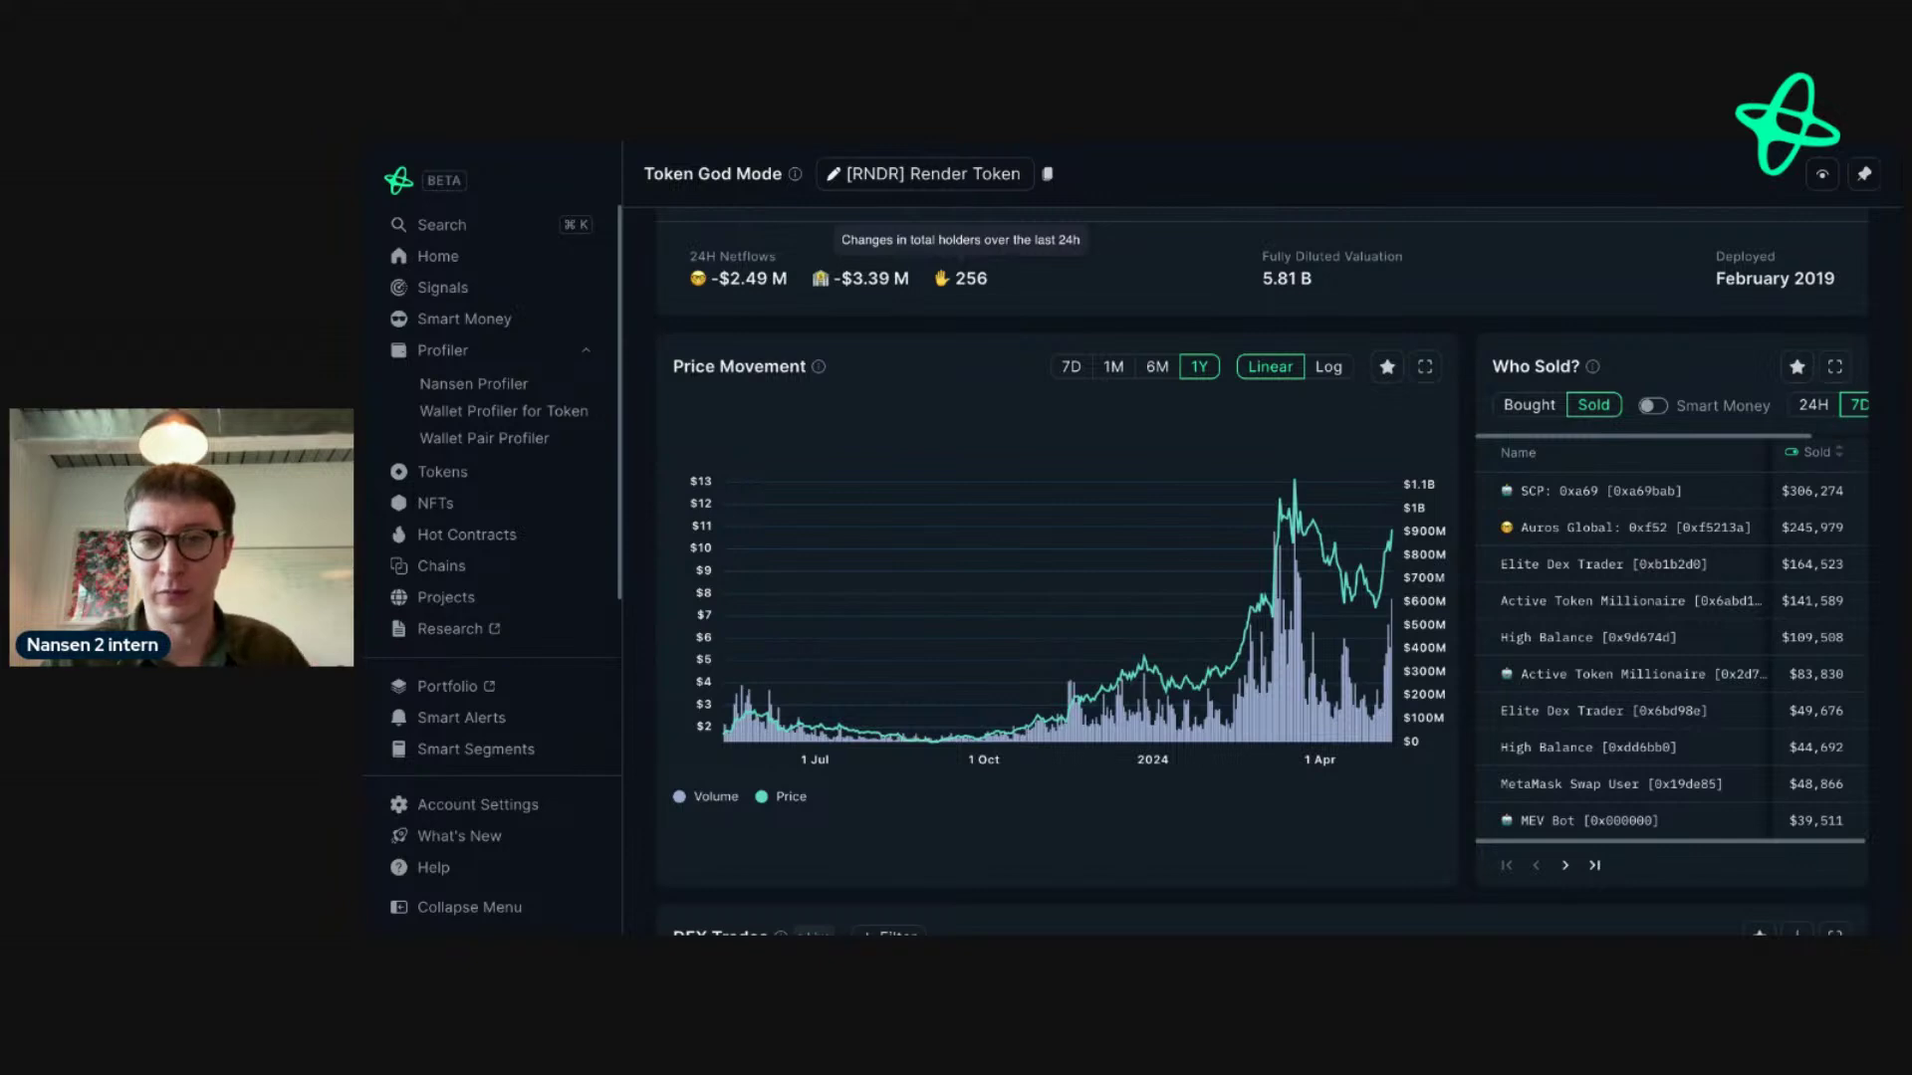
scroll(790, 298, up, 3)
- Open the RNDR holder Balances list and page forward to the second page of holders
click(791, 243)
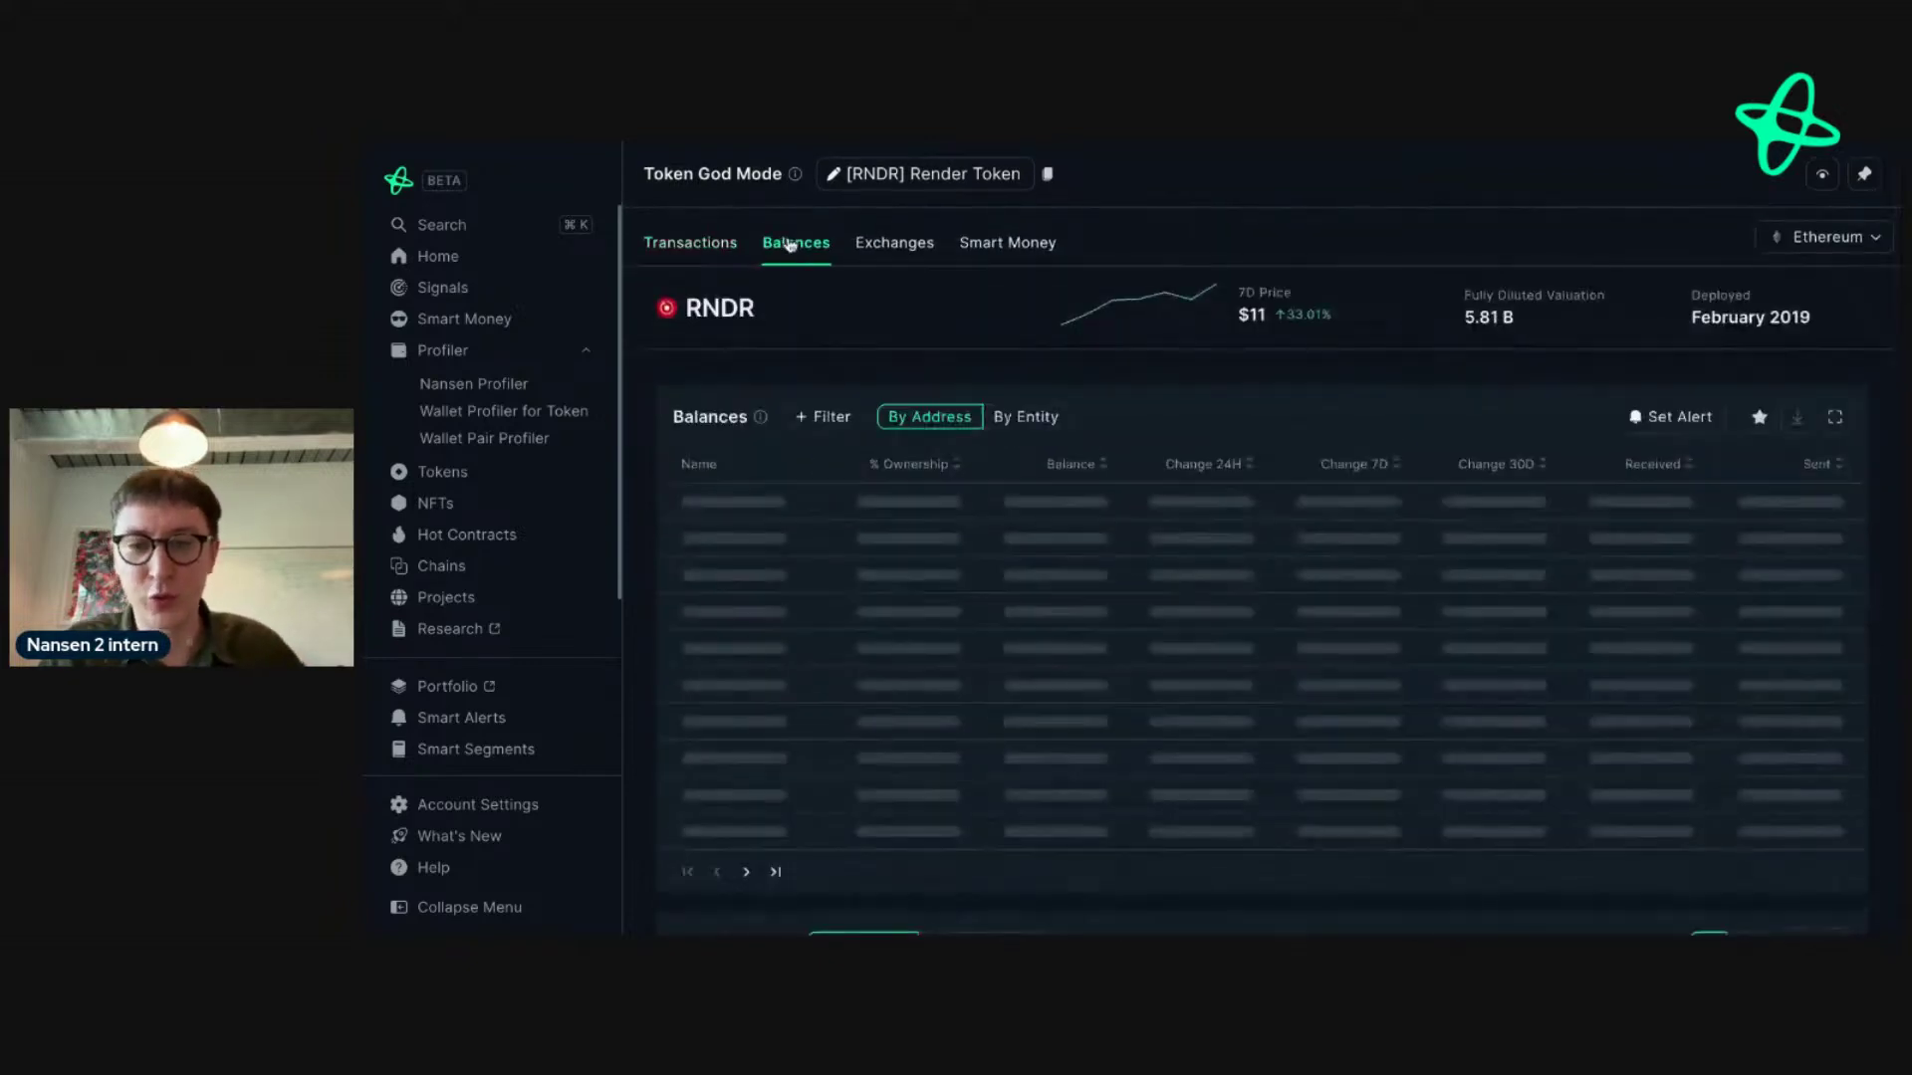
scroll(1408, 486, down, 2)
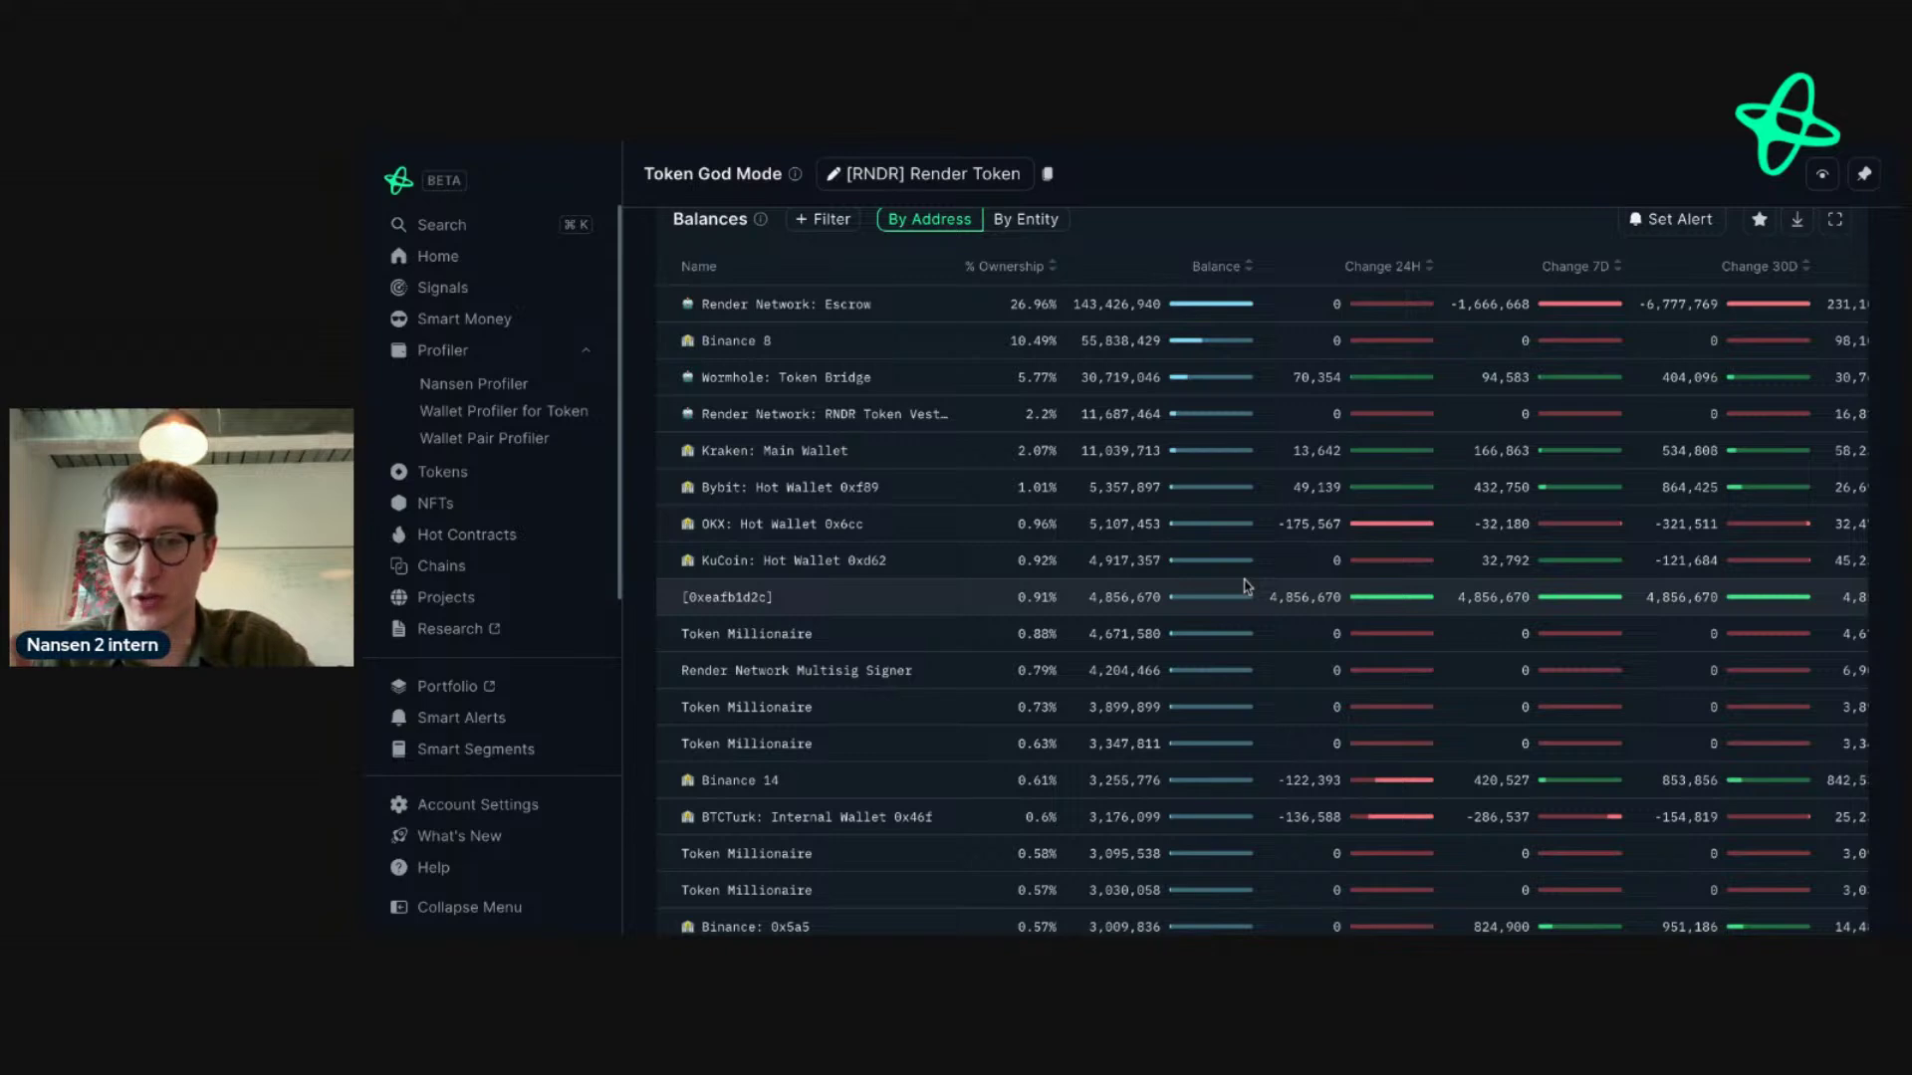
scroll(1244, 586, down, 1)
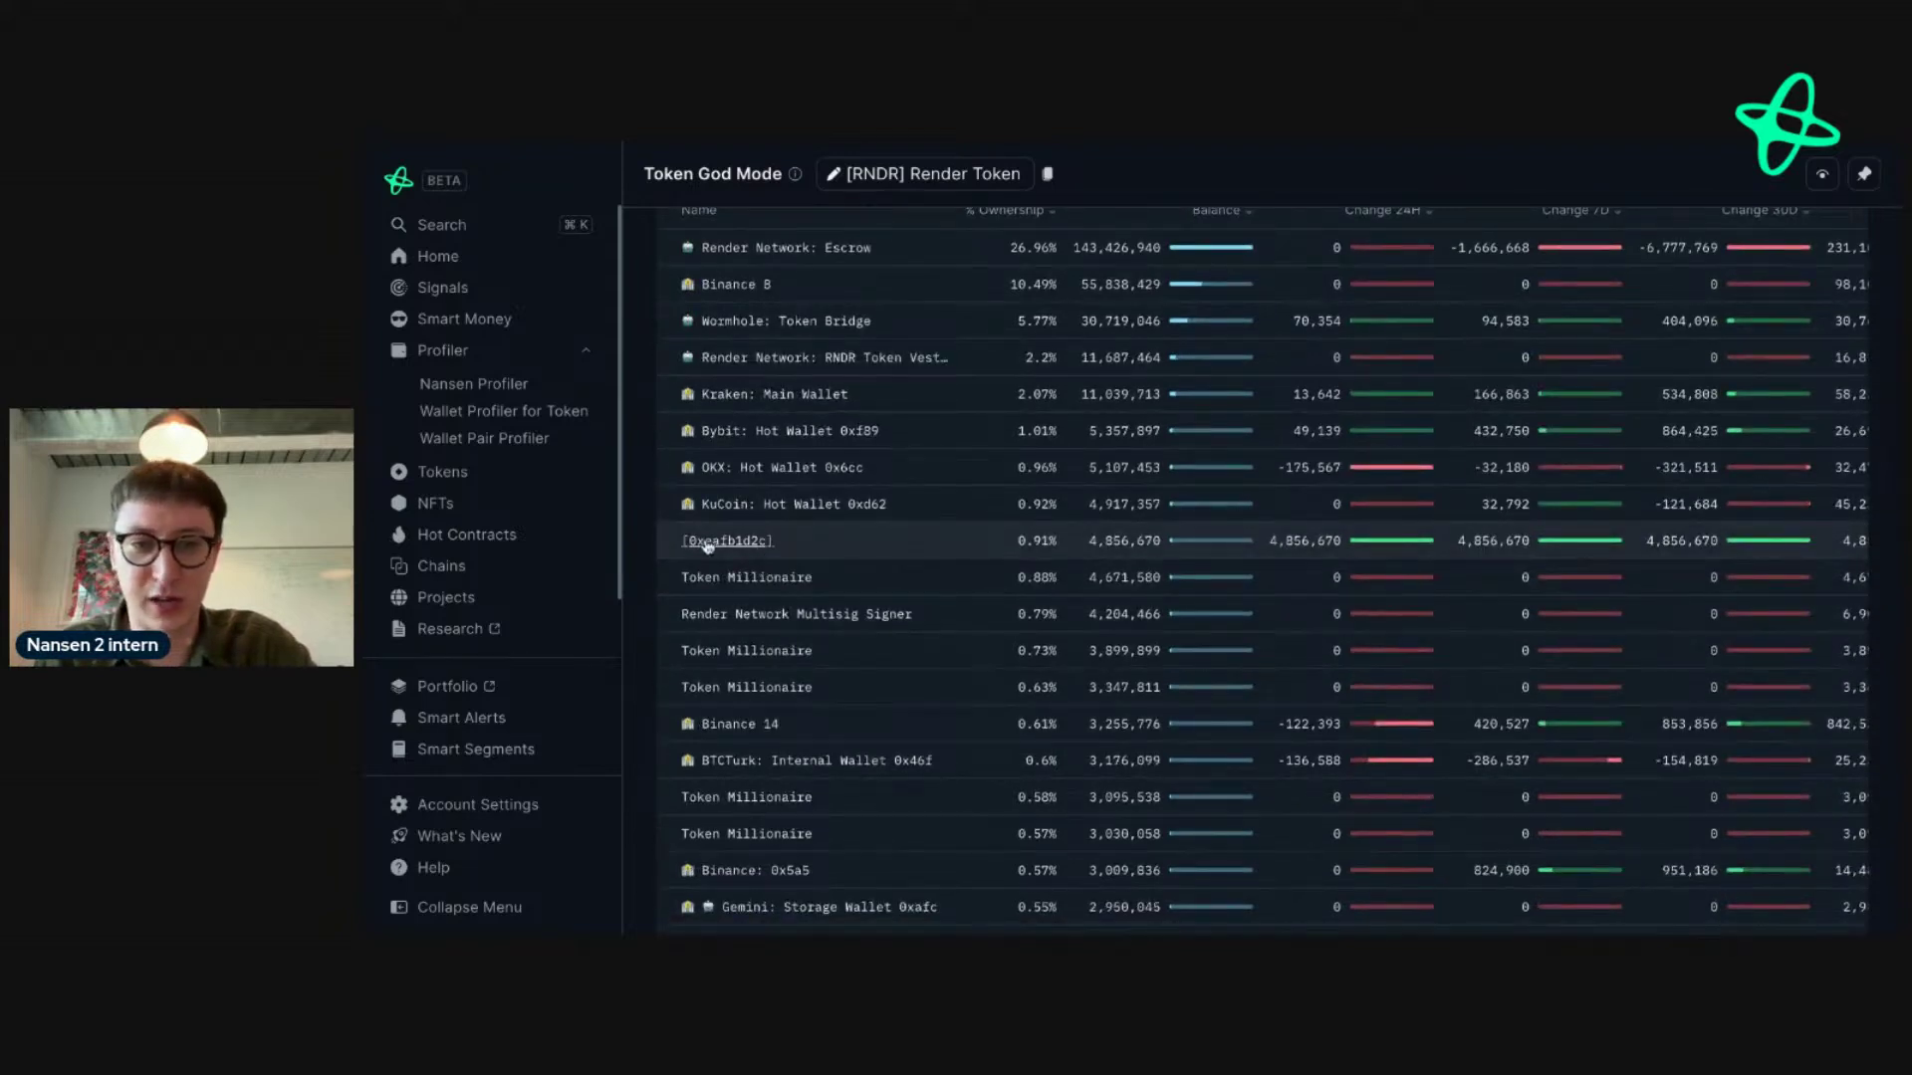
scroll(1171, 578, down, 3)
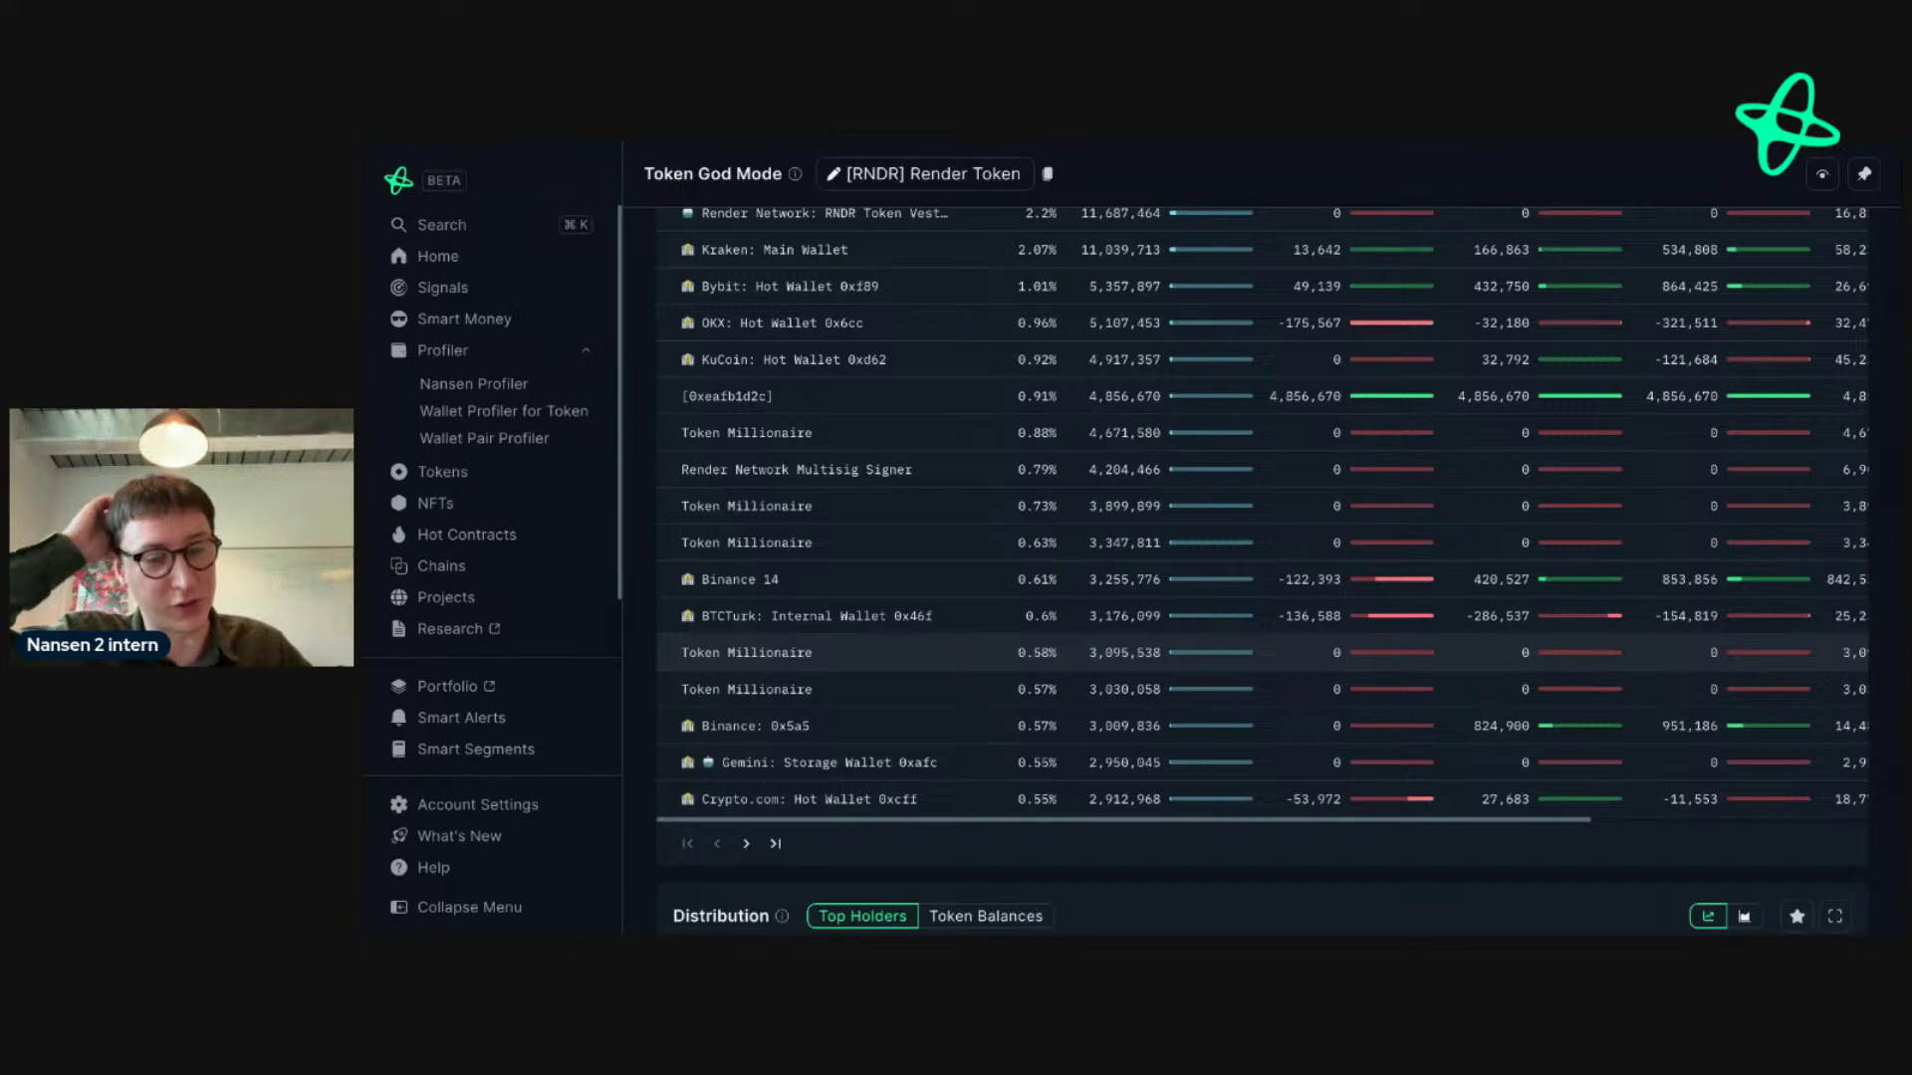
click(746, 843)
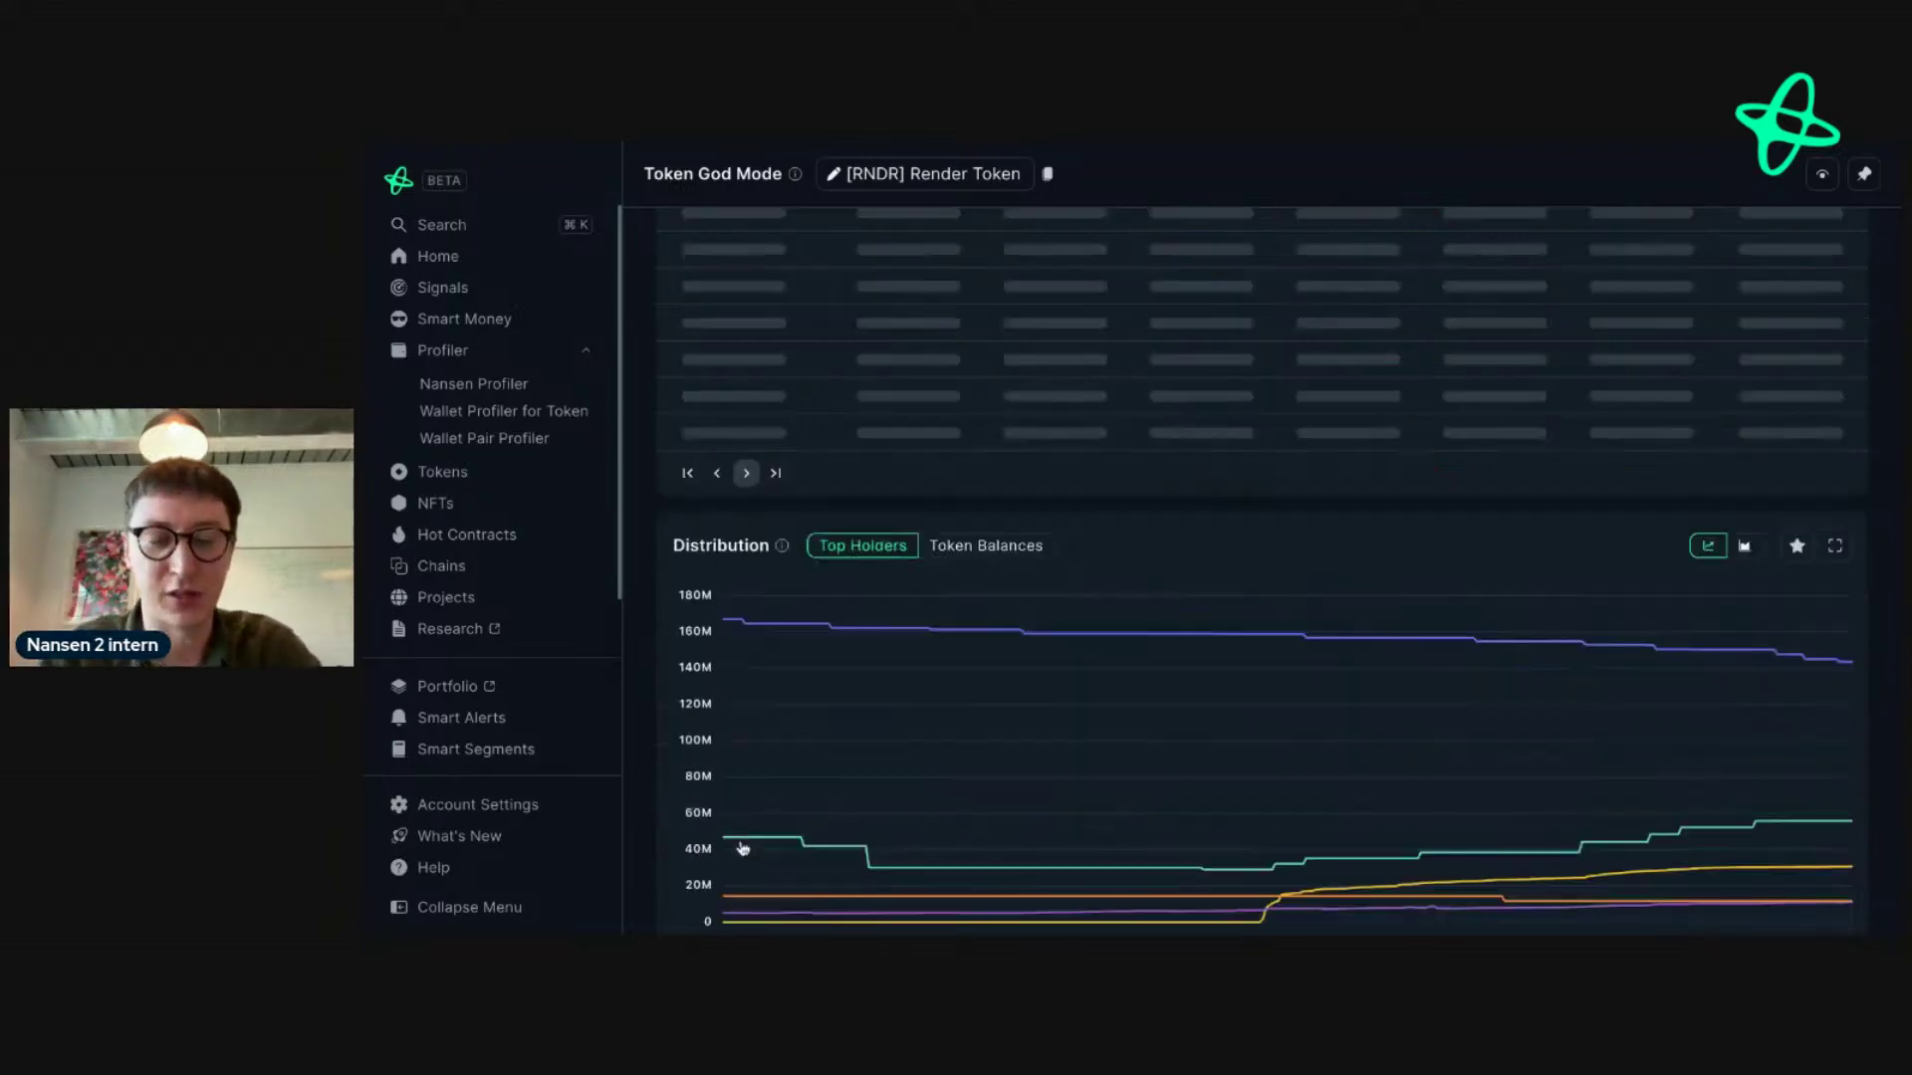
- Advance one more page to the holders led by MEXC: Wallet at 0.31% ownership
scroll(945, 567, up, 3)
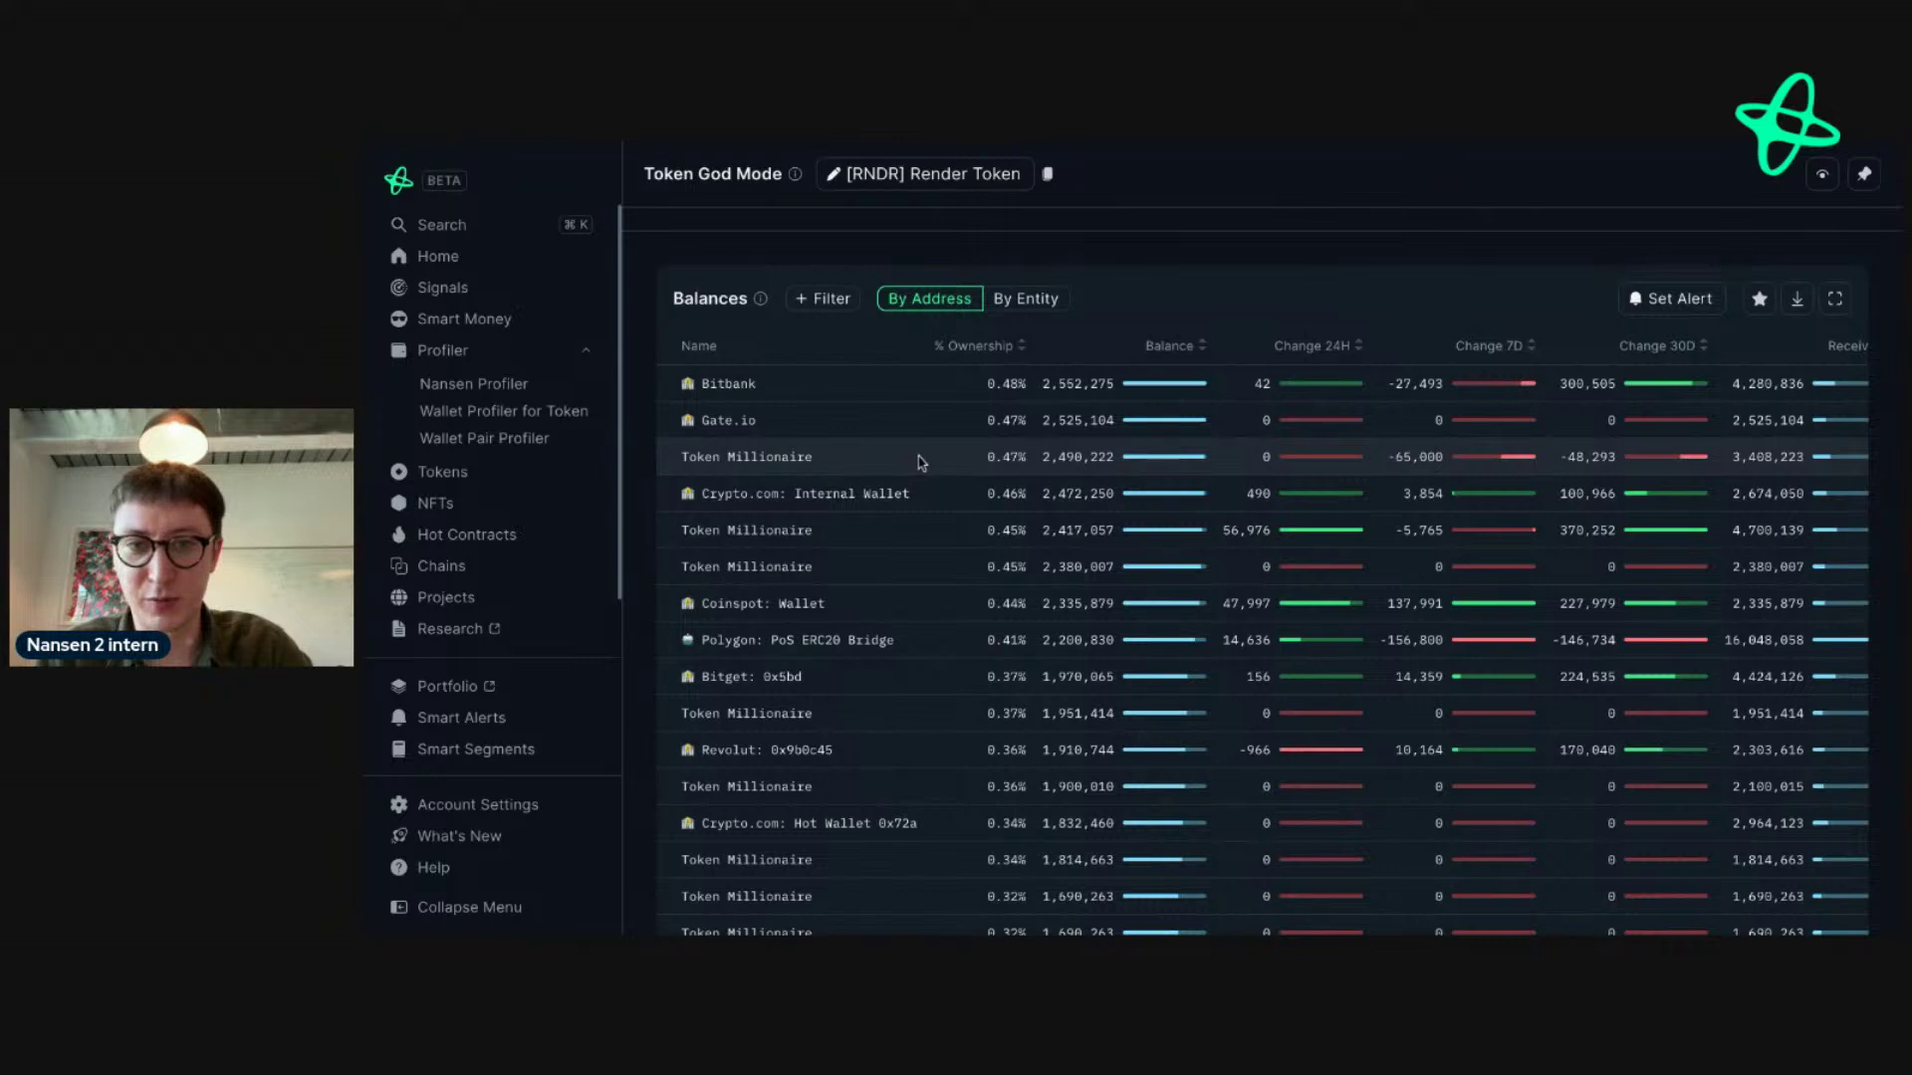
mouse_move(777, 468)
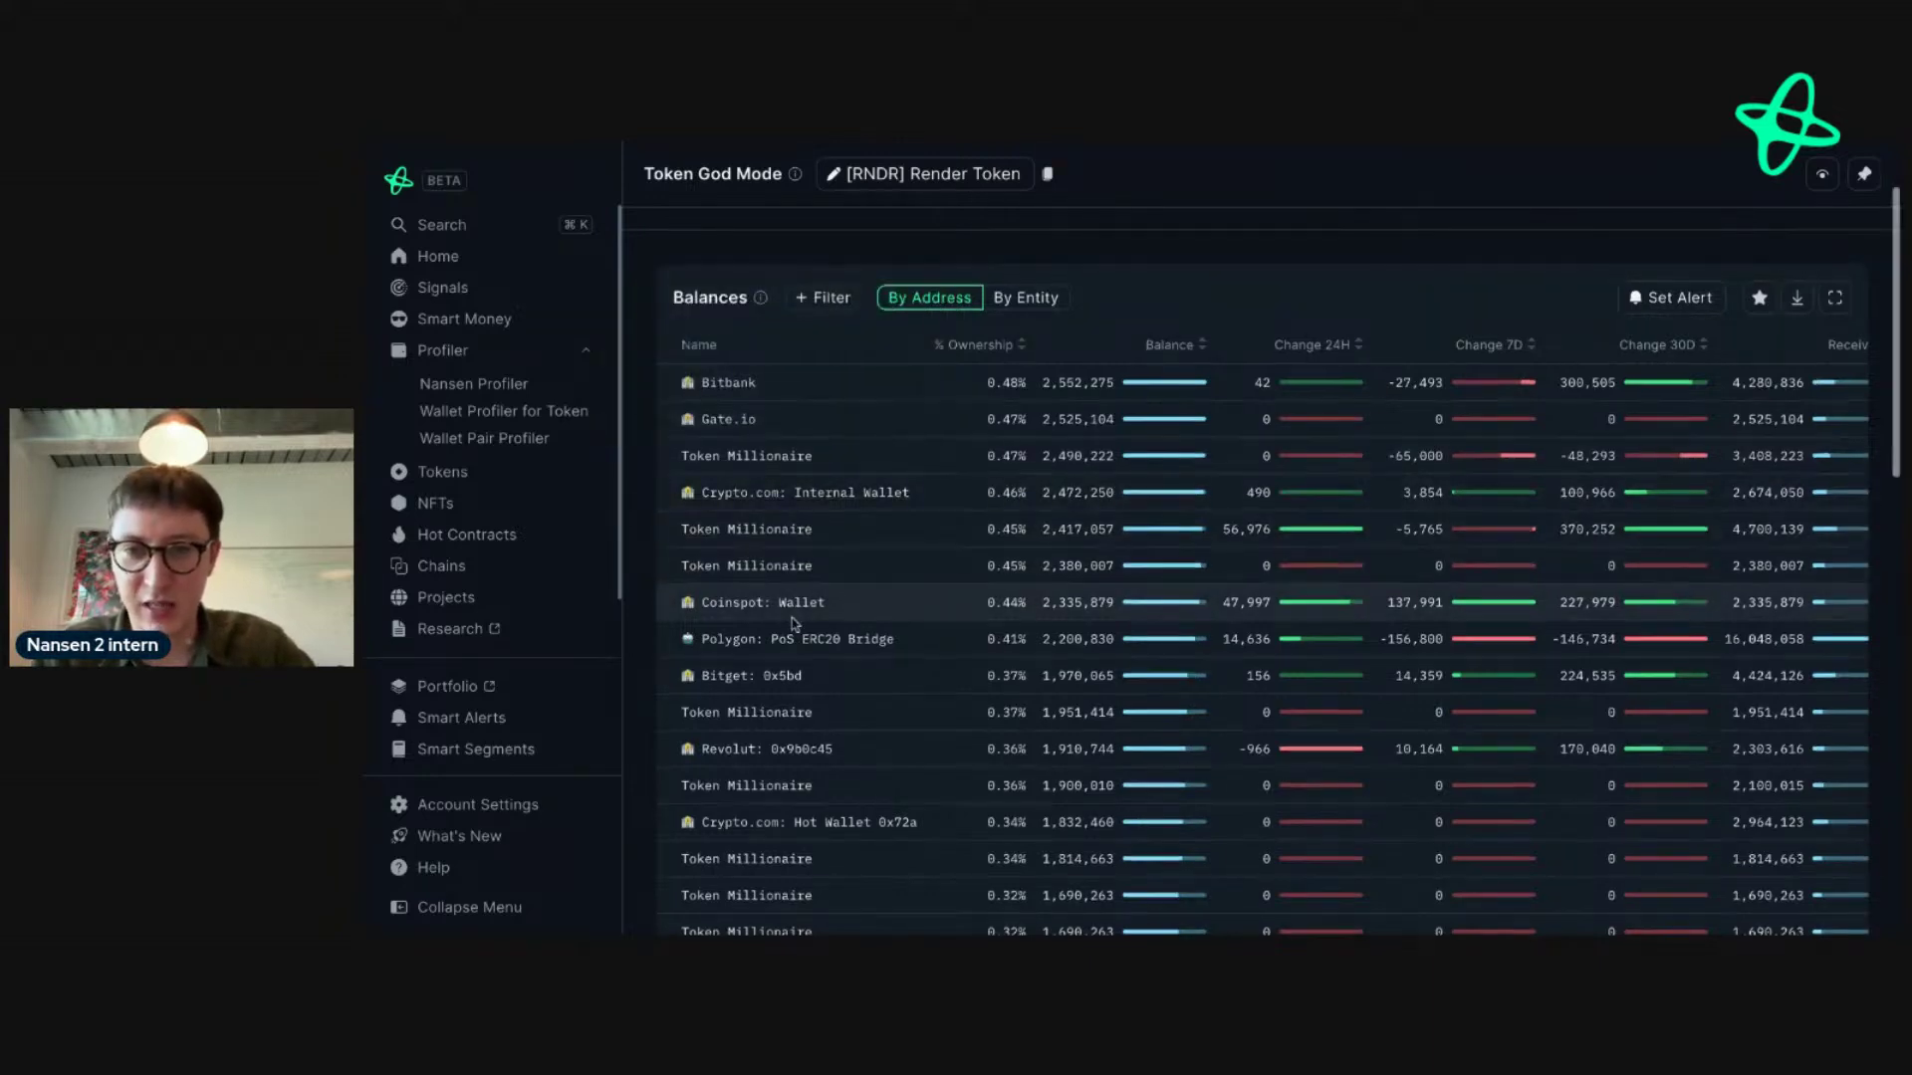
scroll(806, 602, down, 1)
scroll(817, 681, down, 4)
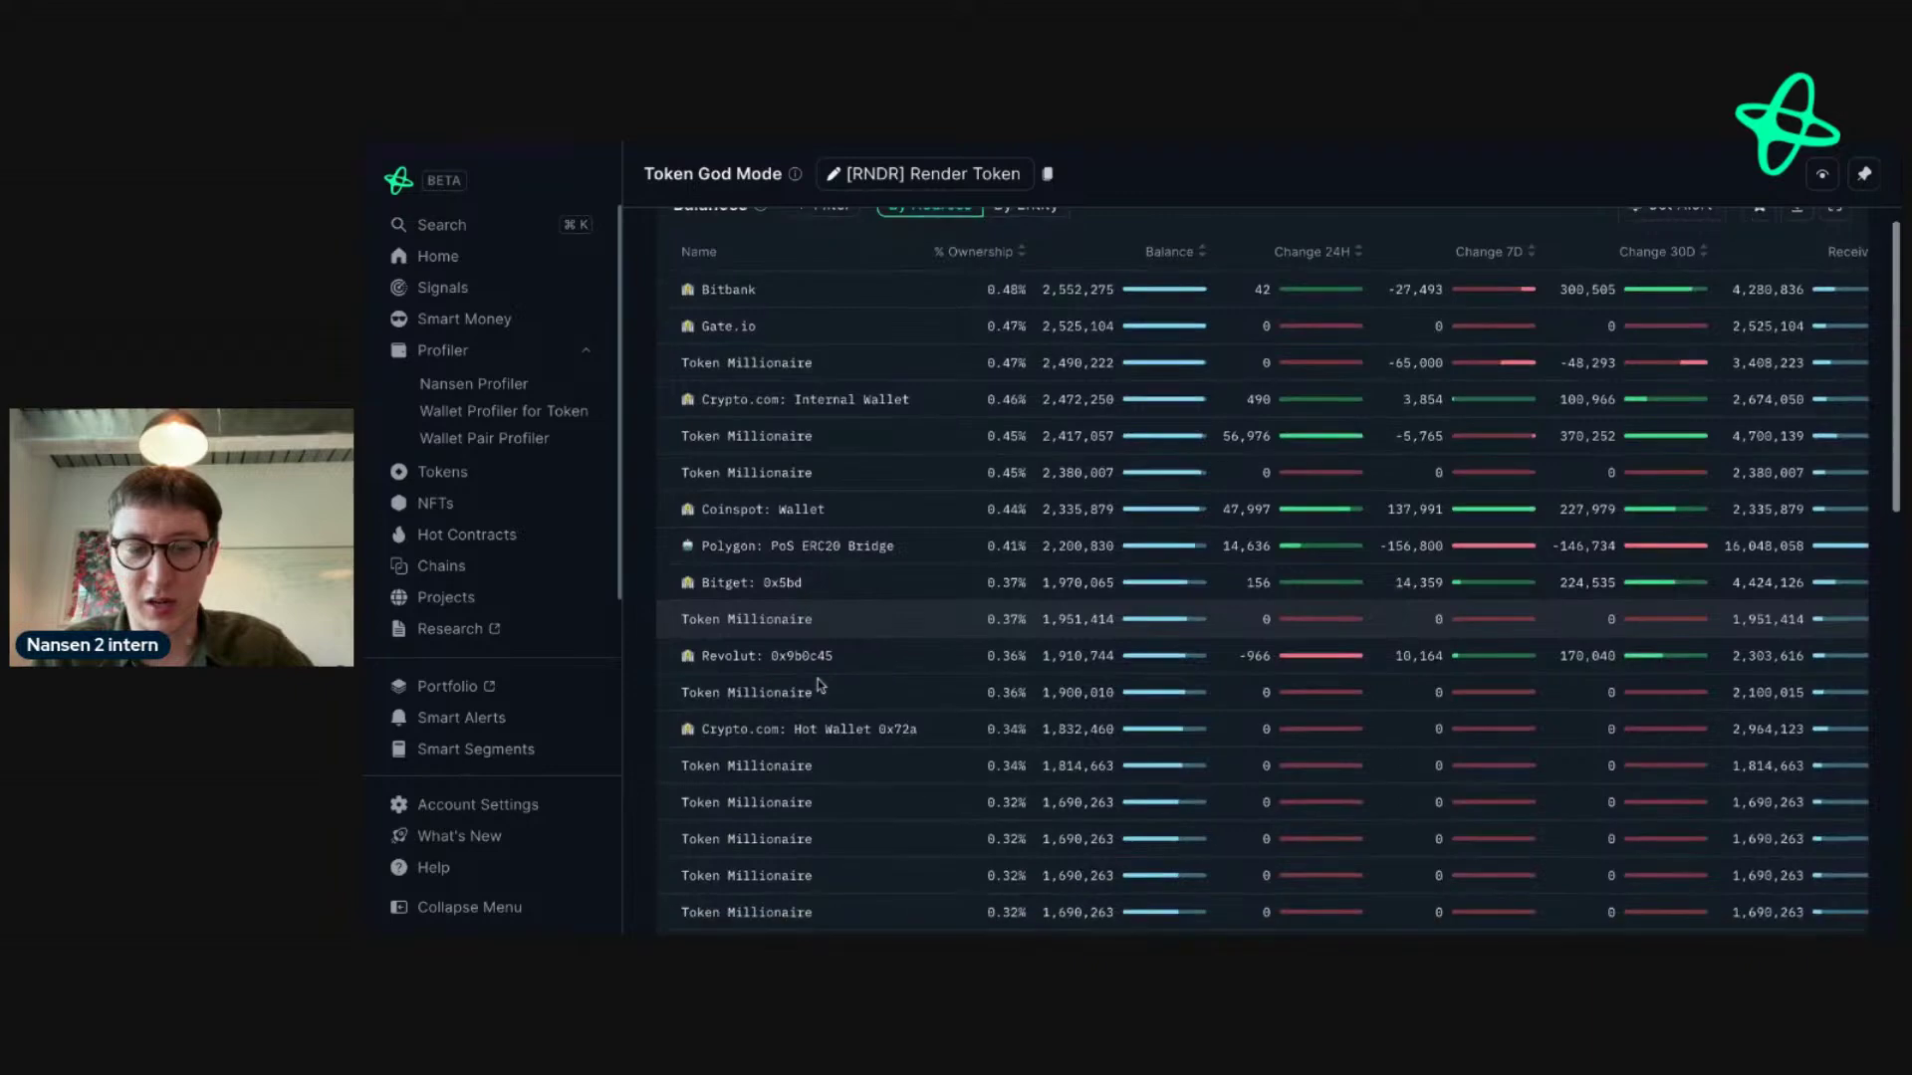
scroll(816, 681, down, 2)
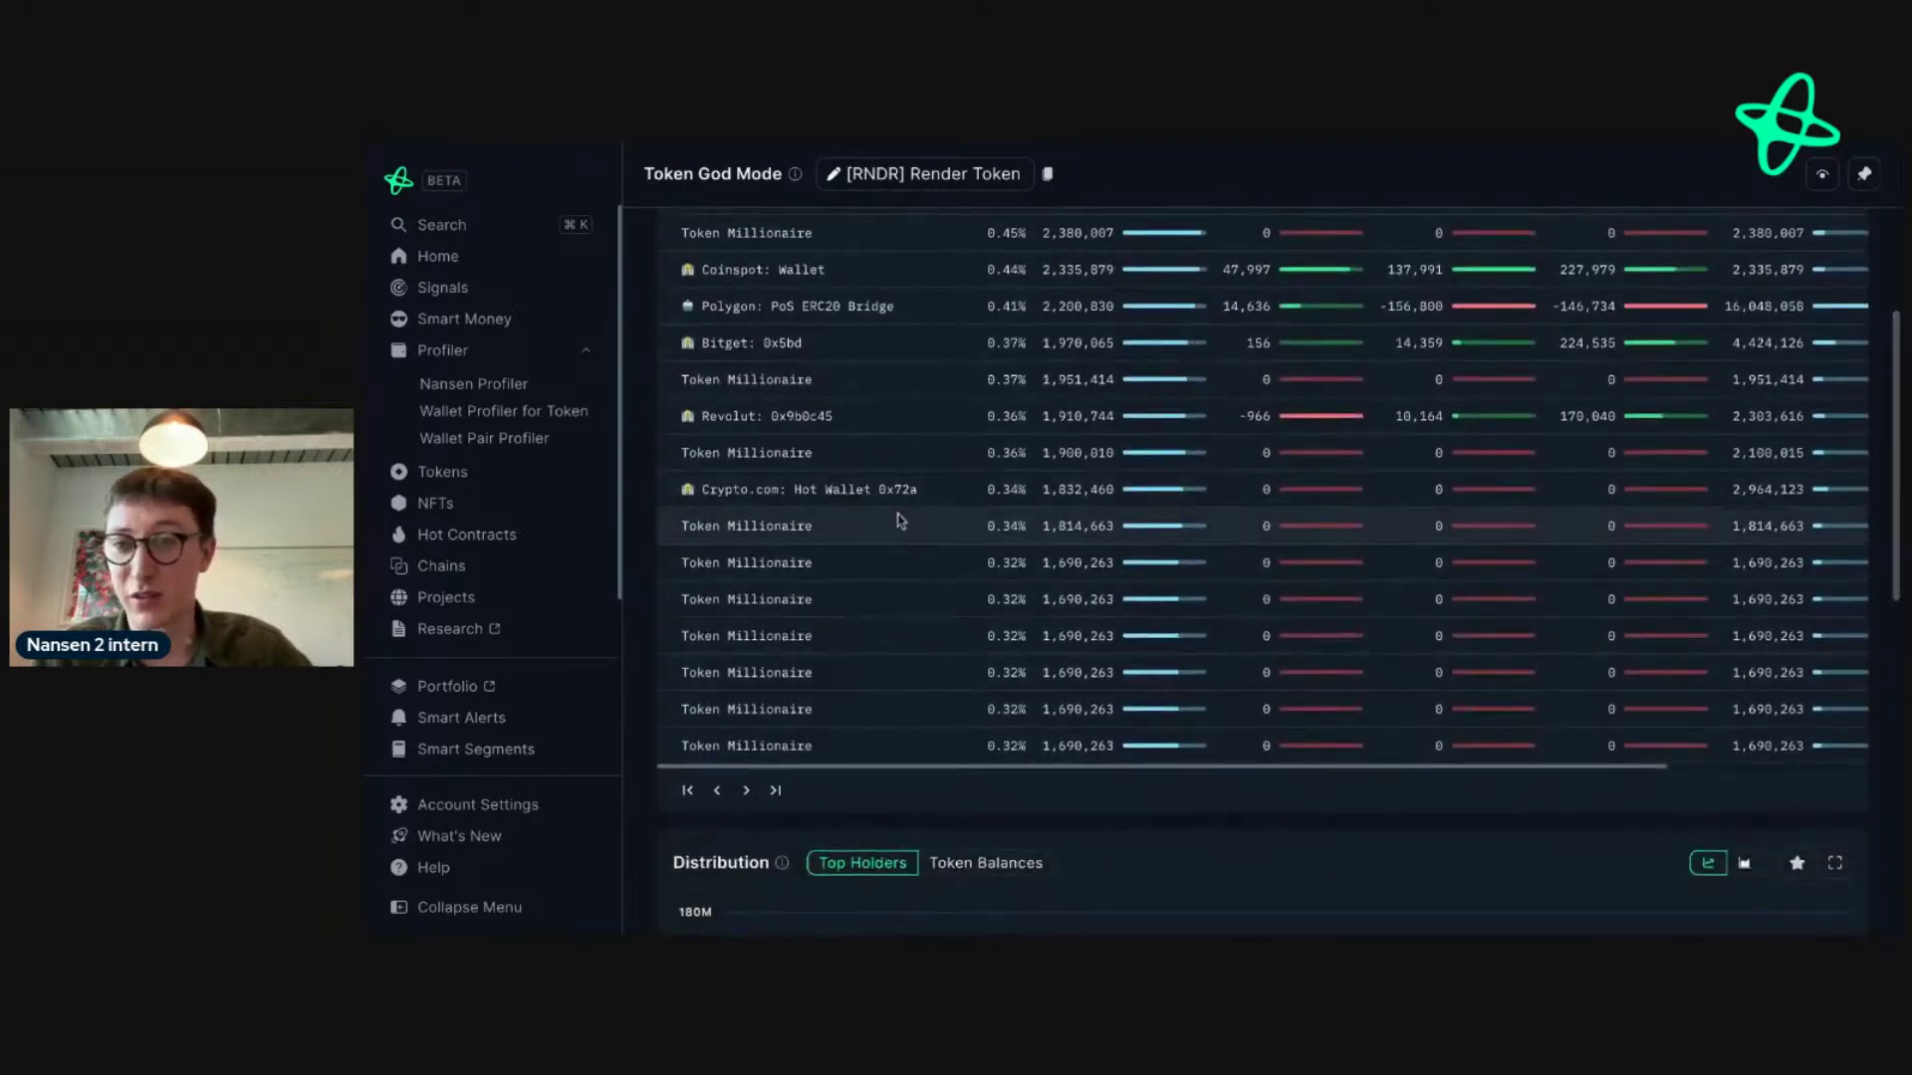
click(748, 794)
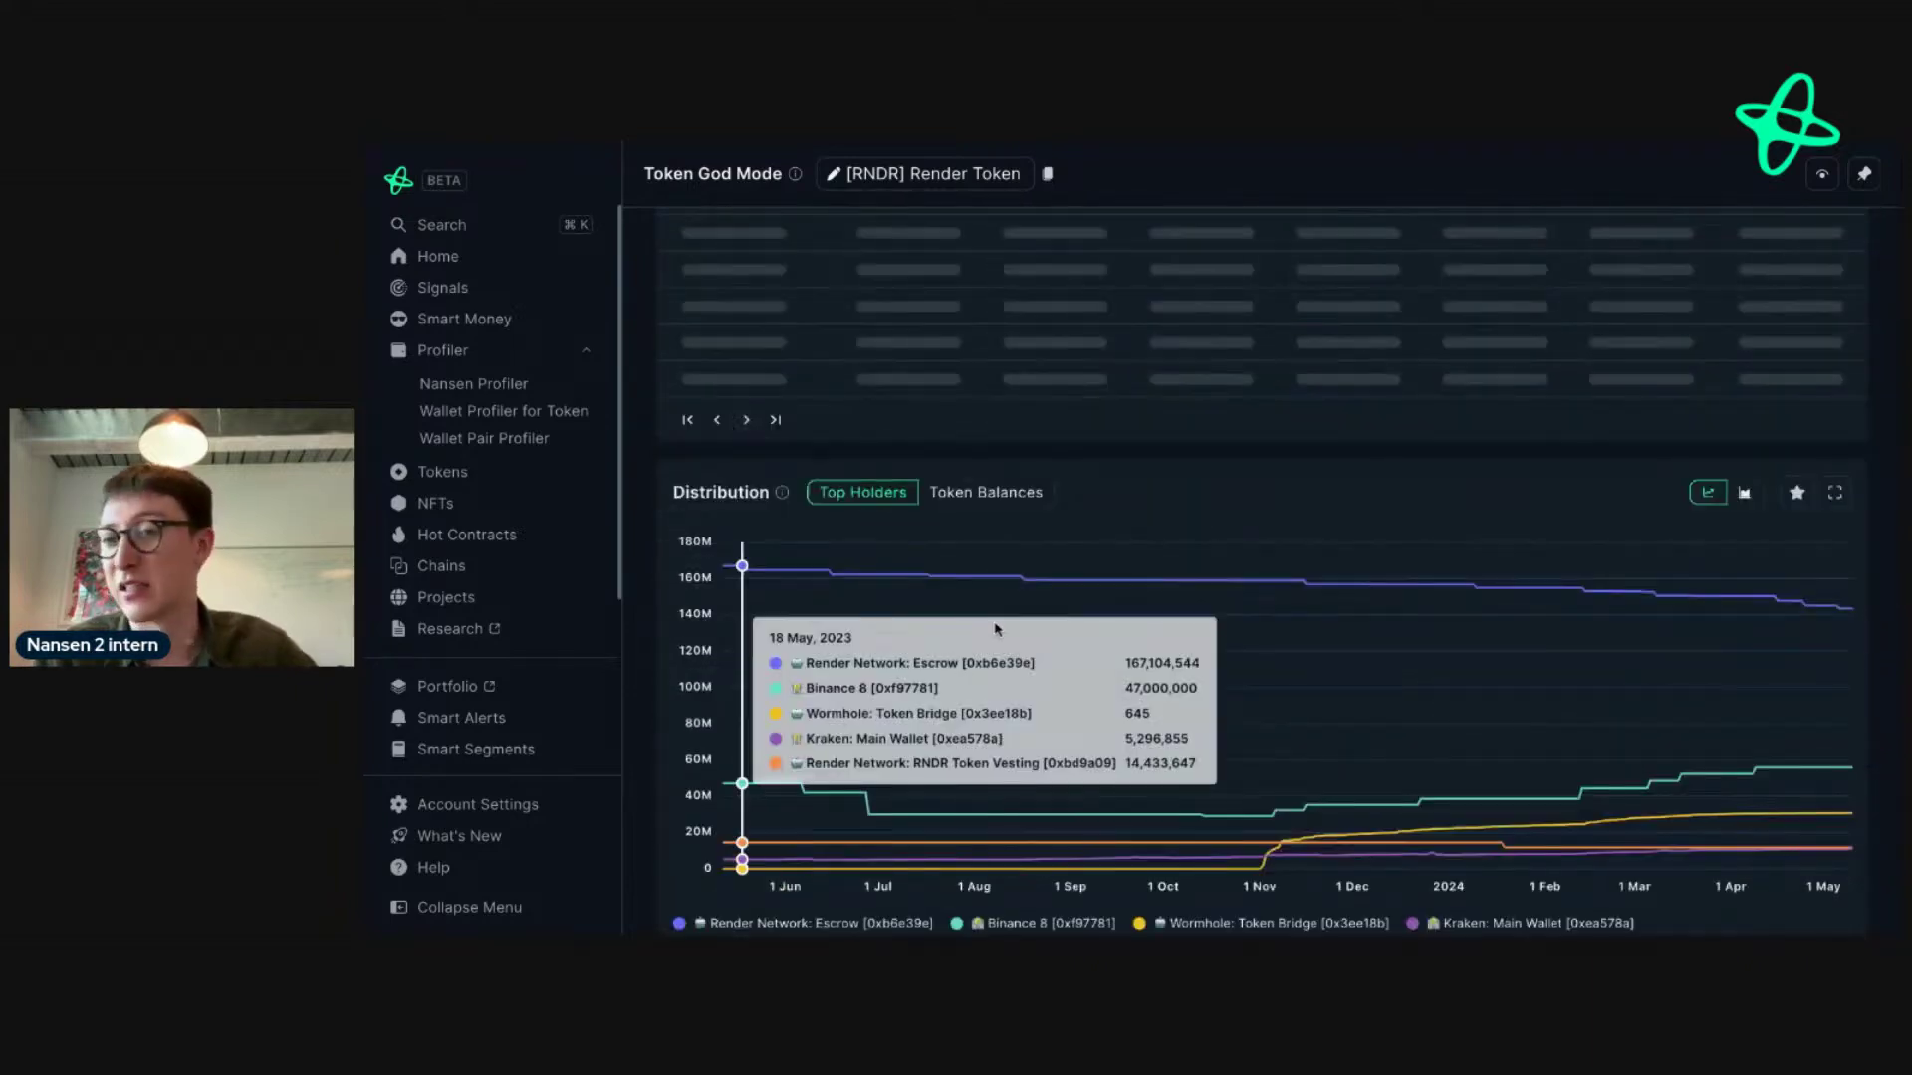
scroll(998, 628, up, 3)
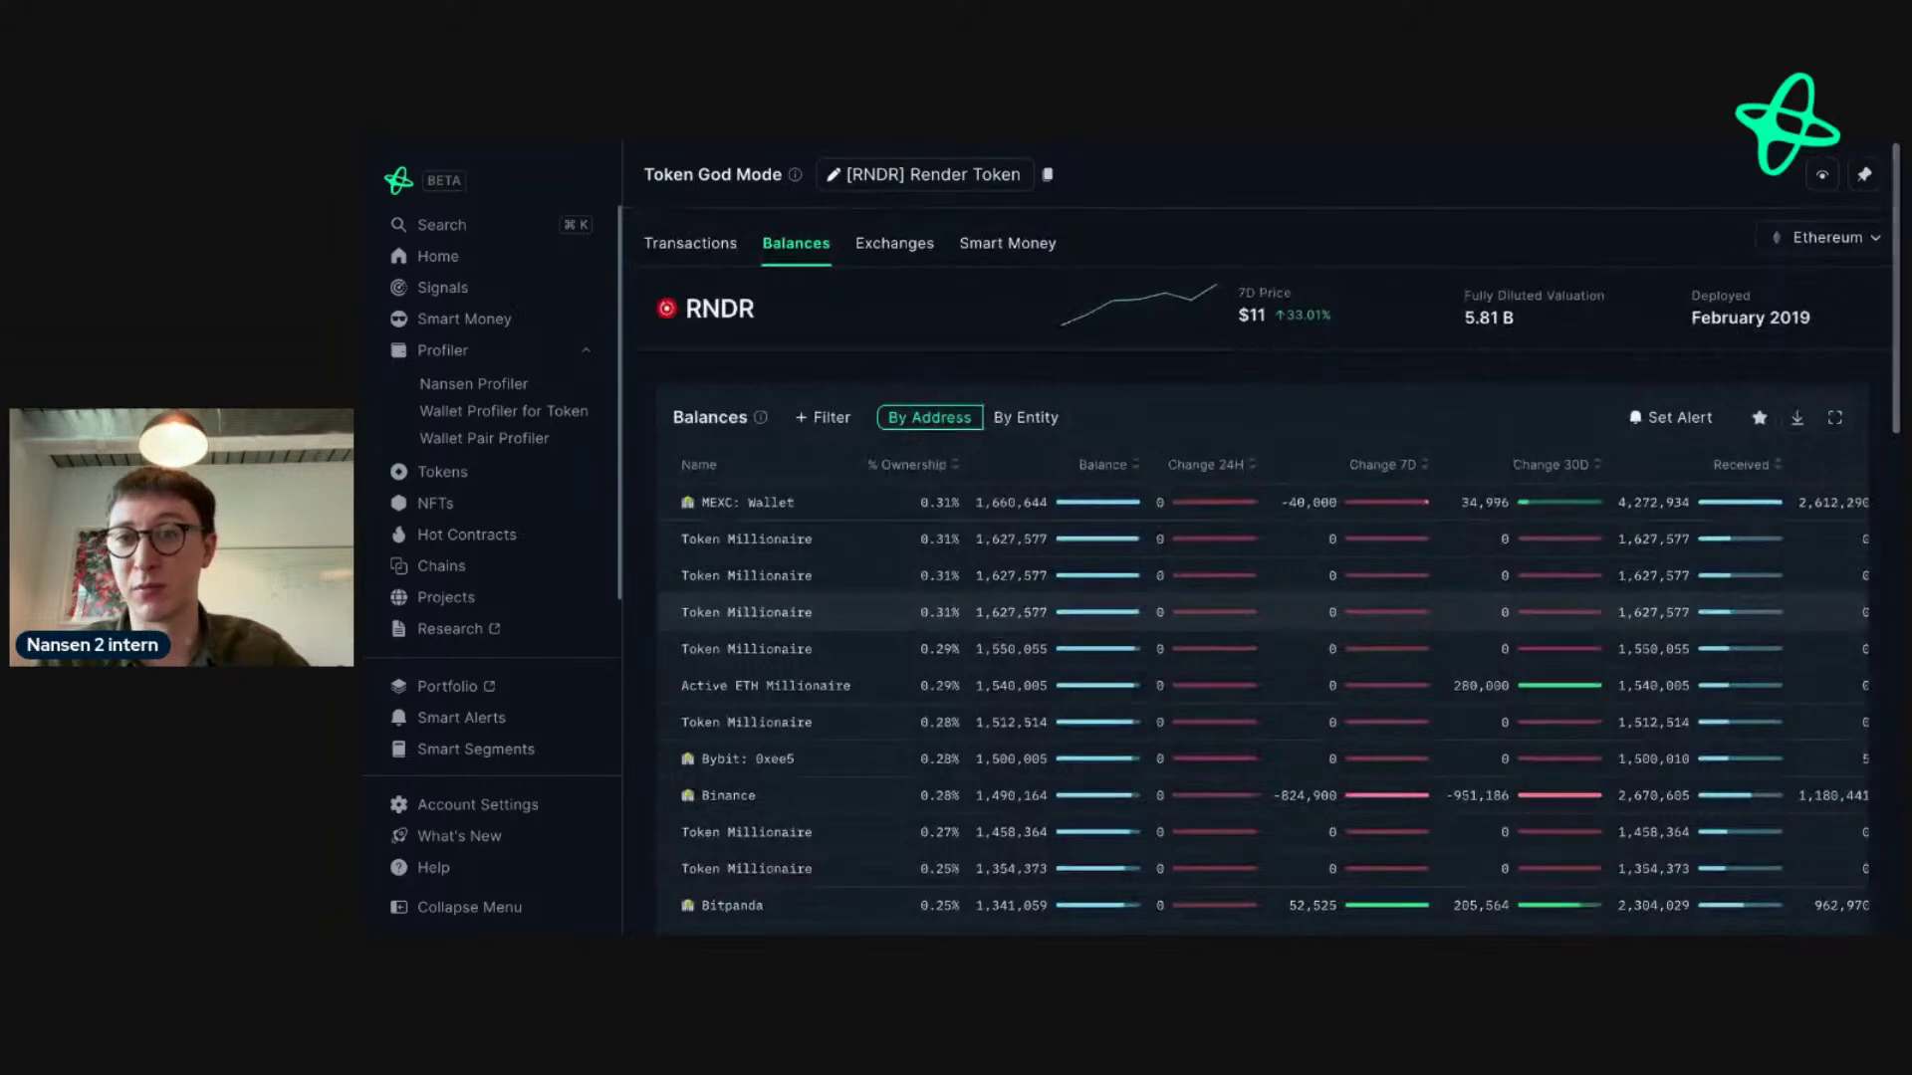
scroll(997, 627, down, 2)
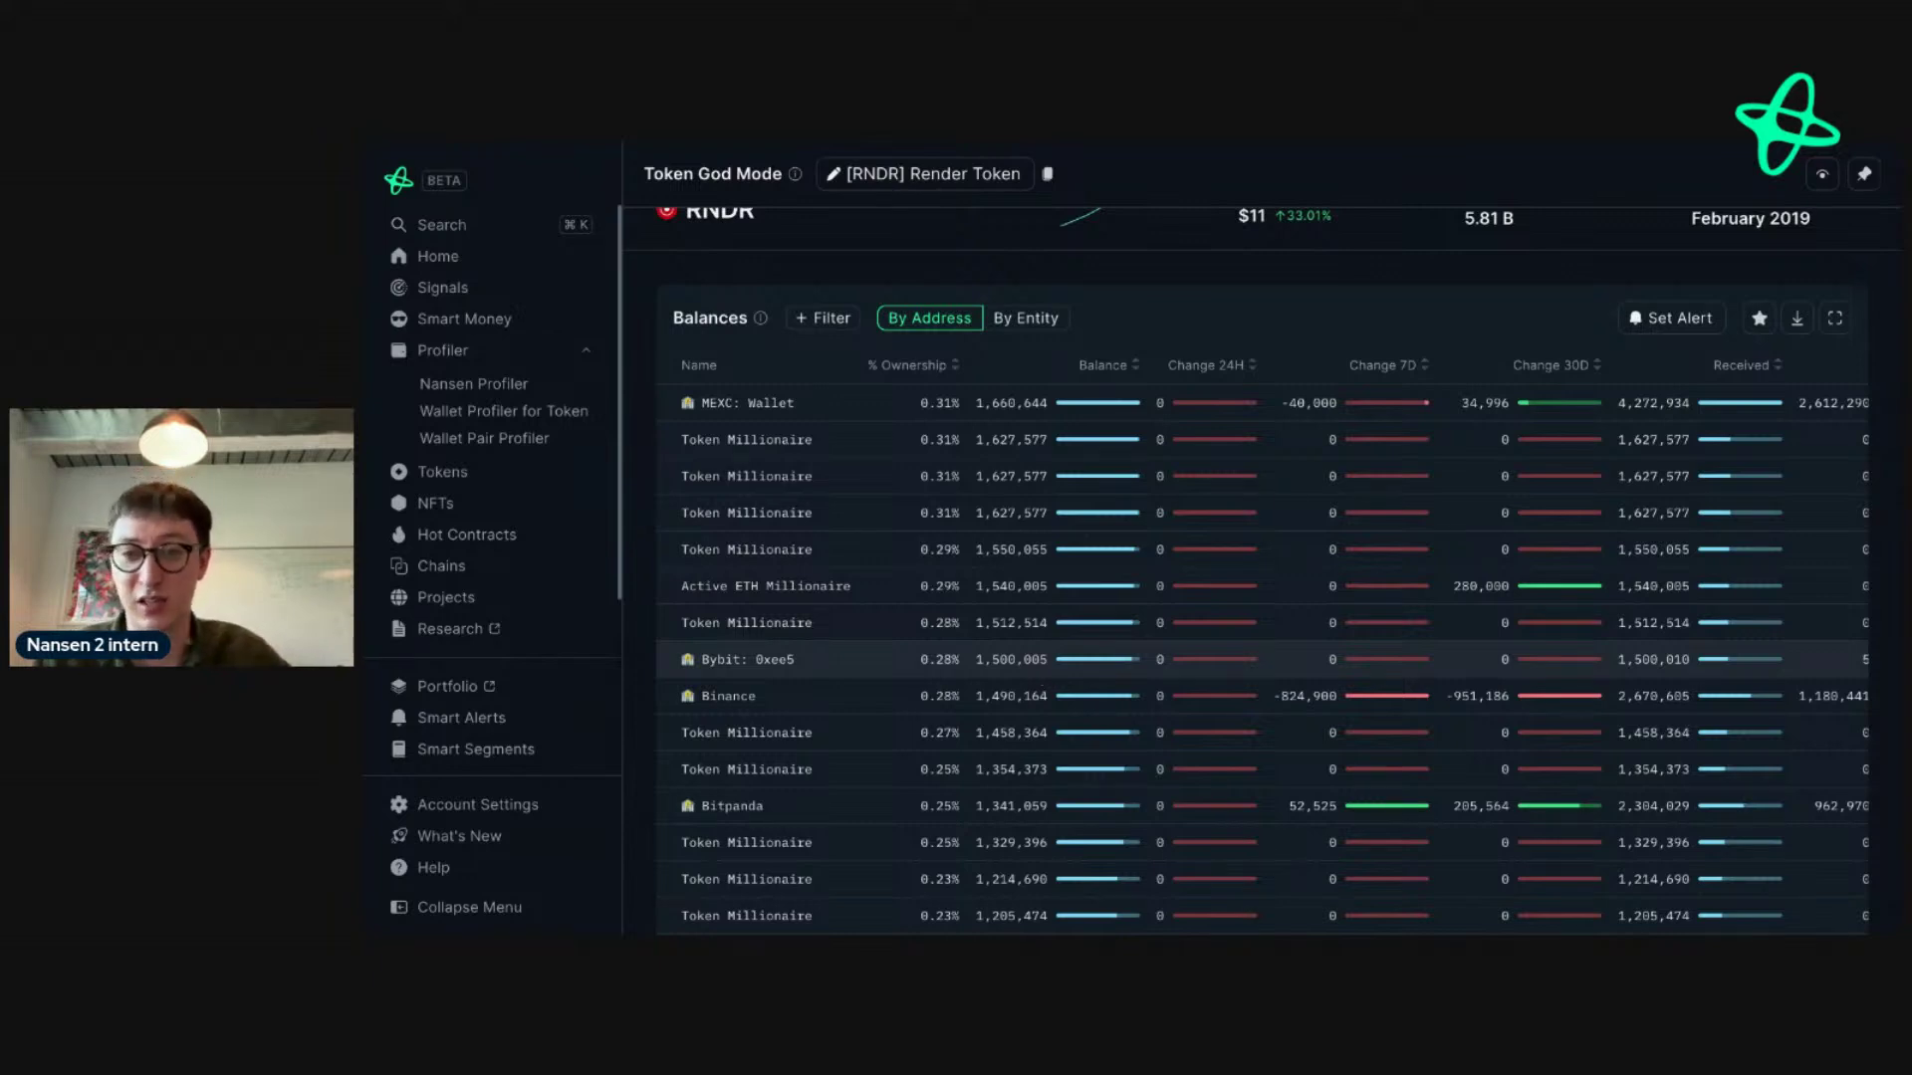
scroll(1263, 657, down, 3)
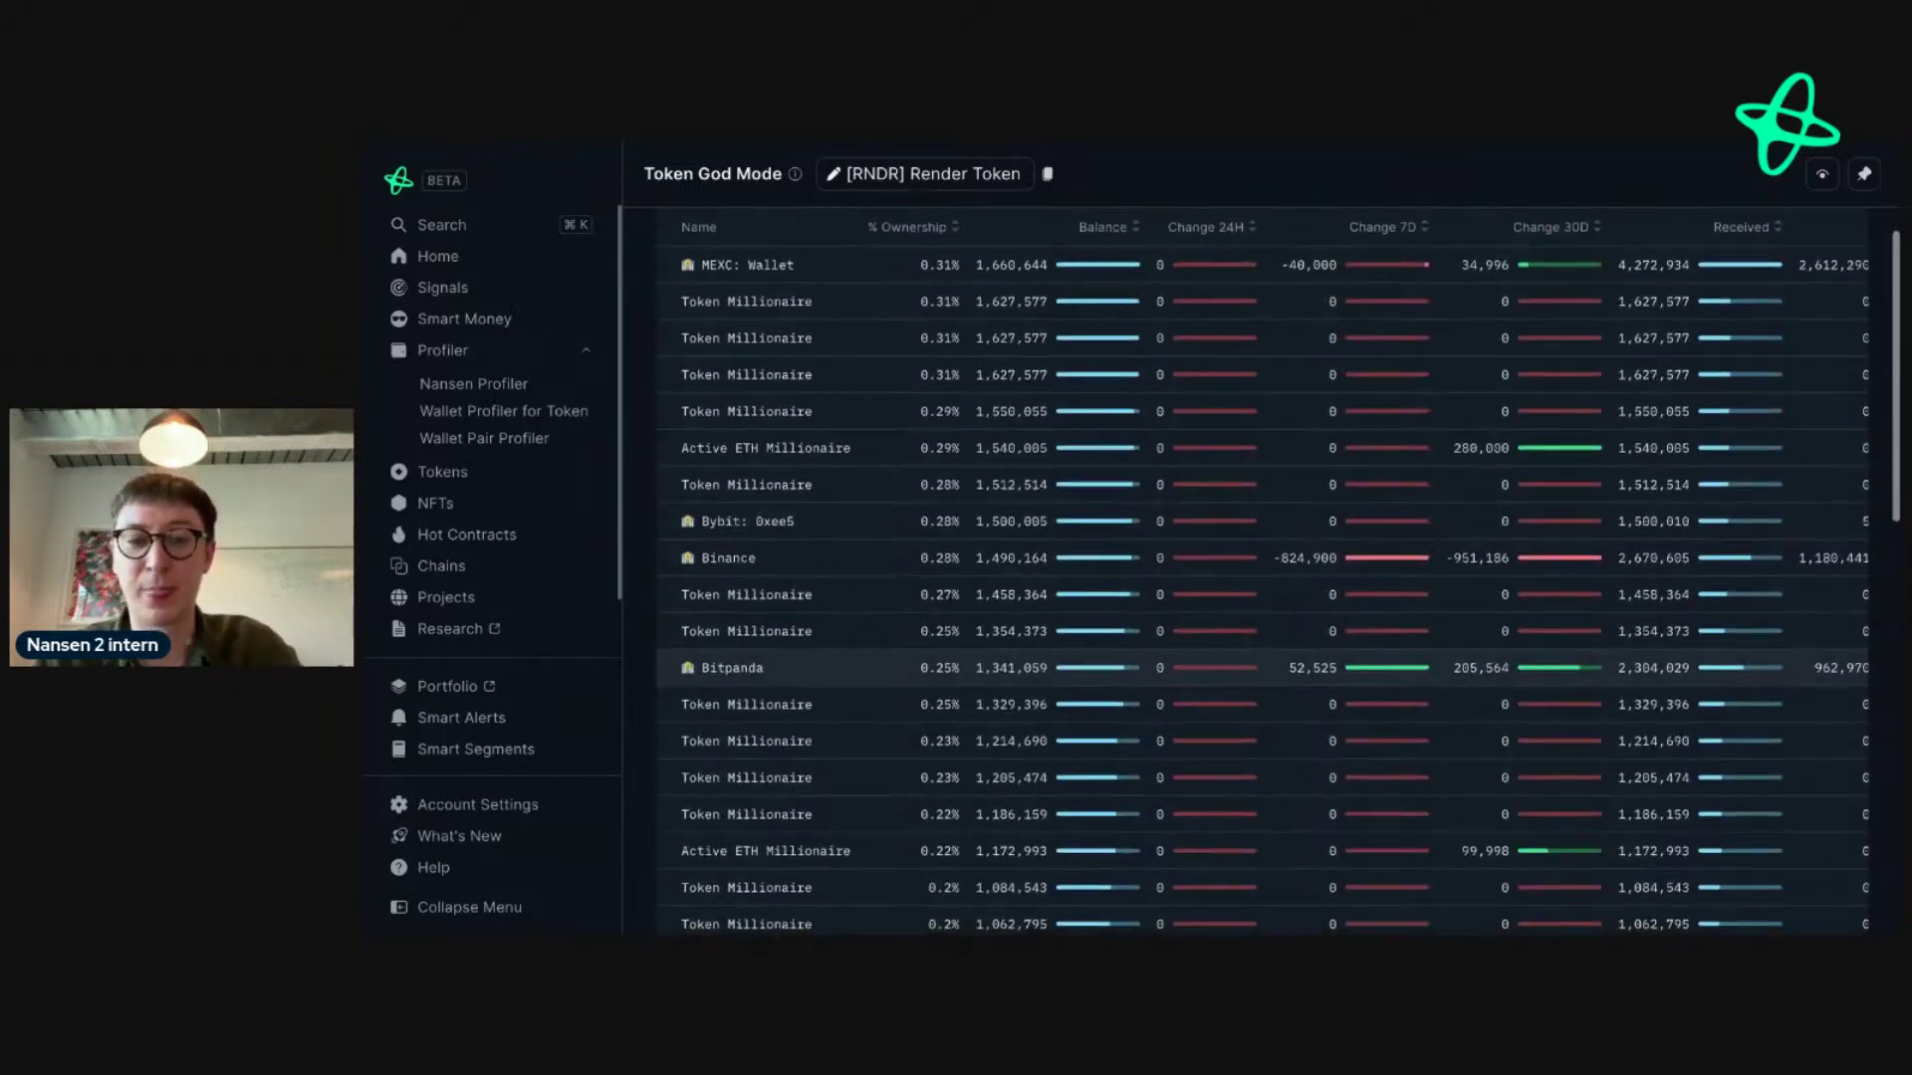
scroll(1262, 668, up, 3)
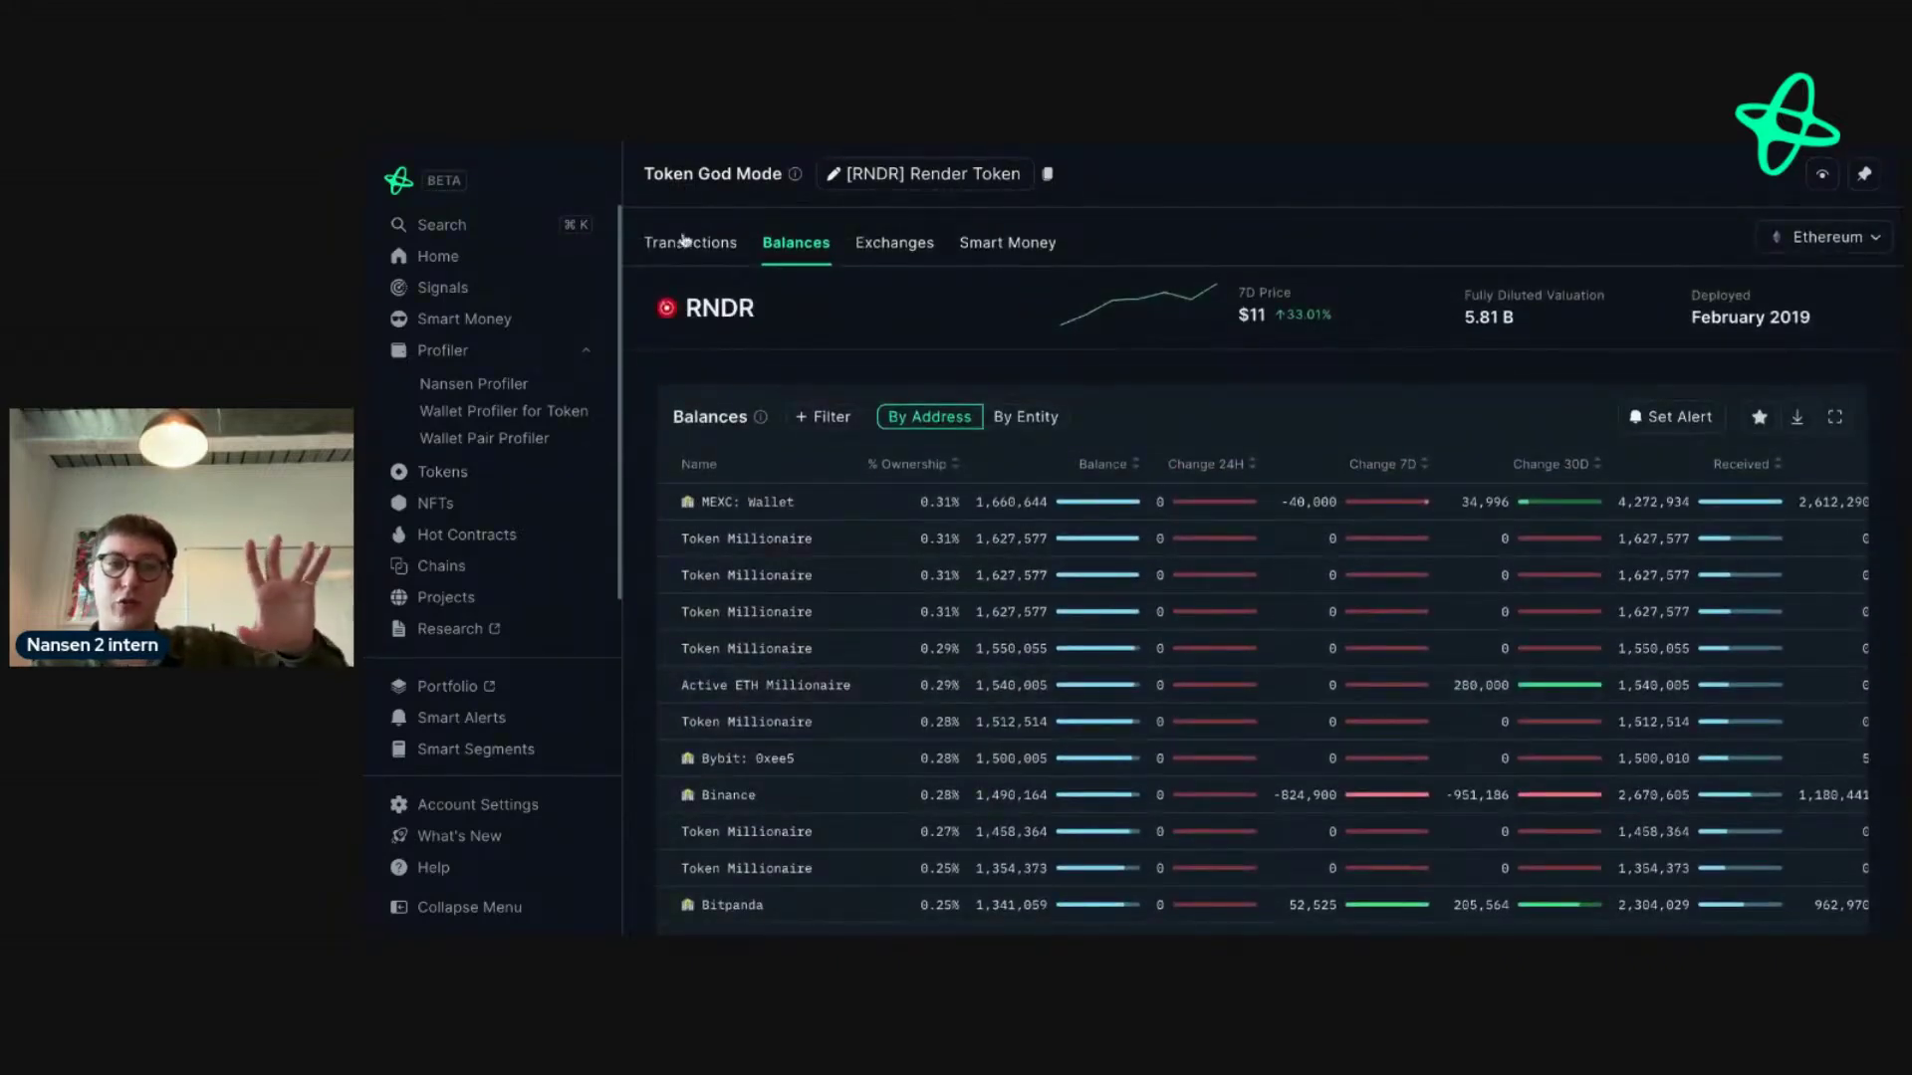
- Review RNDR's Who Bought? panel under Transactions, then return to the top Balances holders
click(697, 243)
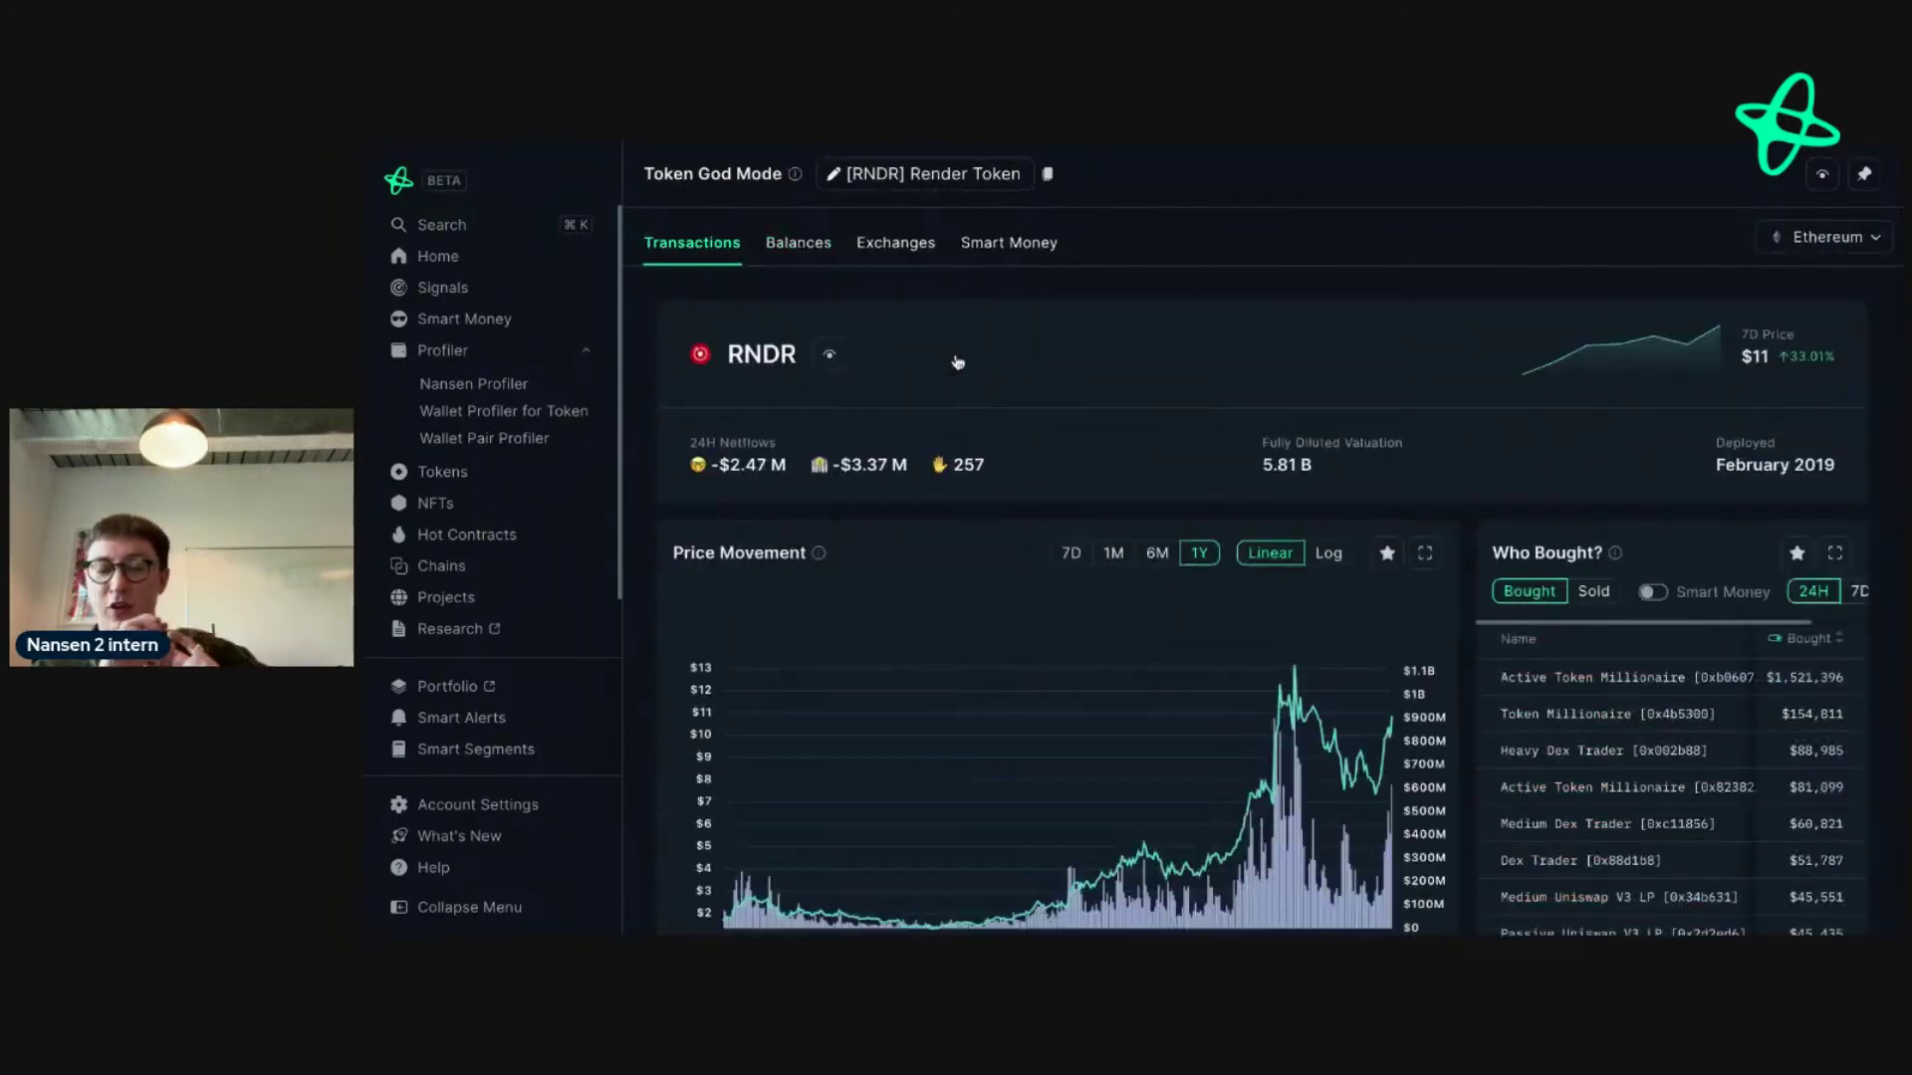
scroll(1049, 348, down, 2)
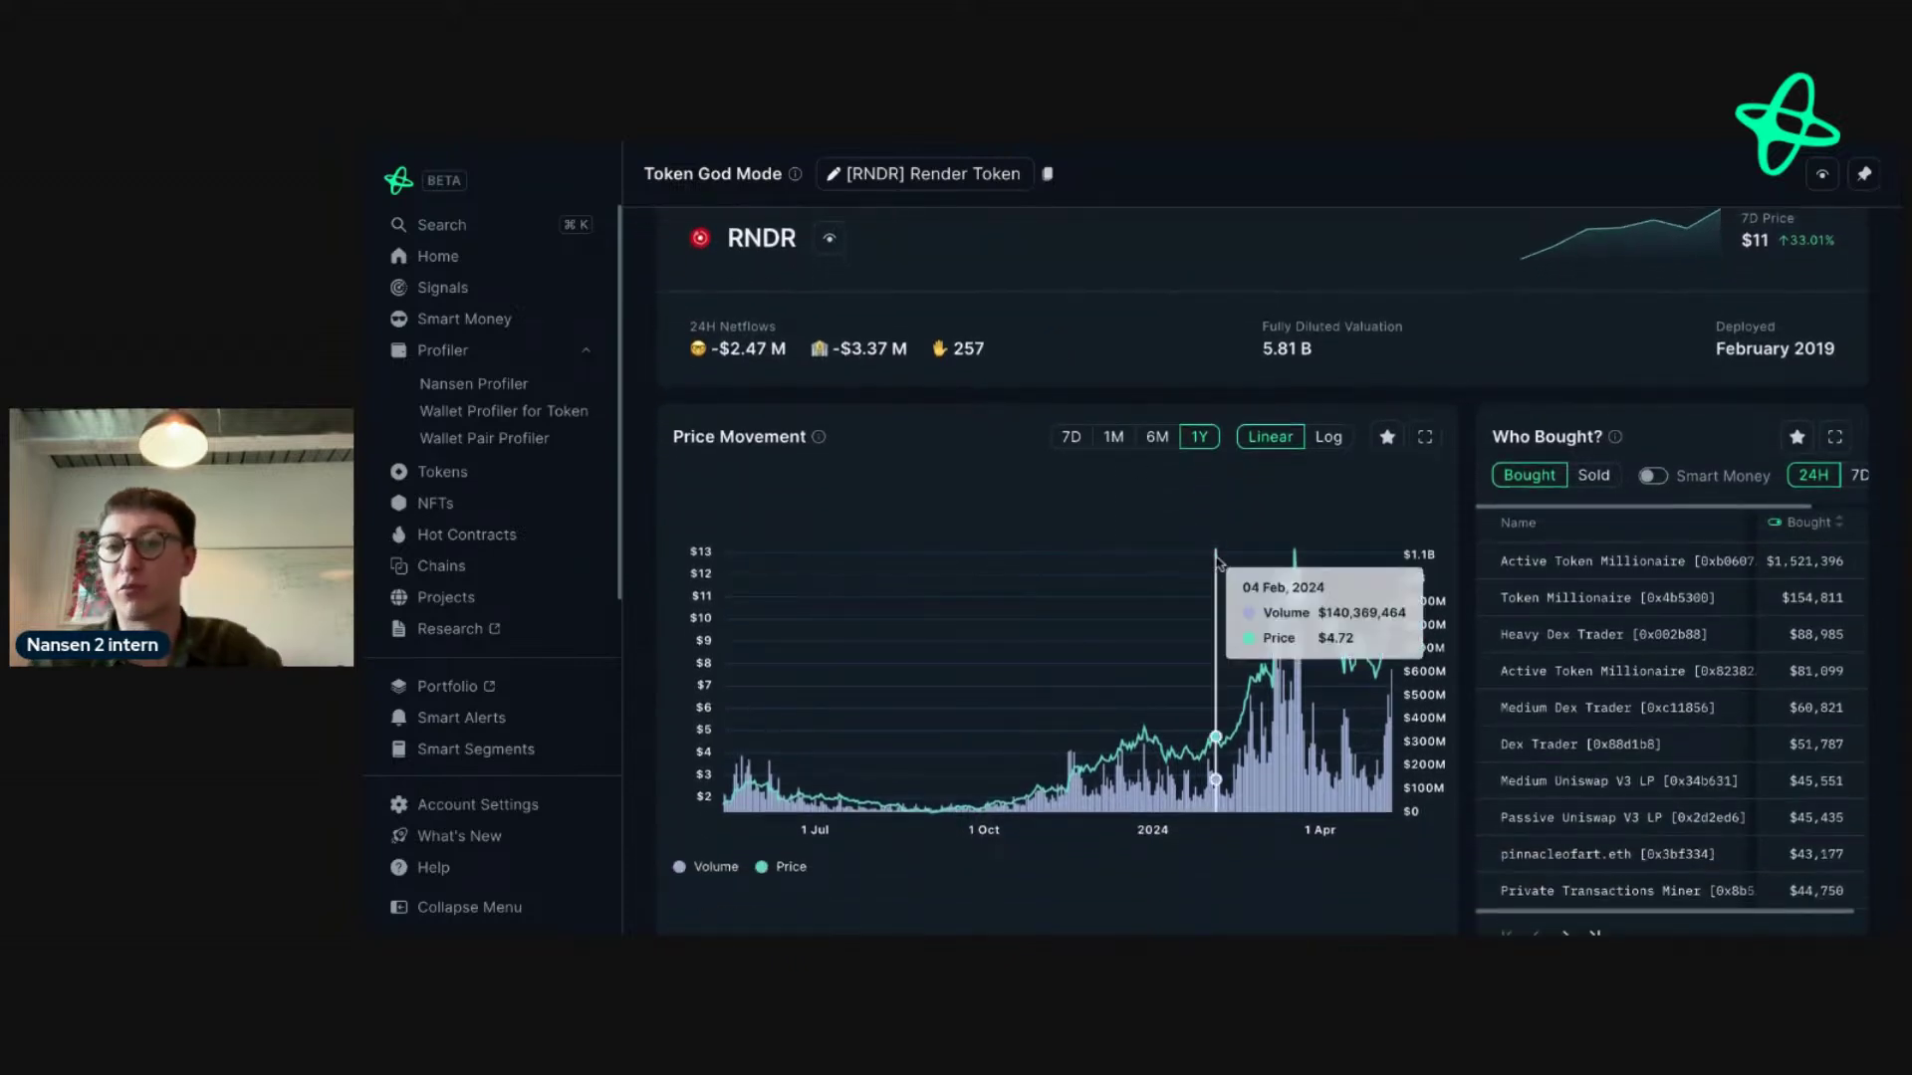
scroll(1660, 451, down, 1)
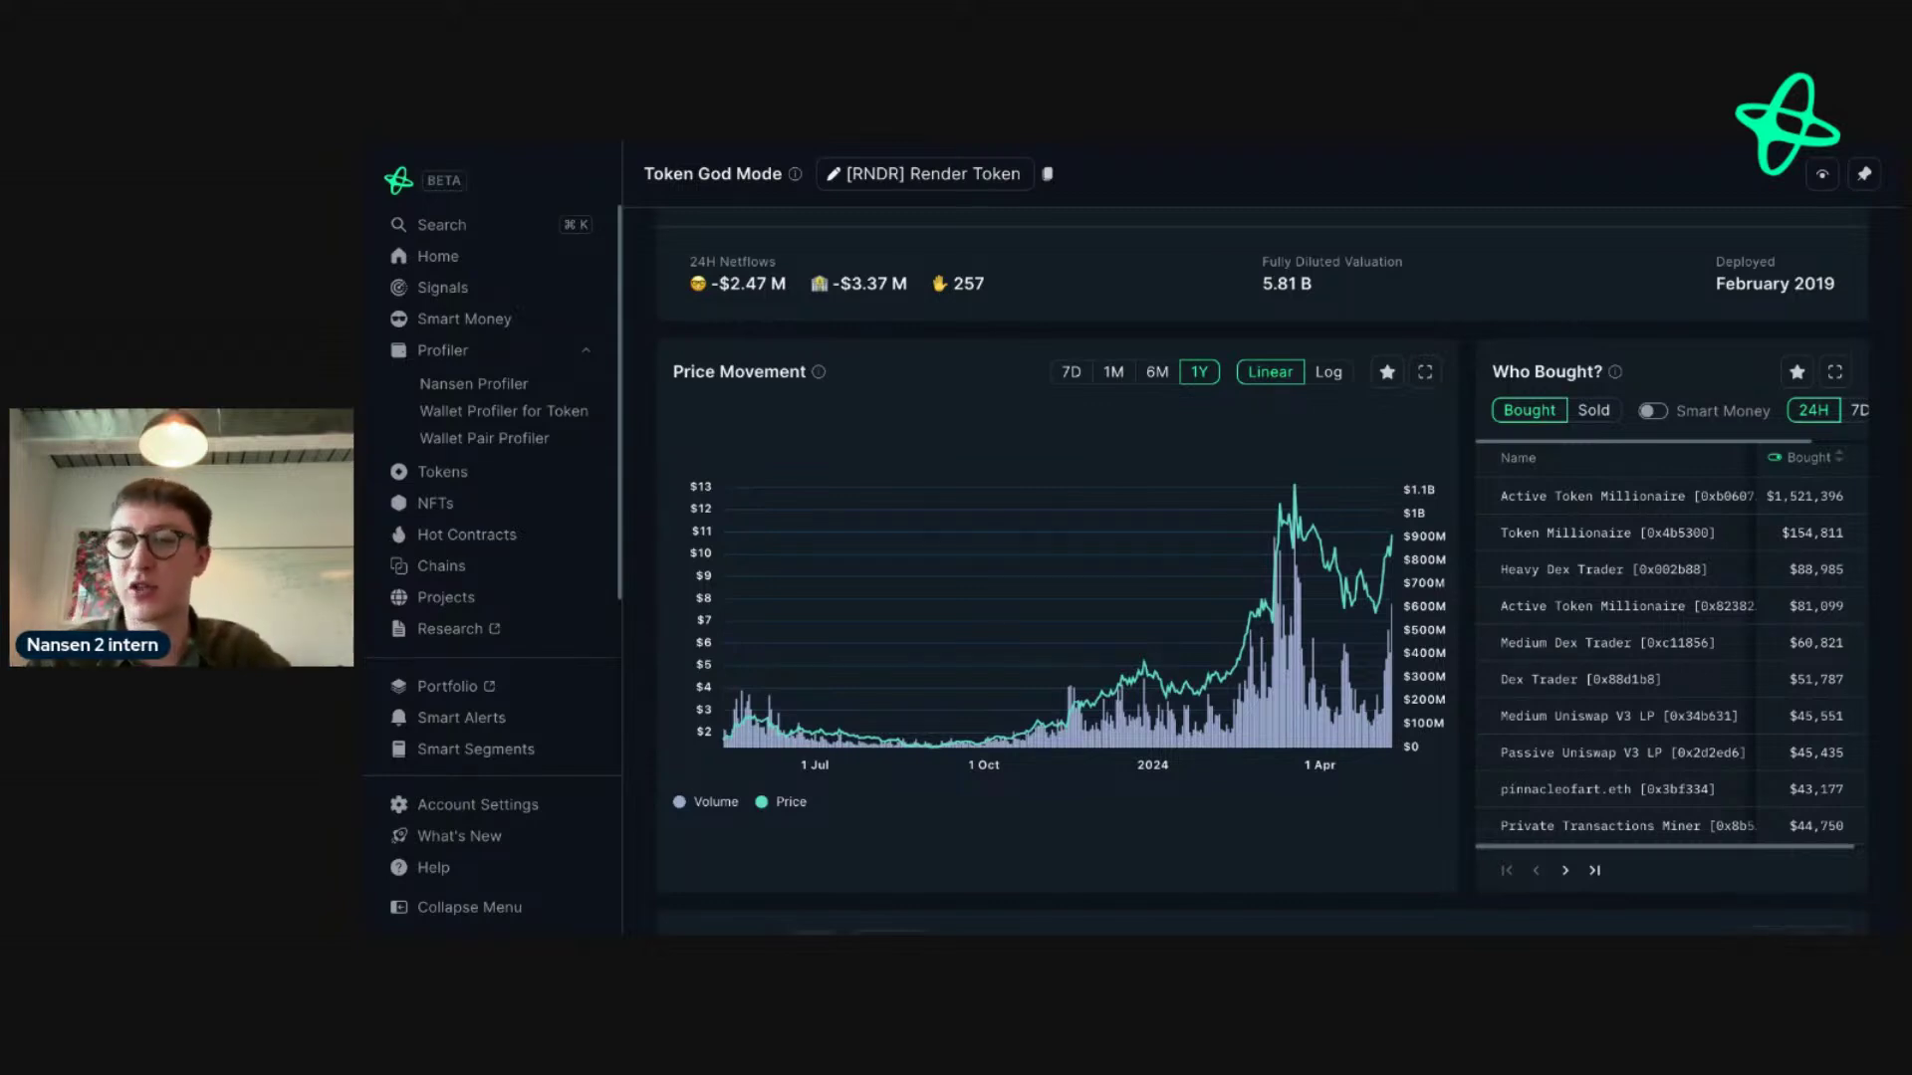
mouse_move(1573, 535)
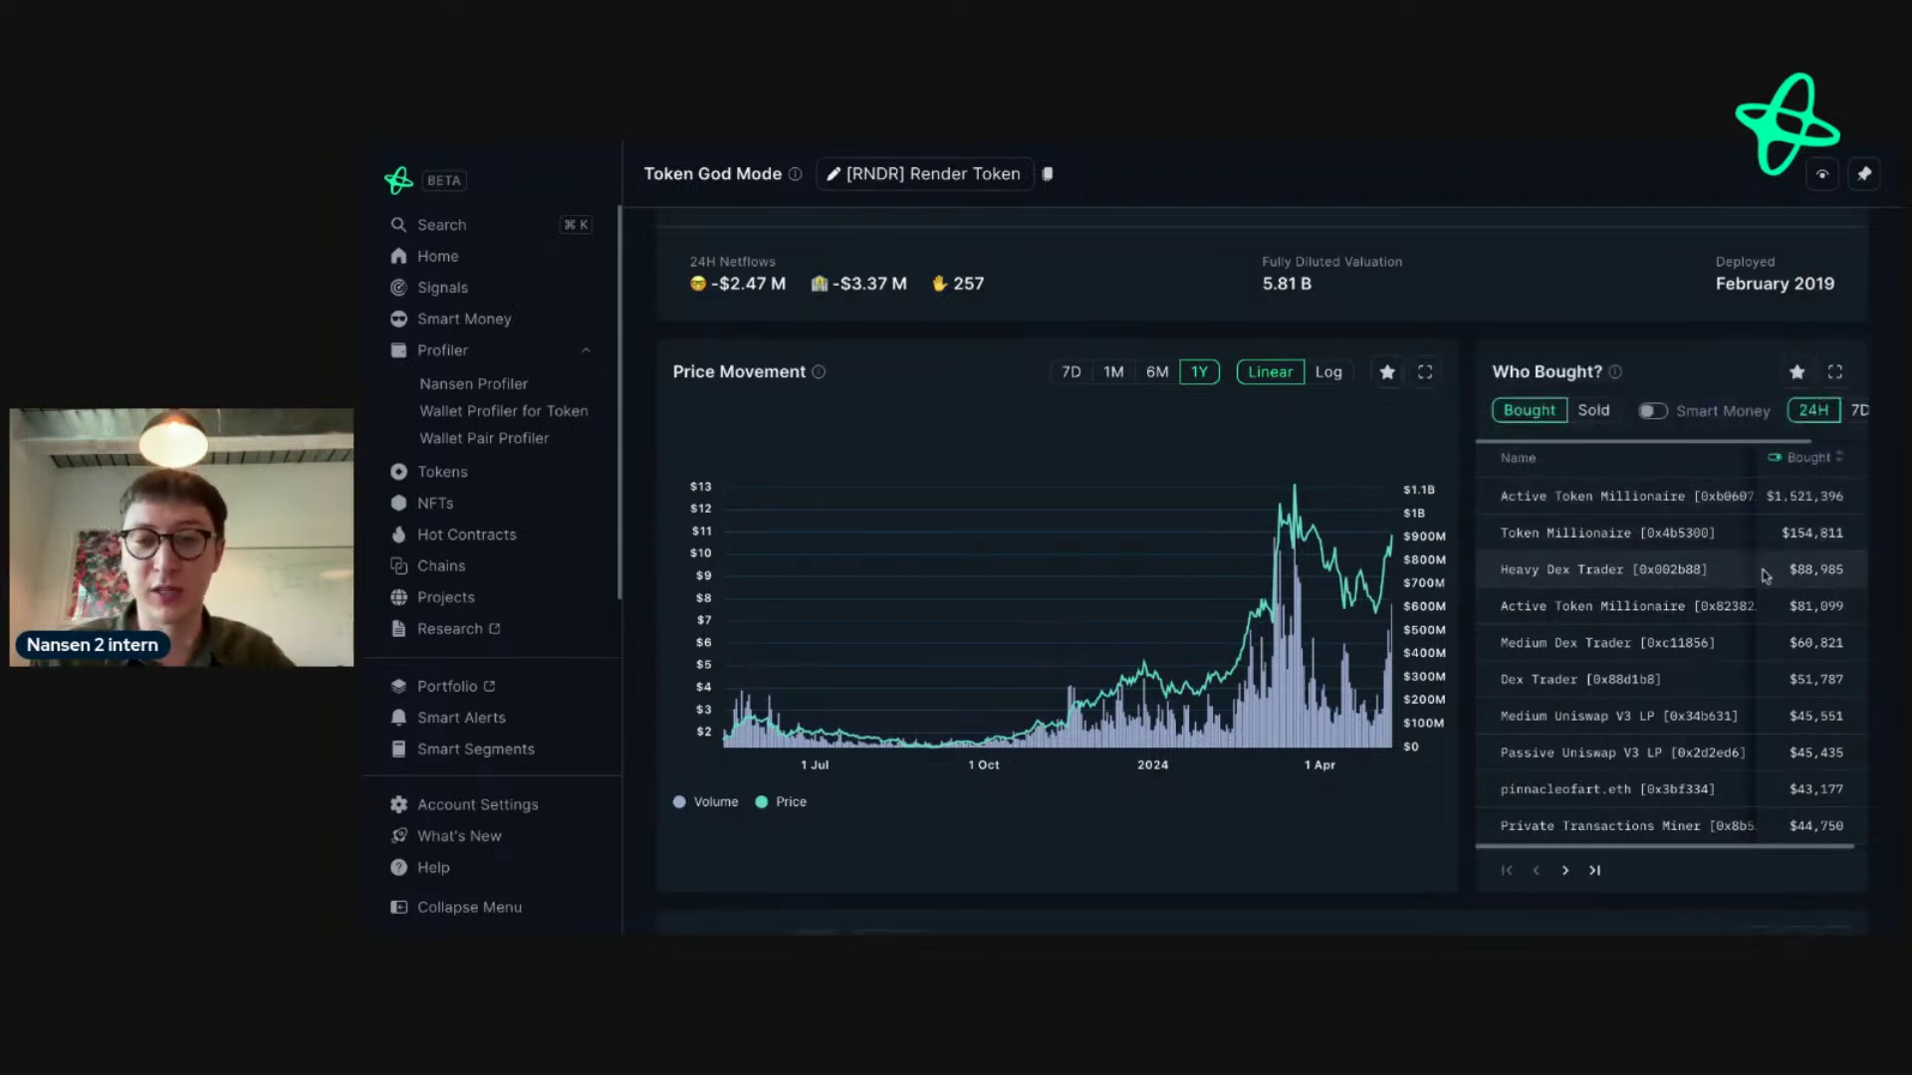
scroll(1272, 842, up, 1)
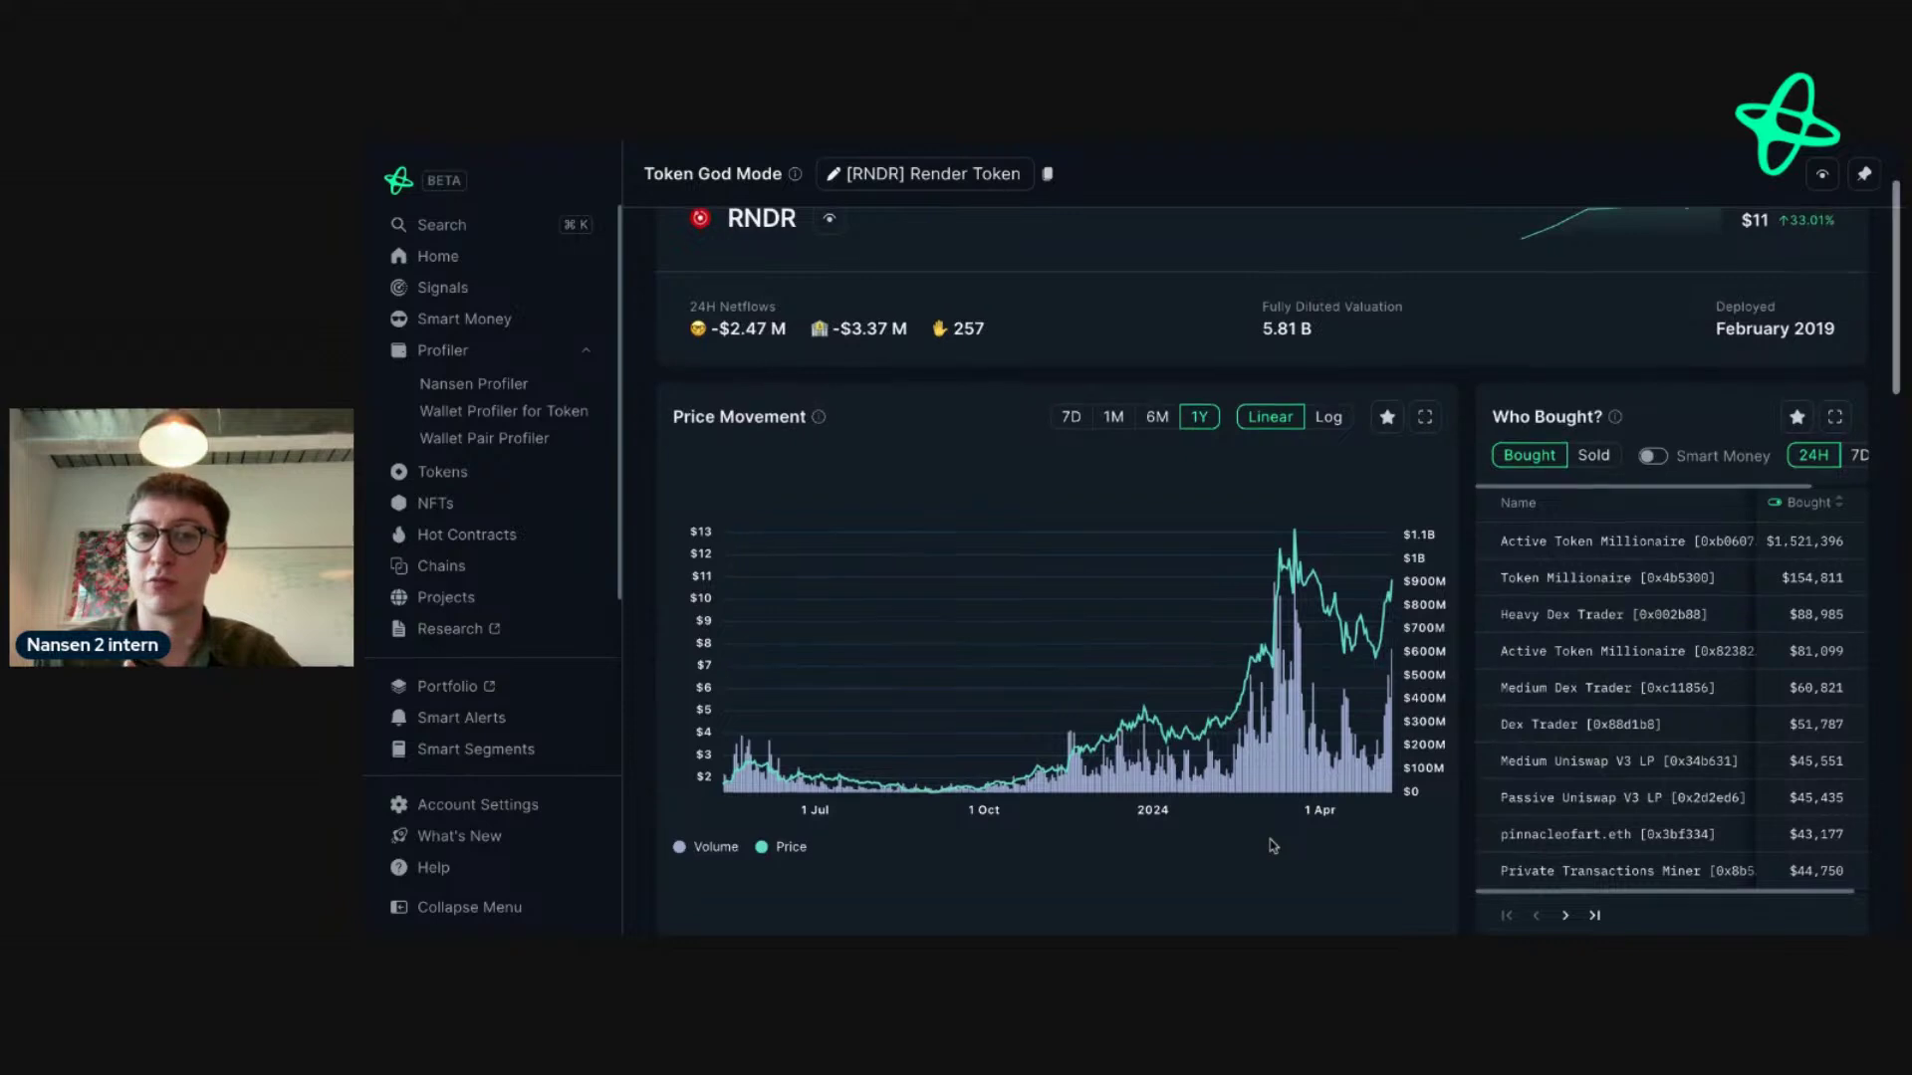
scroll(1272, 845, up, 3)
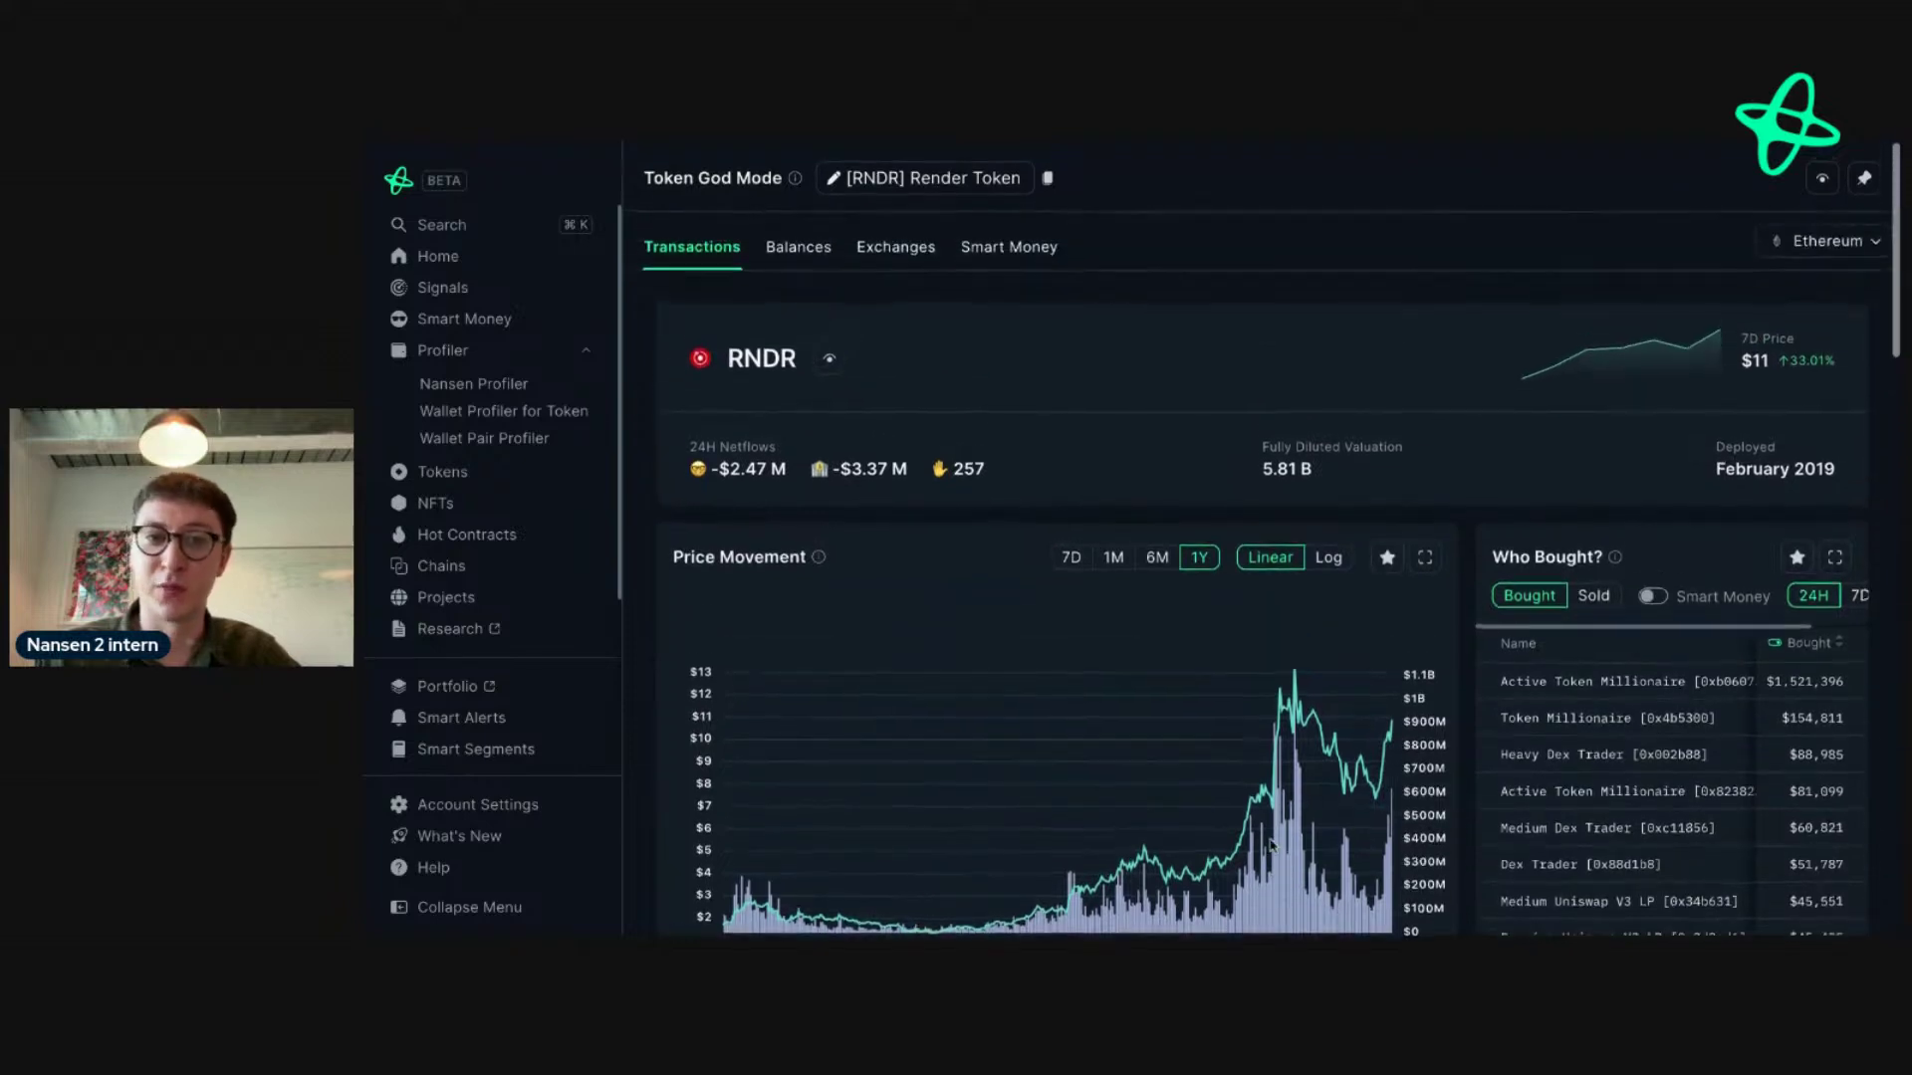
click(806, 252)
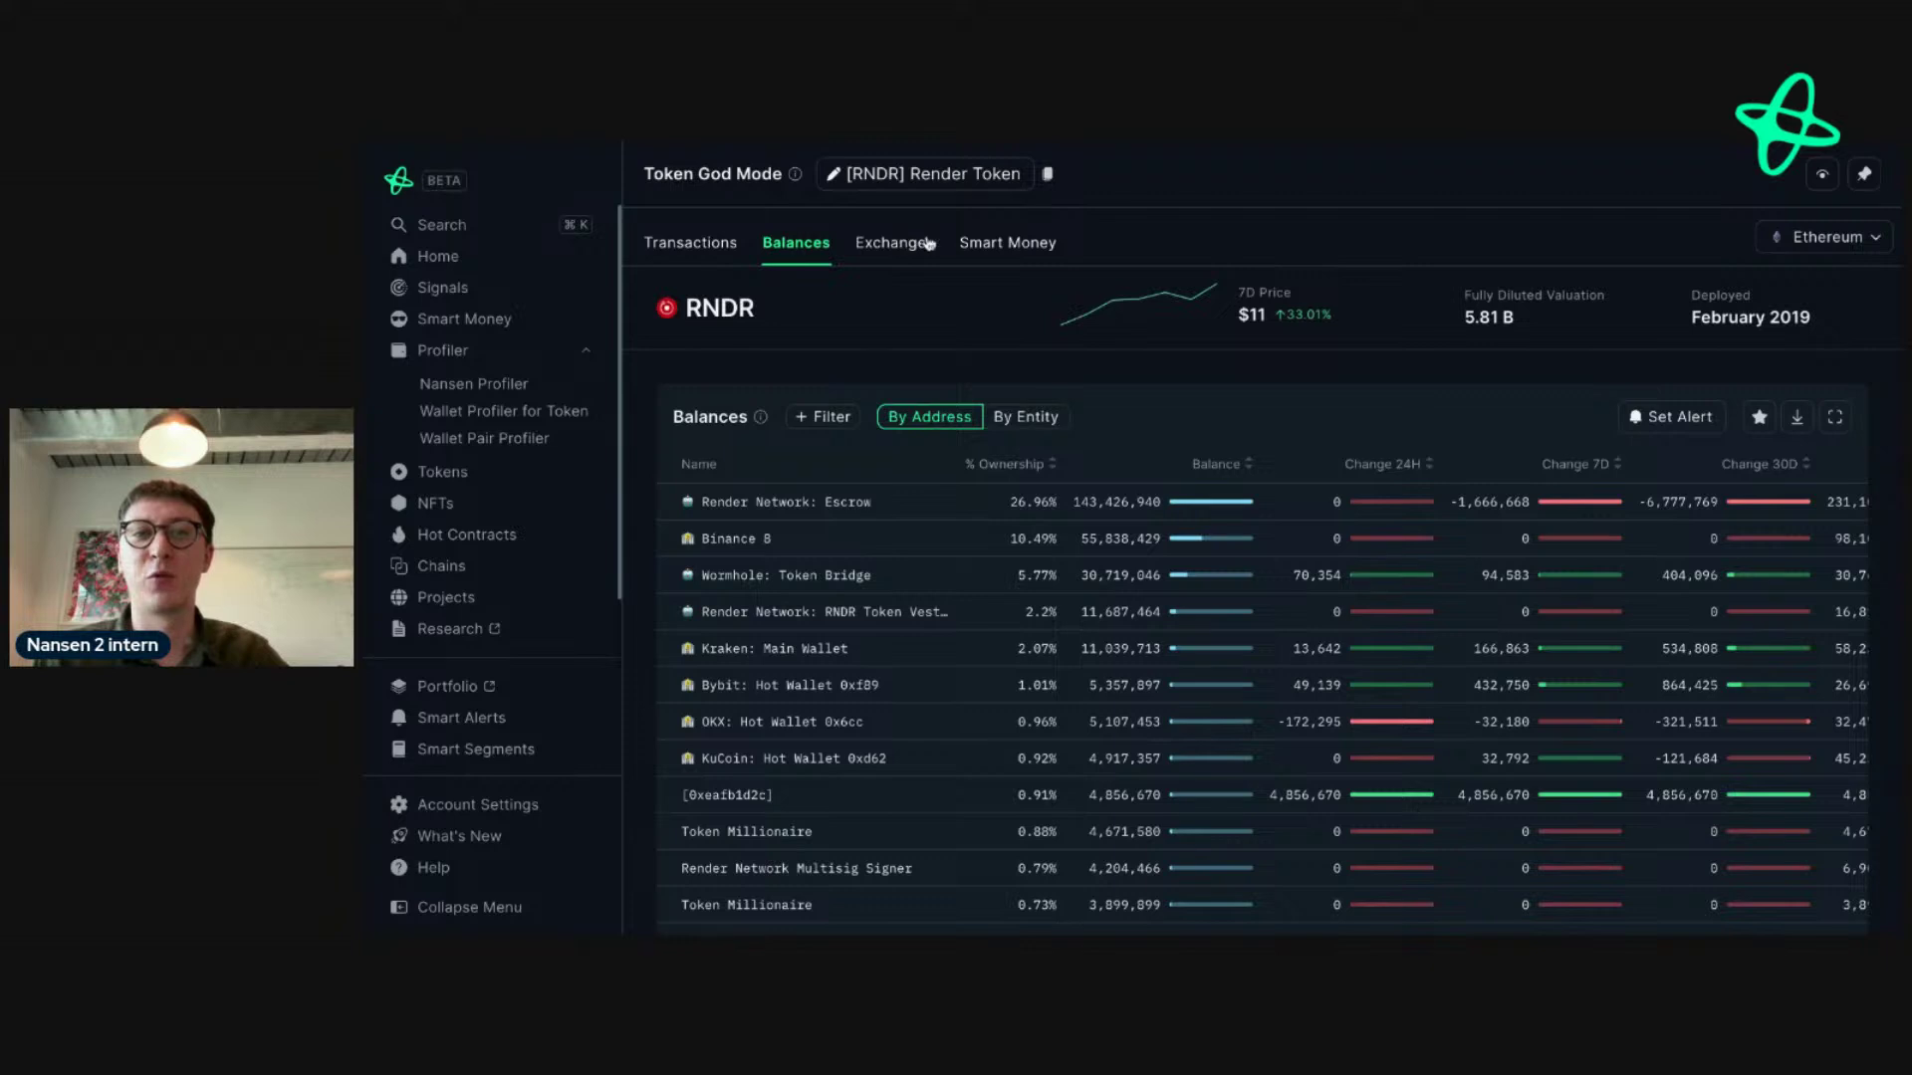
- Show the Smart Money chart of total RNDR balance versus holder count since 2019
click(982, 249)
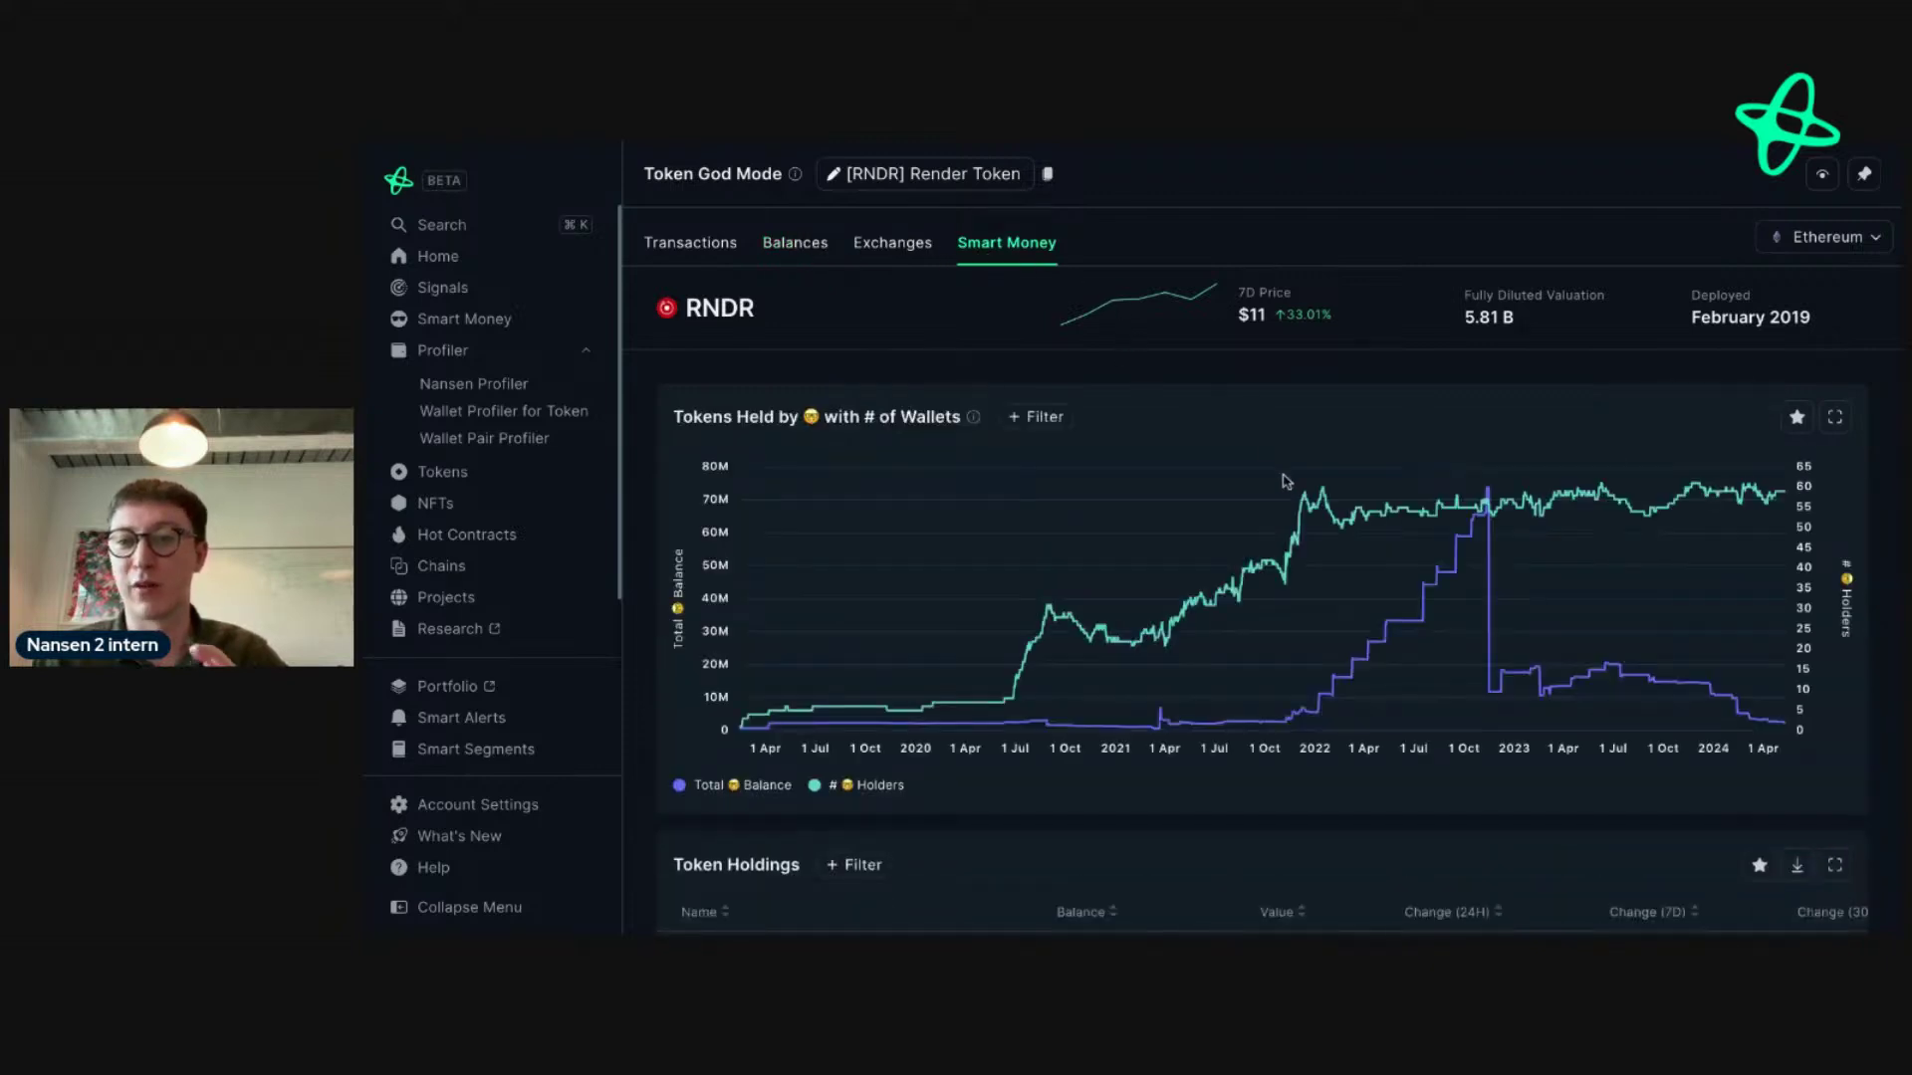
mouse_move(1285, 480)
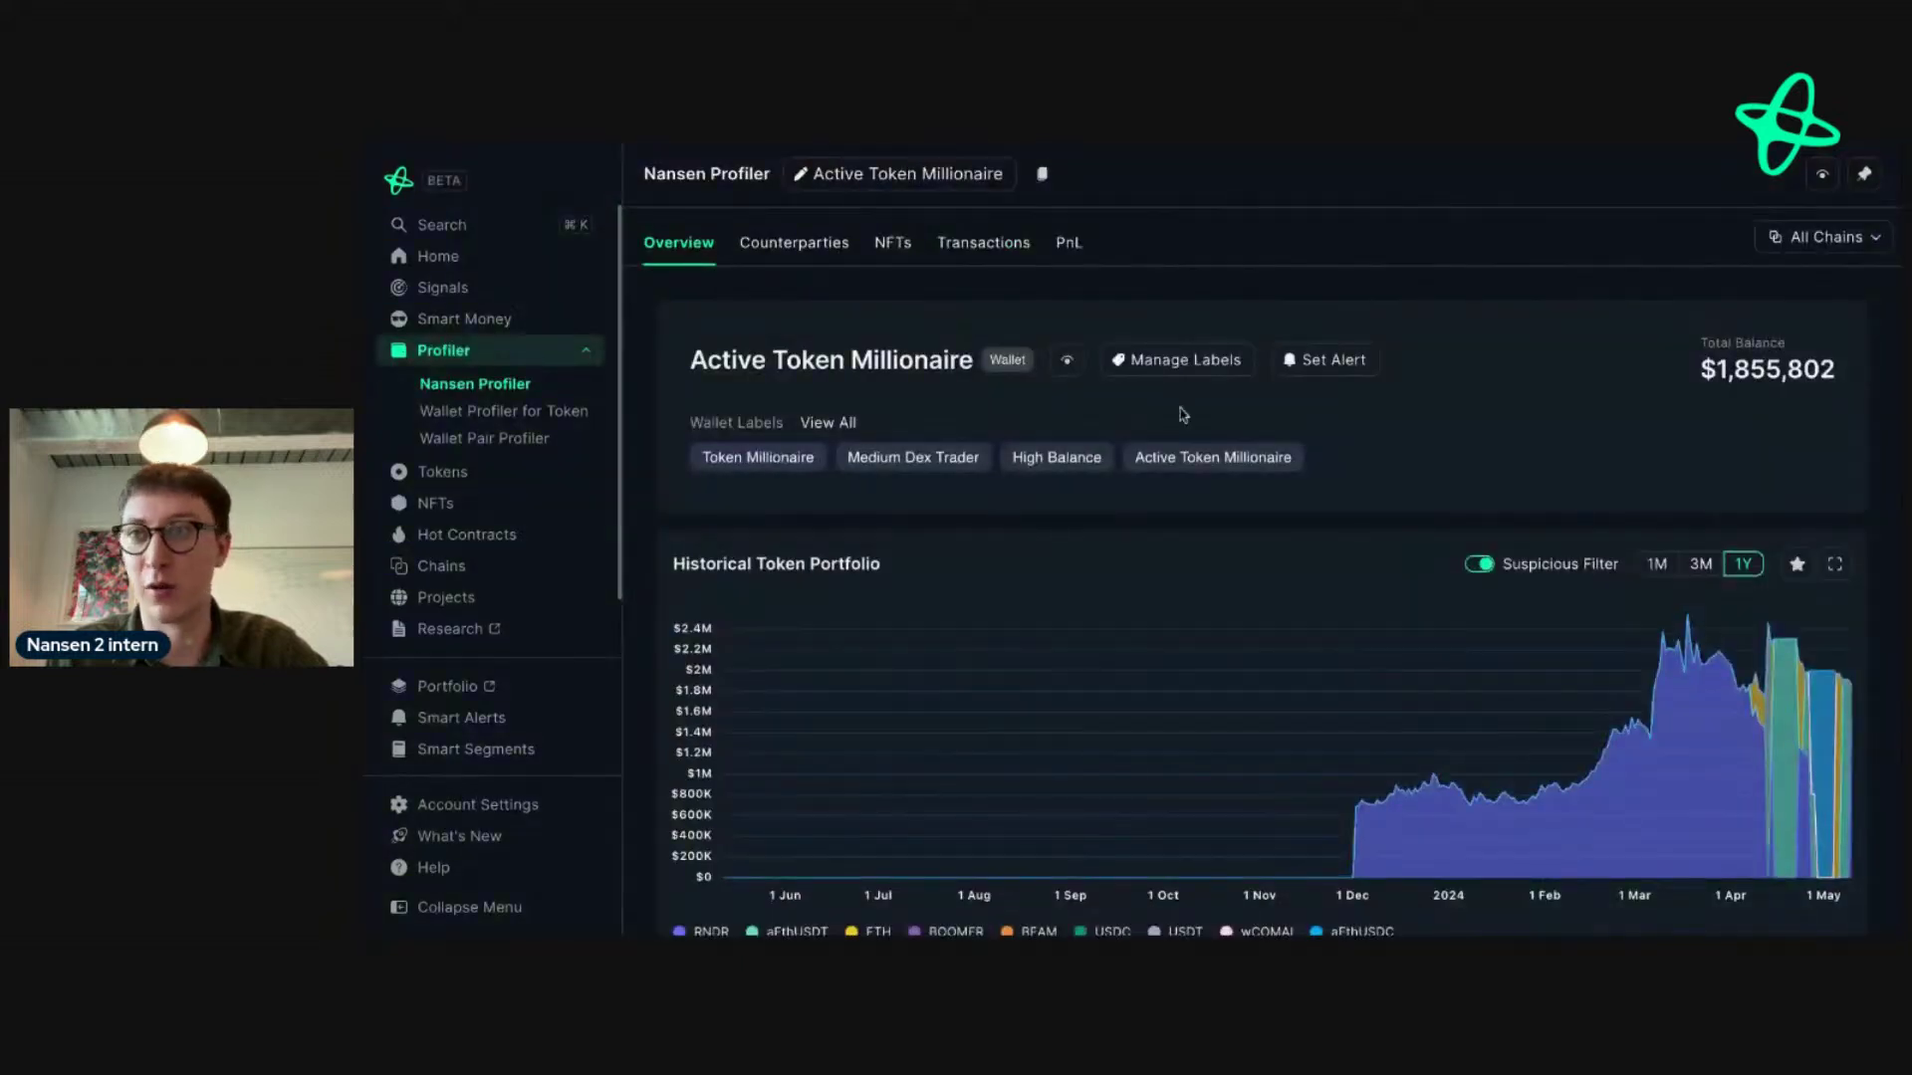
scroll(1183, 415, down, 4)
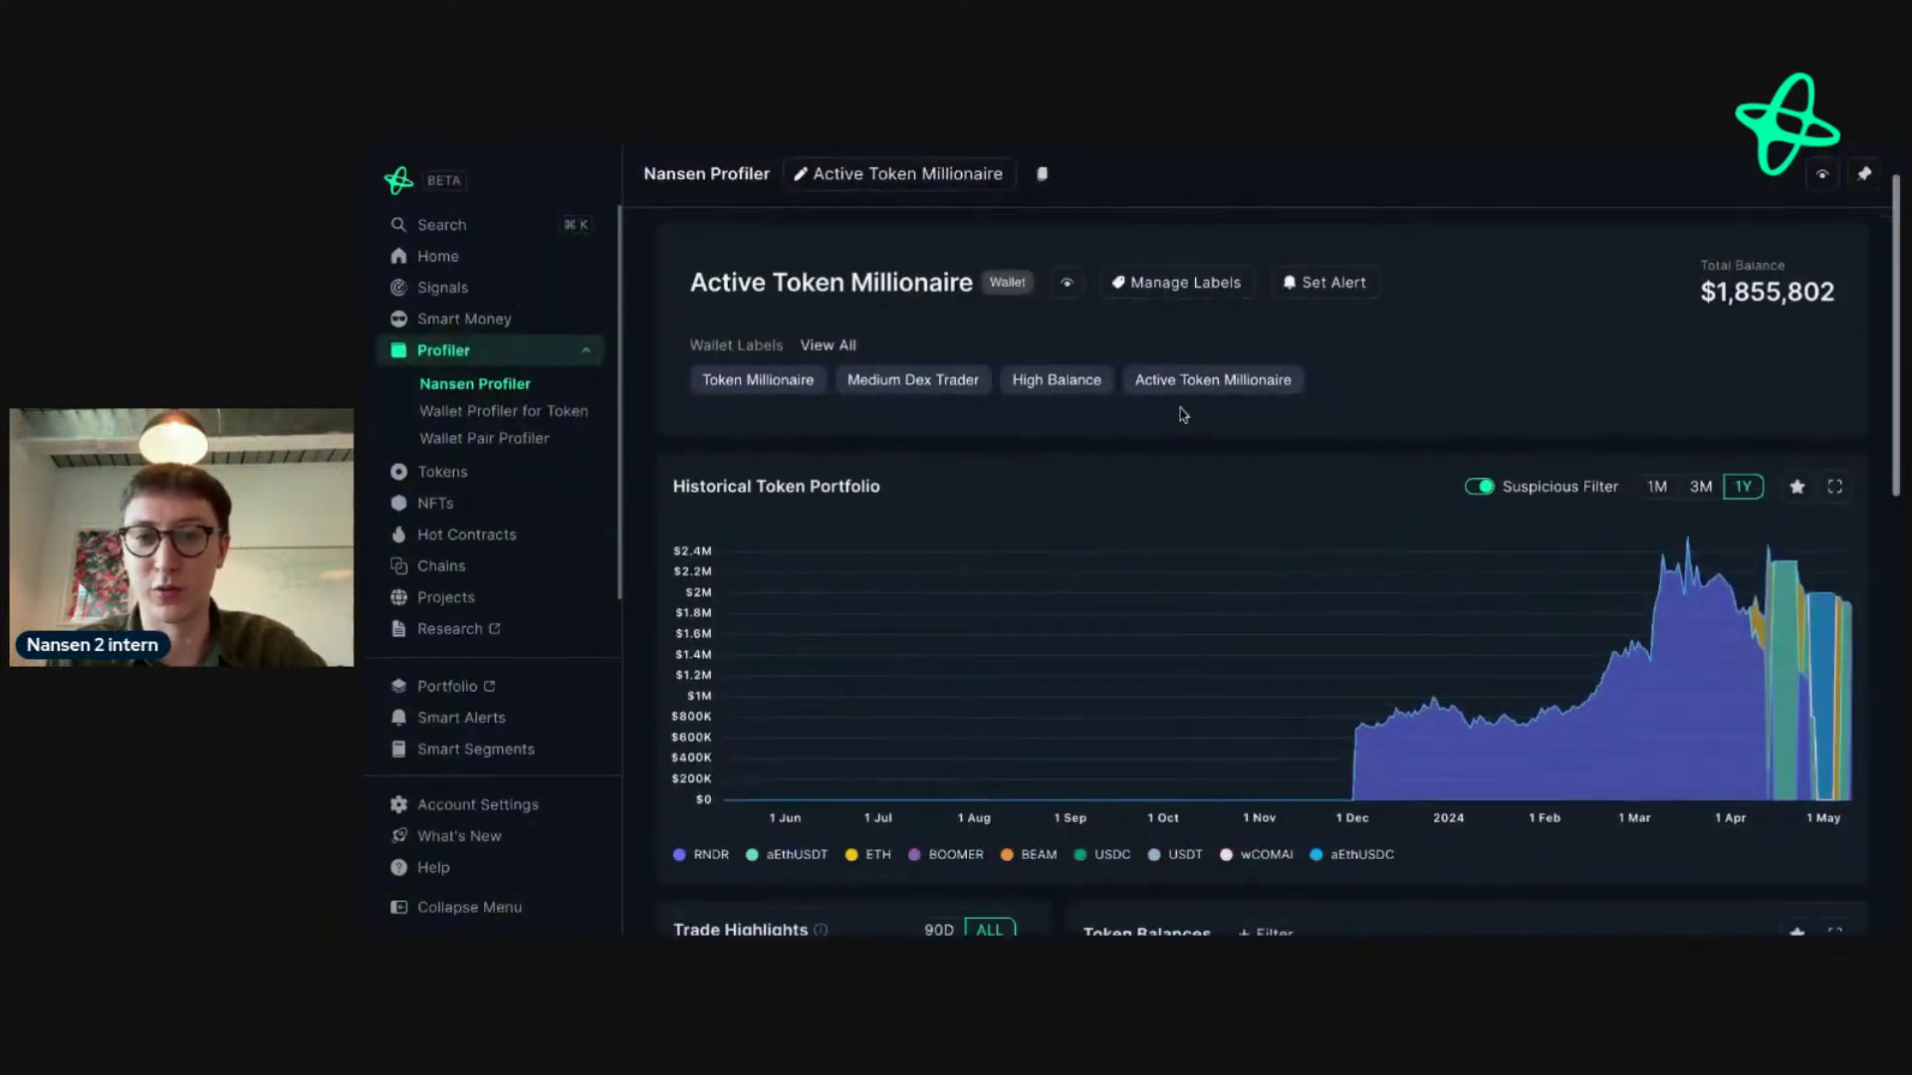
scroll(1183, 415, down, 2)
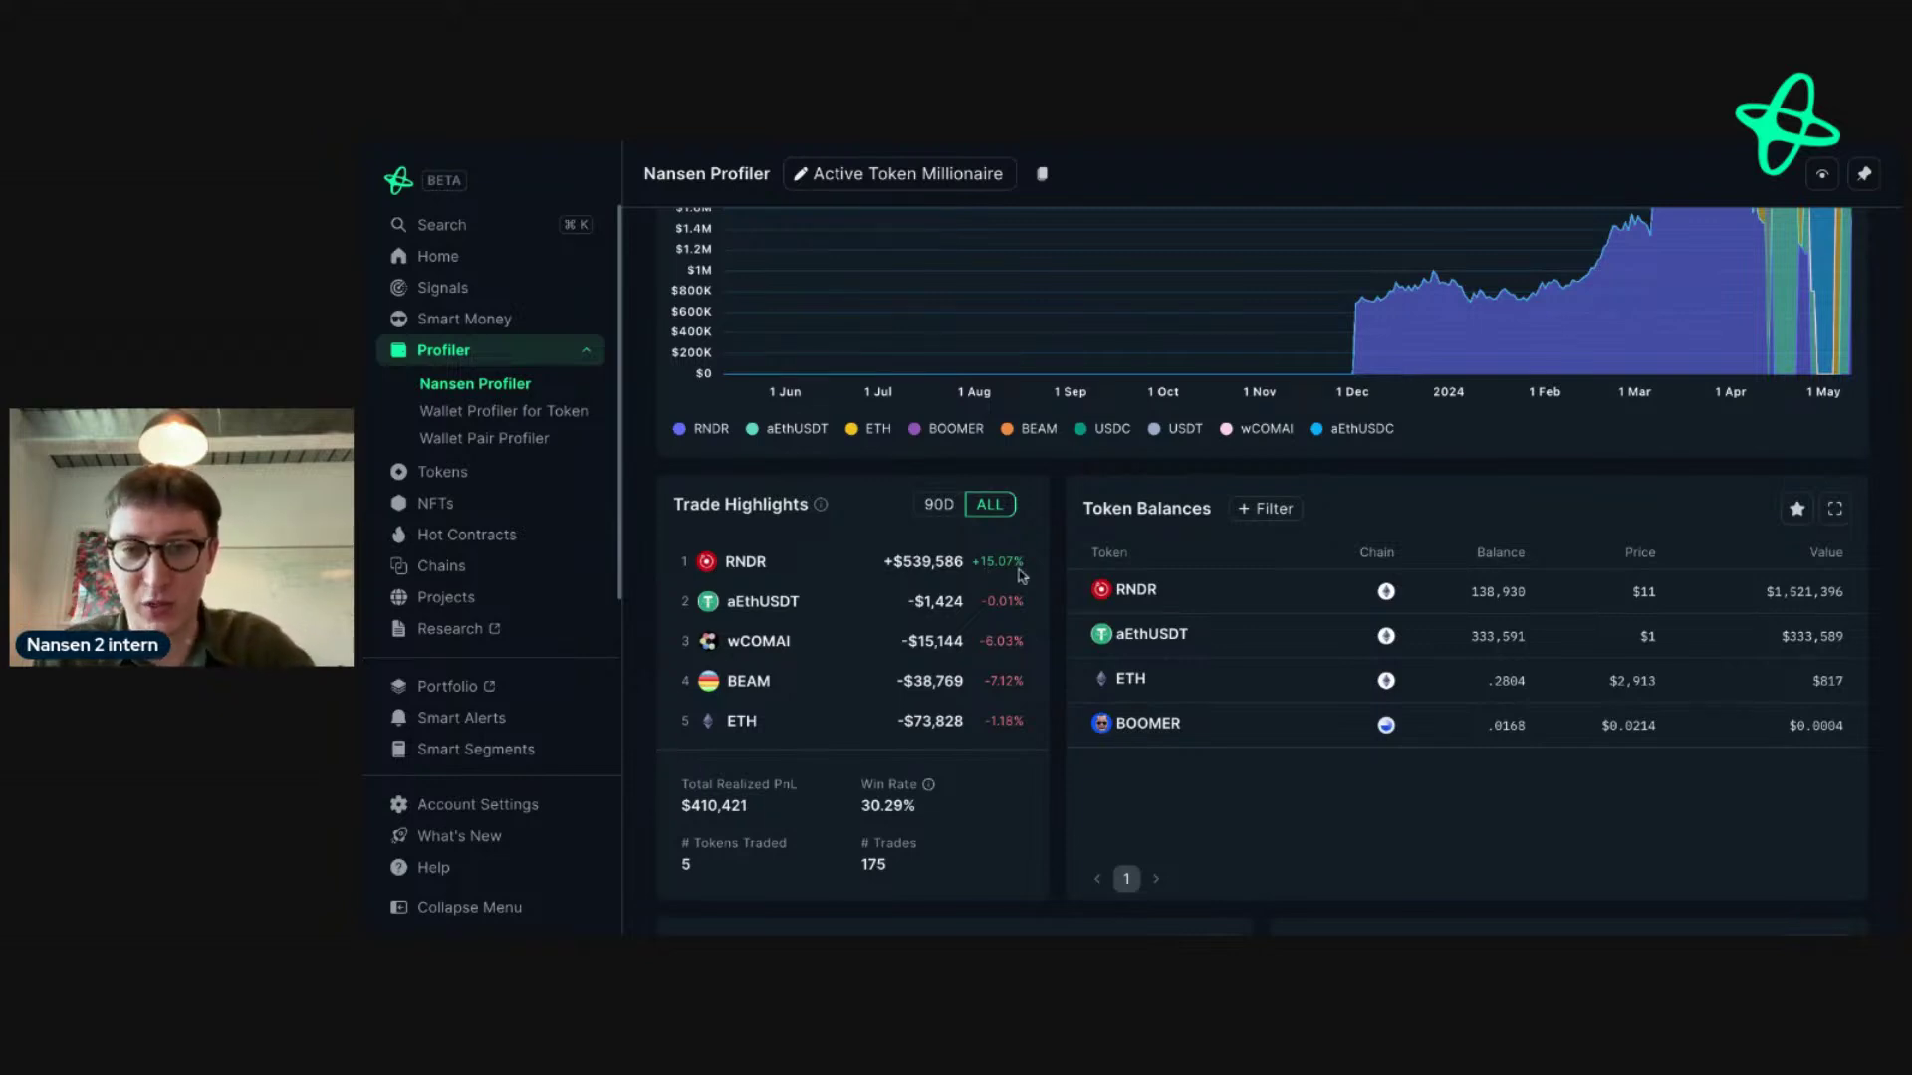
scroll(1295, 637, up, 2)
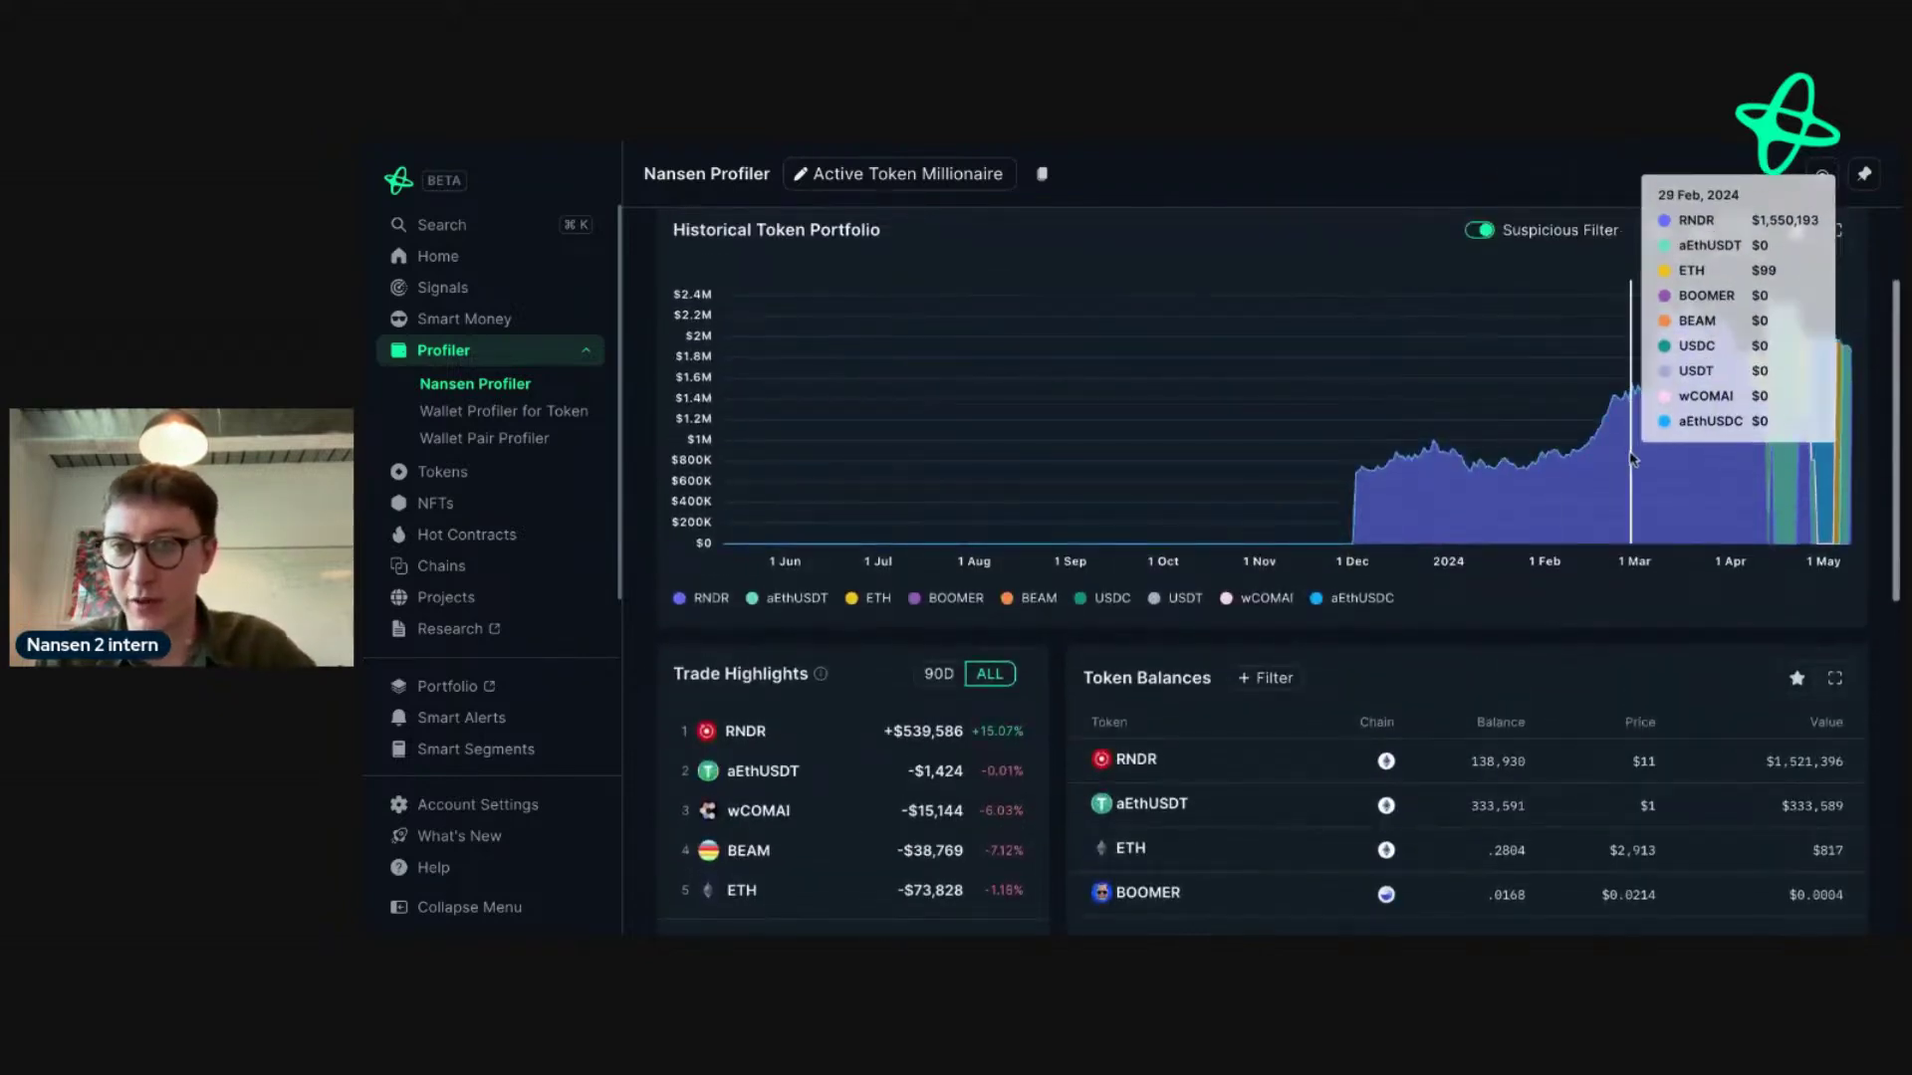
scroll(1633, 458, up, 1)
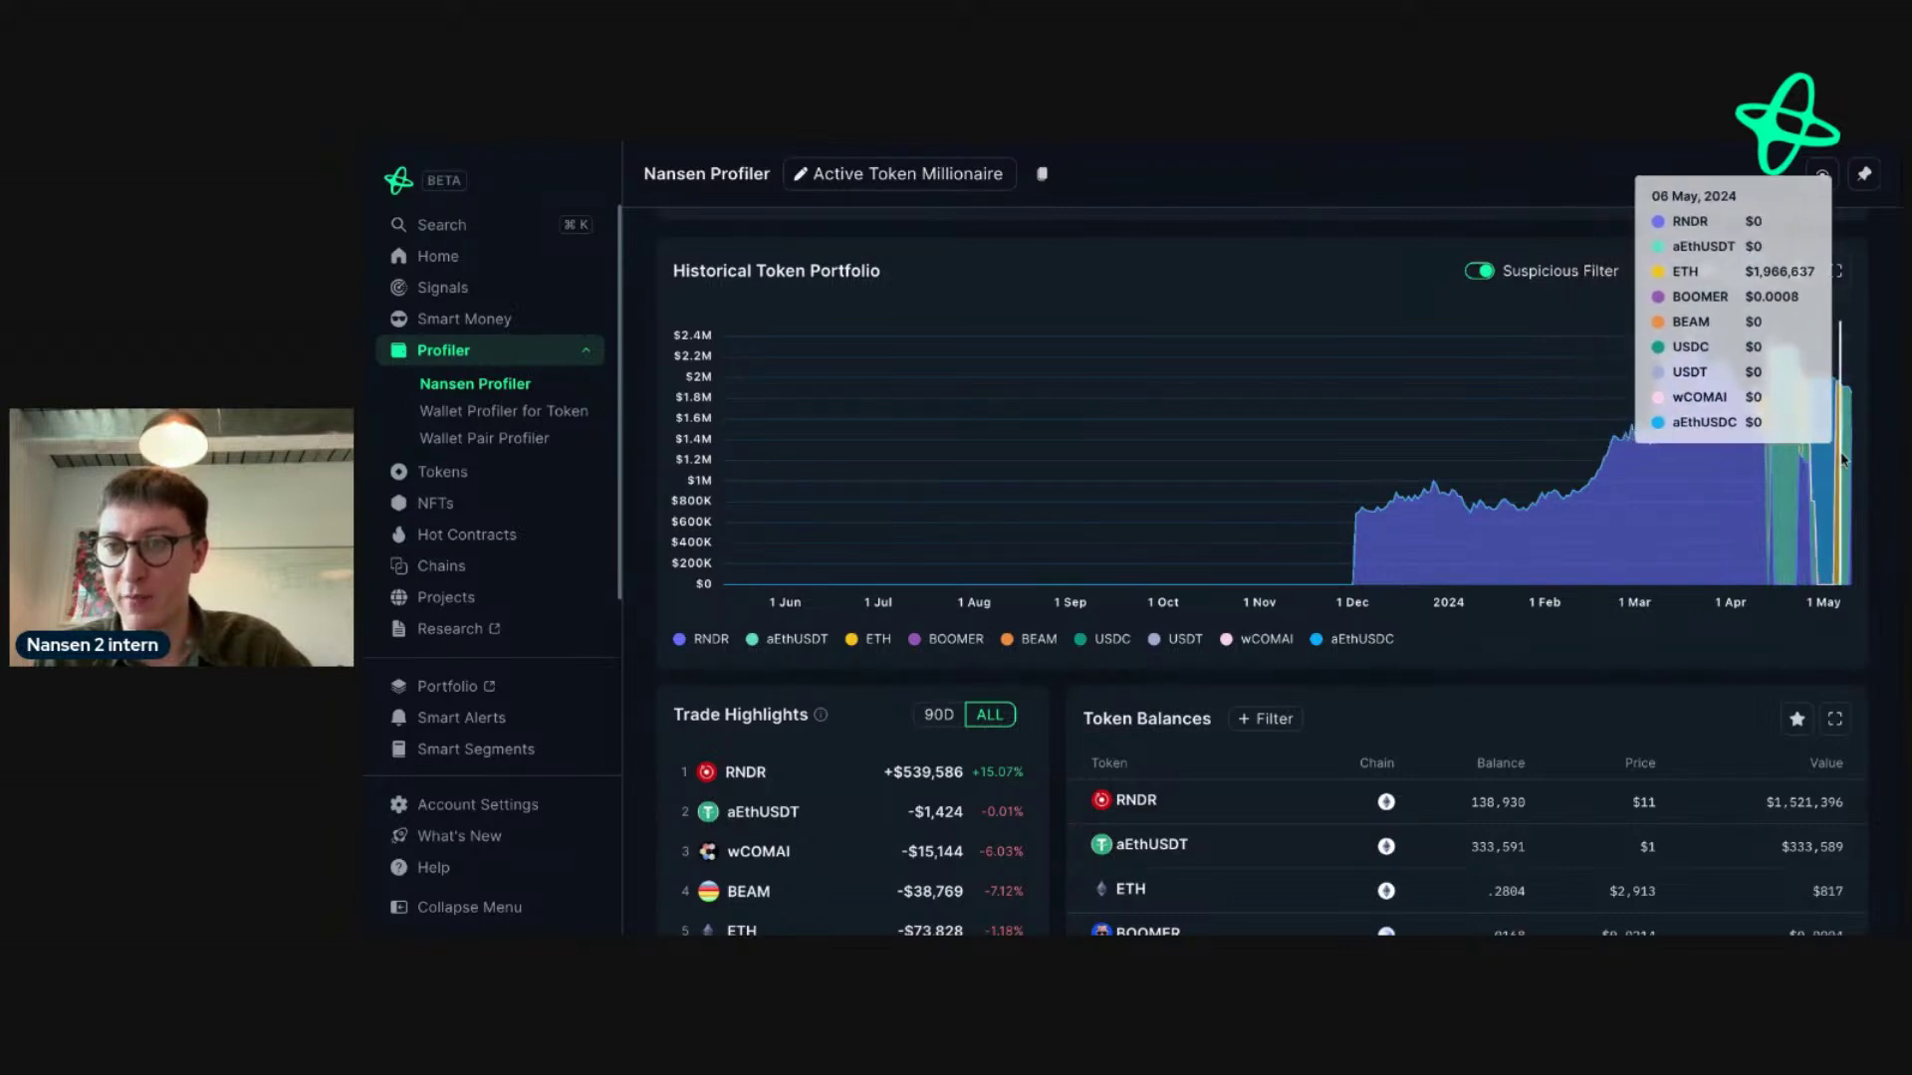
scroll(1491, 710, up, 3)
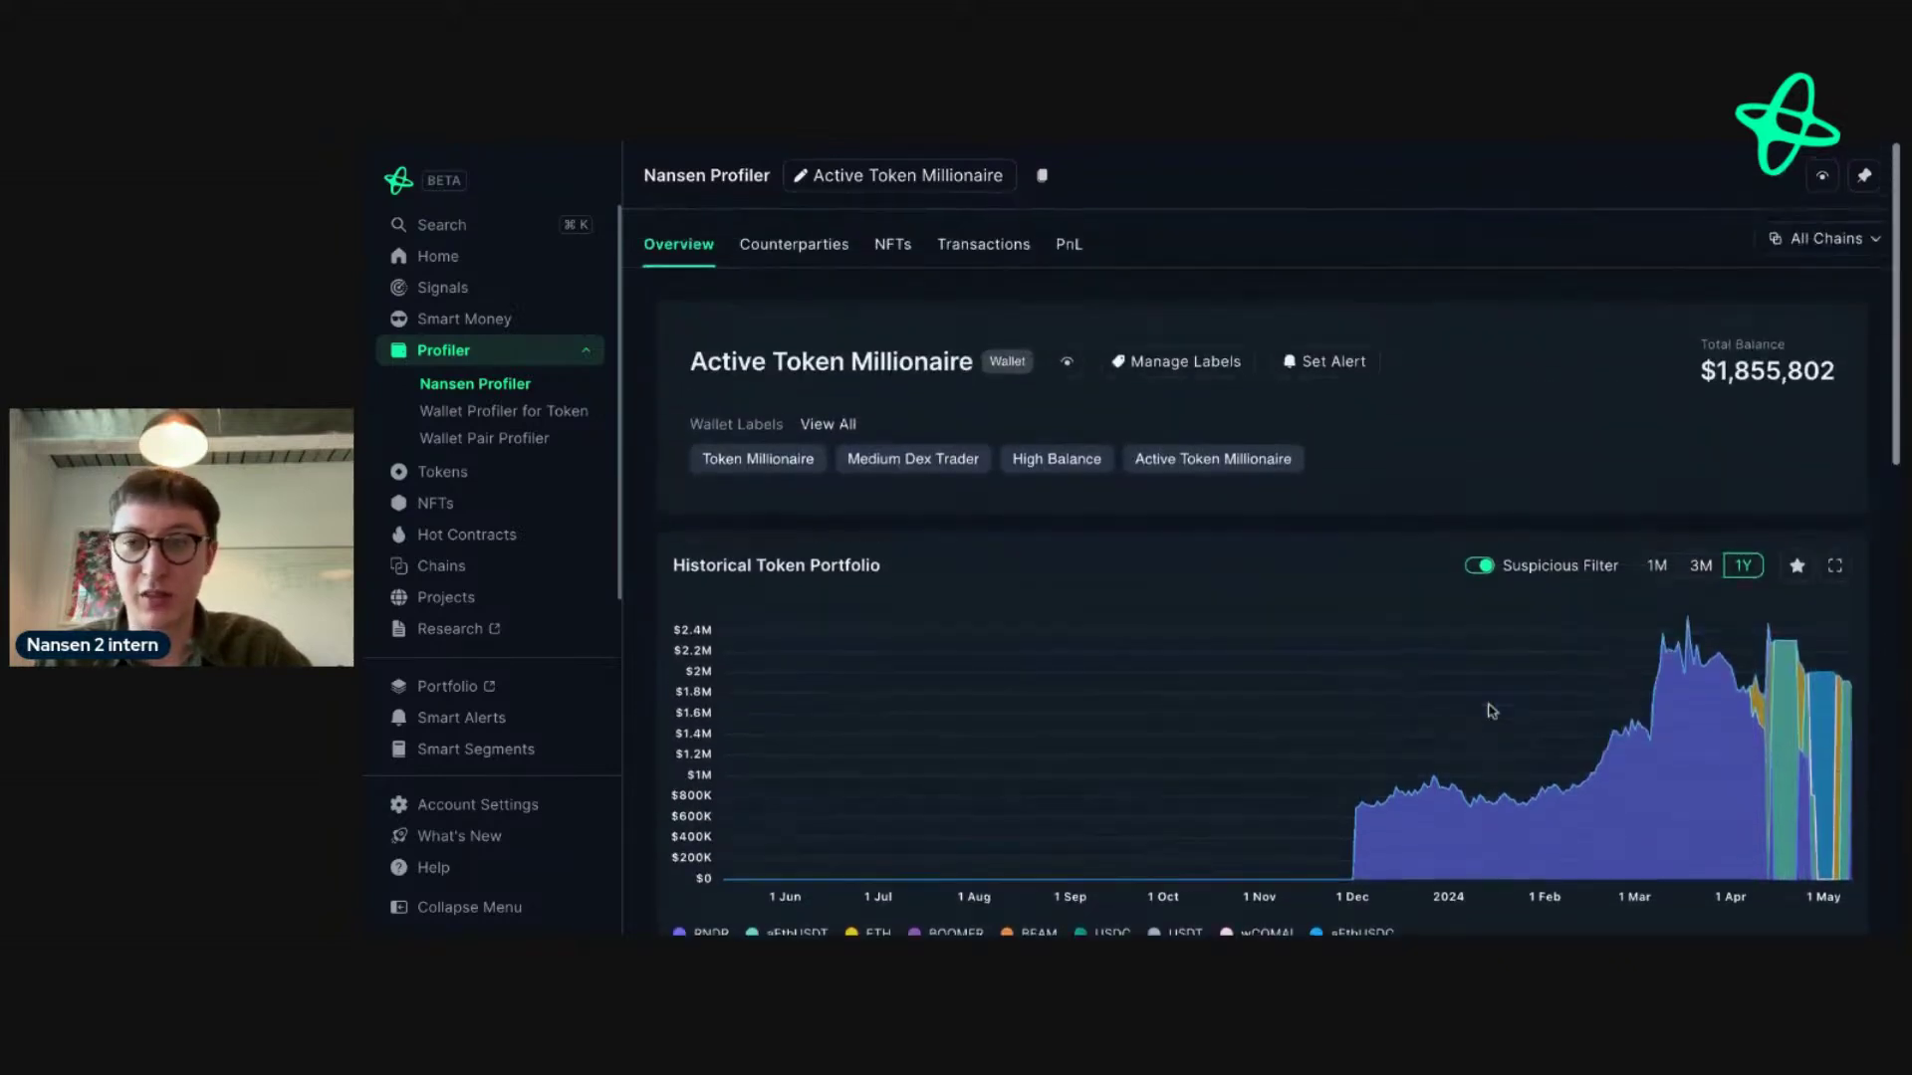
scroll(1491, 710, down, 2)
scroll(1049, 758, down, 2)
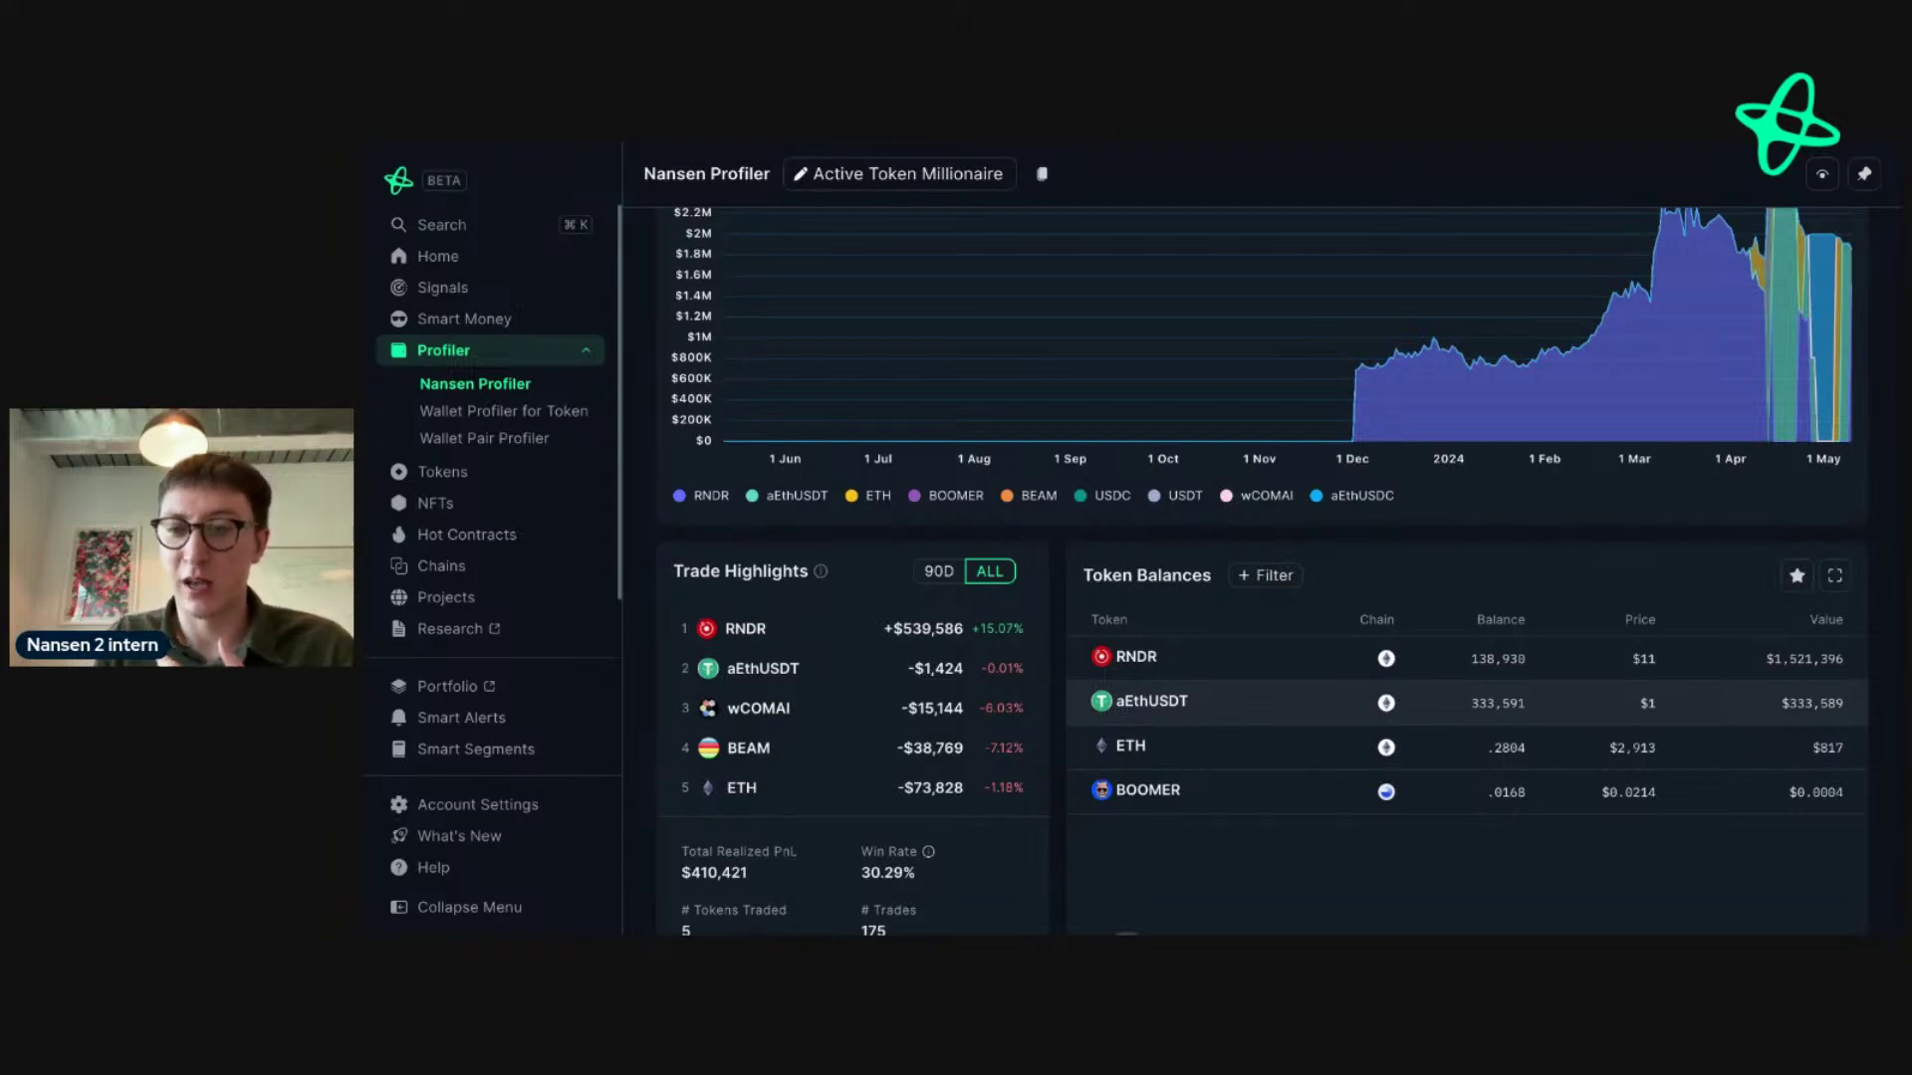
scroll(1464, 701, up, 1)
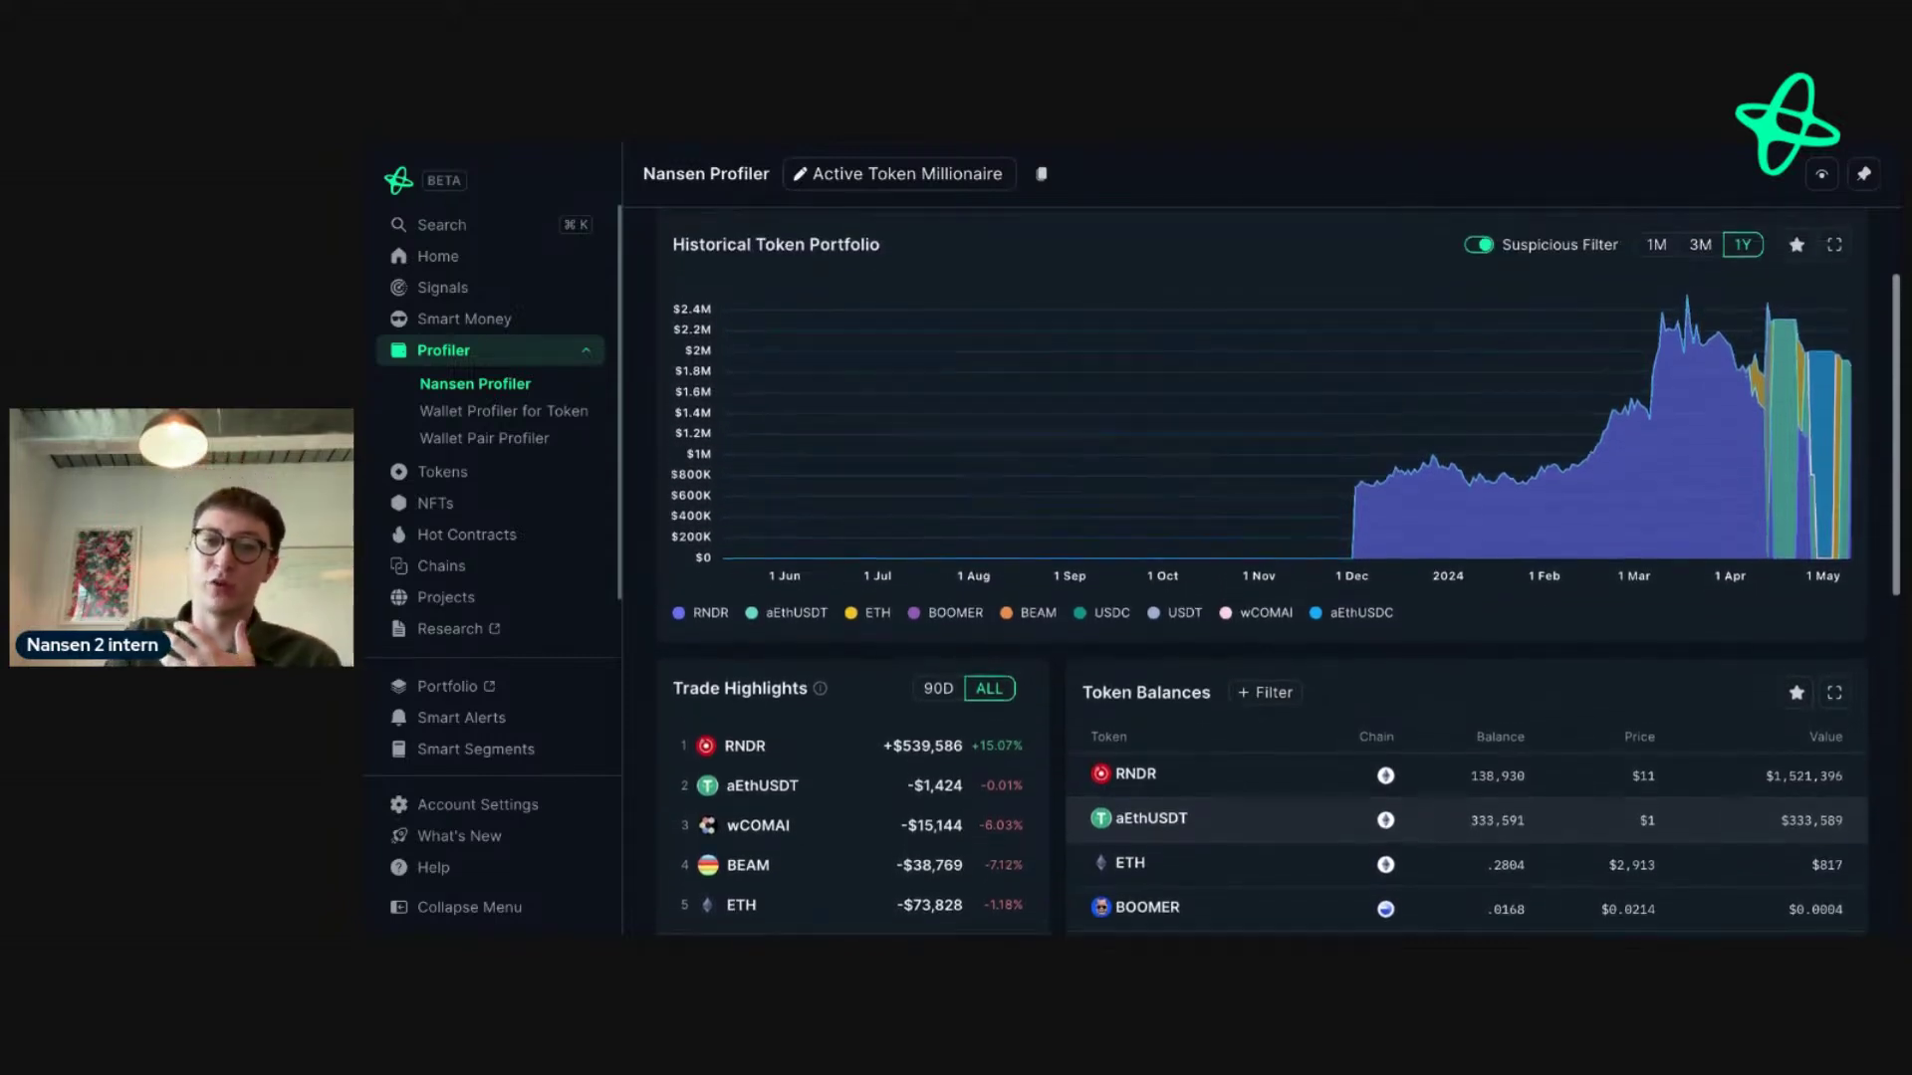
scroll(904, 509, up, 2)
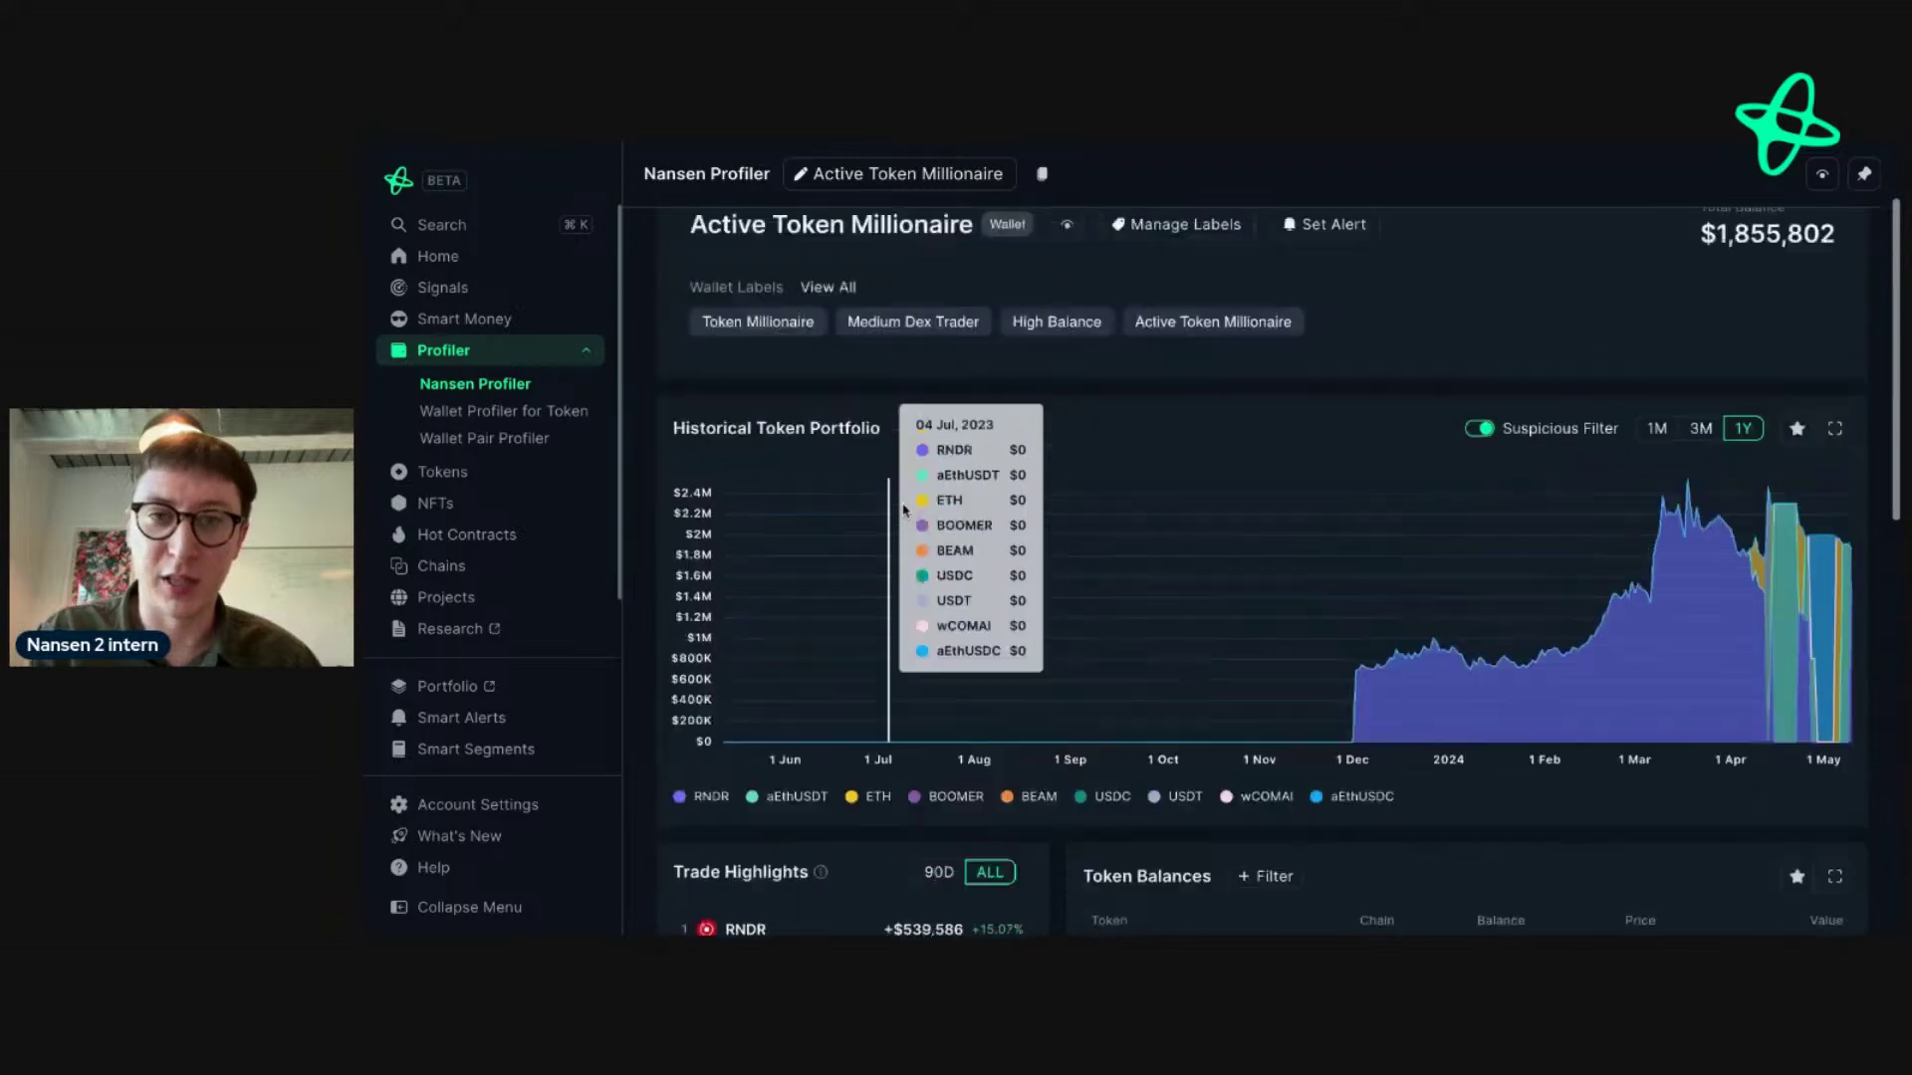
scroll(904, 510, up, 2)
- Show the wallet's PnL with Trade Performance switched to Unrealized, RNDR down $56,730
click(1066, 244)
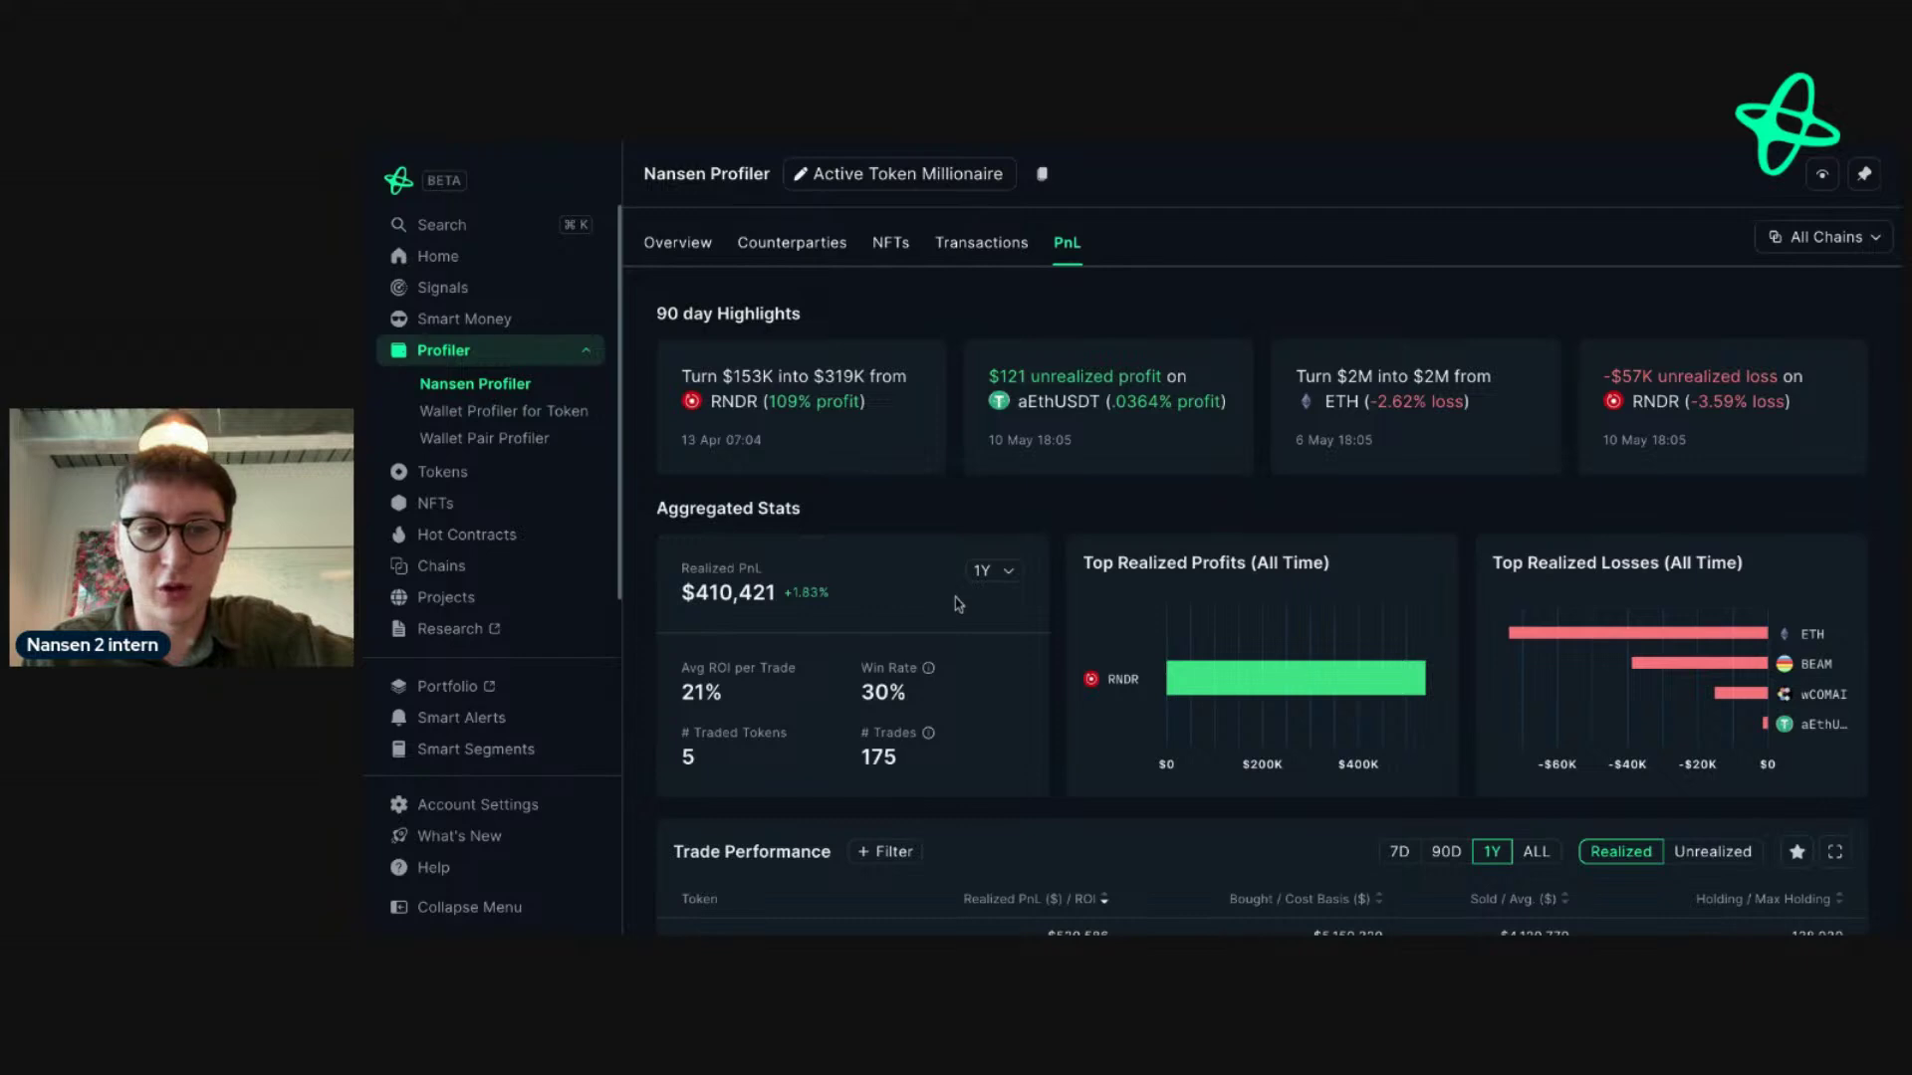
scroll(853, 584, down, 4)
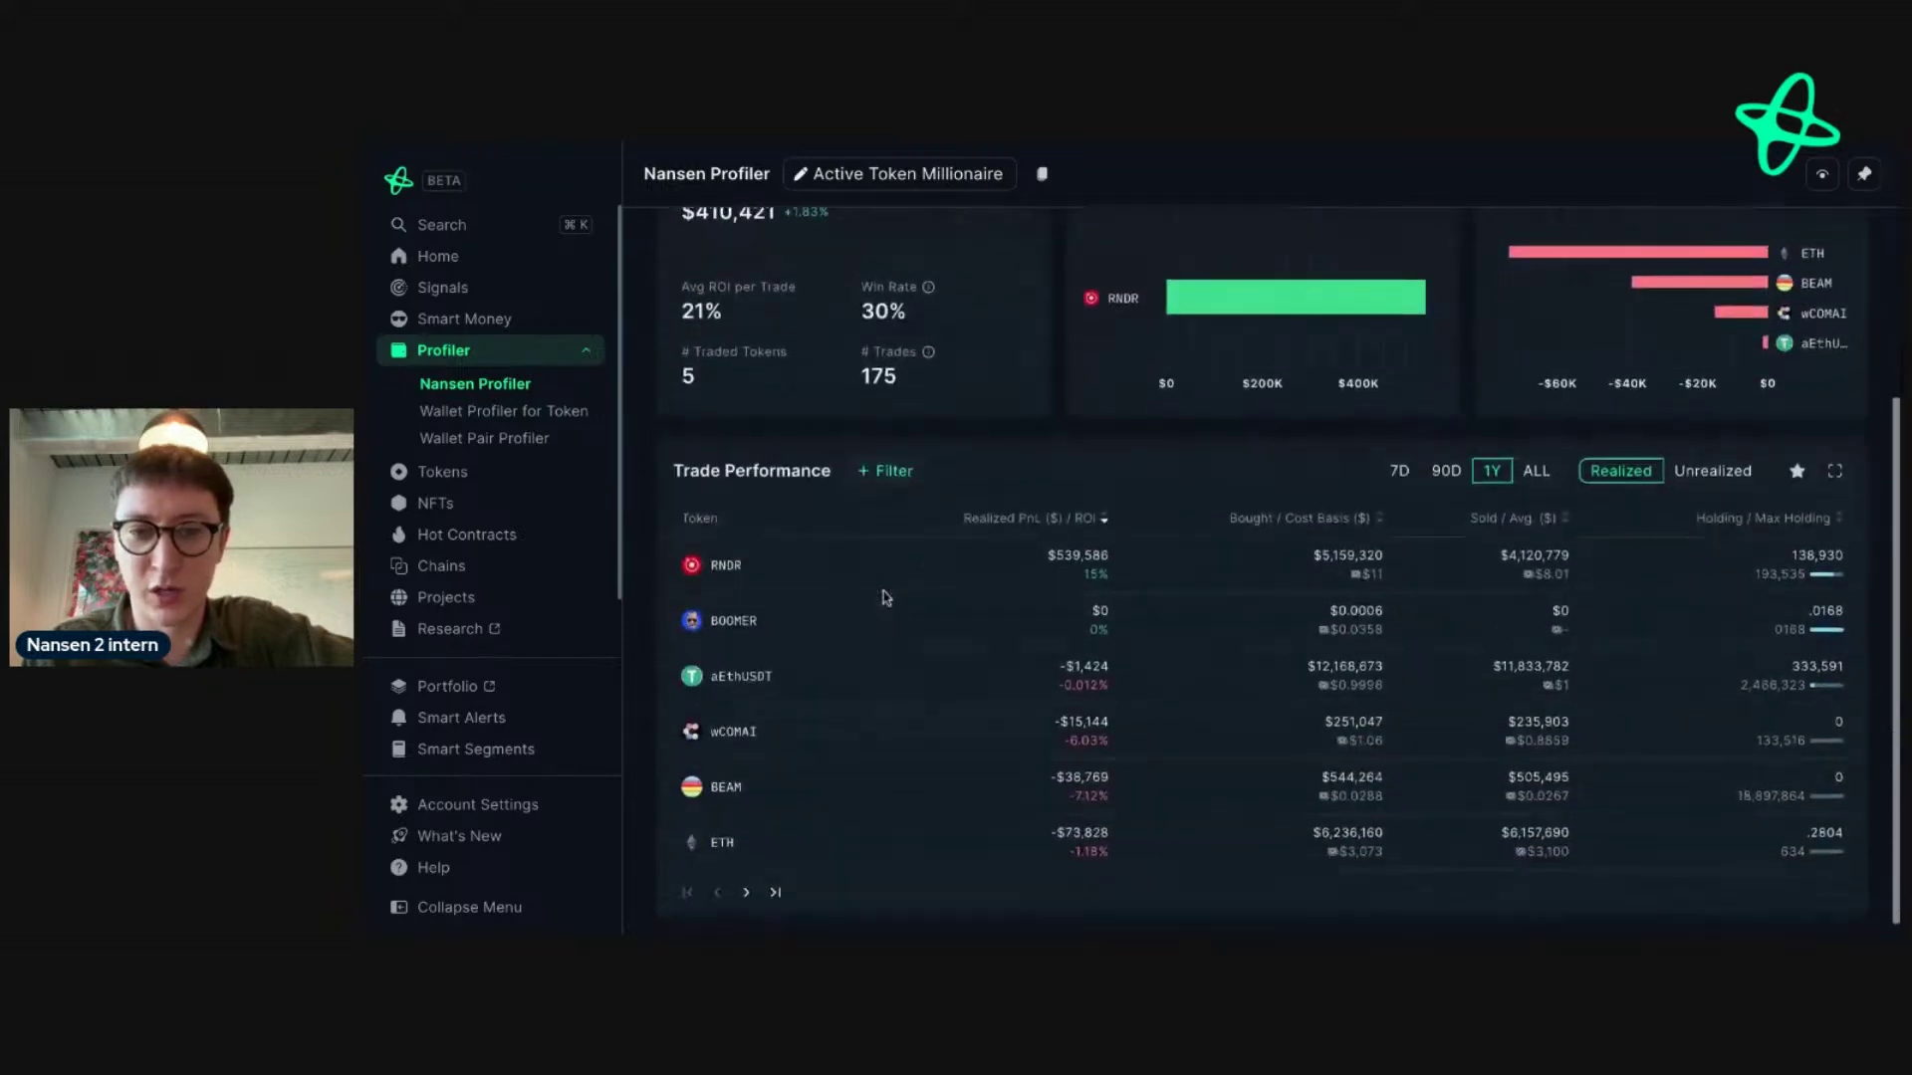
click(1726, 483)
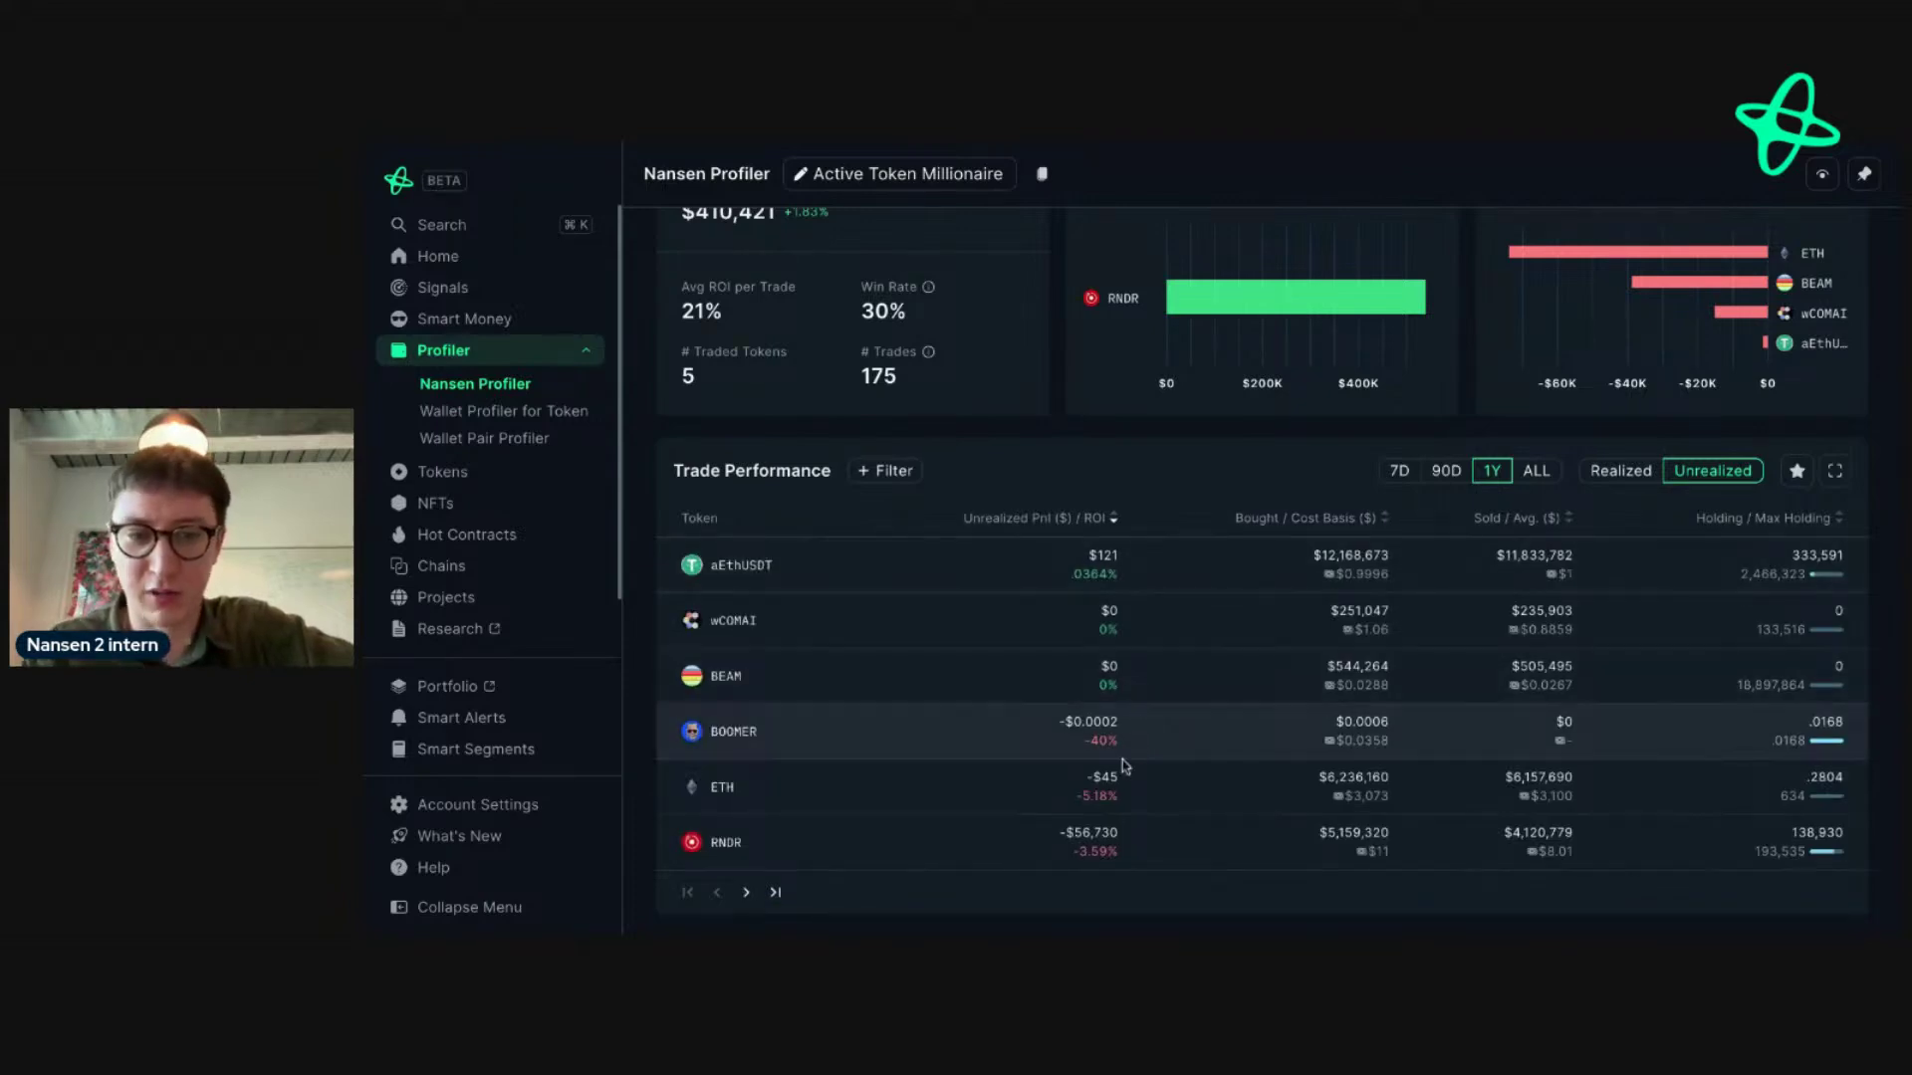
scroll(1121, 761, up, 5)
scroll(1102, 807, down, 1)
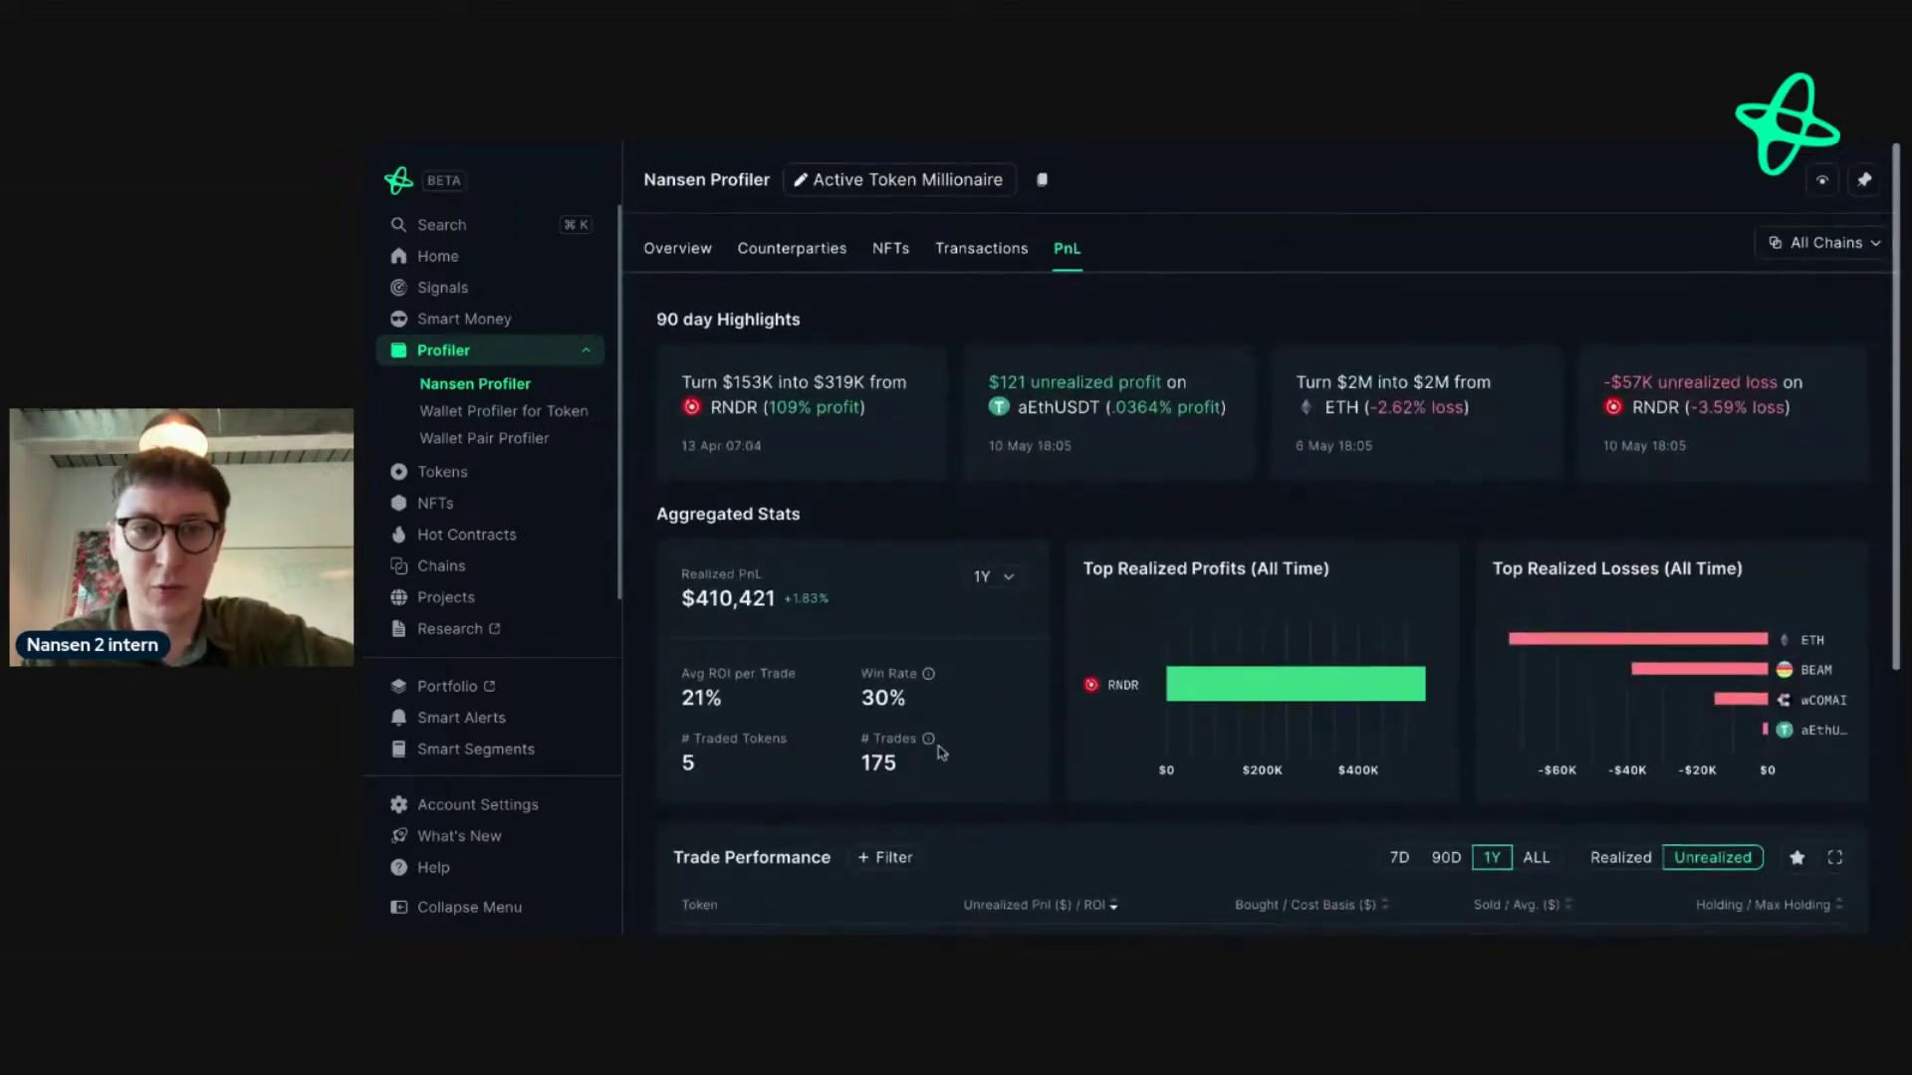
- Open Wallet Profiler for Token on RNDR with Balance Over Time and Transactions set to ALL
click(718, 401)
click(772, 492)
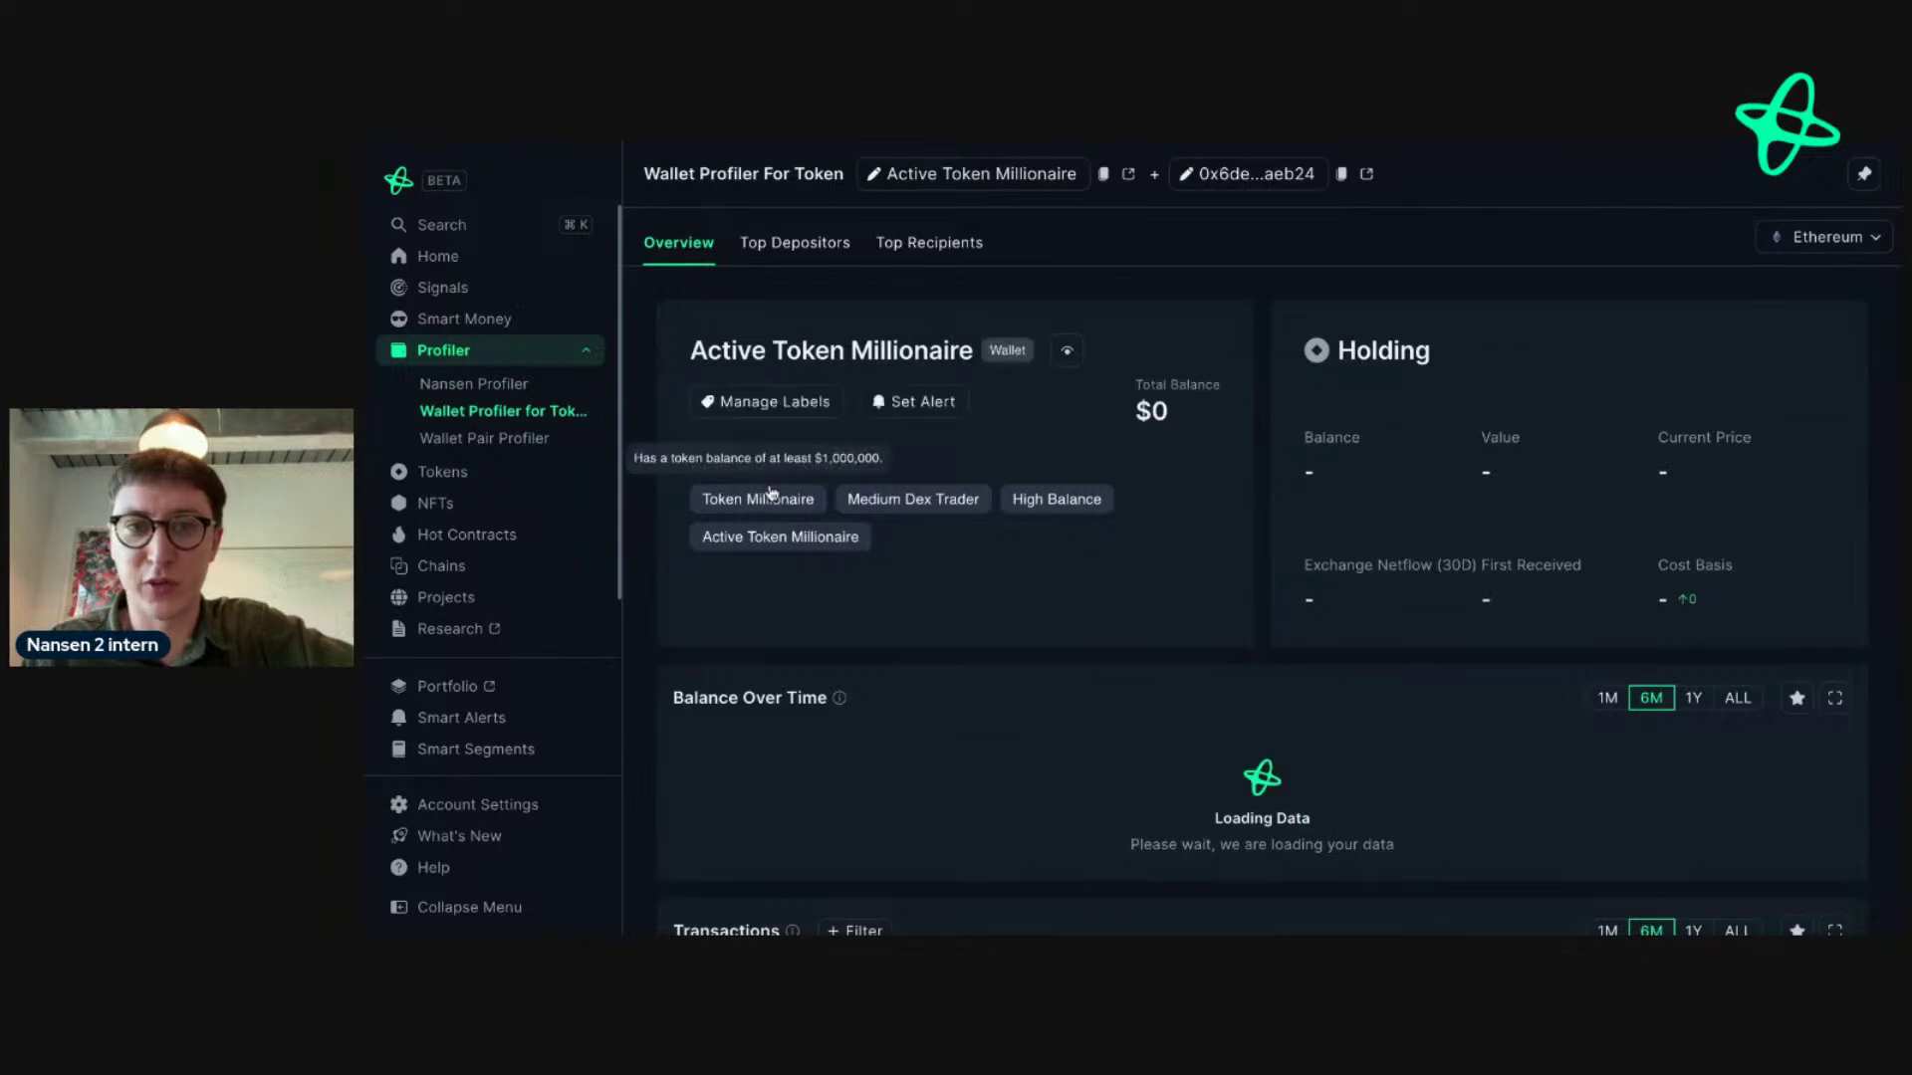
scroll(1178, 556, down, 3)
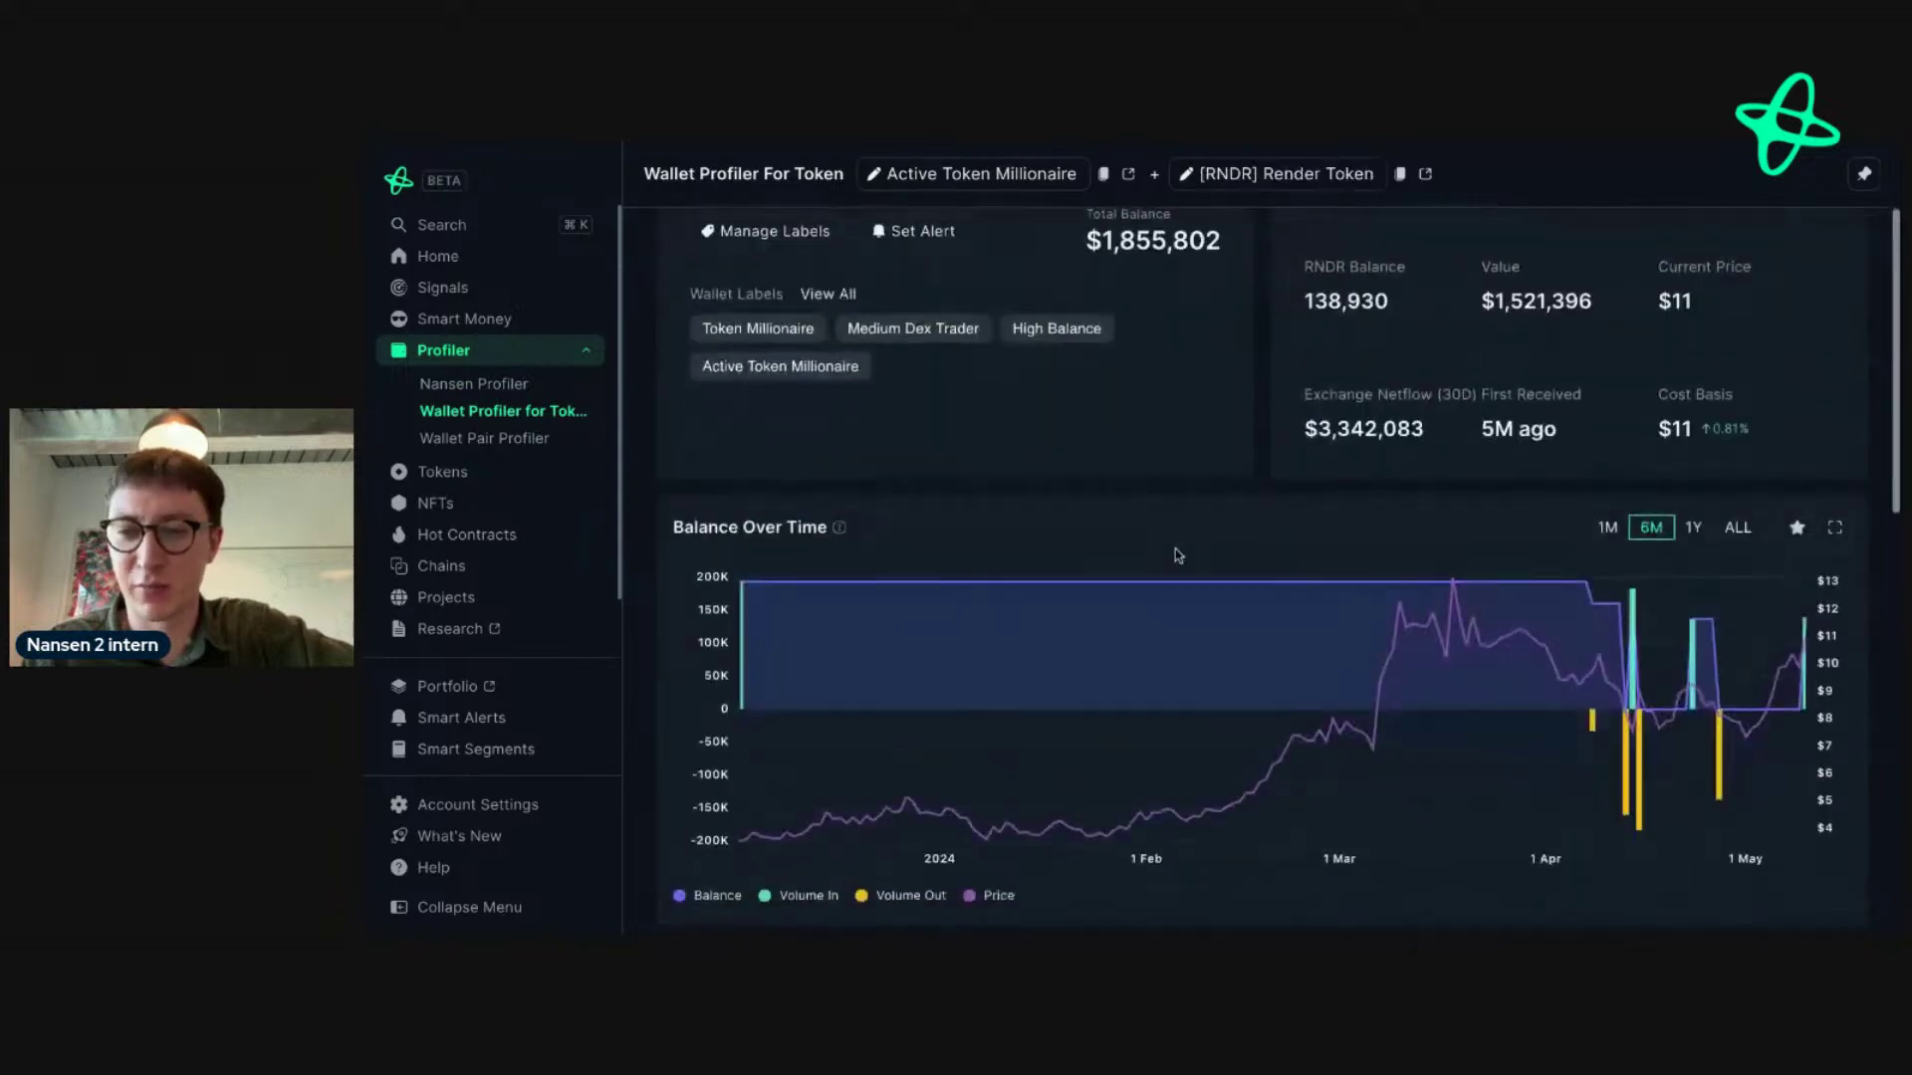
scroll(1412, 642, down, 2)
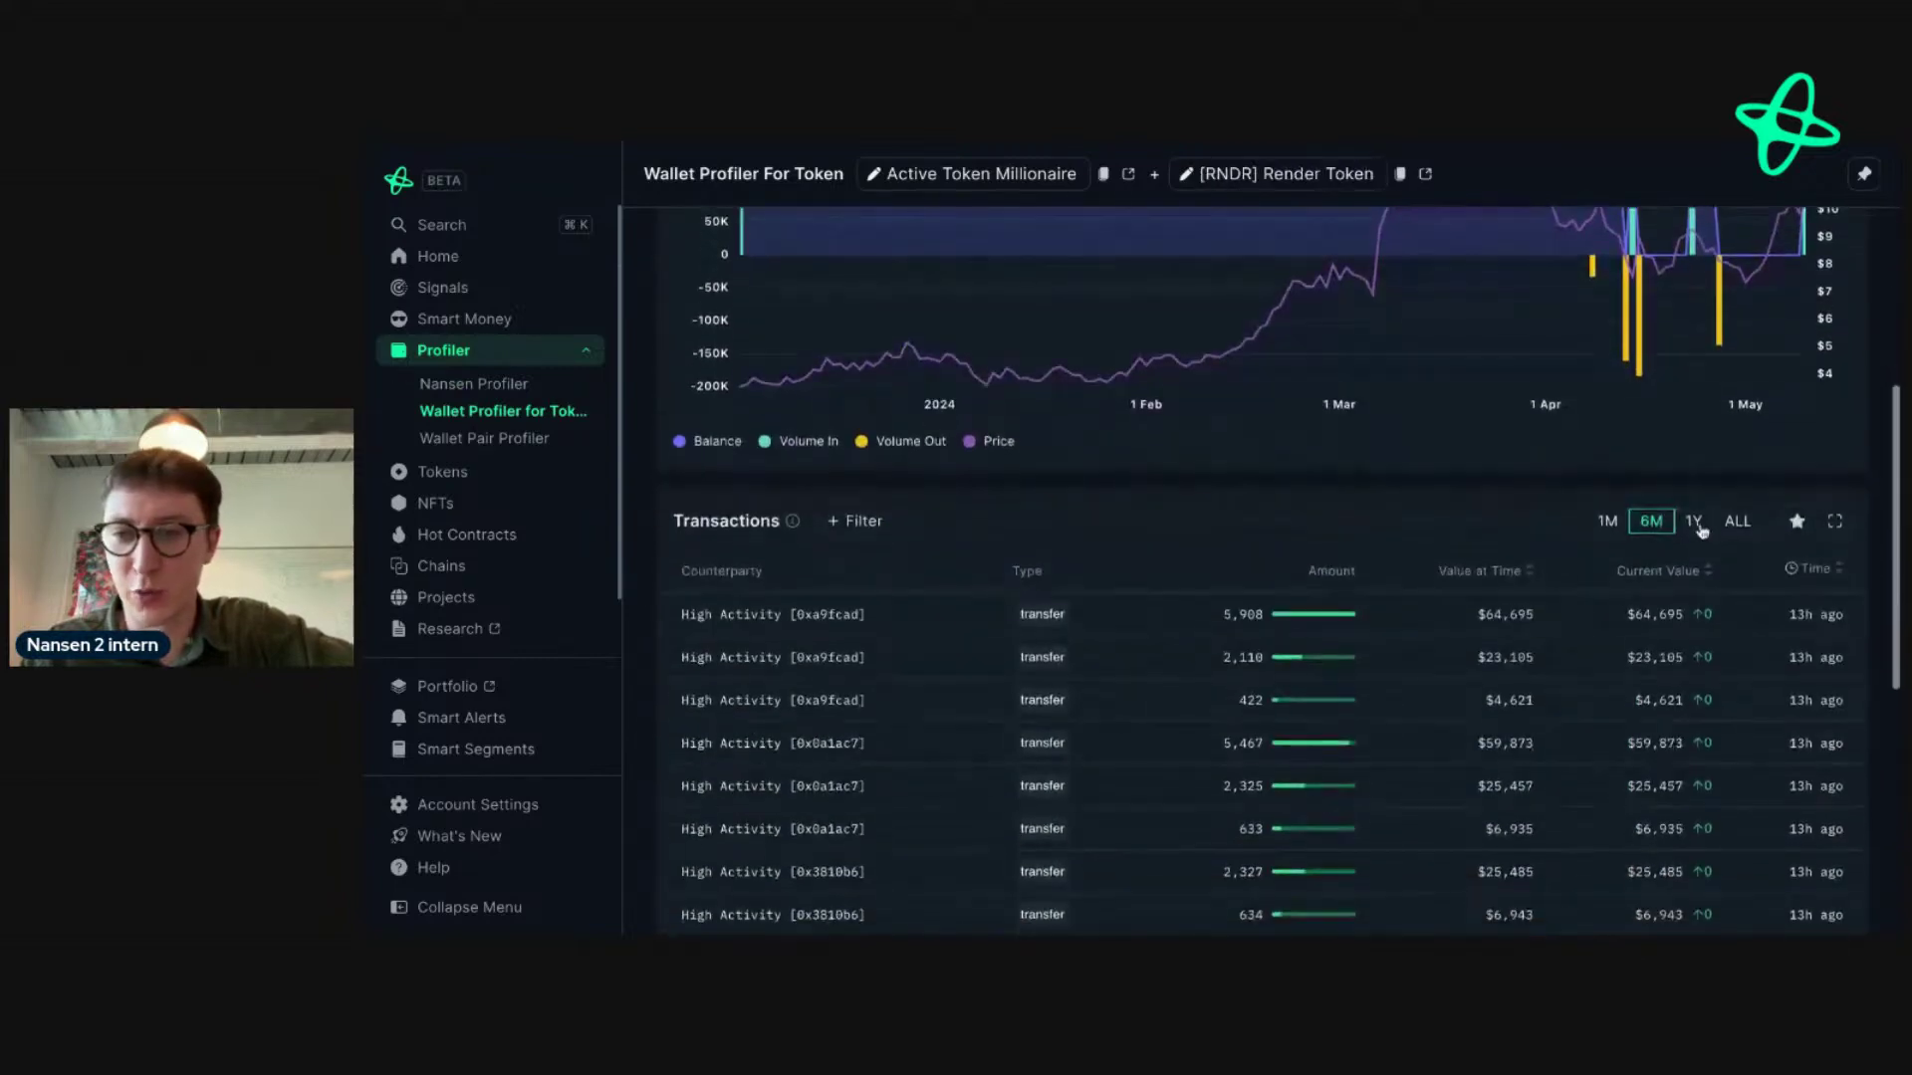
click(1733, 516)
scroll(1729, 517, up, 4)
click(1738, 479)
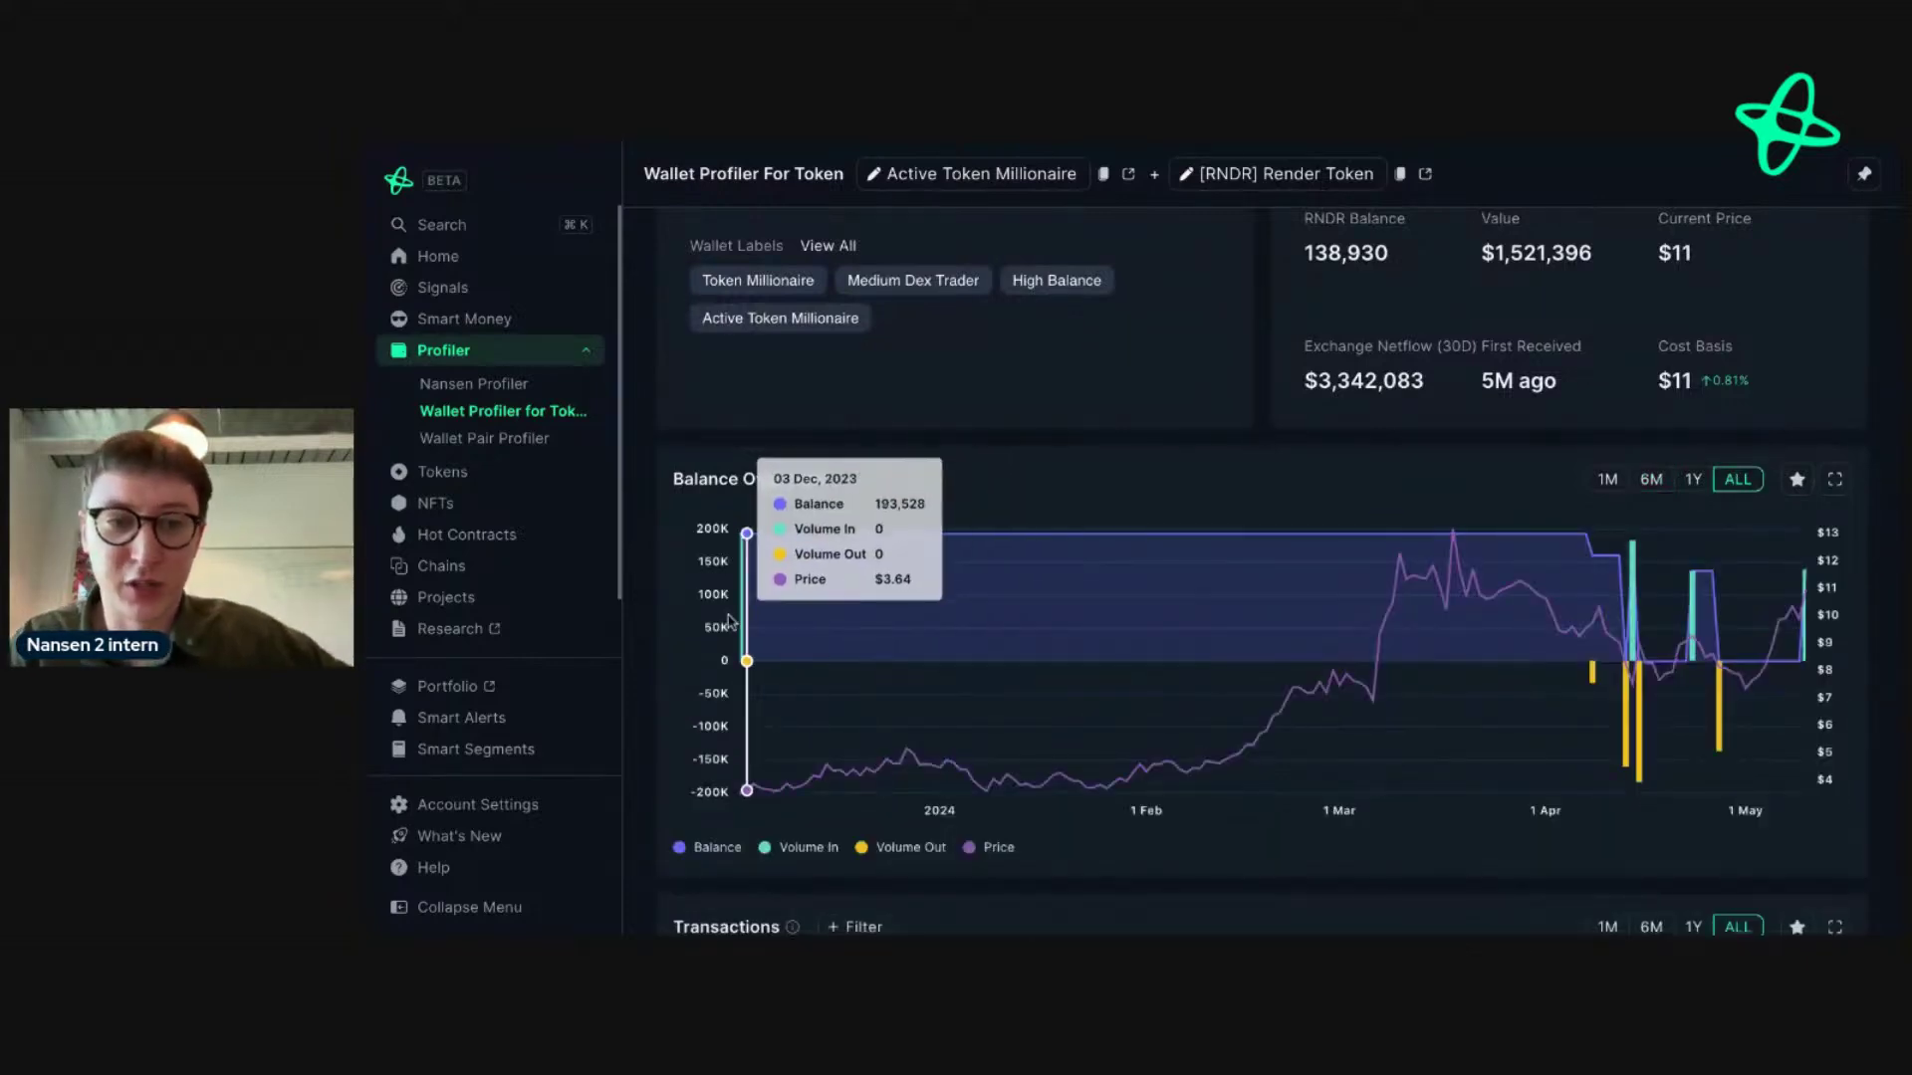
- Jump to the earliest page of RNDR transactions and scroll through them
mouse_move(742, 630)
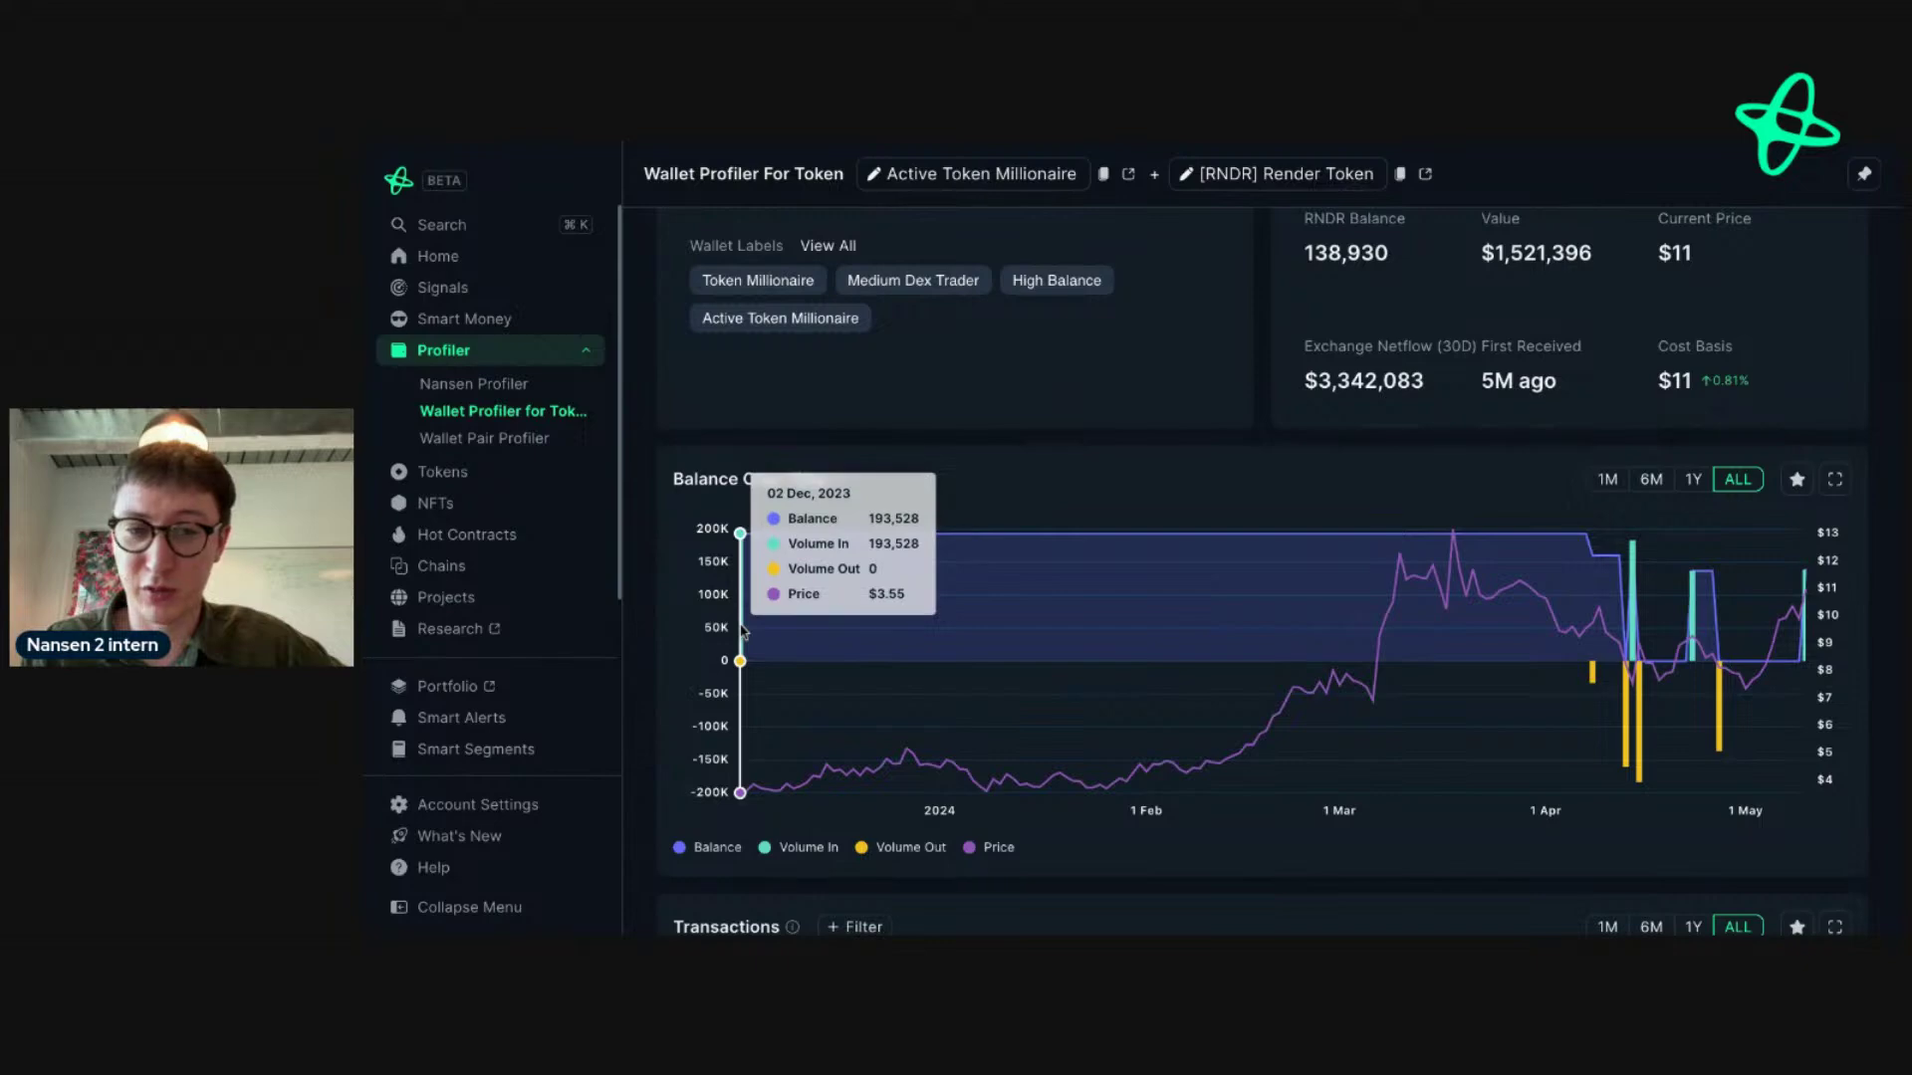
scroll(941, 657, down, 5)
scroll(941, 683, down, 6)
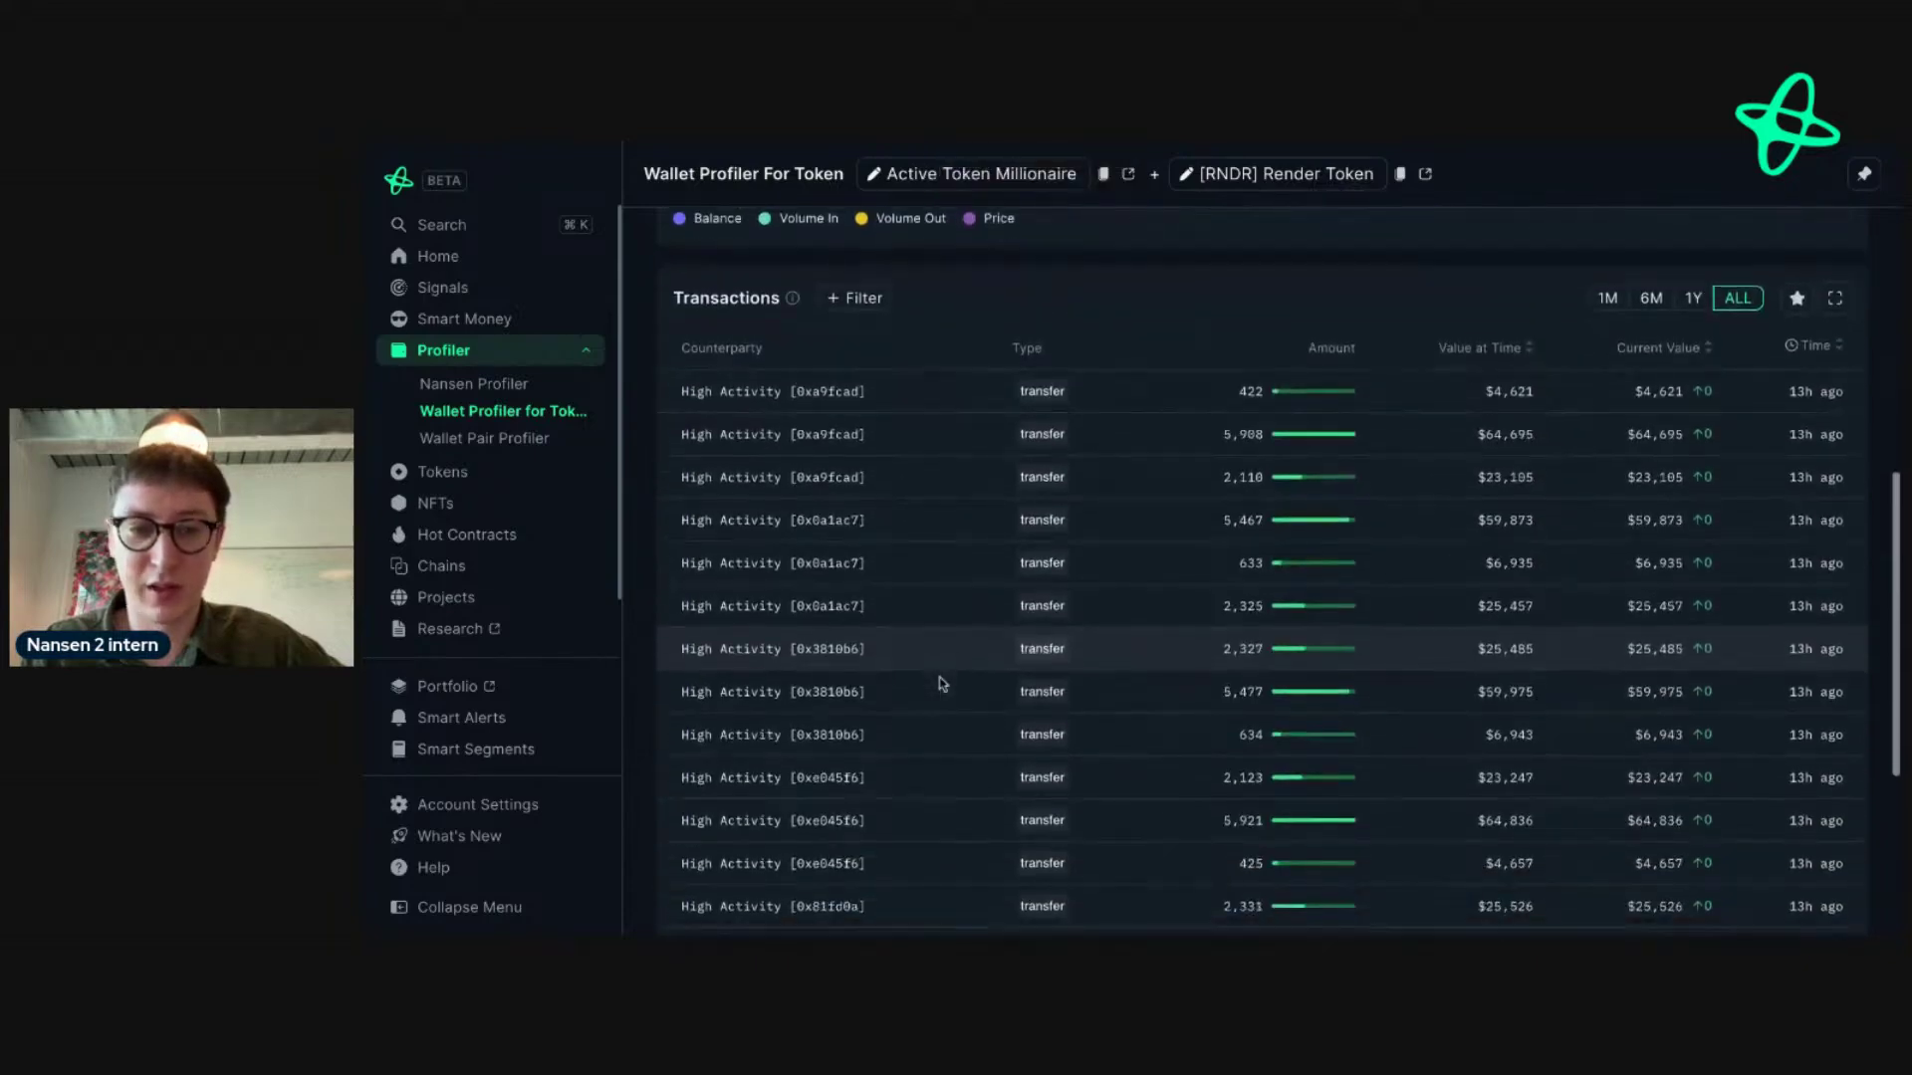
click(774, 828)
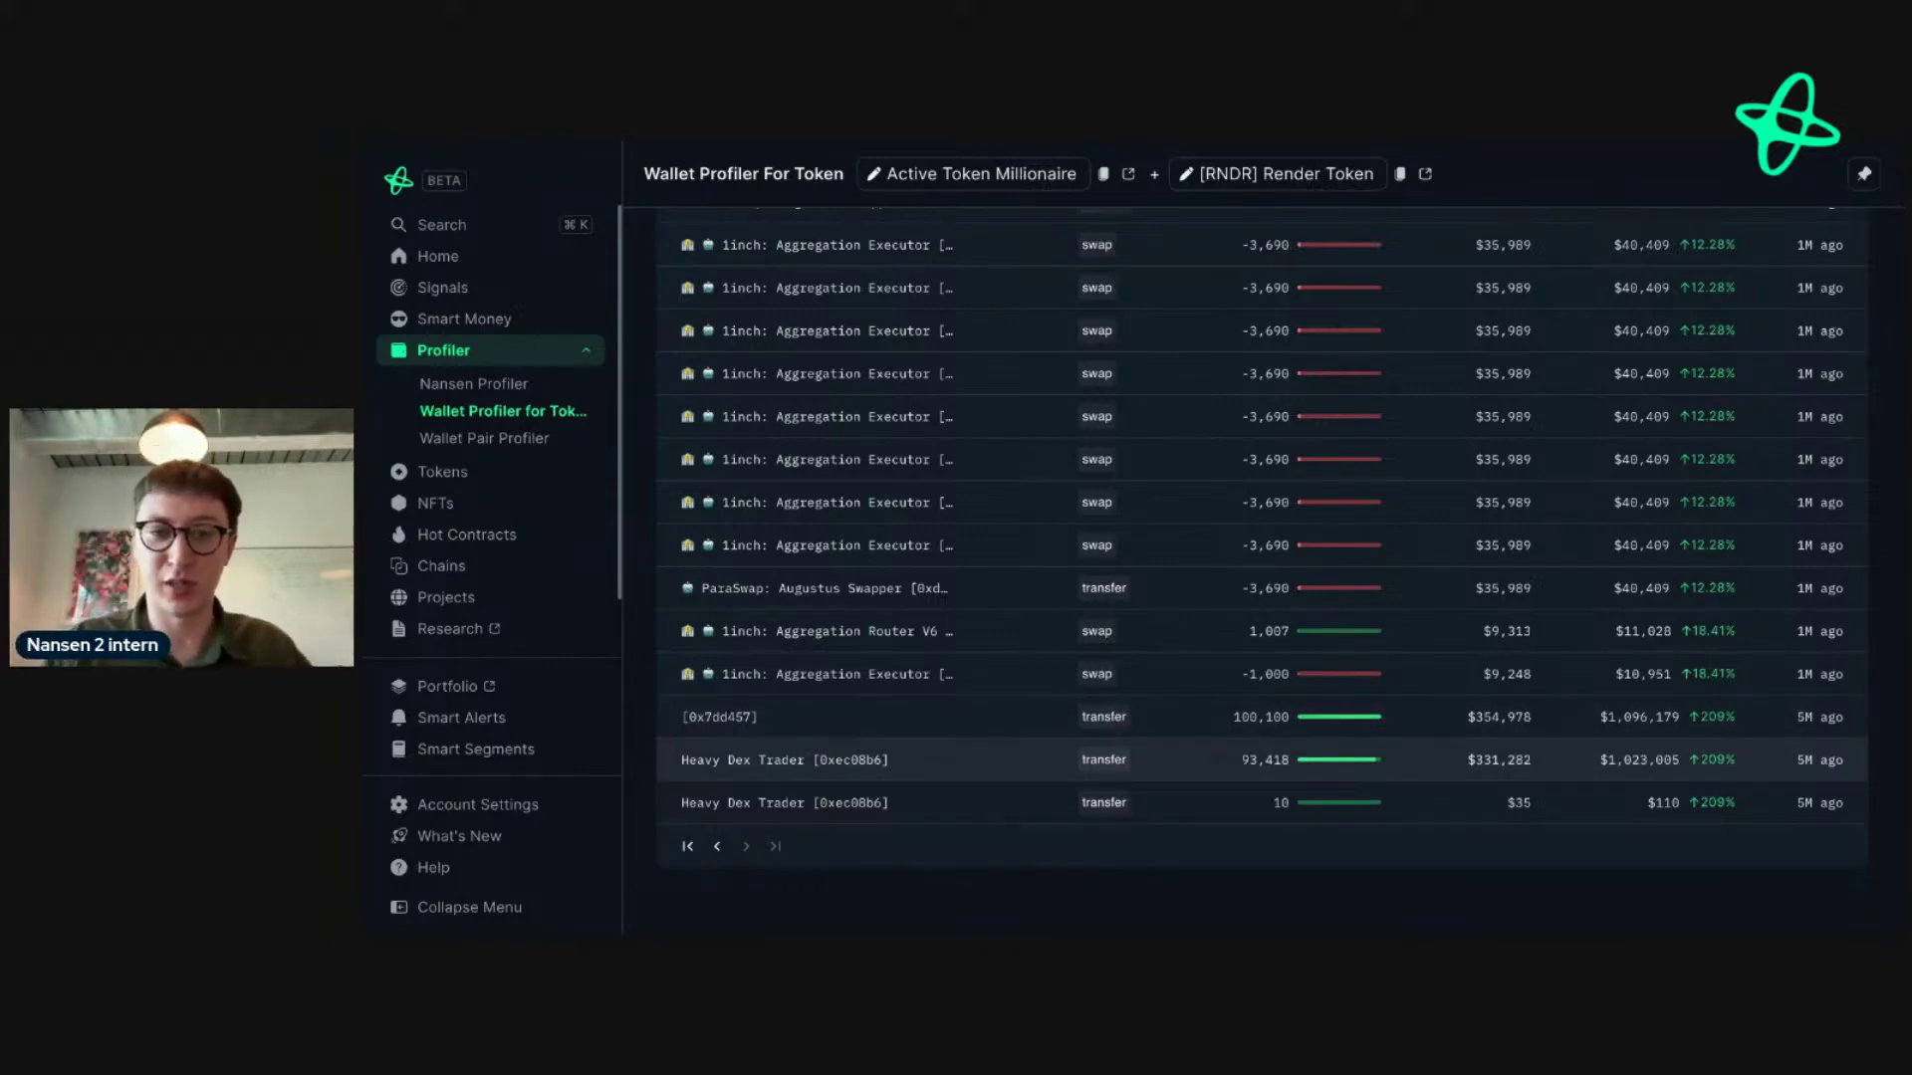
scroll(1262, 568, up, 2)
scroll(1262, 574, up, 4)
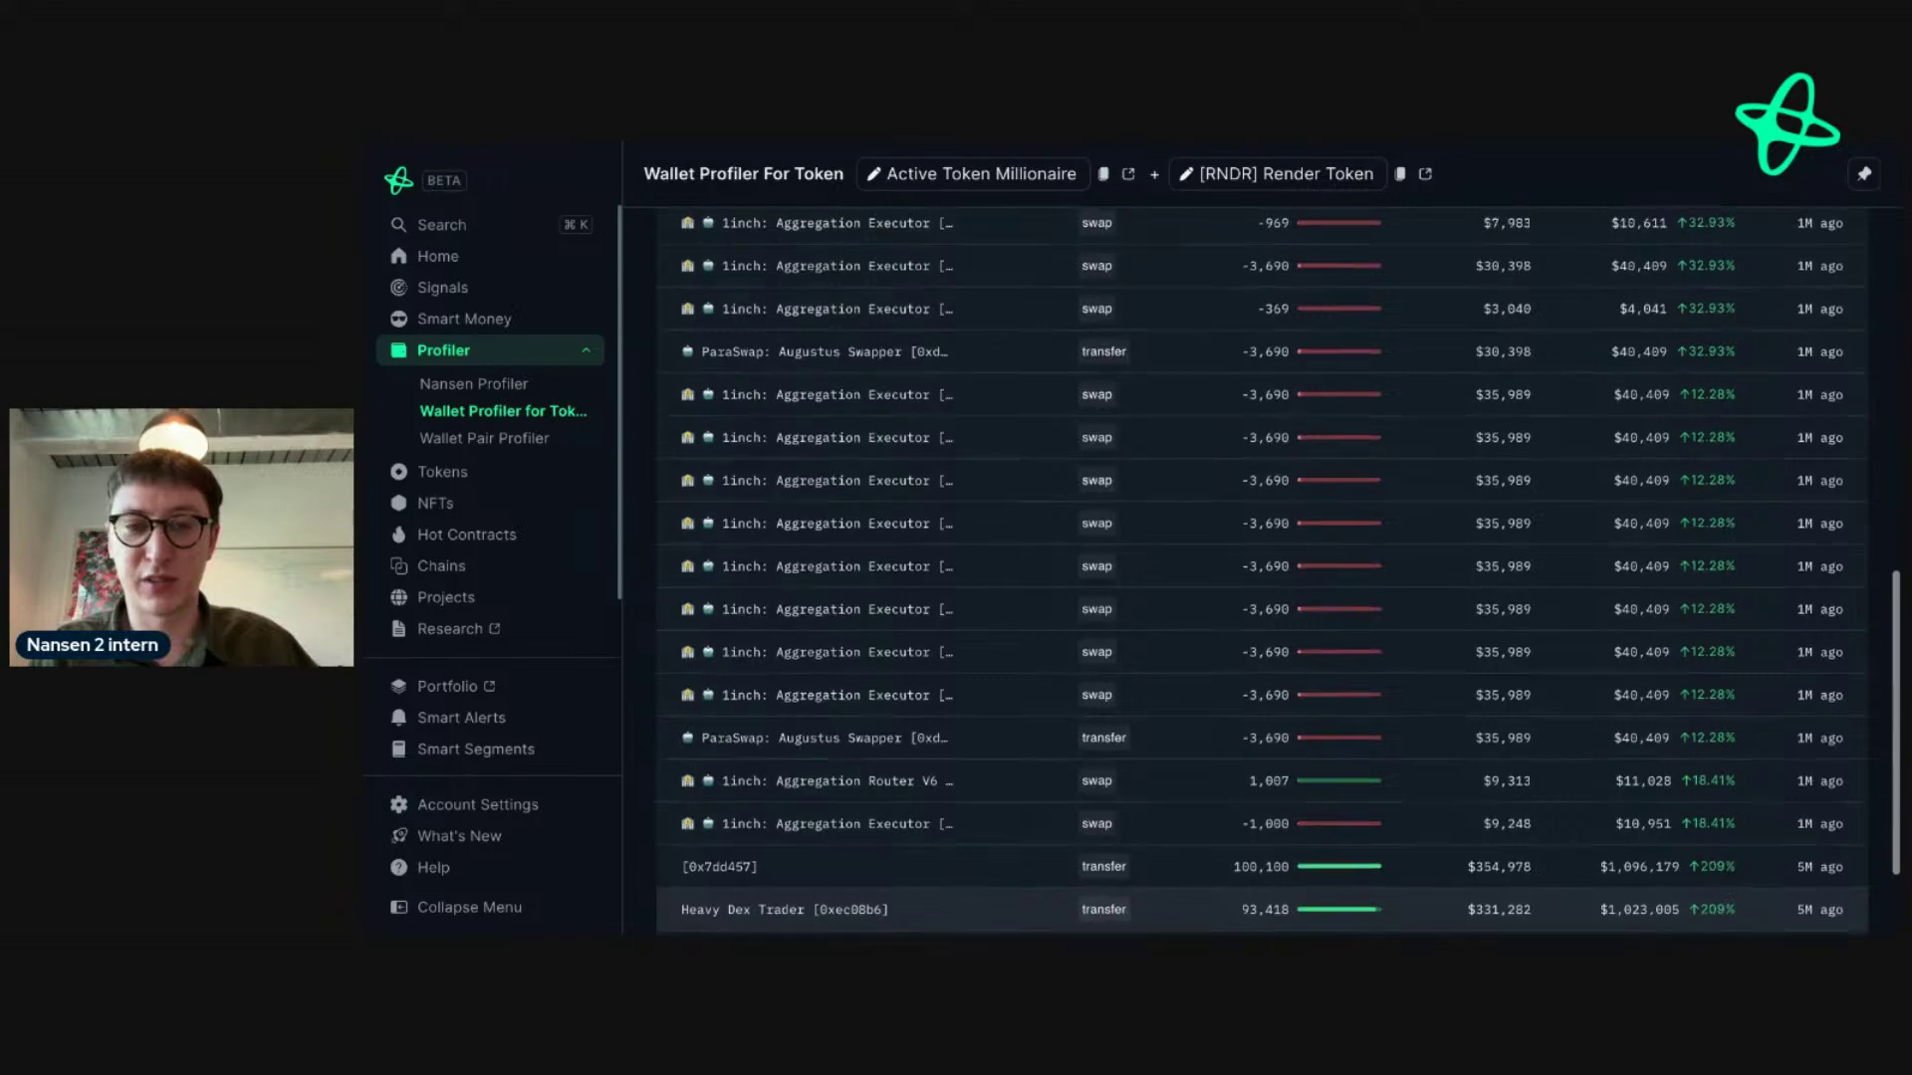
scroll(1261, 575, down, 5)
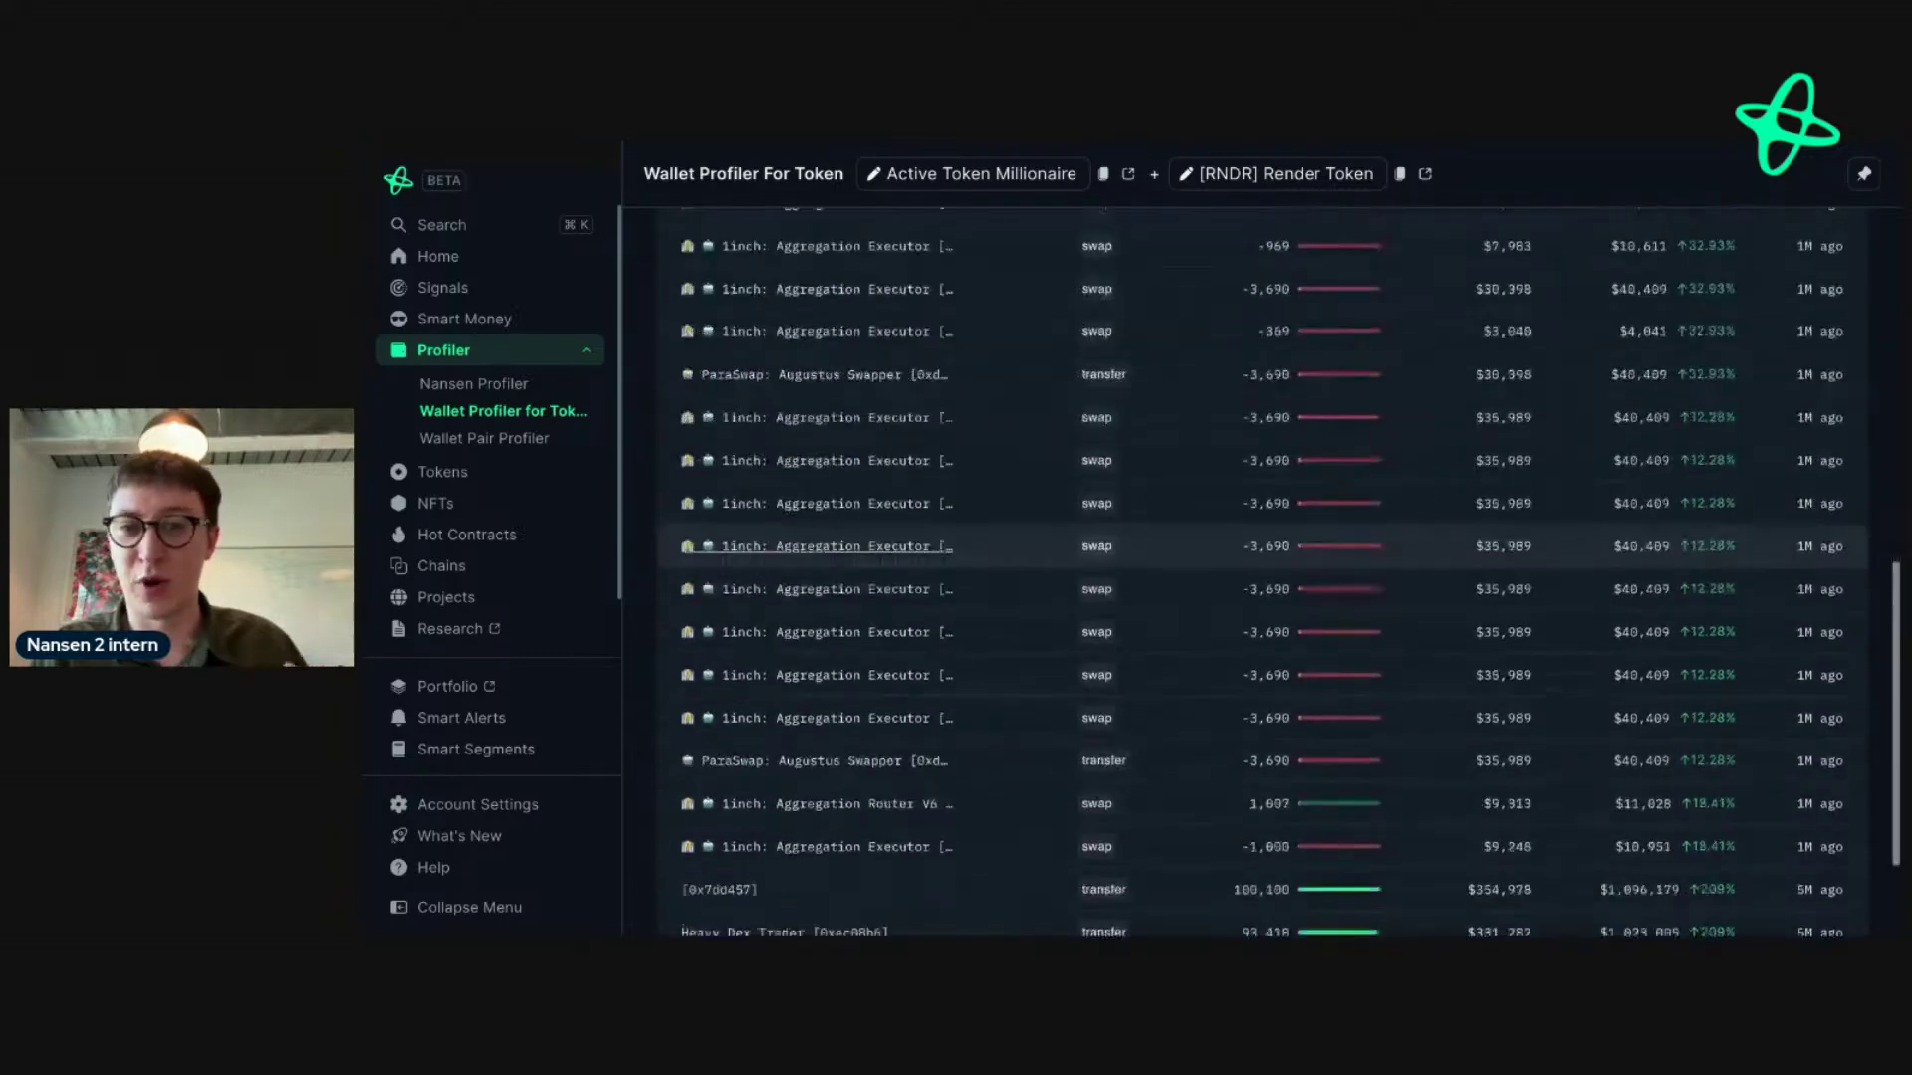
scroll(1262, 574, up, 8)
scroll(671, 933, up, 1)
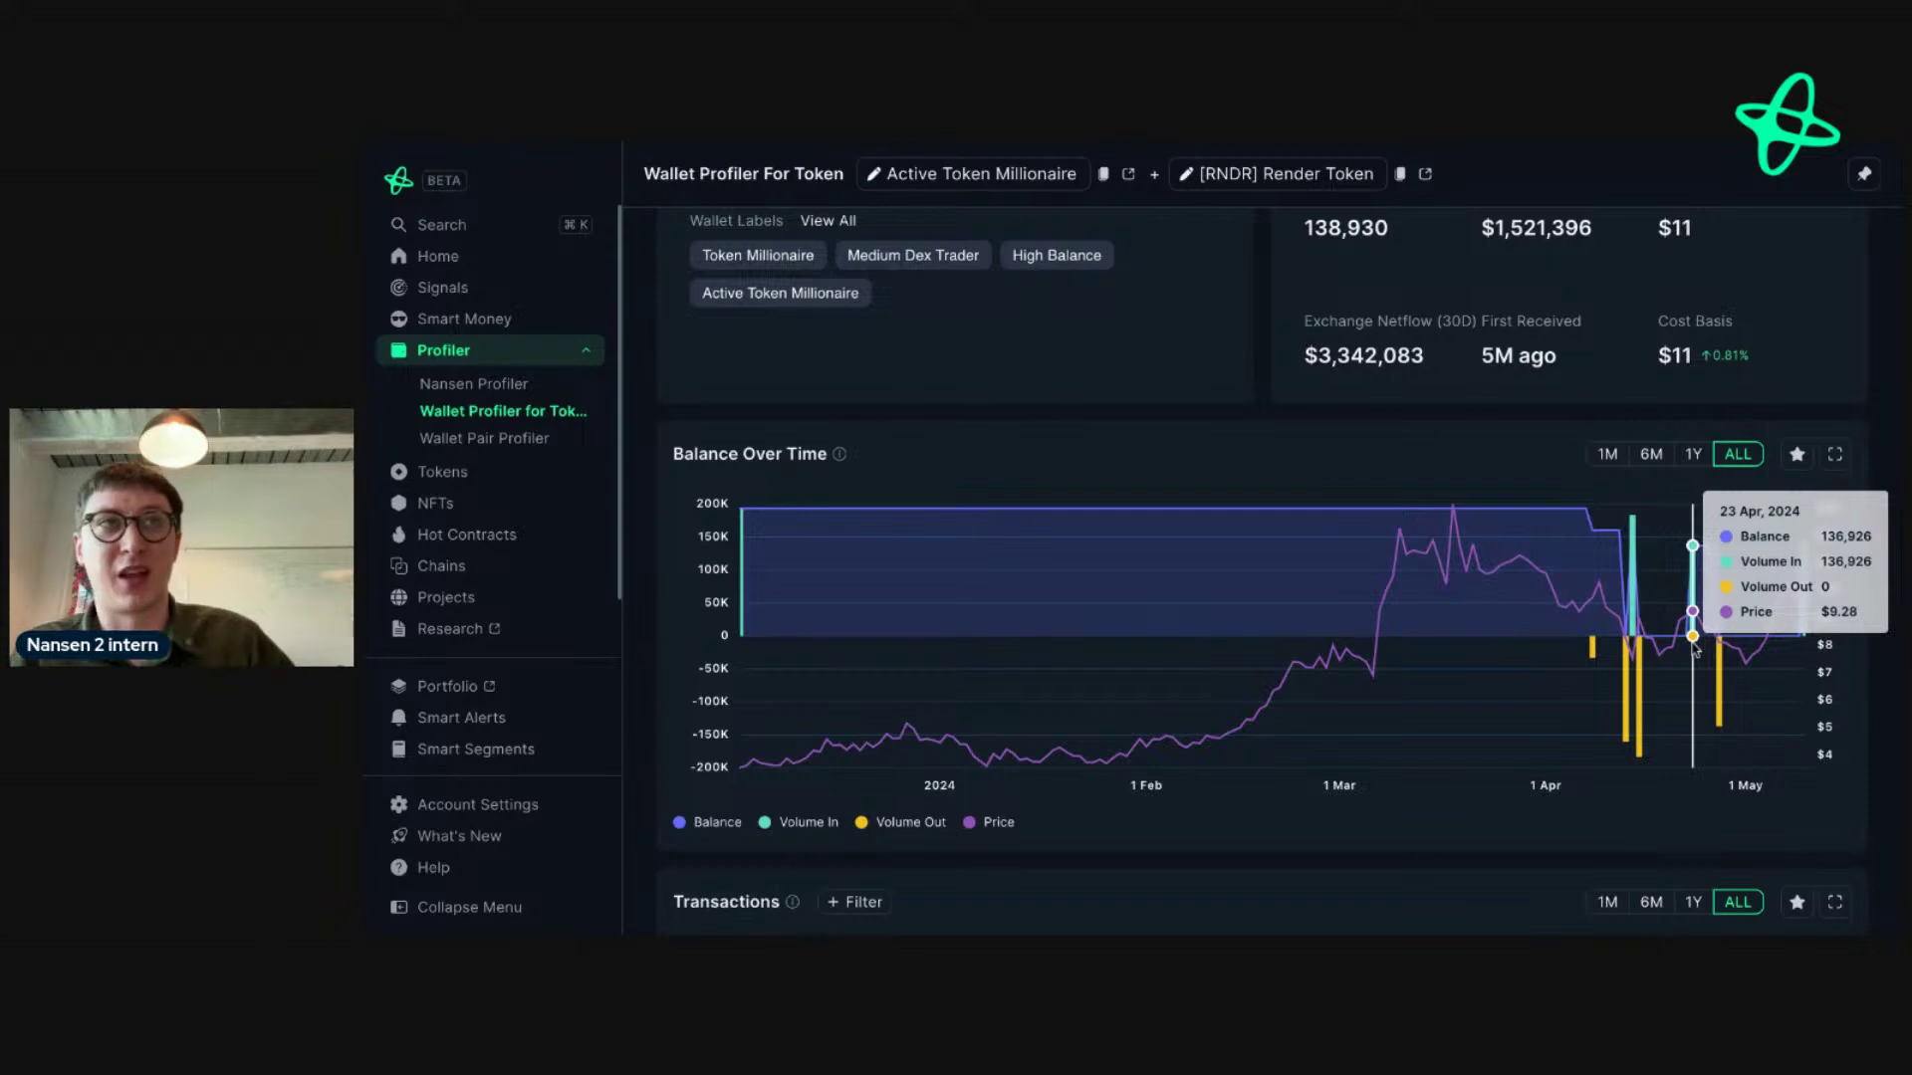
scroll(1226, 463, down, 5)
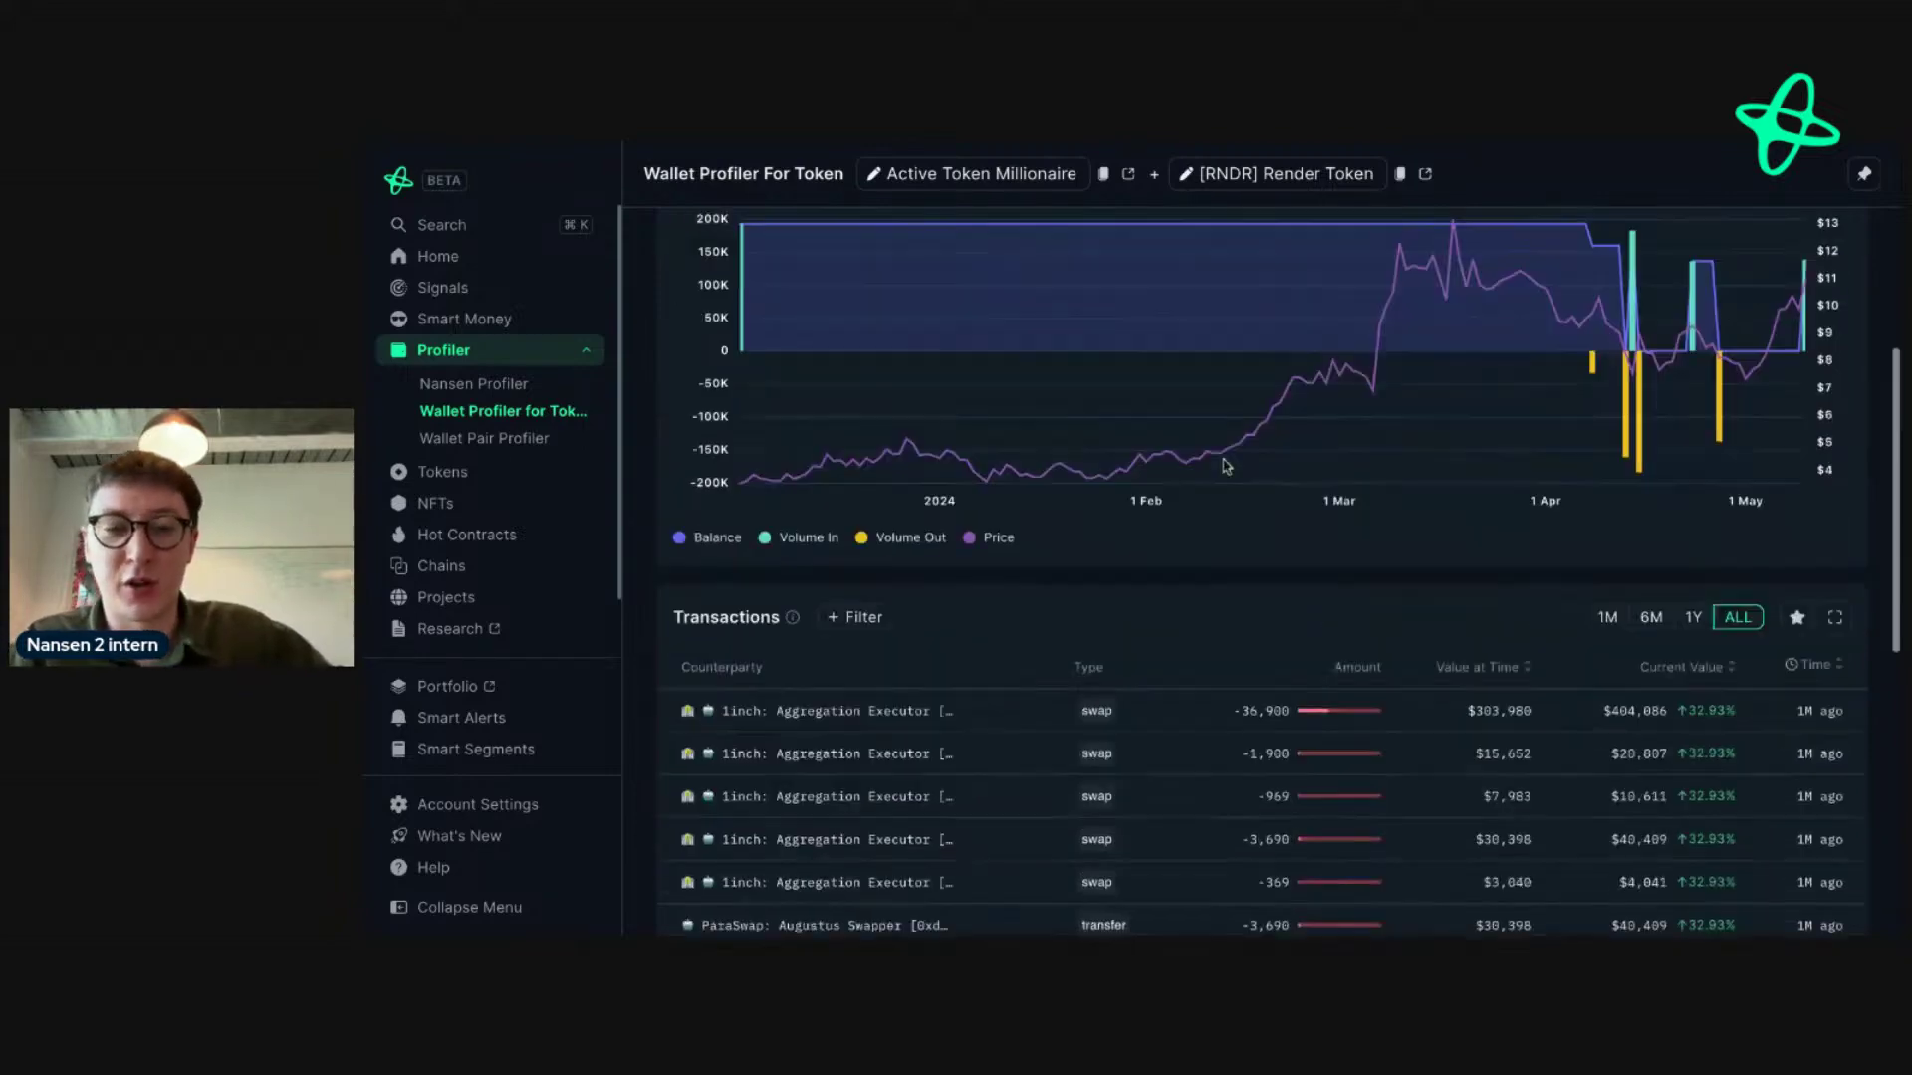
scroll(1226, 463, down, 5)
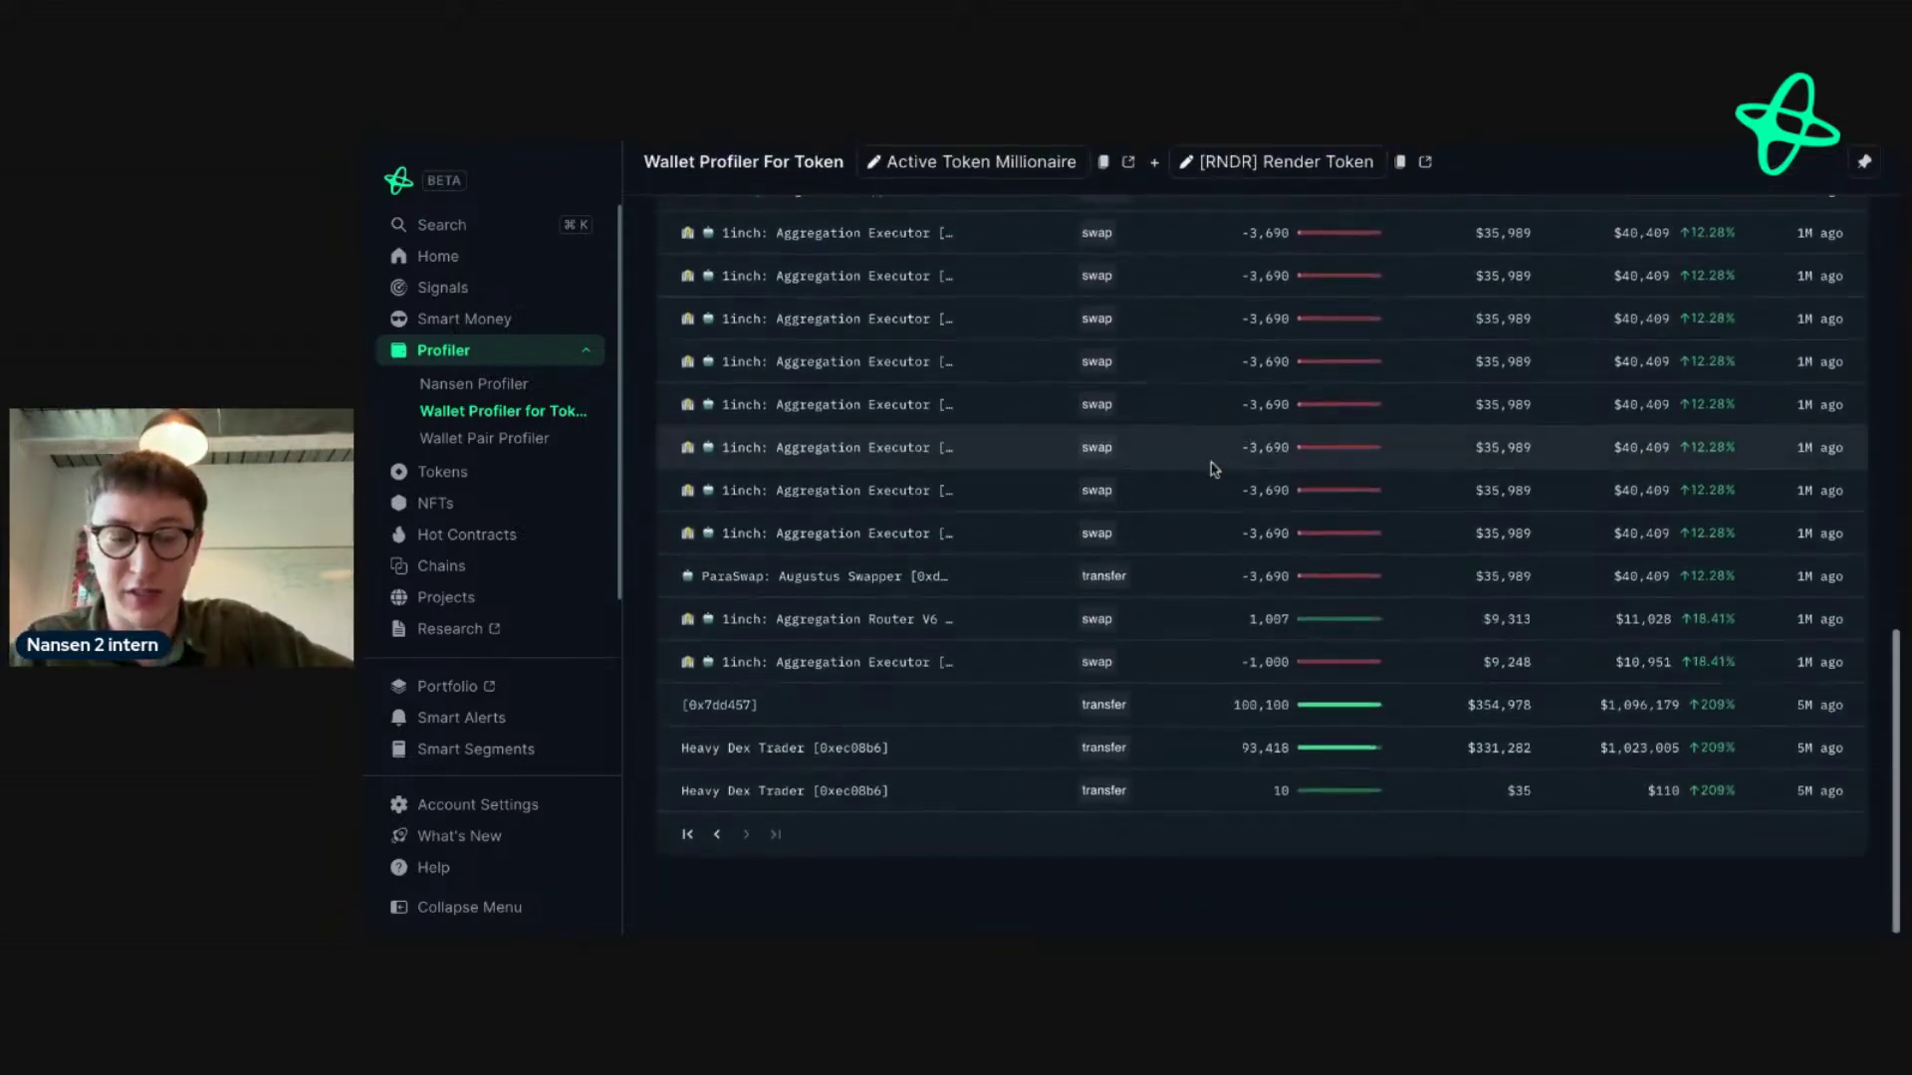
- Open the Heavy Dex Trader profile and follow its first funder through Dex Trader
click(786, 802)
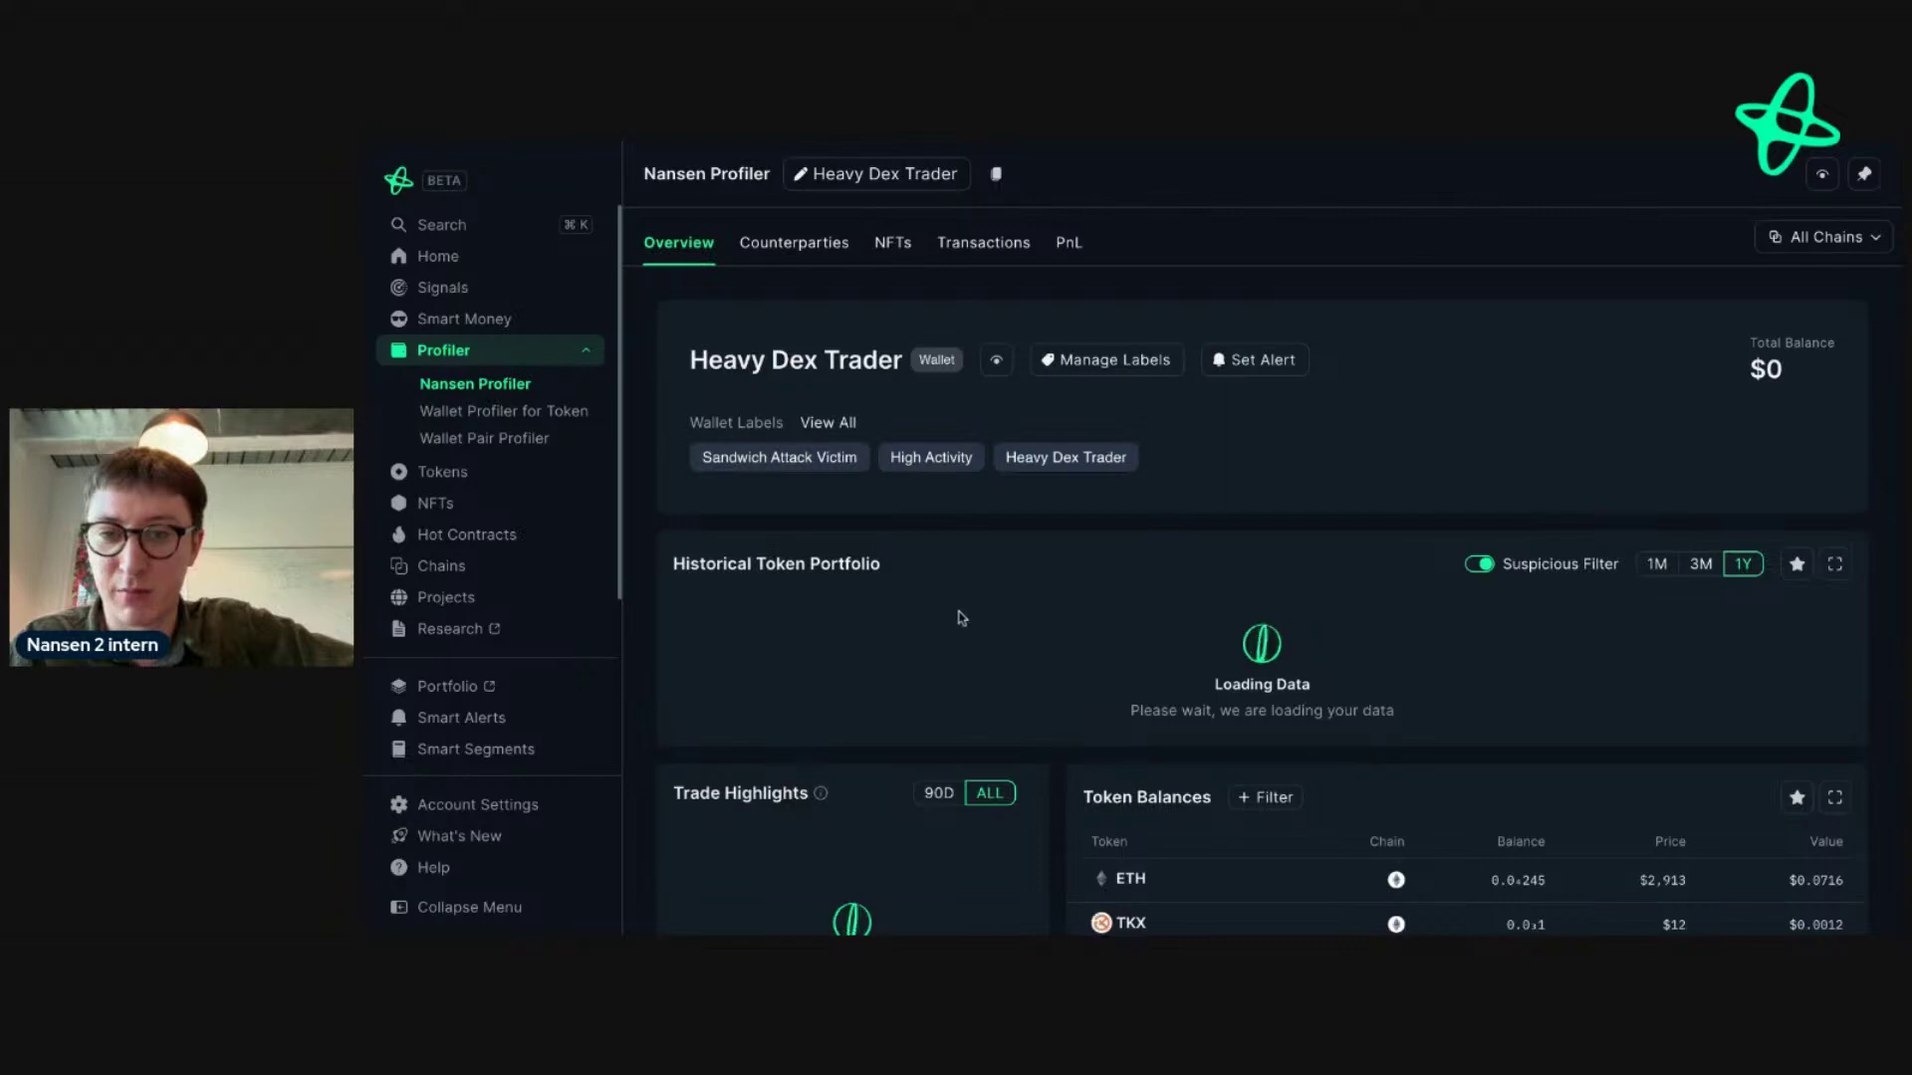
scroll(962, 618, down, 15)
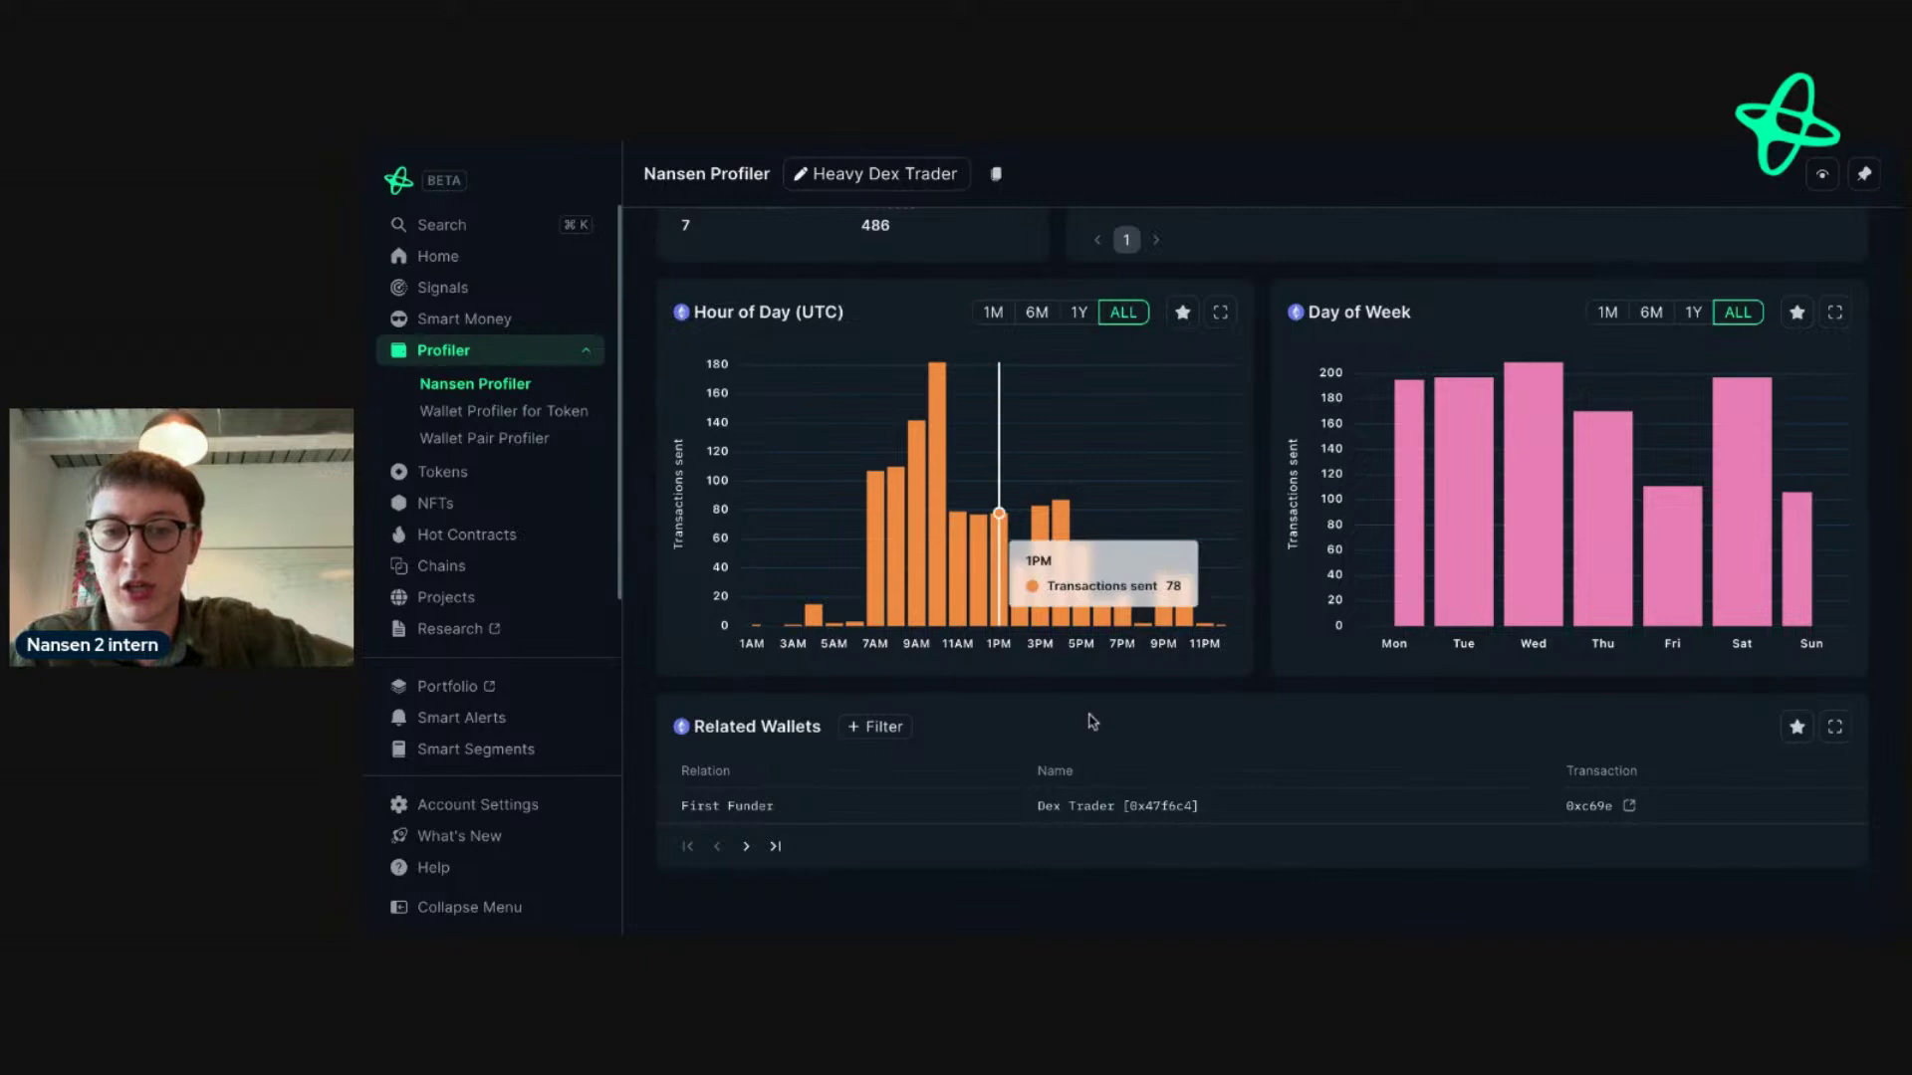
click(1069, 807)
scroll(1071, 812, down, 10)
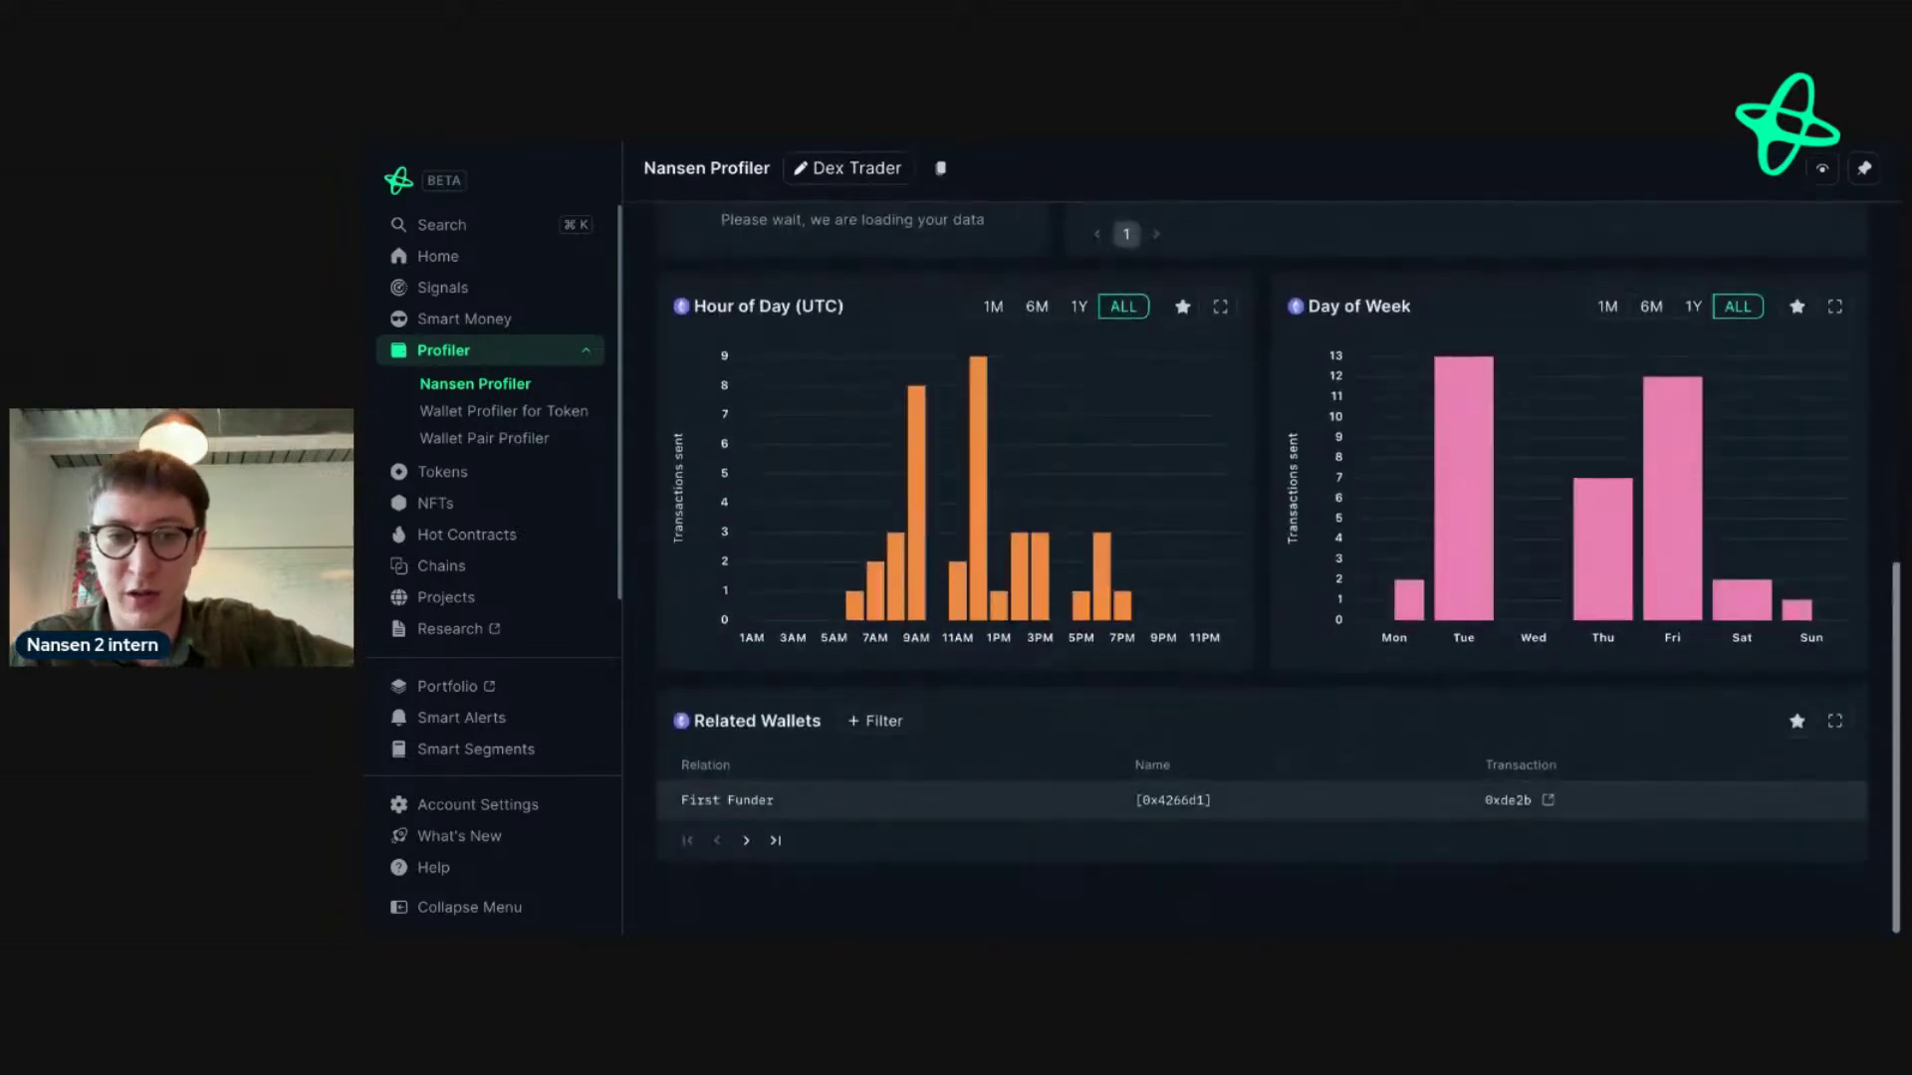
click(1165, 857)
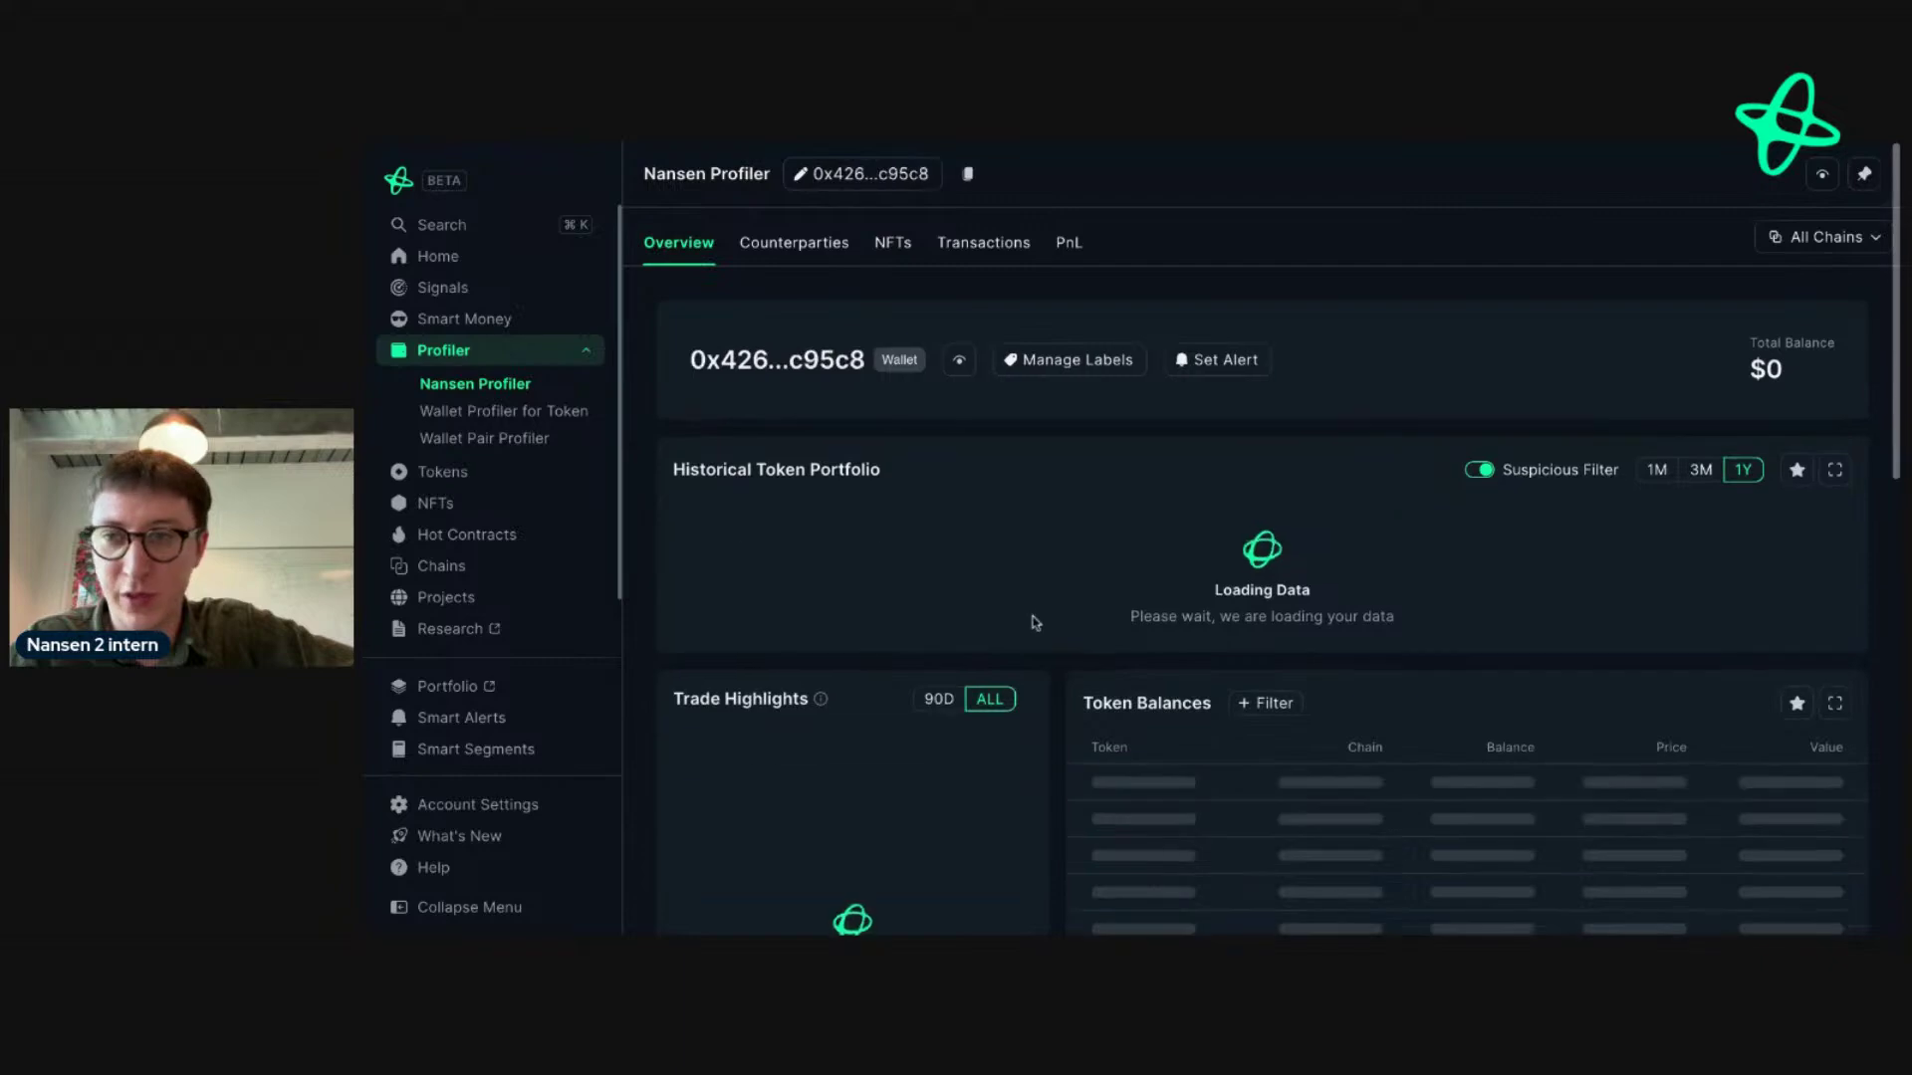
- Continue the funder chain to the Medium Dex Trader [0xf2a5de] wallet's profile
scroll(1035, 622, down, 6)
scroll(1041, 697, up, 2)
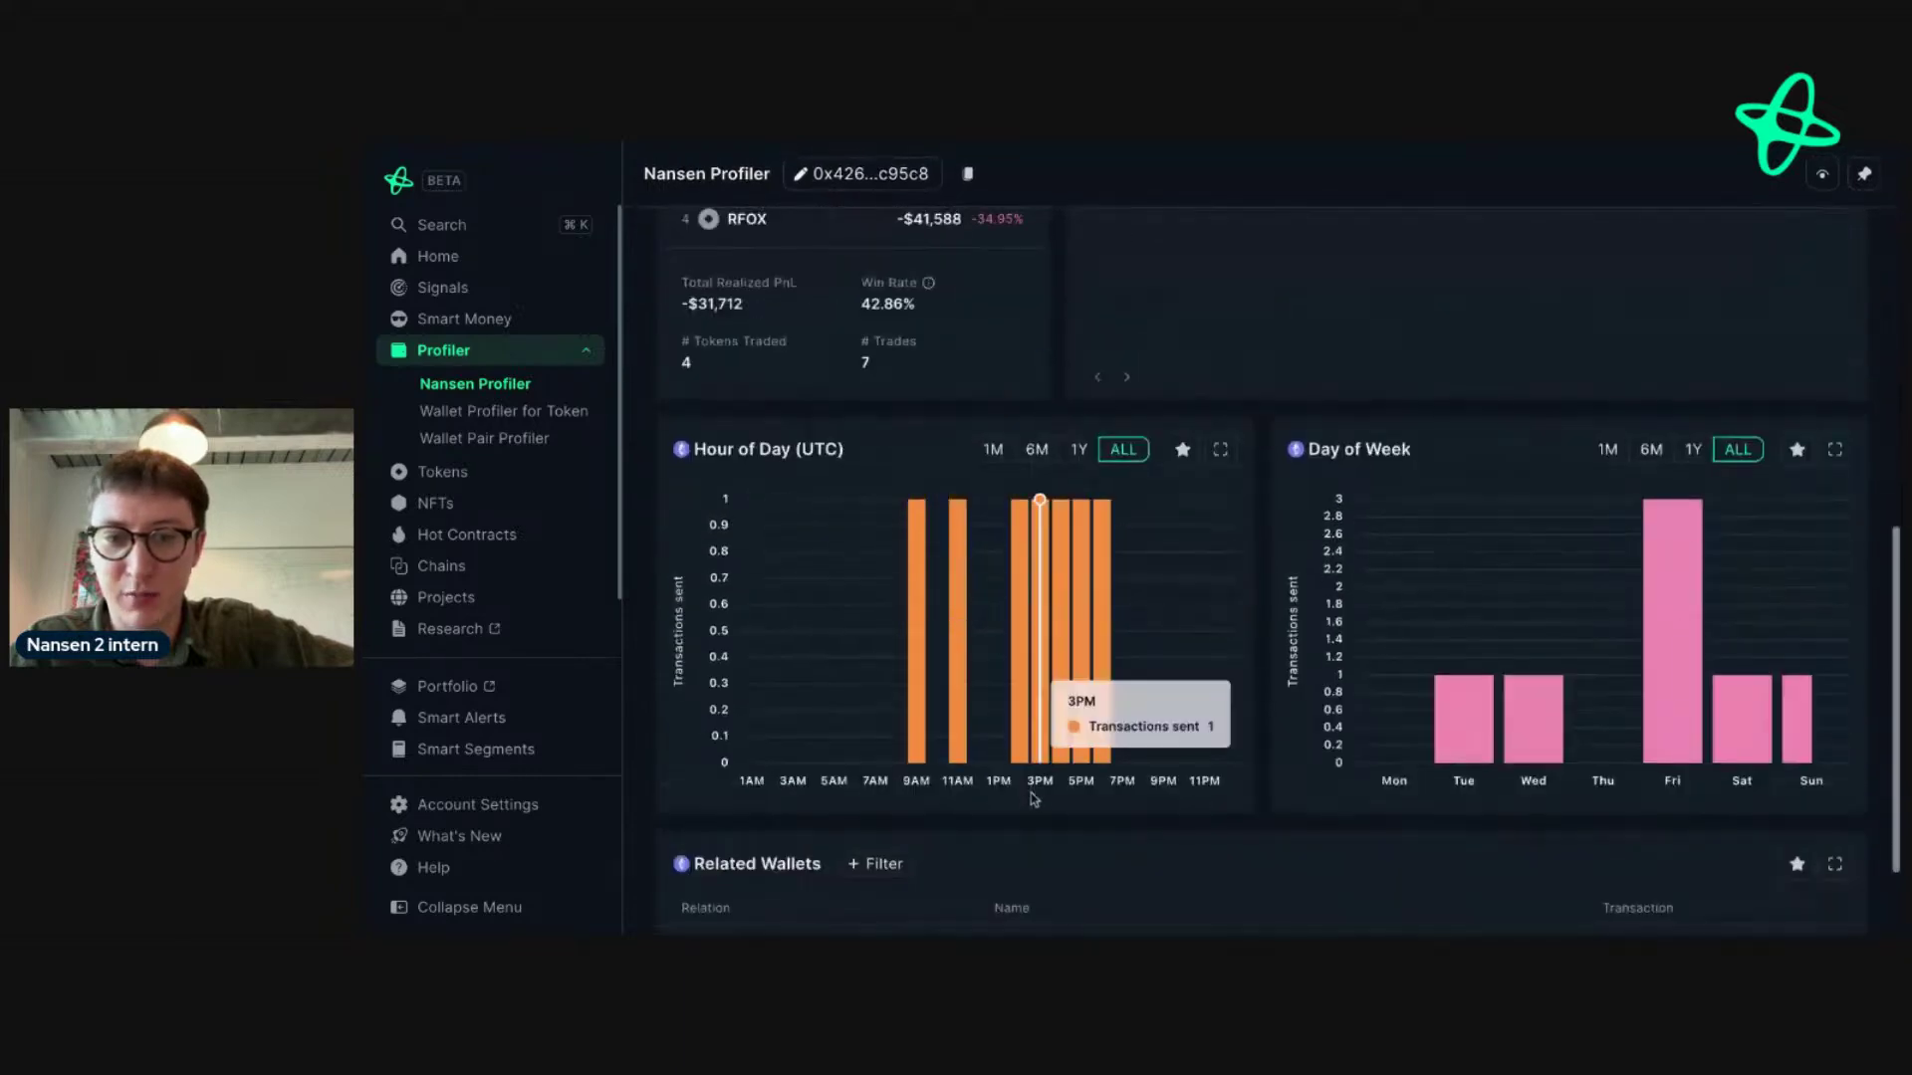
click(1065, 809)
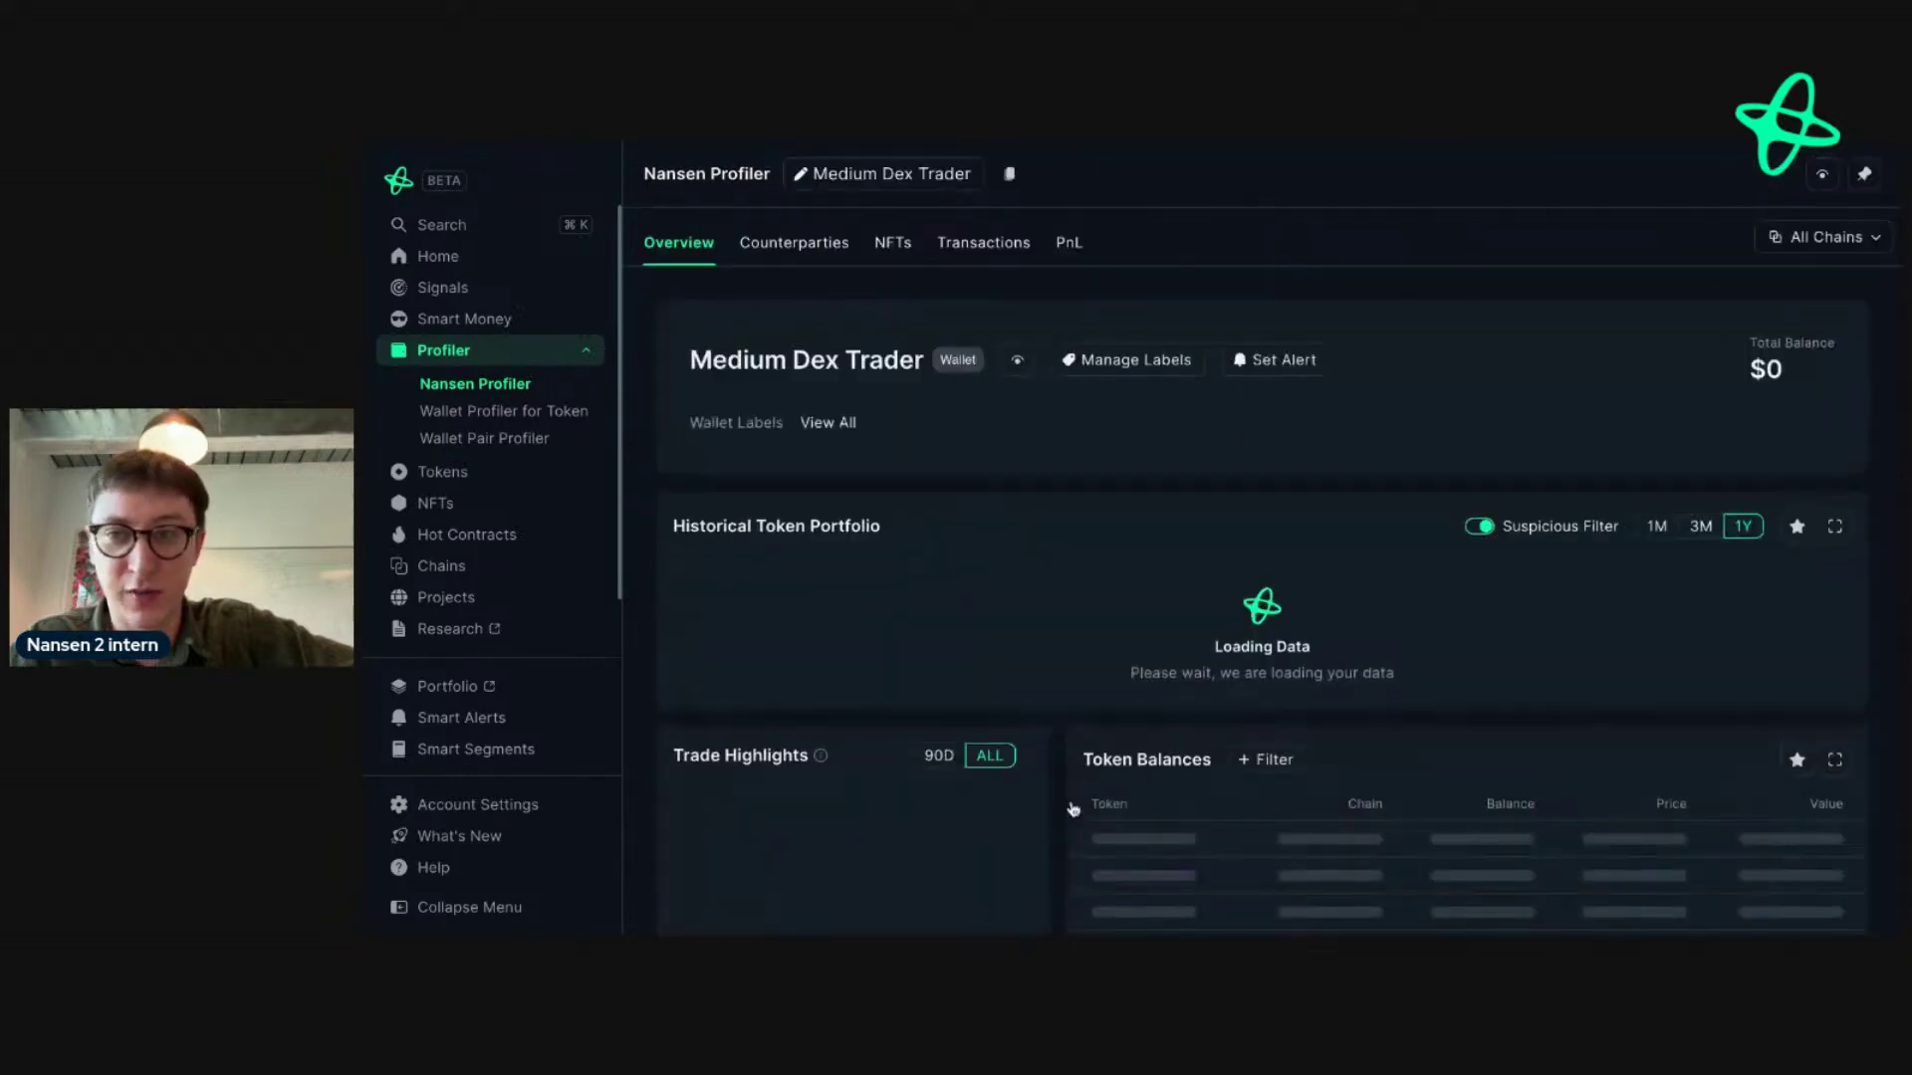
scroll(1156, 812, down, 10)
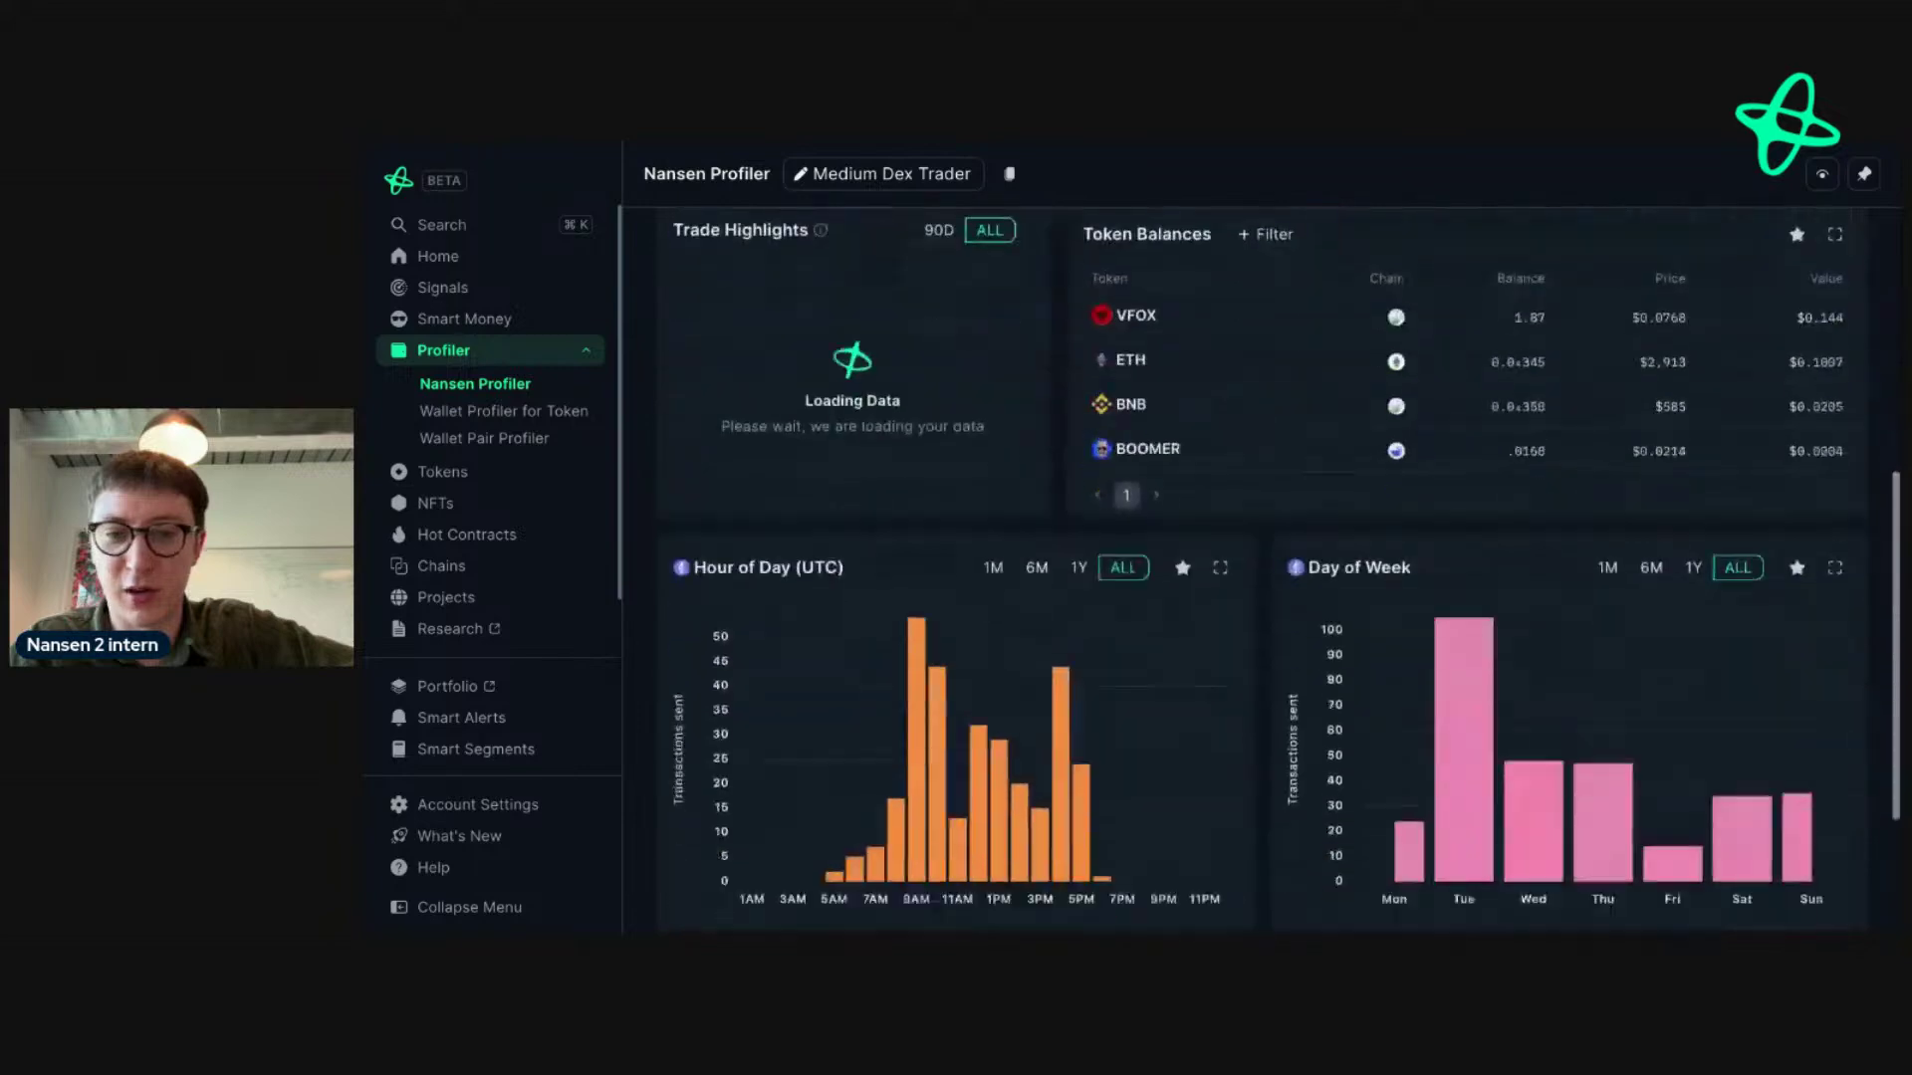
scroll(1156, 812, up, 10)
key(super+bracketleft)
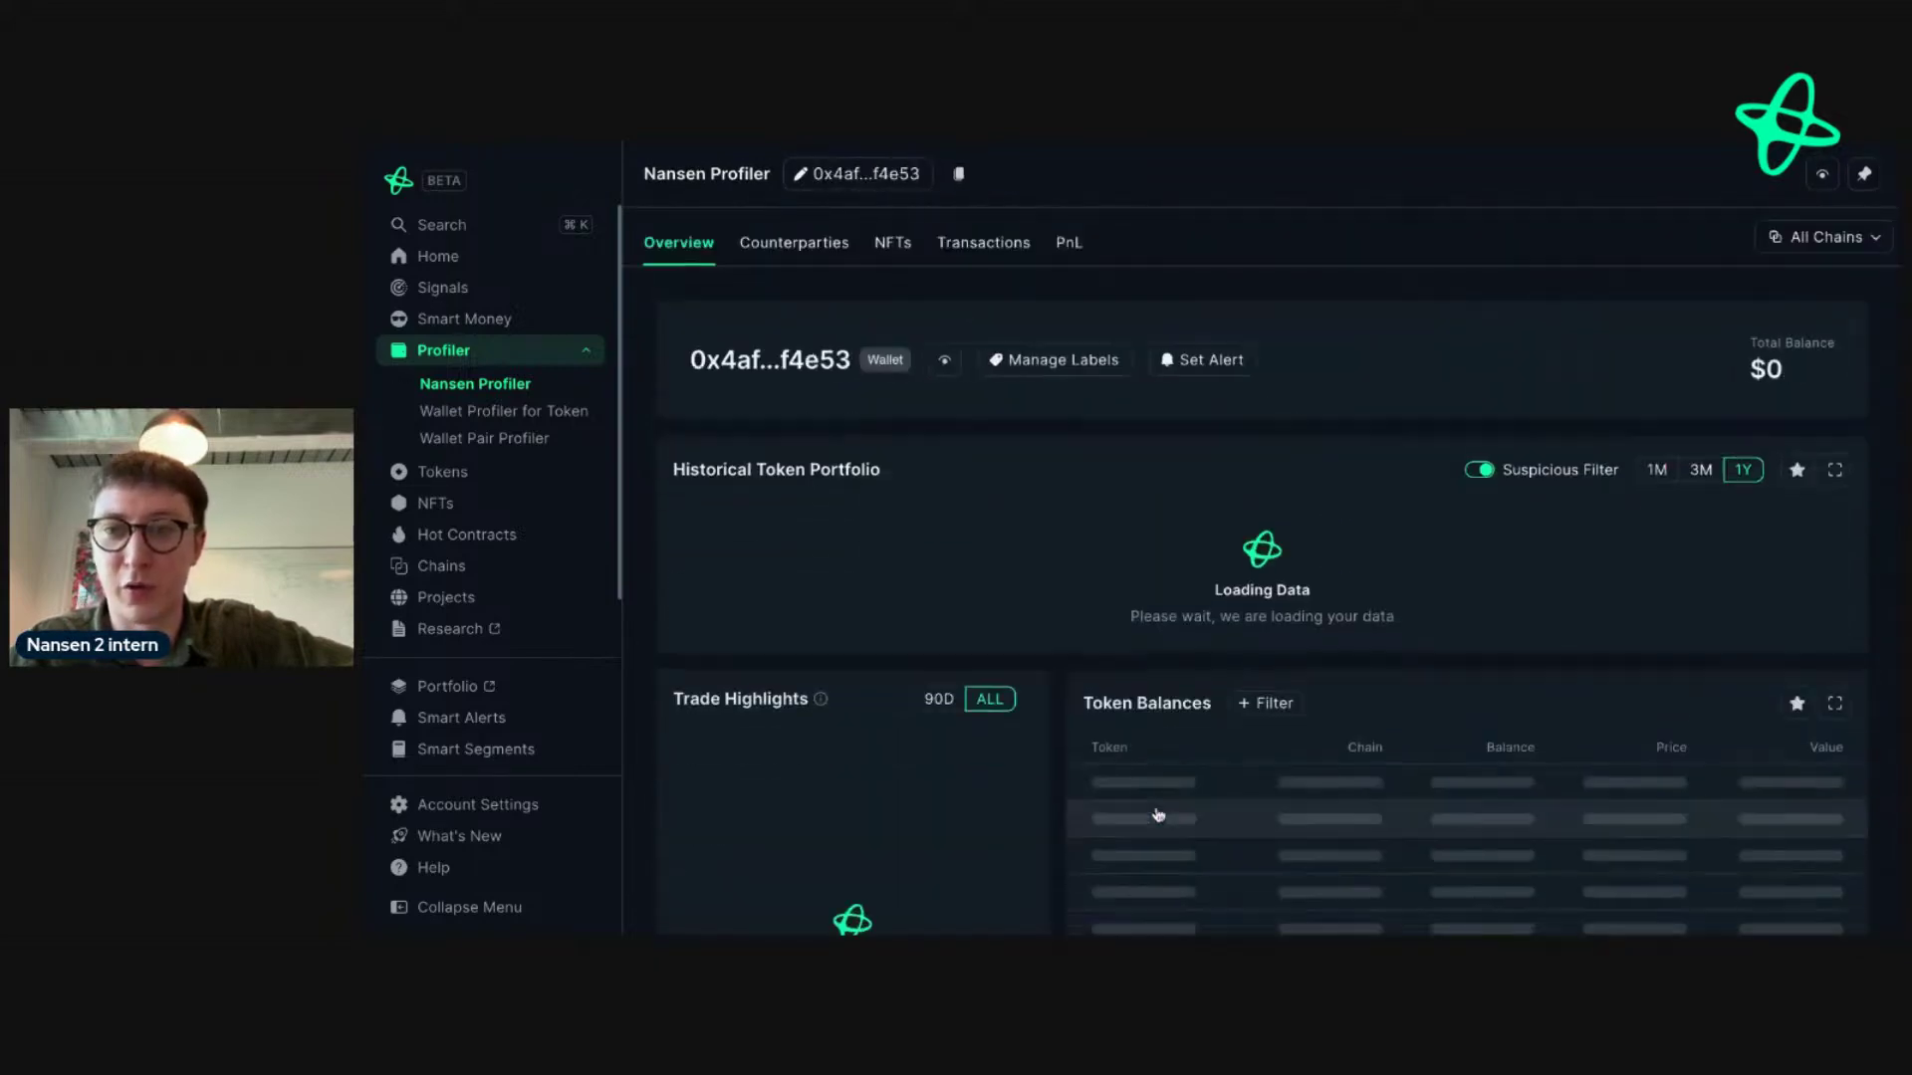
scroll(1158, 814, down, 3)
scroll(1110, 827, down, 6)
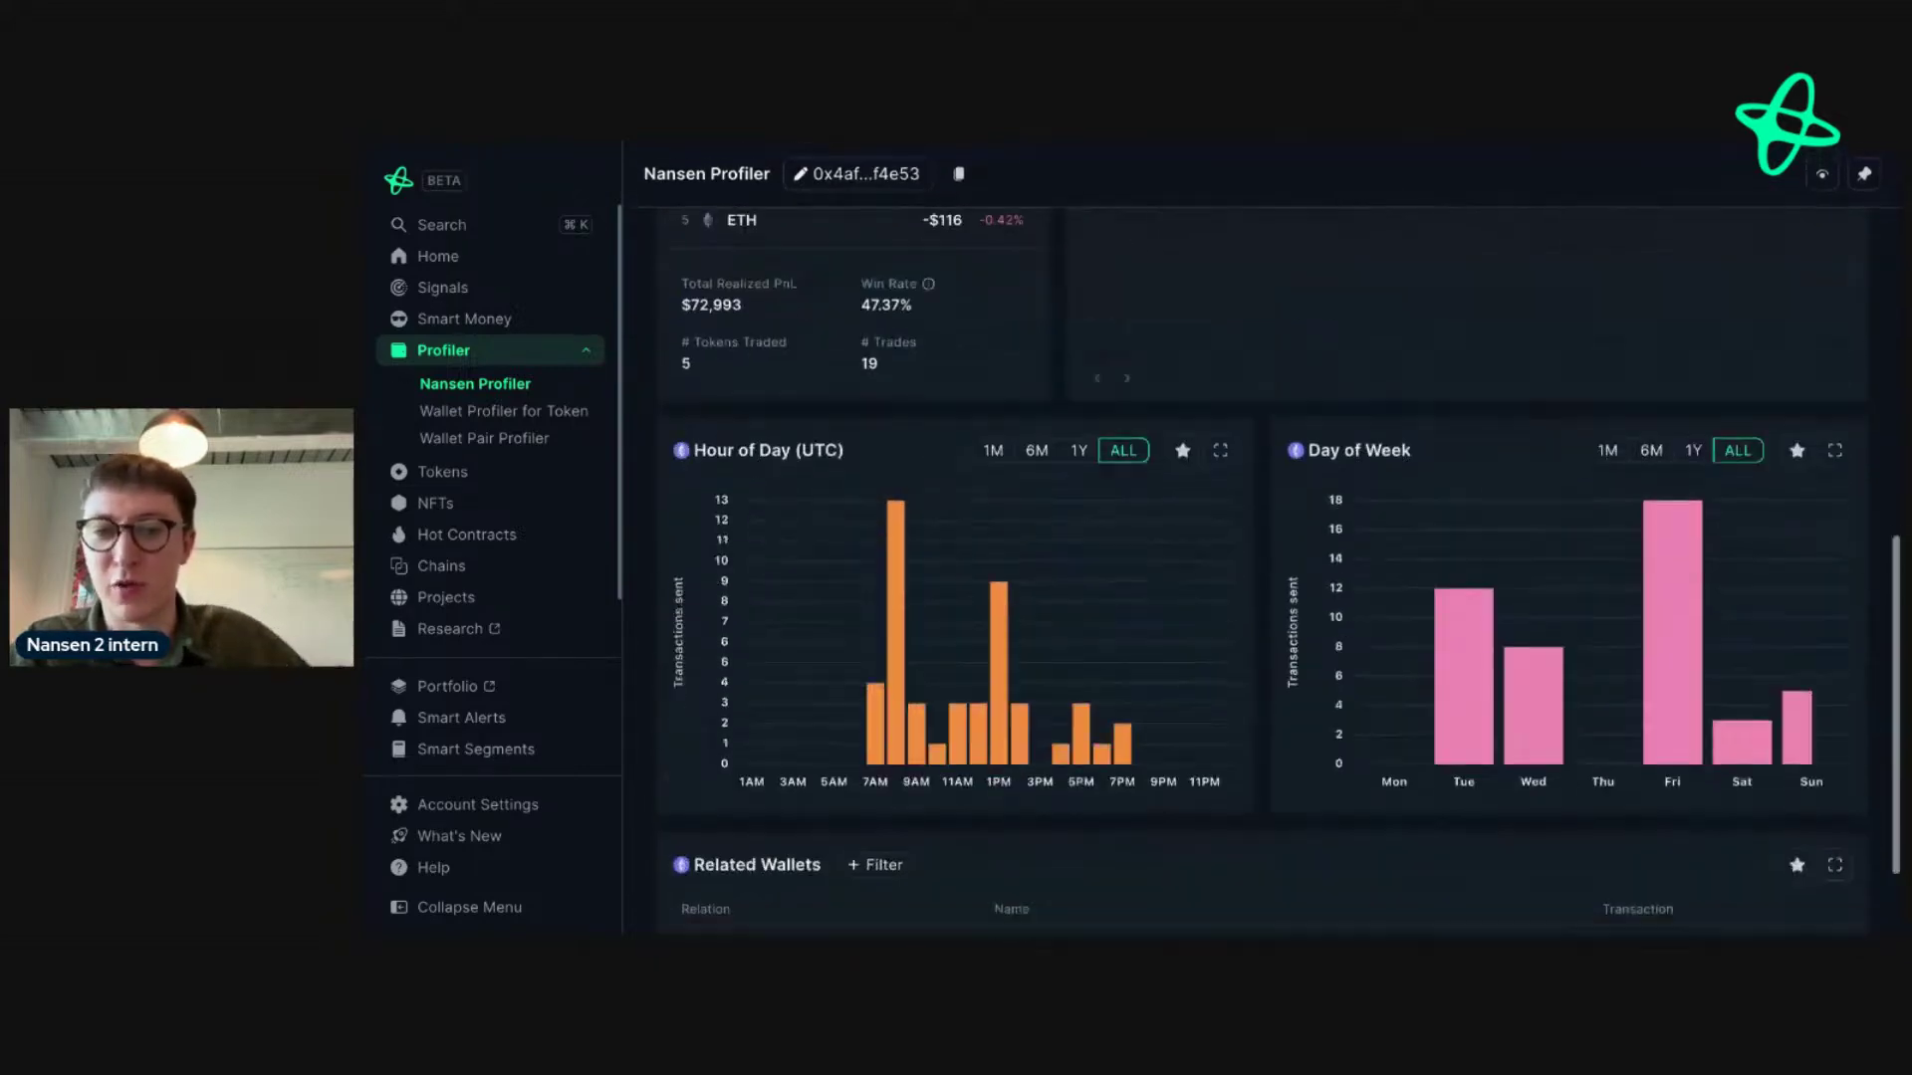
click(1110, 854)
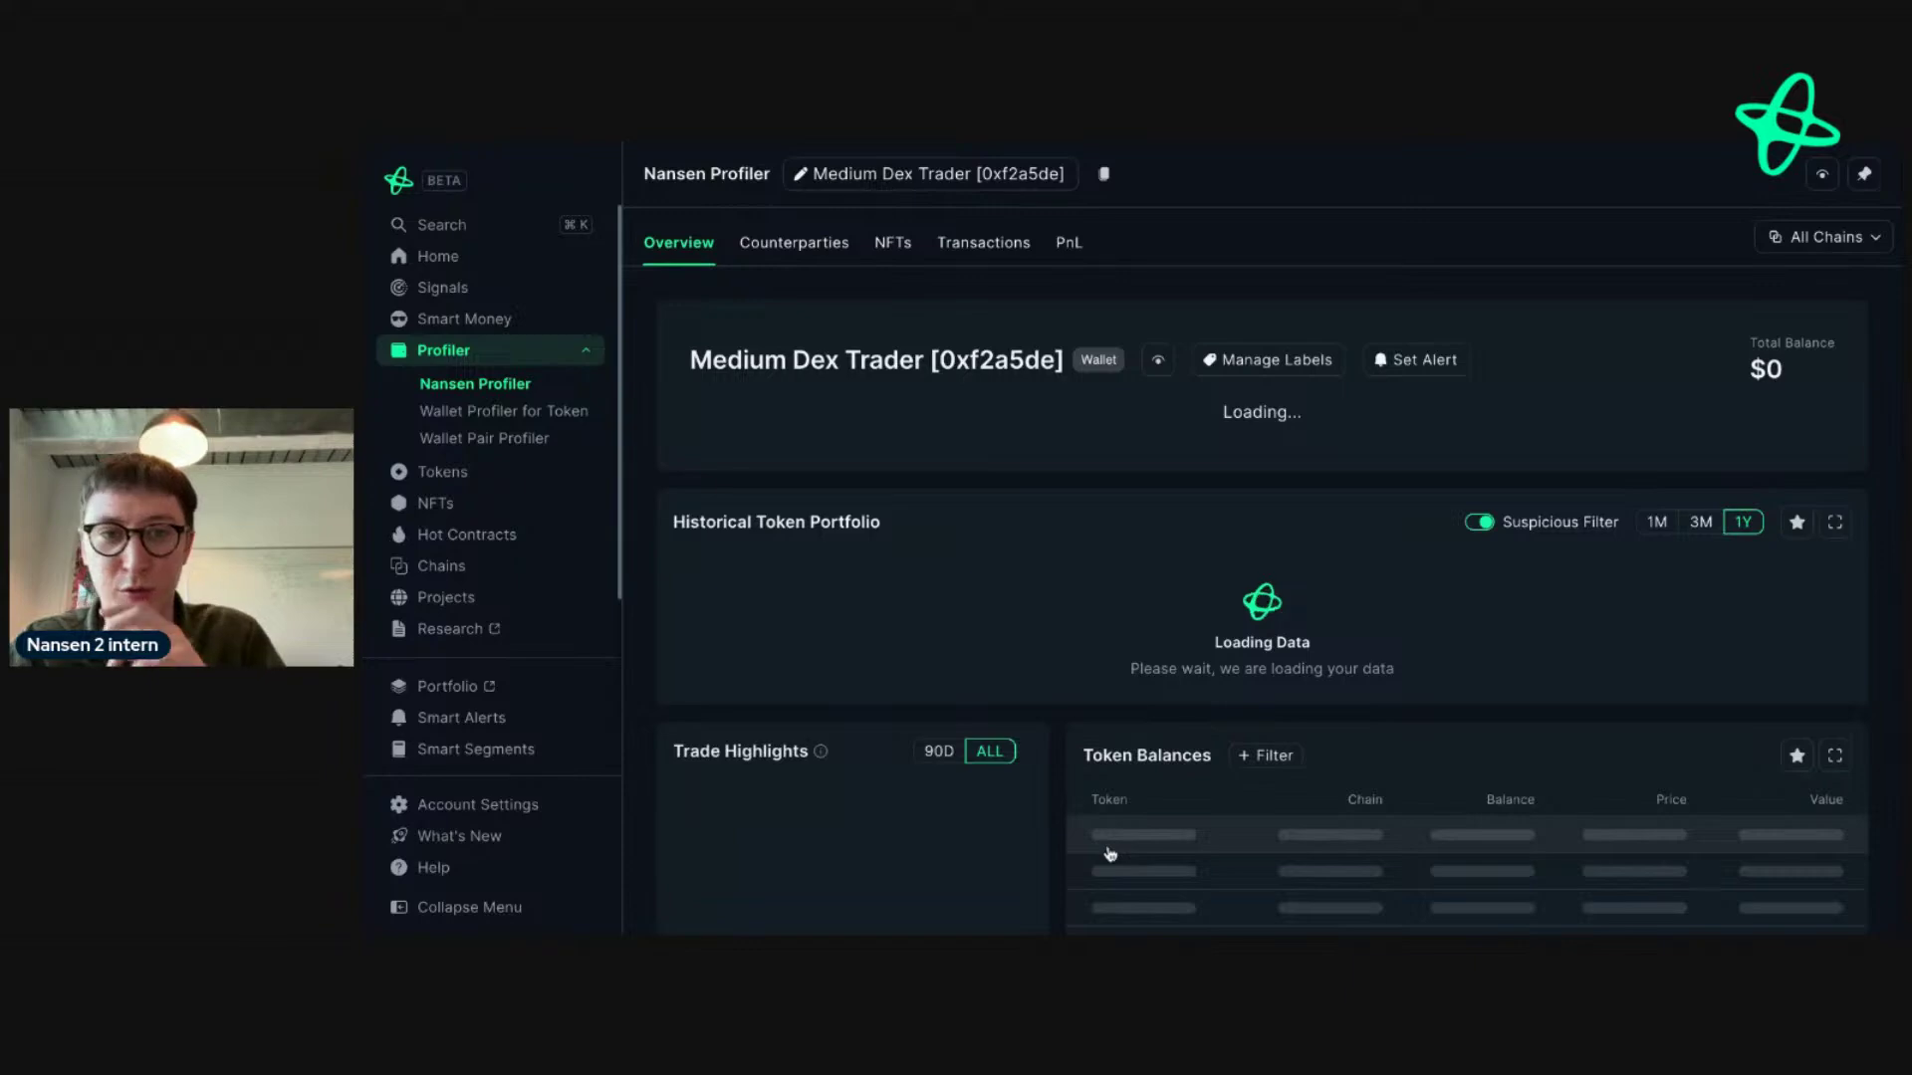
- Scroll the Medium Dex Trader profile to its Related Wallets section
scroll(1082, 824, down, 8)
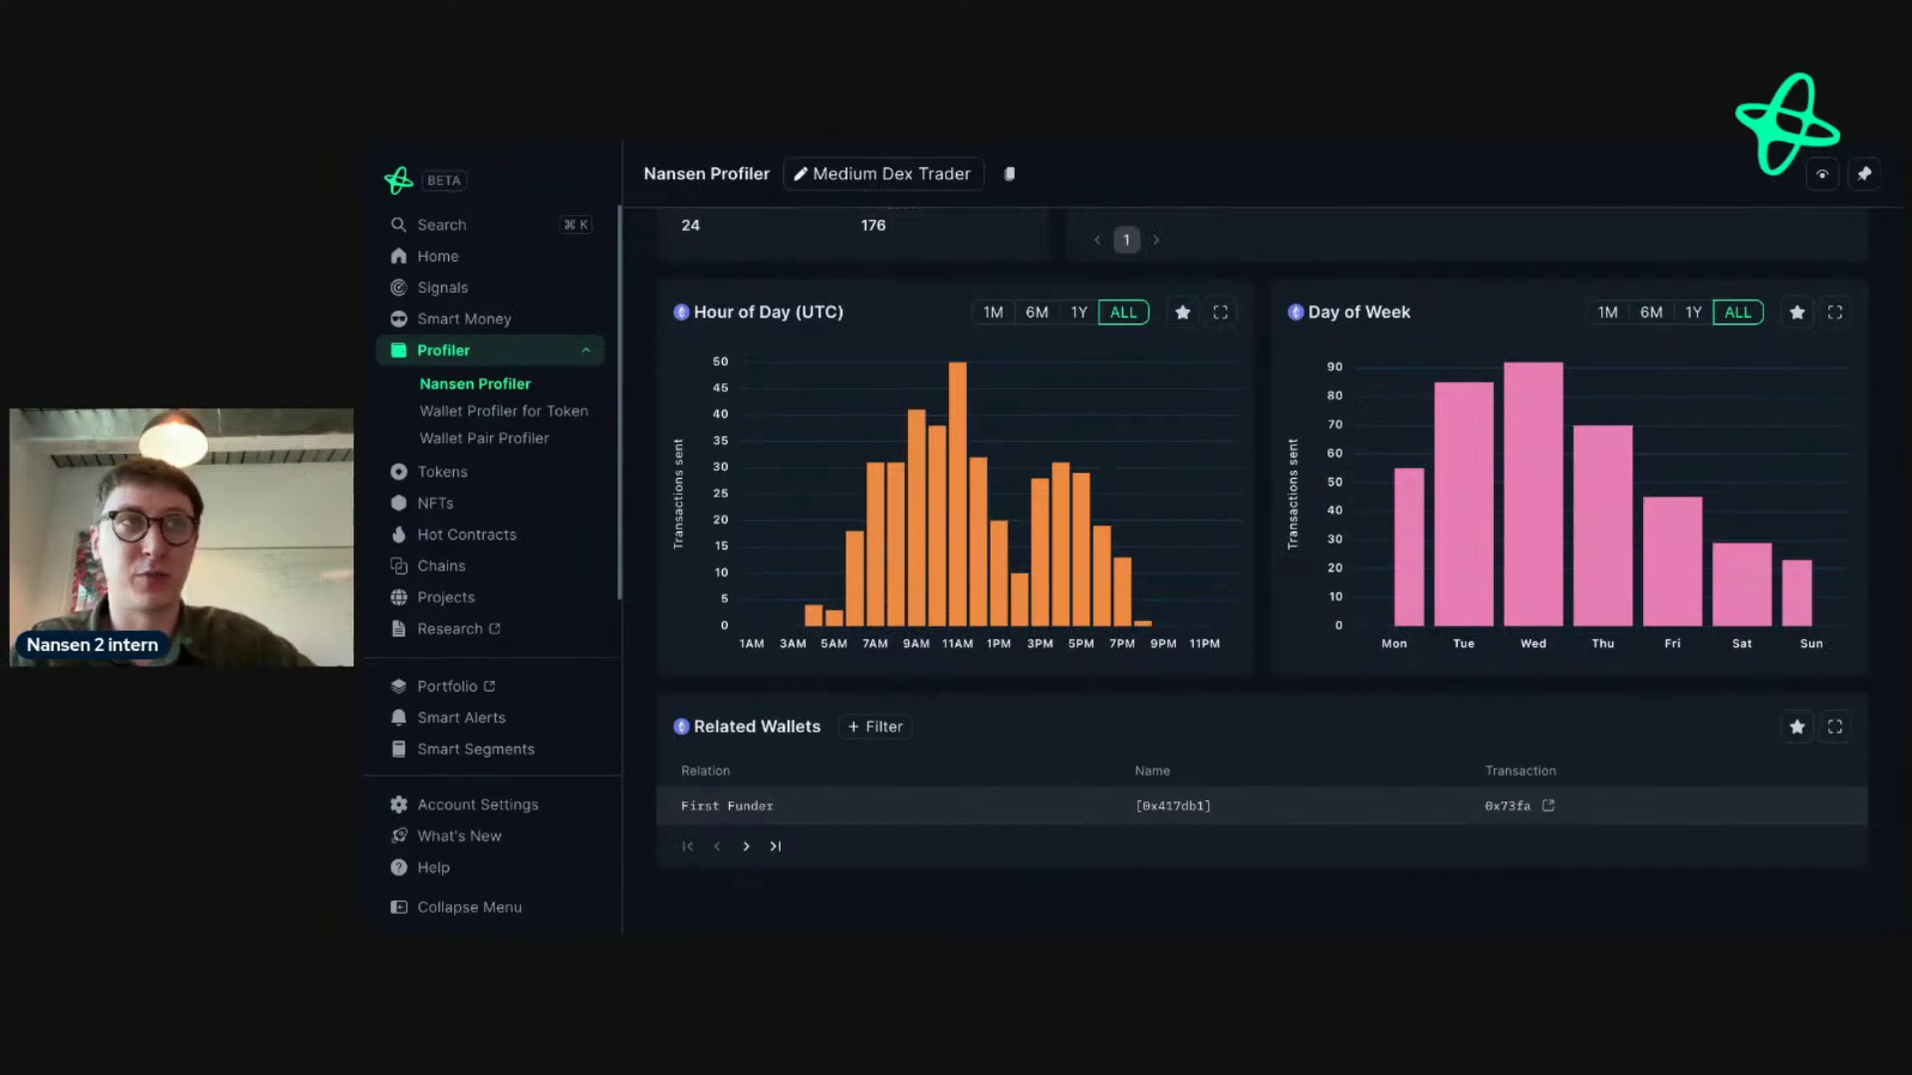
scroll(1263, 577, up, 10)
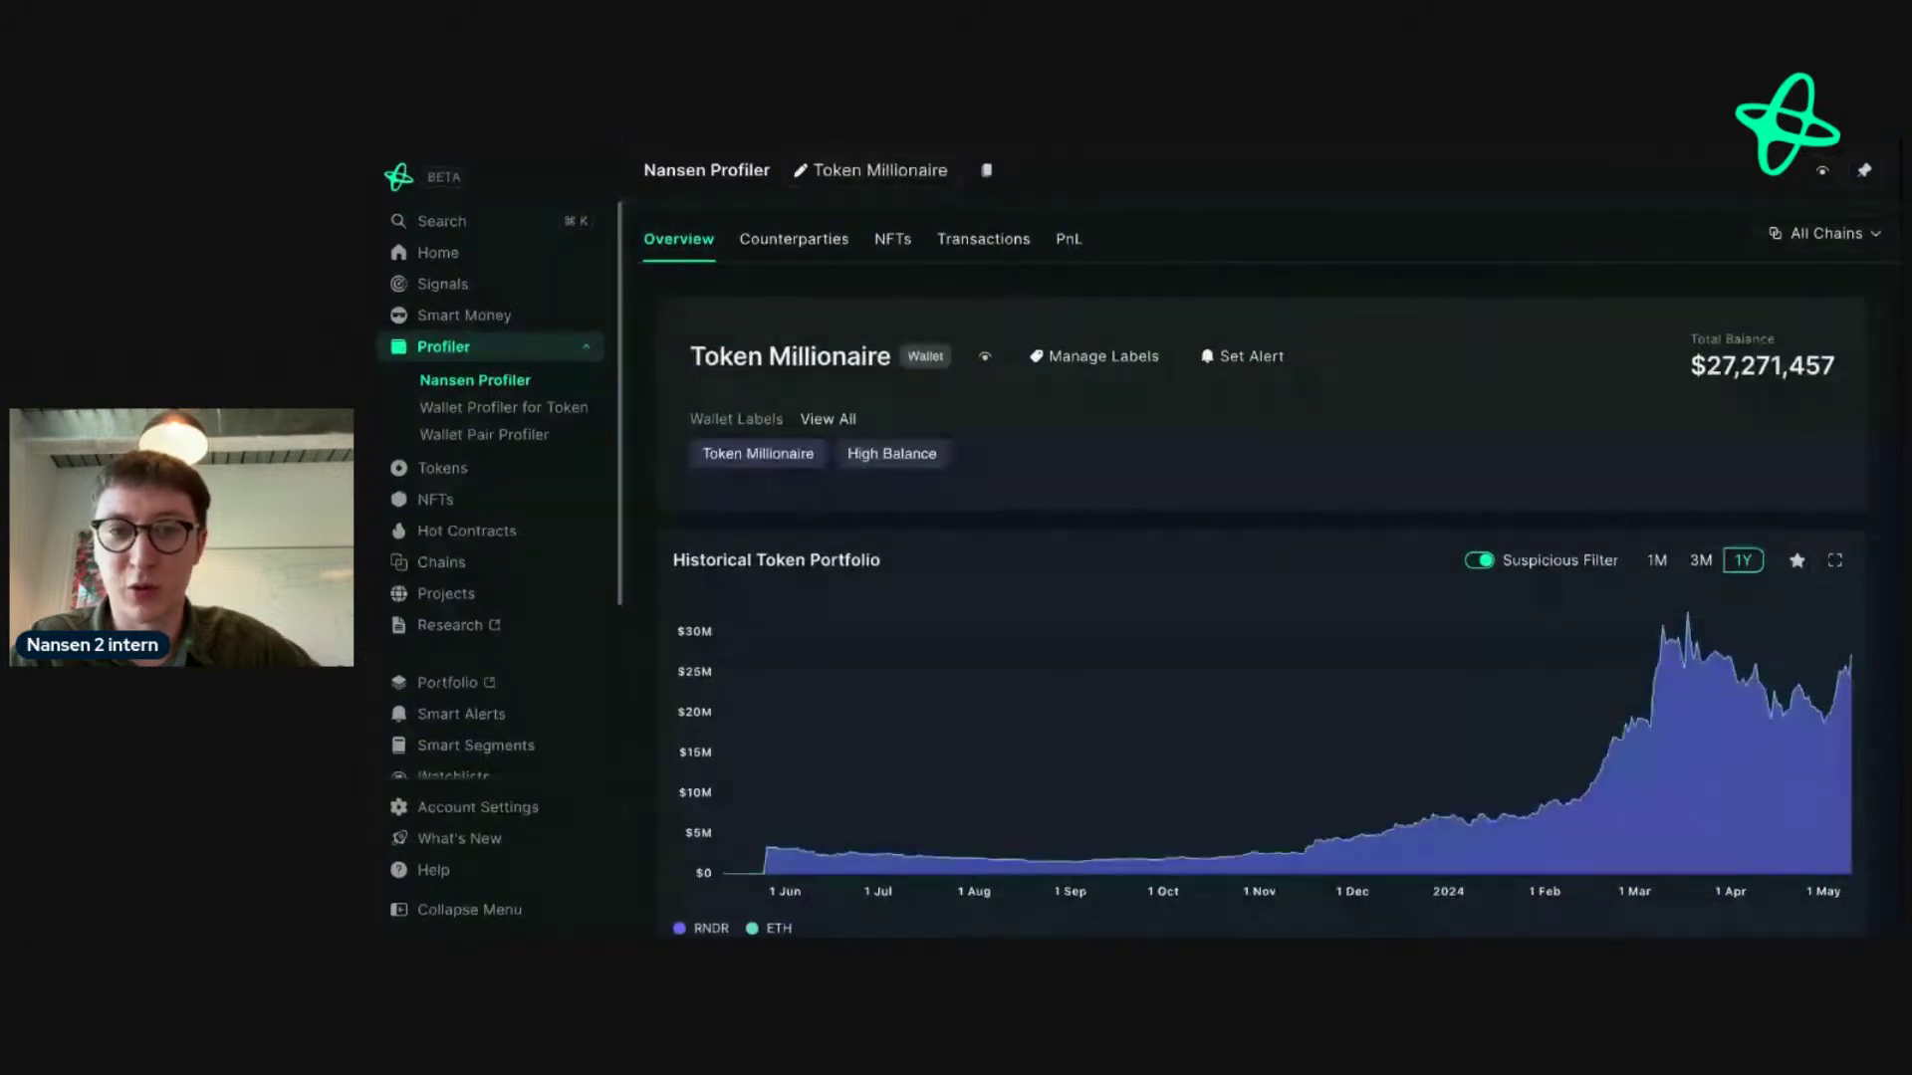
- Highlight the 2,907,425 RNDR realized profit and check the wallet's First Funder
scroll(1156, 523, down, 2)
scroll(1156, 522, down, 3)
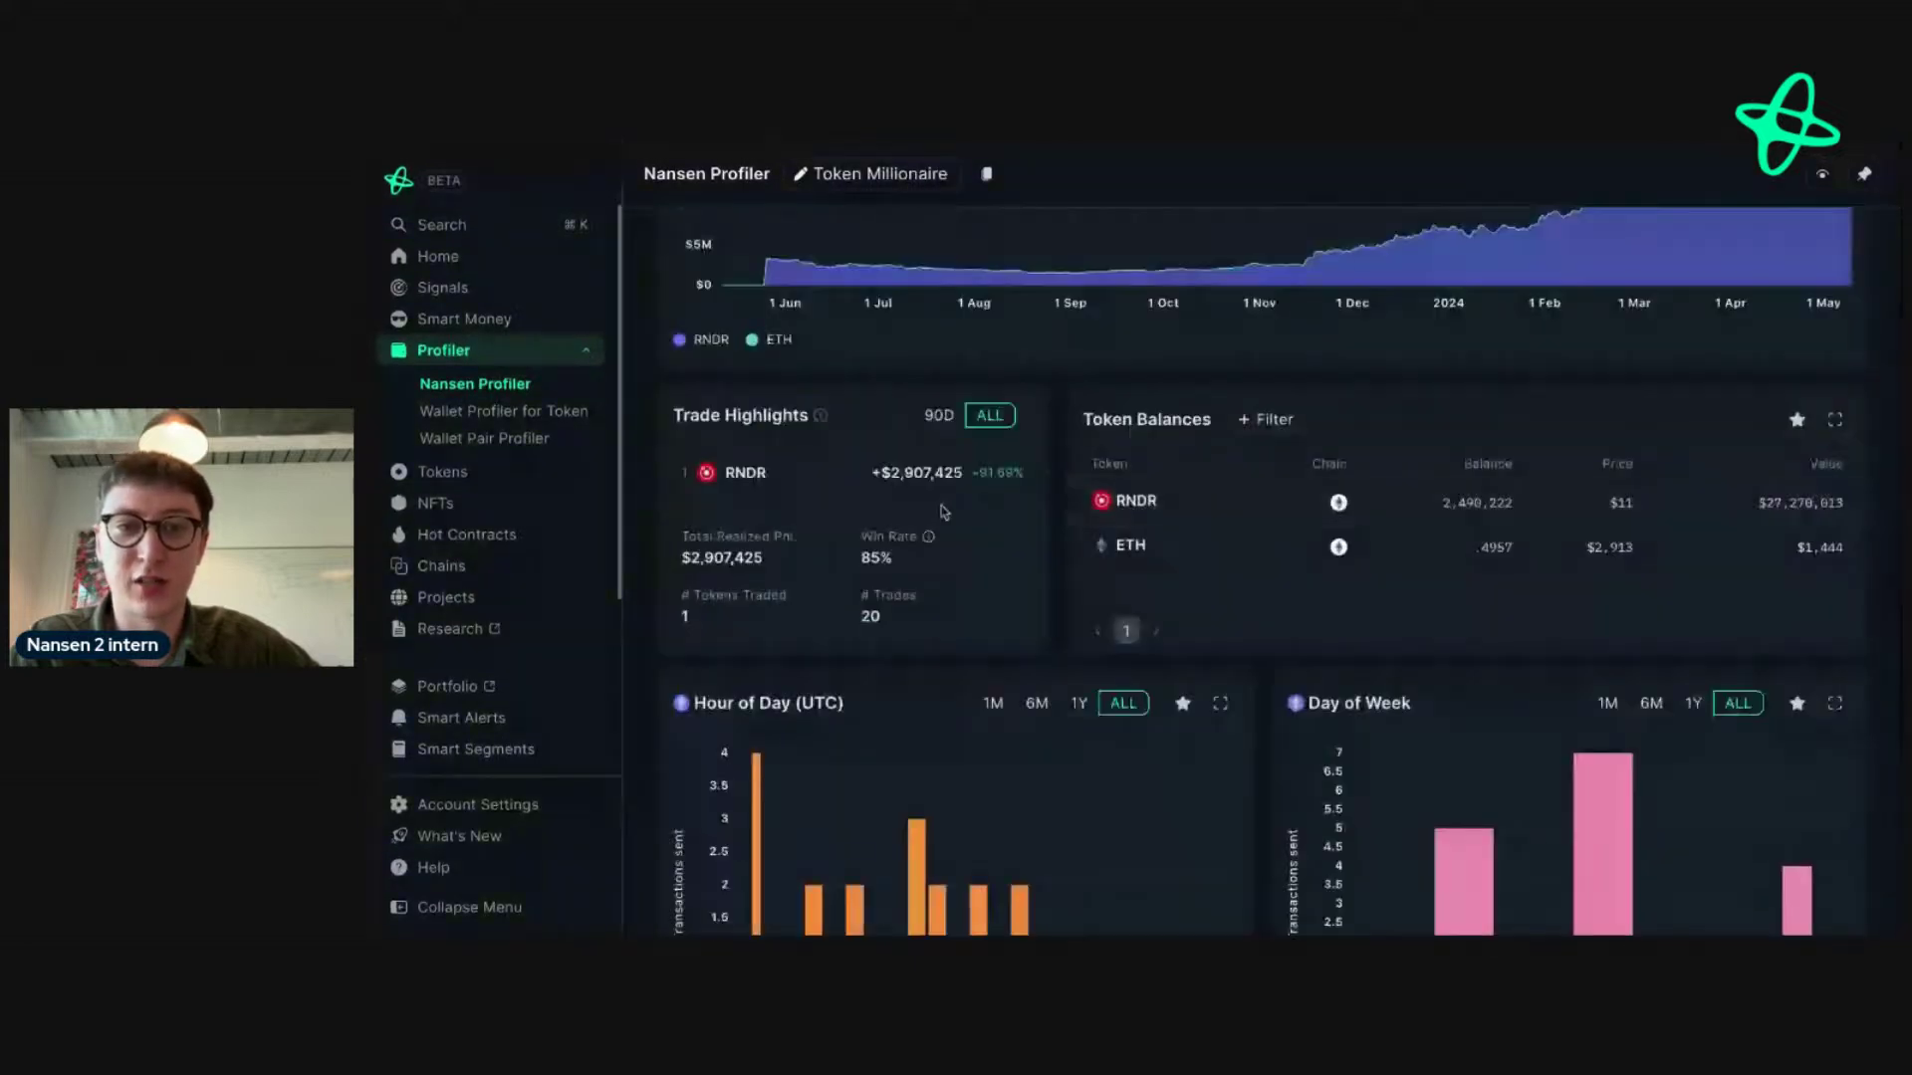
double_click(924, 472)
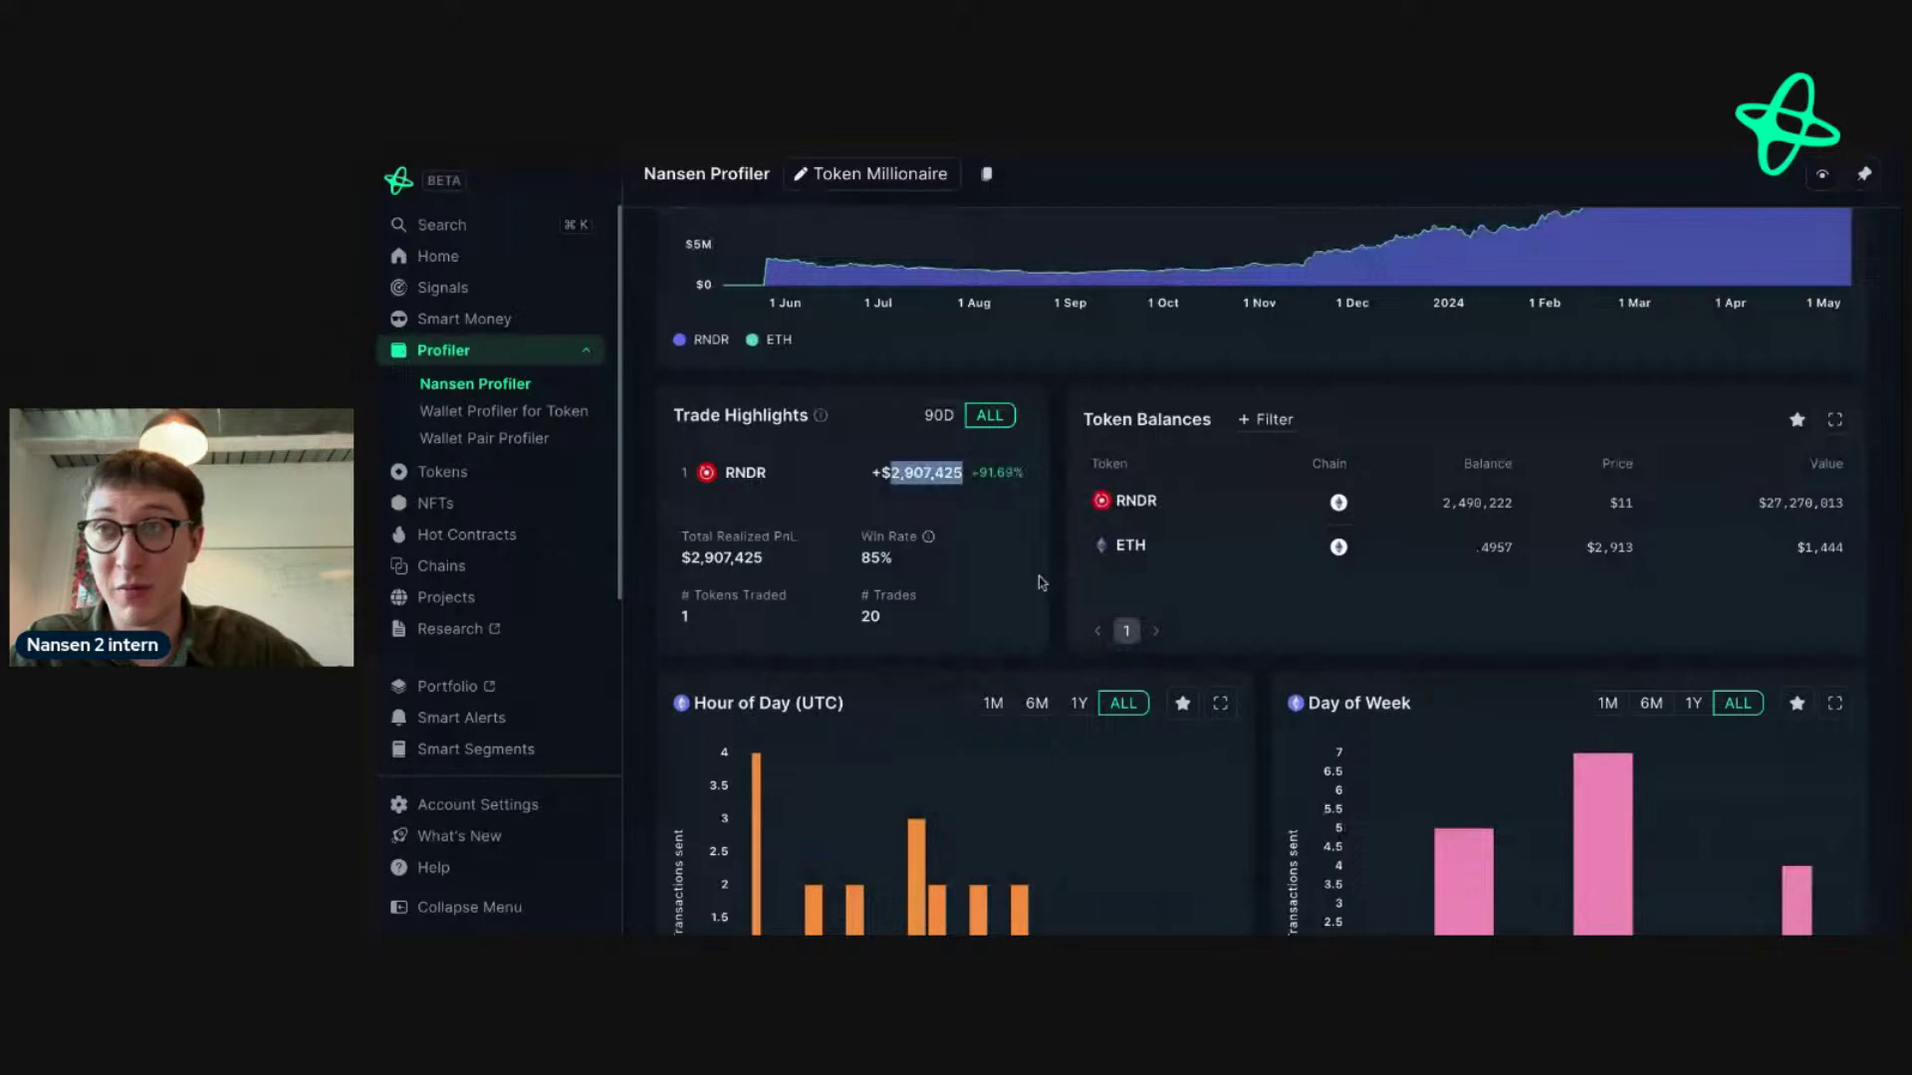
scroll(1156, 522, down, 2)
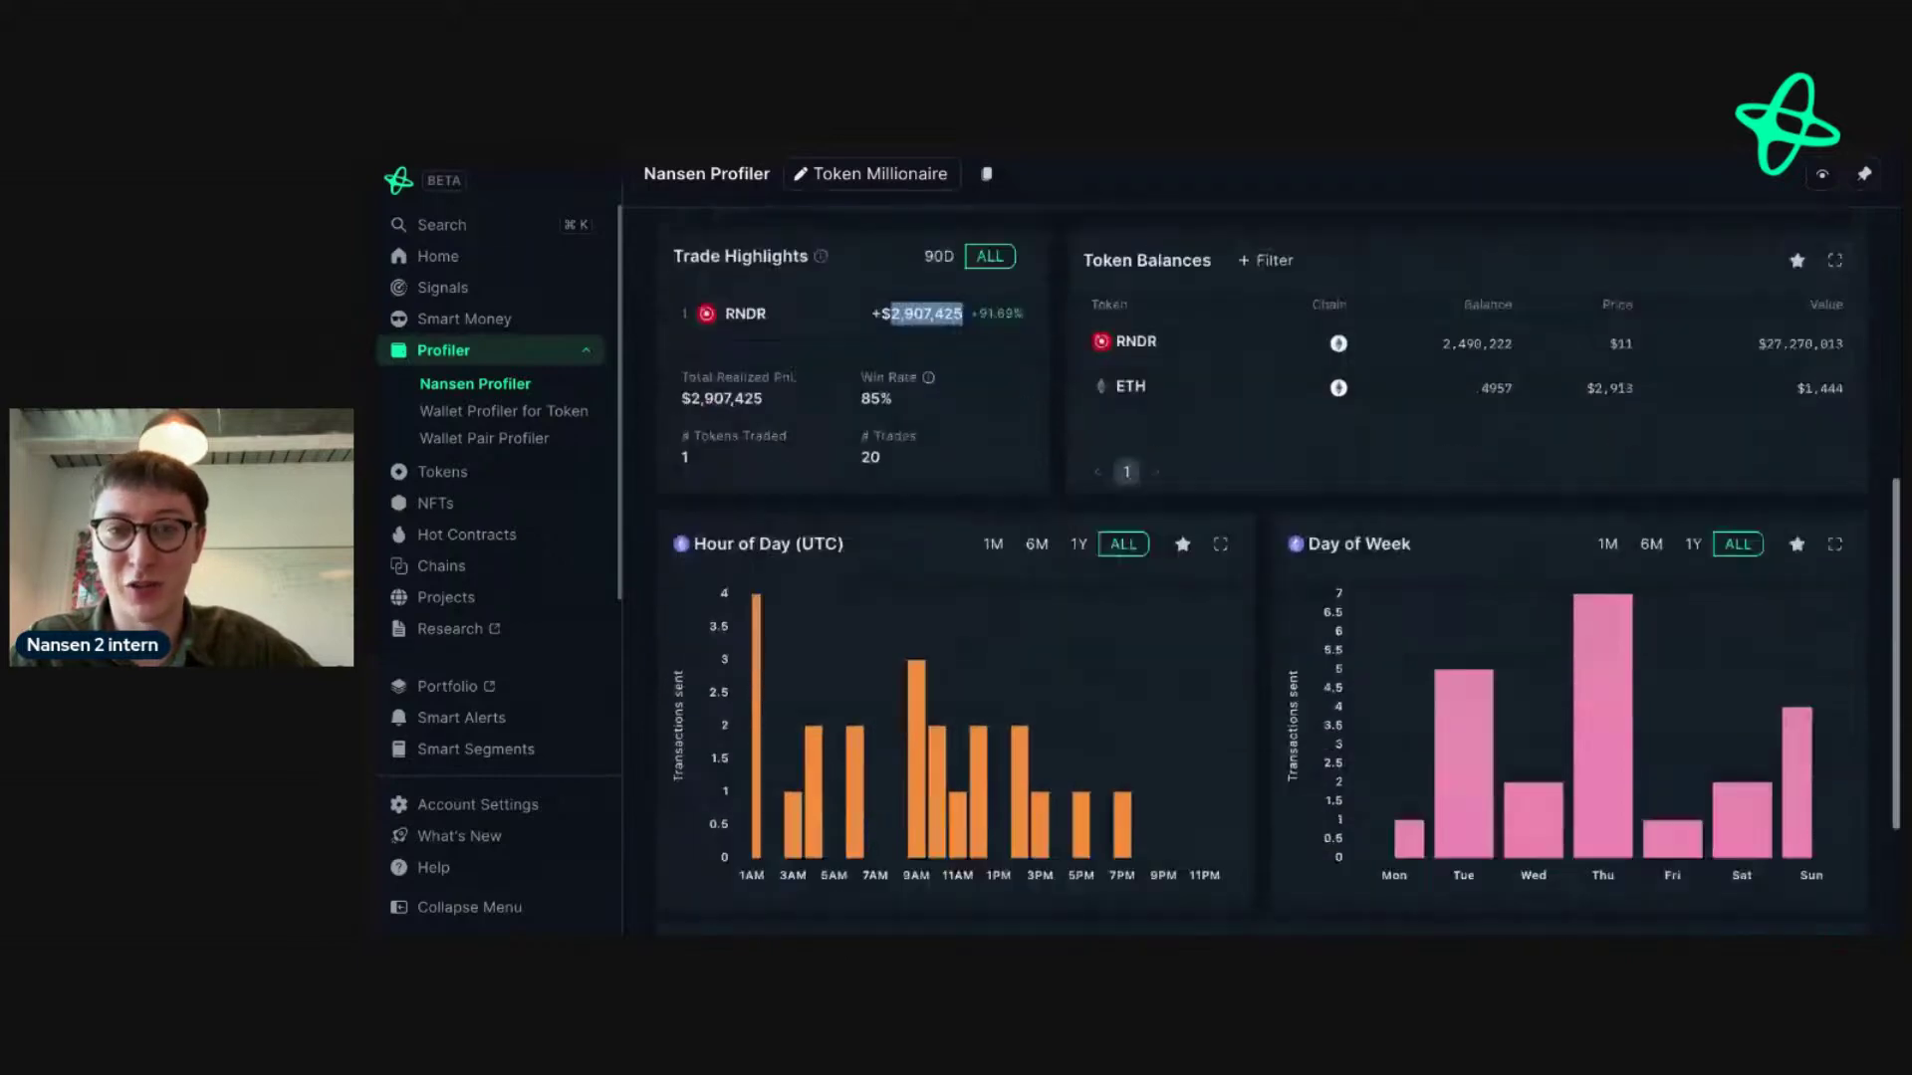
scroll(1192, 685, up, 8)
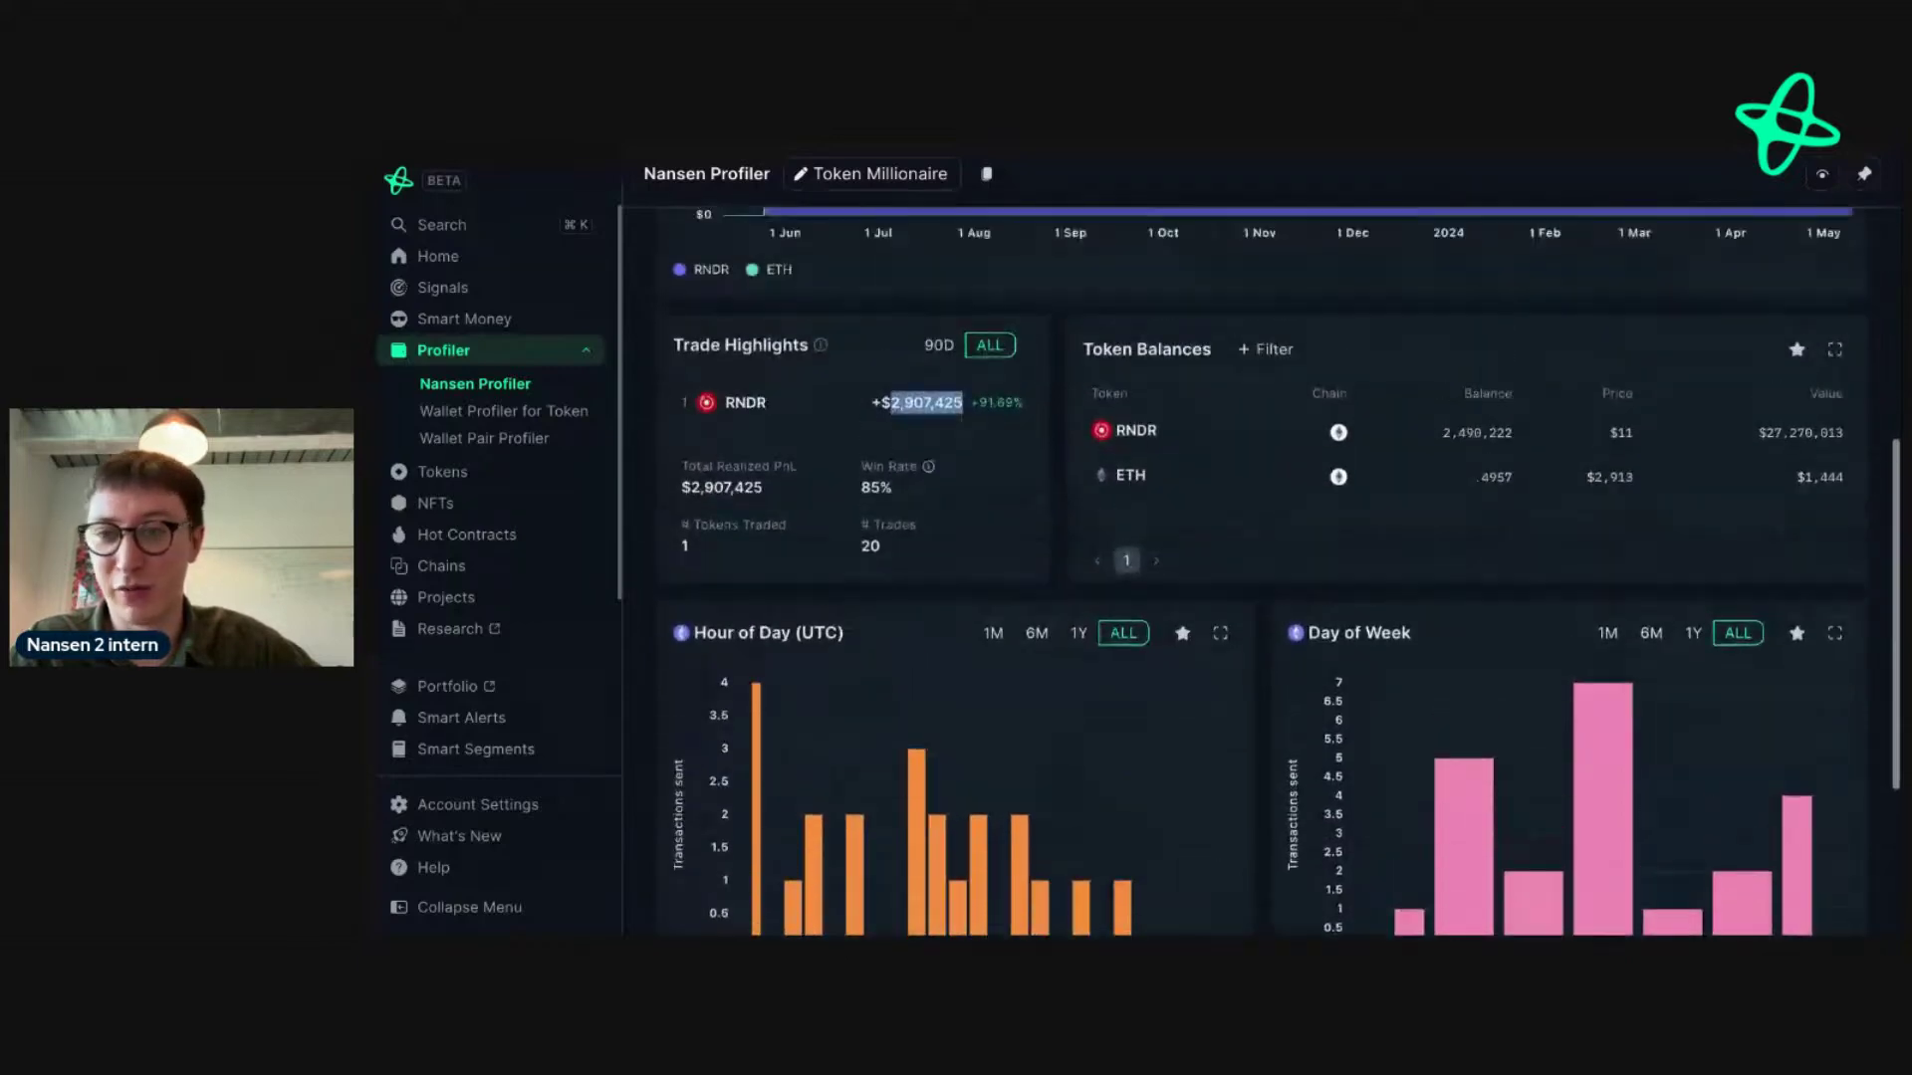
scroll(1191, 685, down, 9)
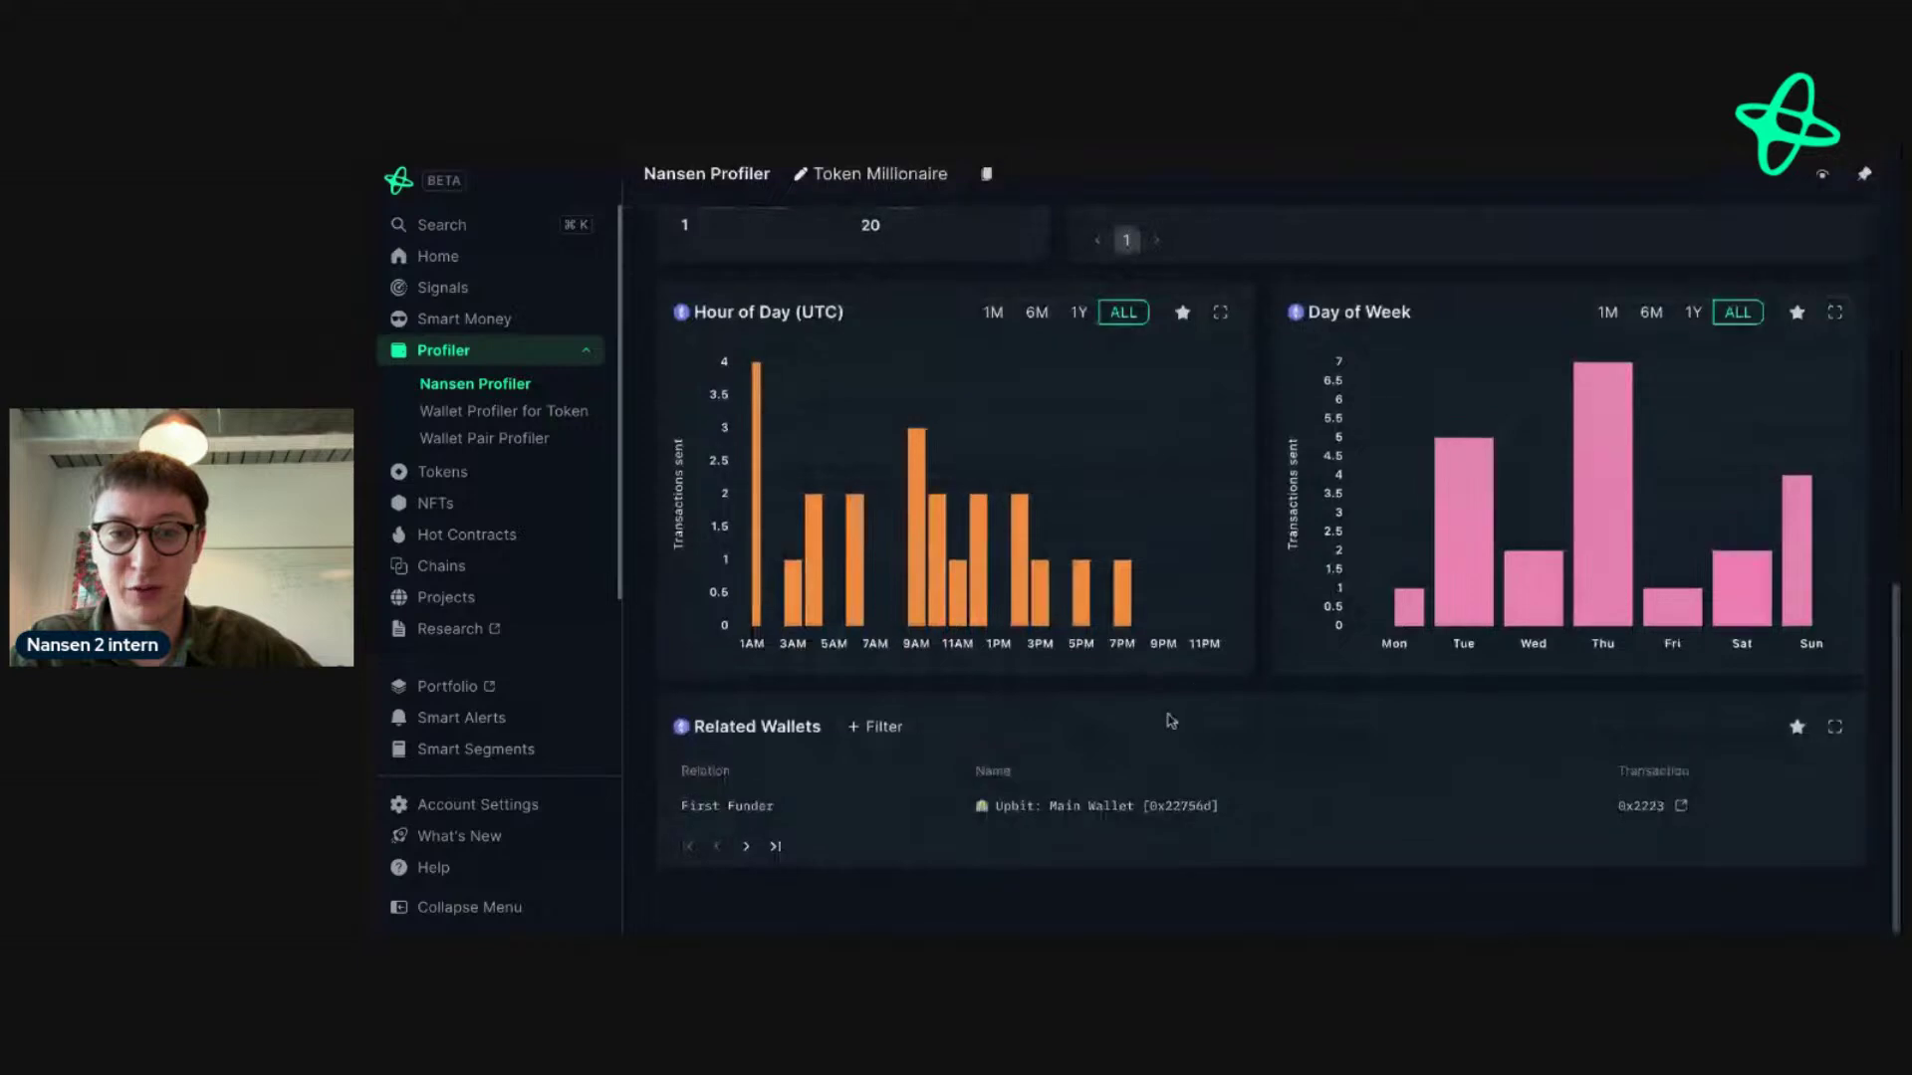
mouse_move(1101, 819)
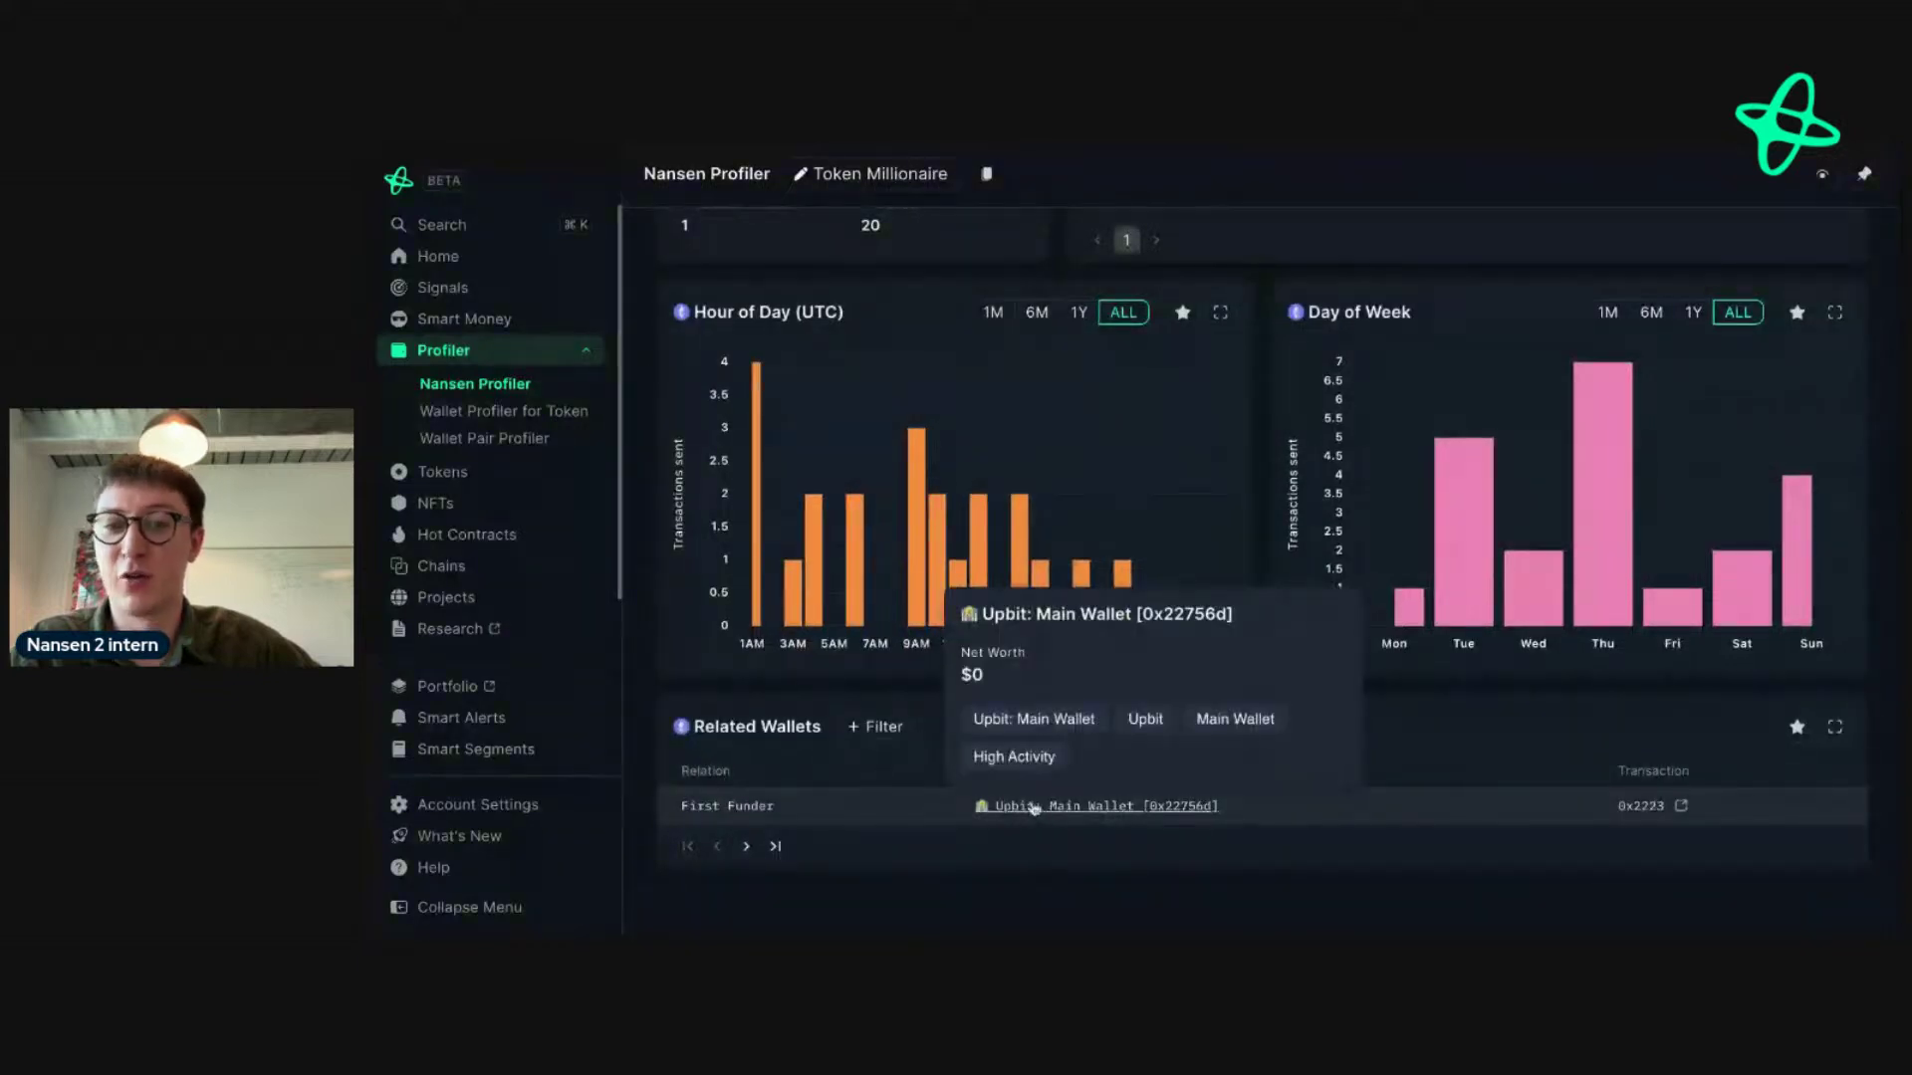
scroll(1034, 811, up, 9)
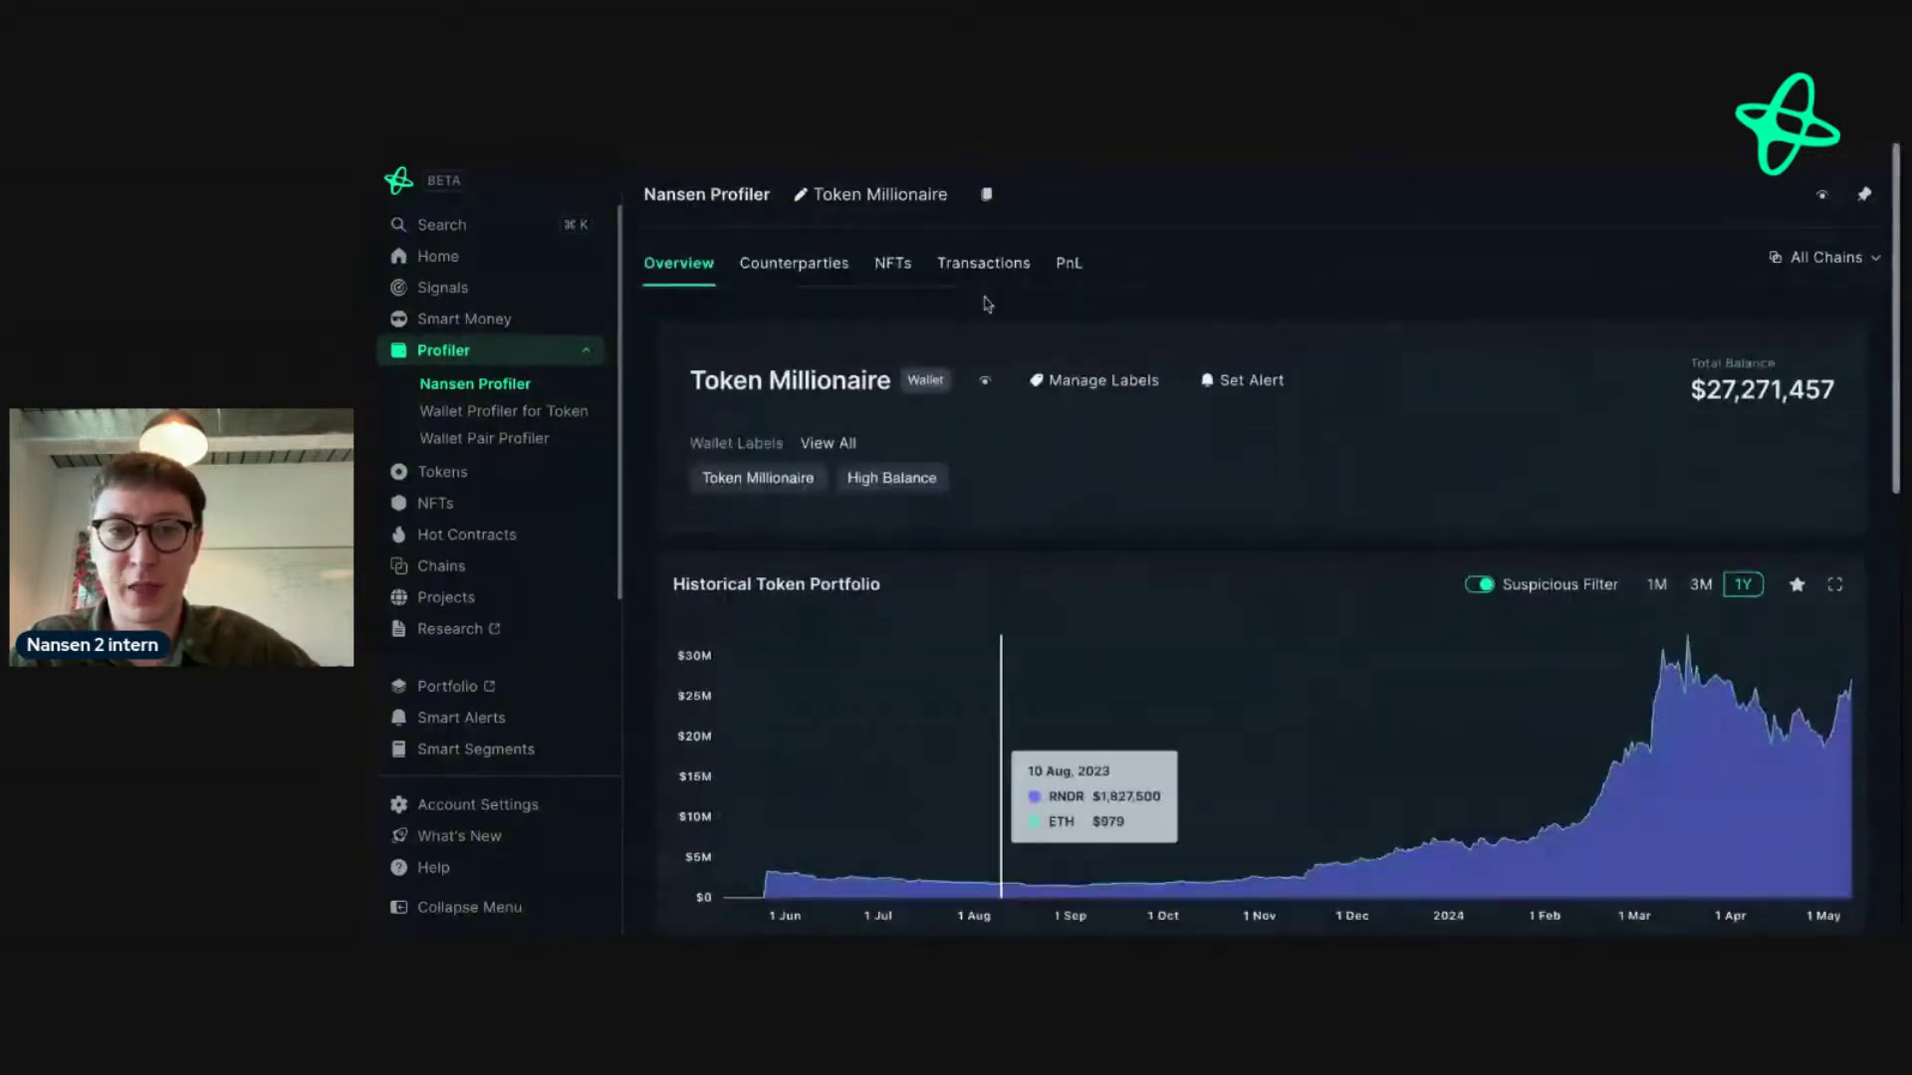
- Glance at the wallet's Transactions, then return to the Overview's Token Balances
click(996, 255)
click(663, 243)
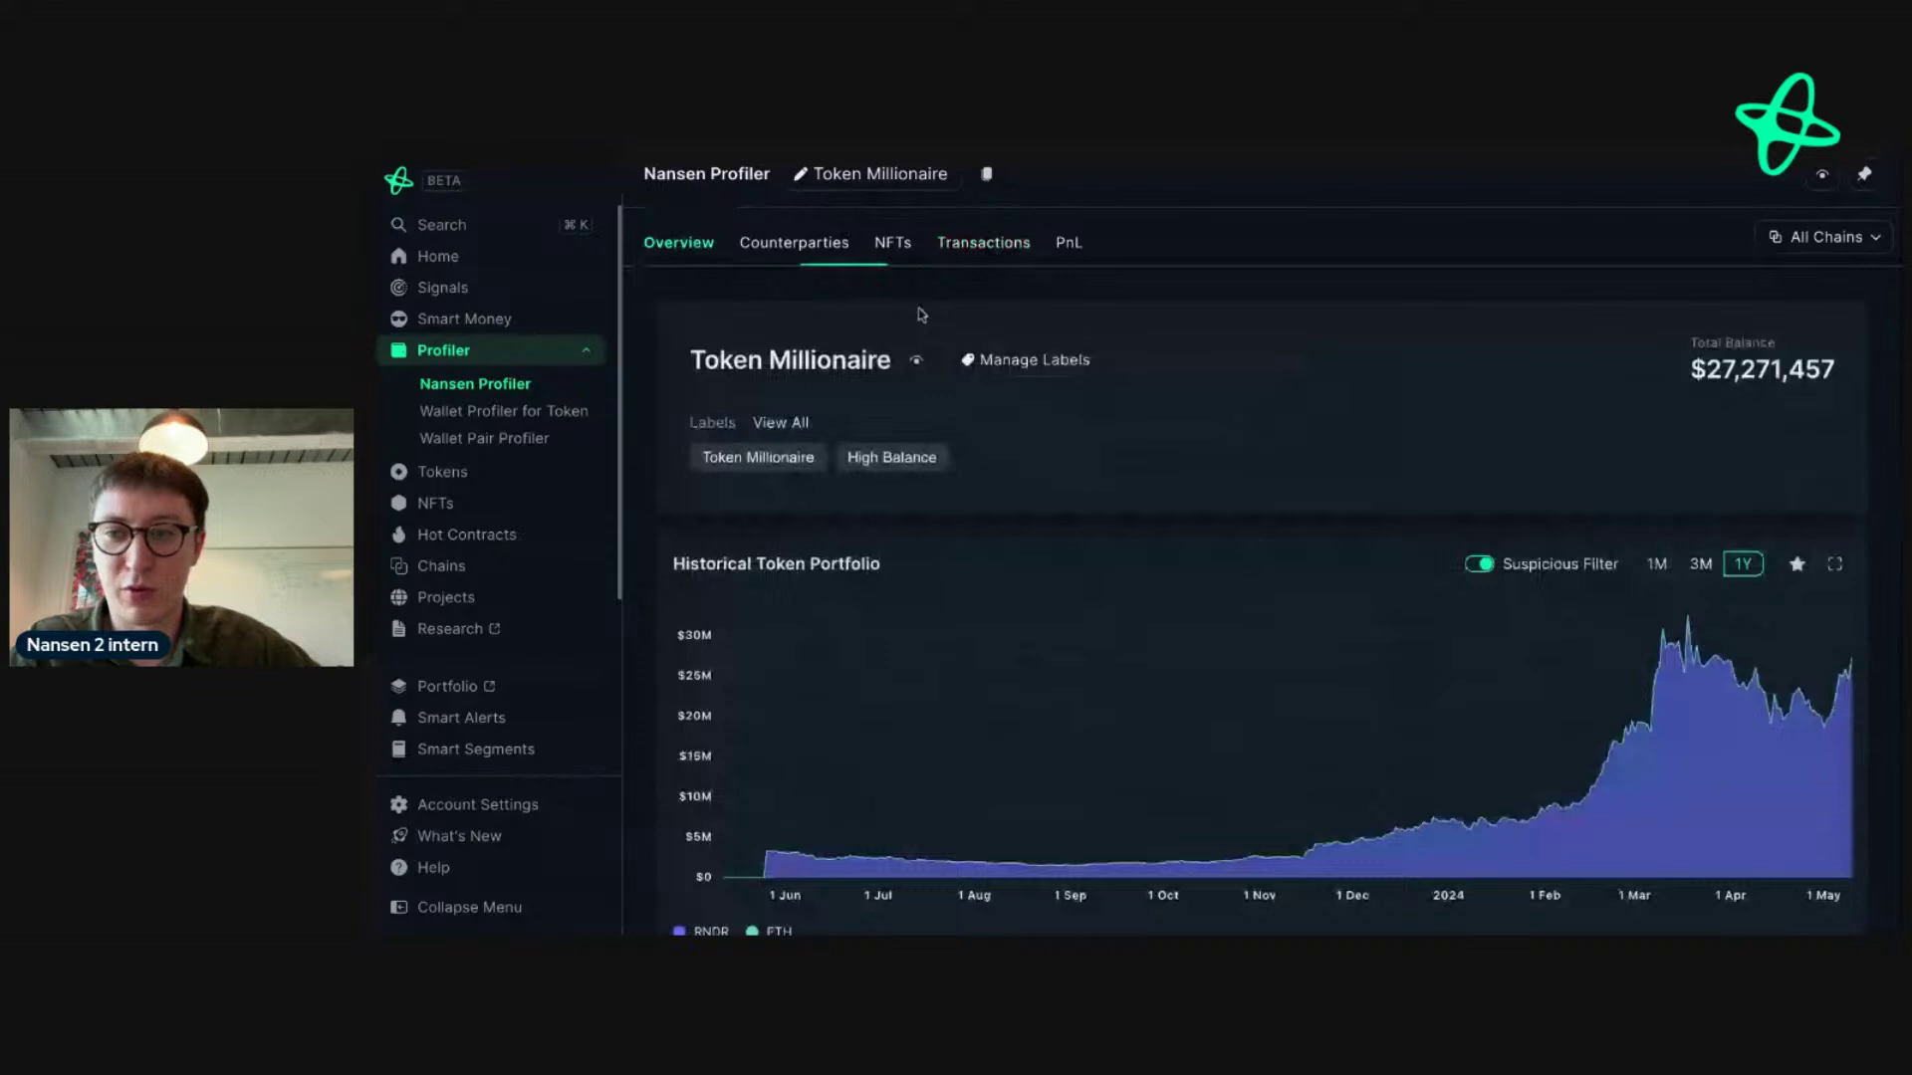
scroll(1015, 638, down, 2)
scroll(1015, 638, down, 4)
- Open Wallet Profiler for Token on the RNDR holding with ALL-time balance history
click(1135, 548)
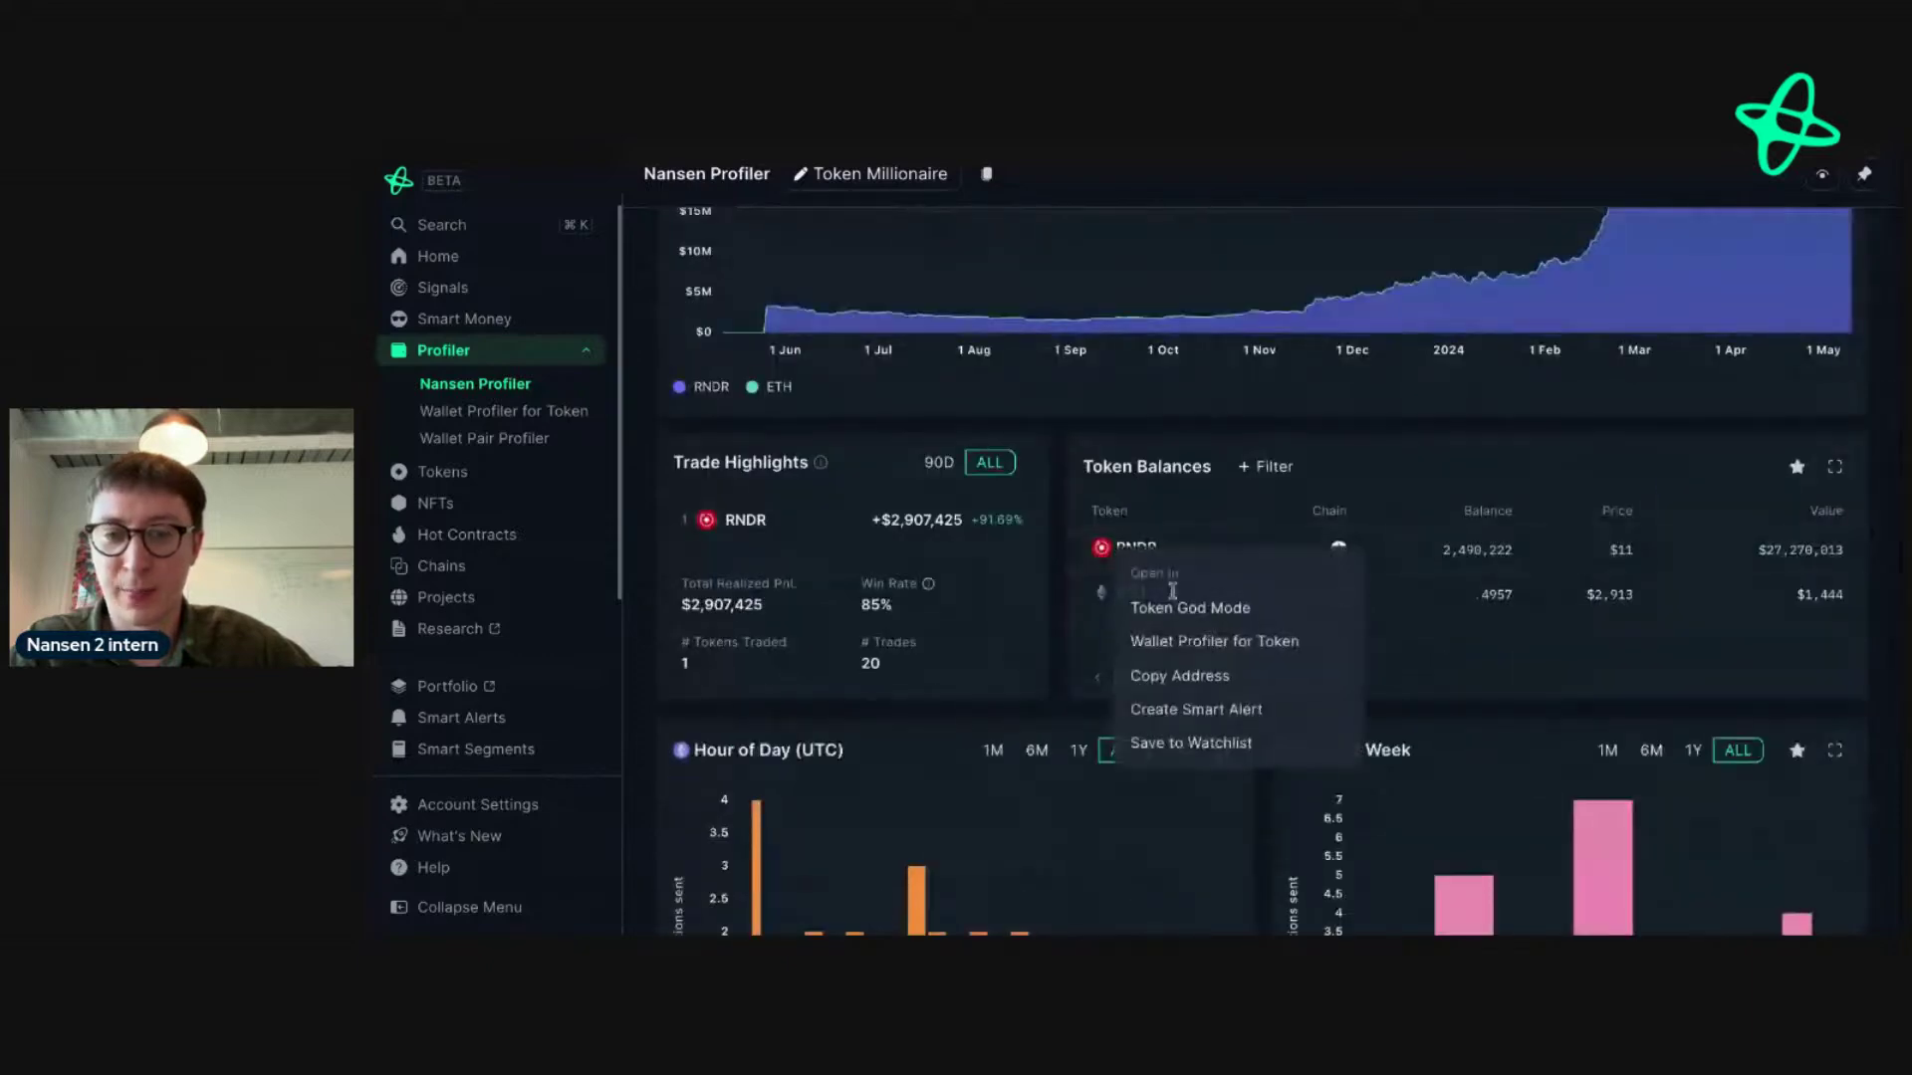
click(1170, 643)
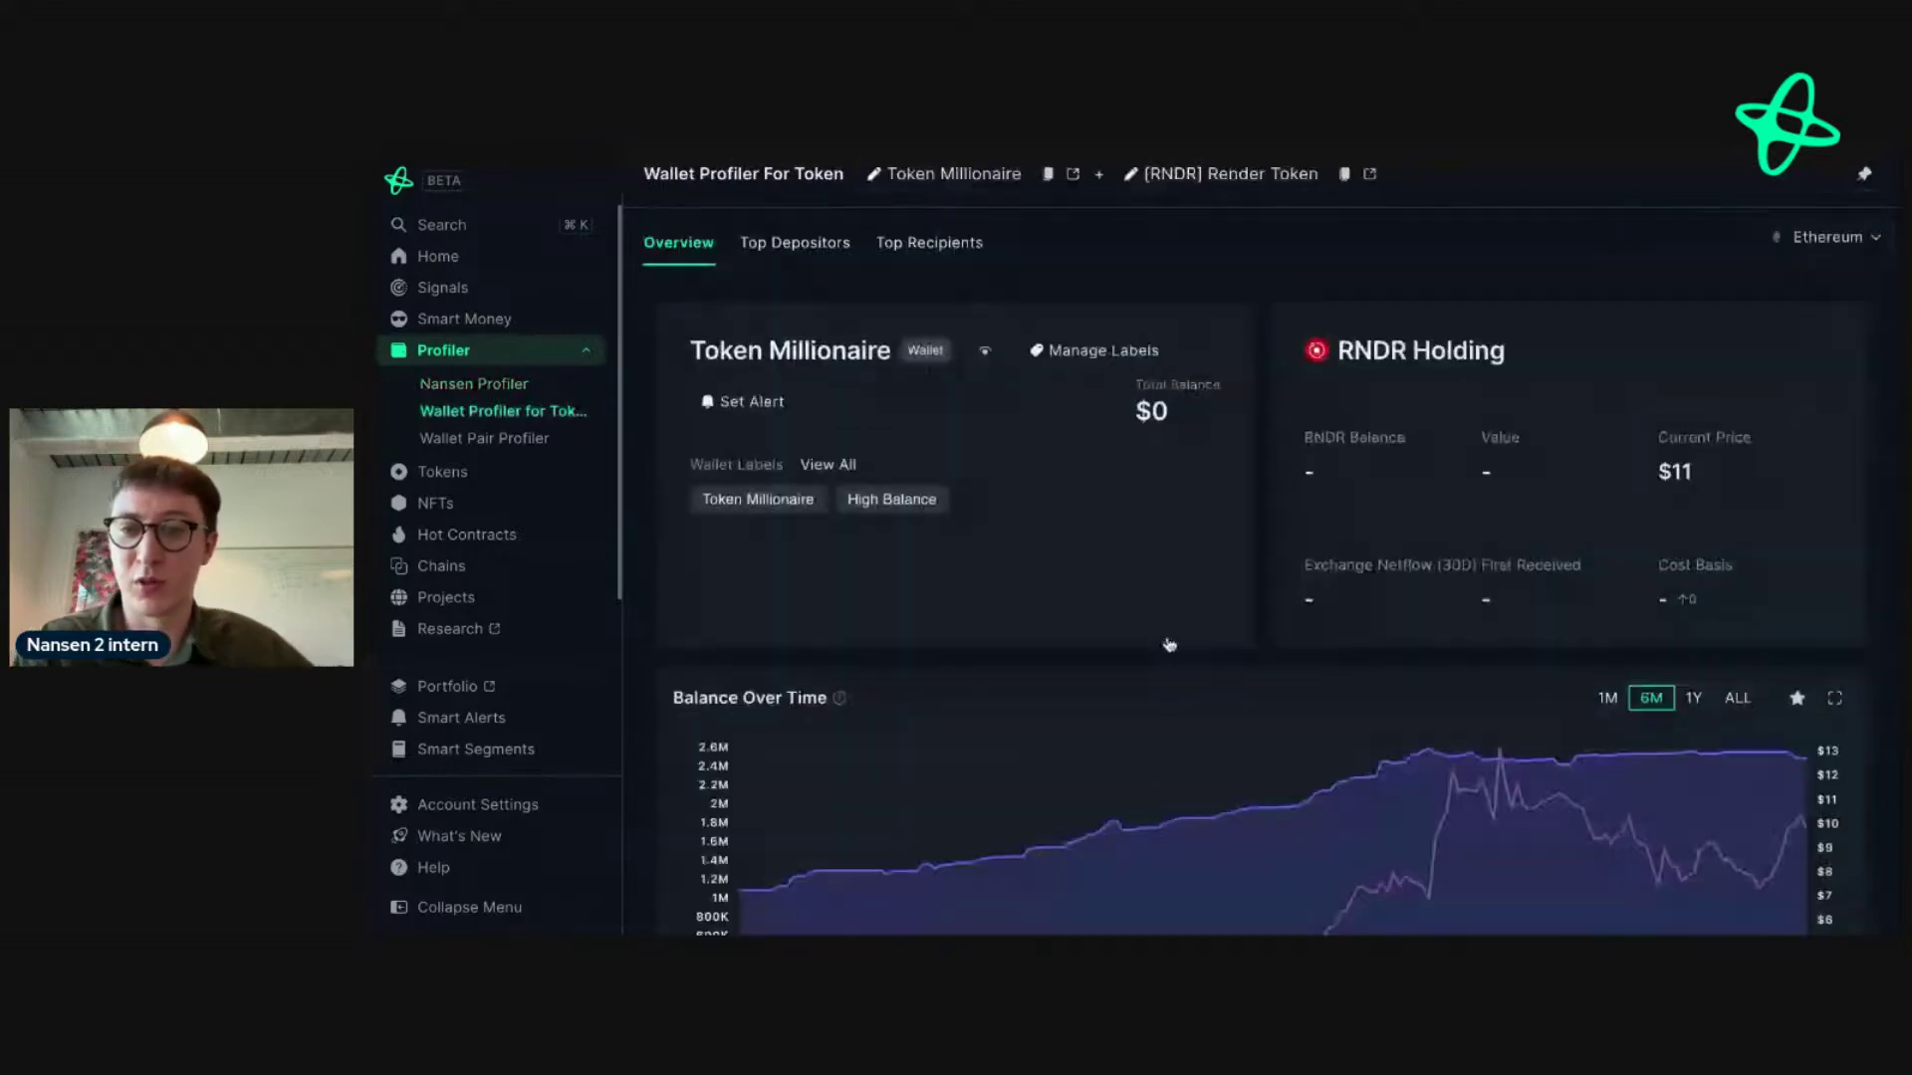
click(1738, 698)
scroll(1321, 588, down, 10)
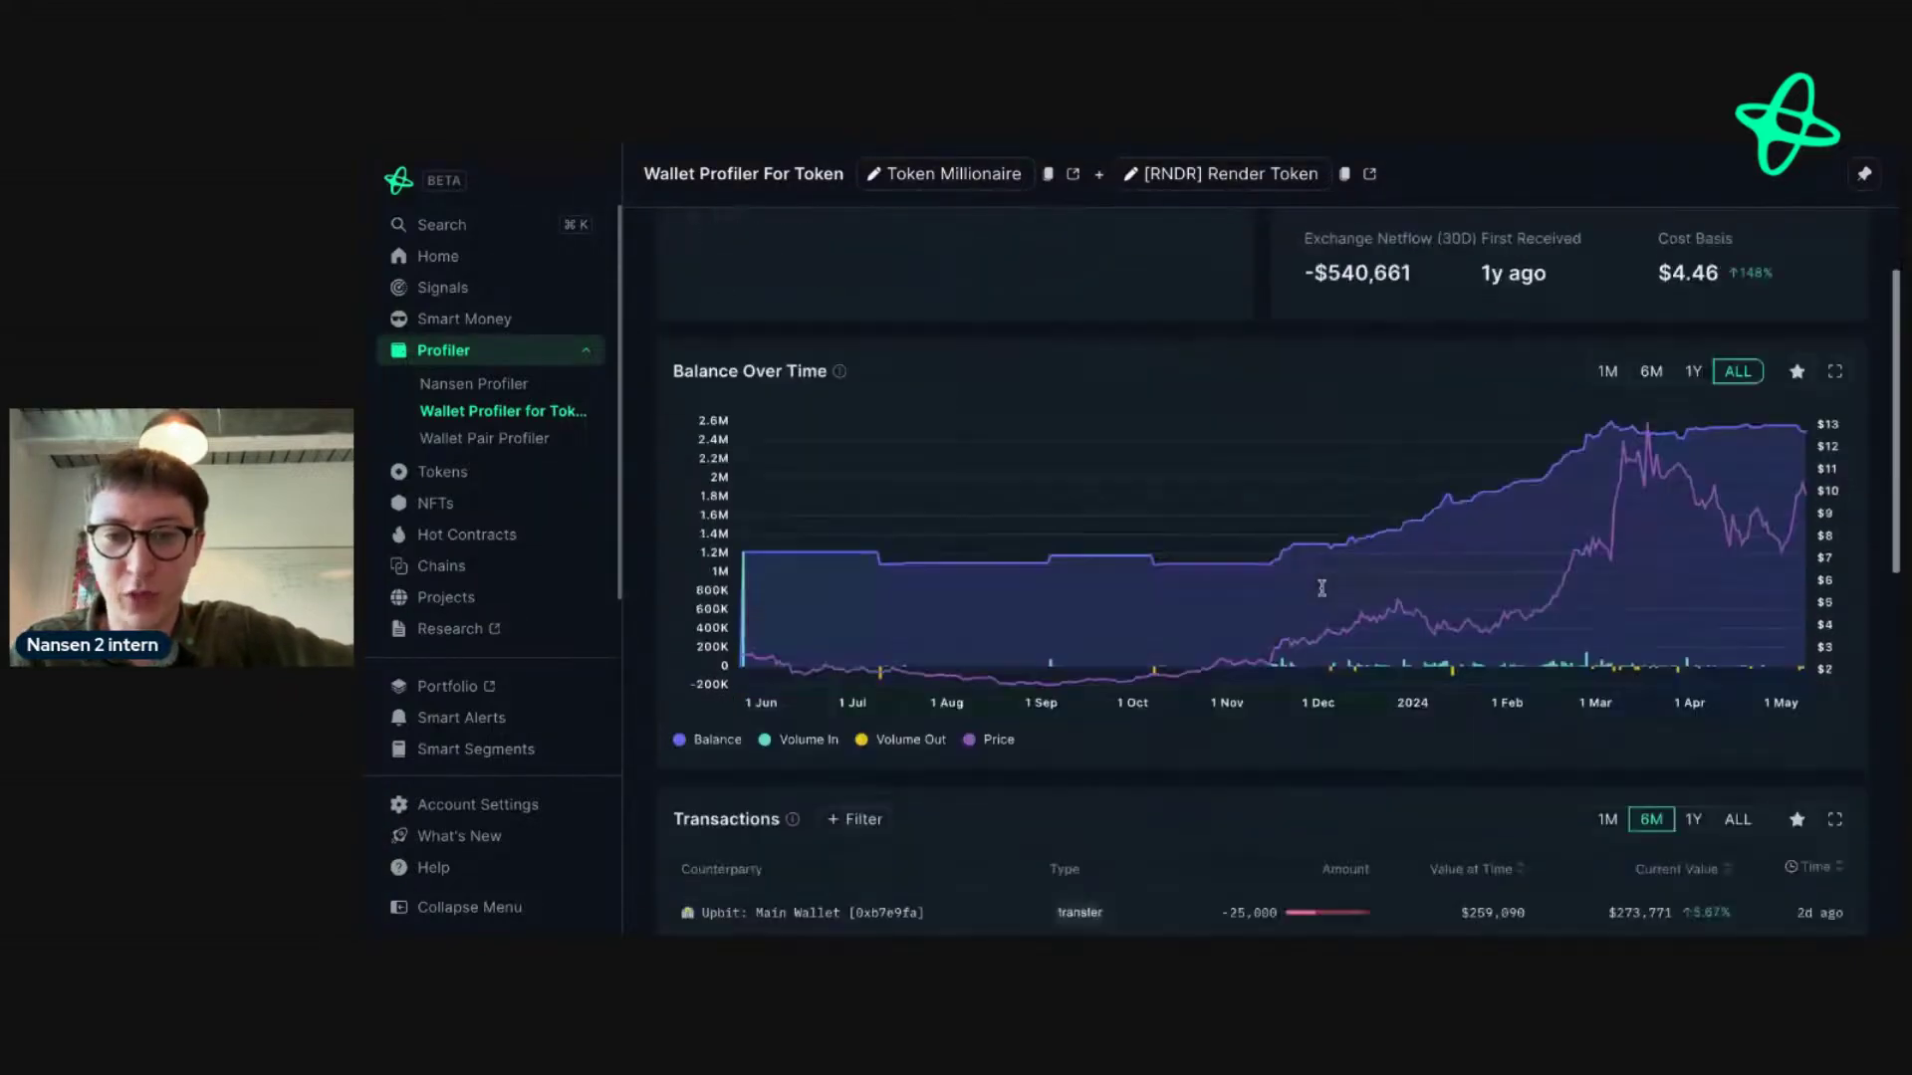
scroll(866, 842, down, 3)
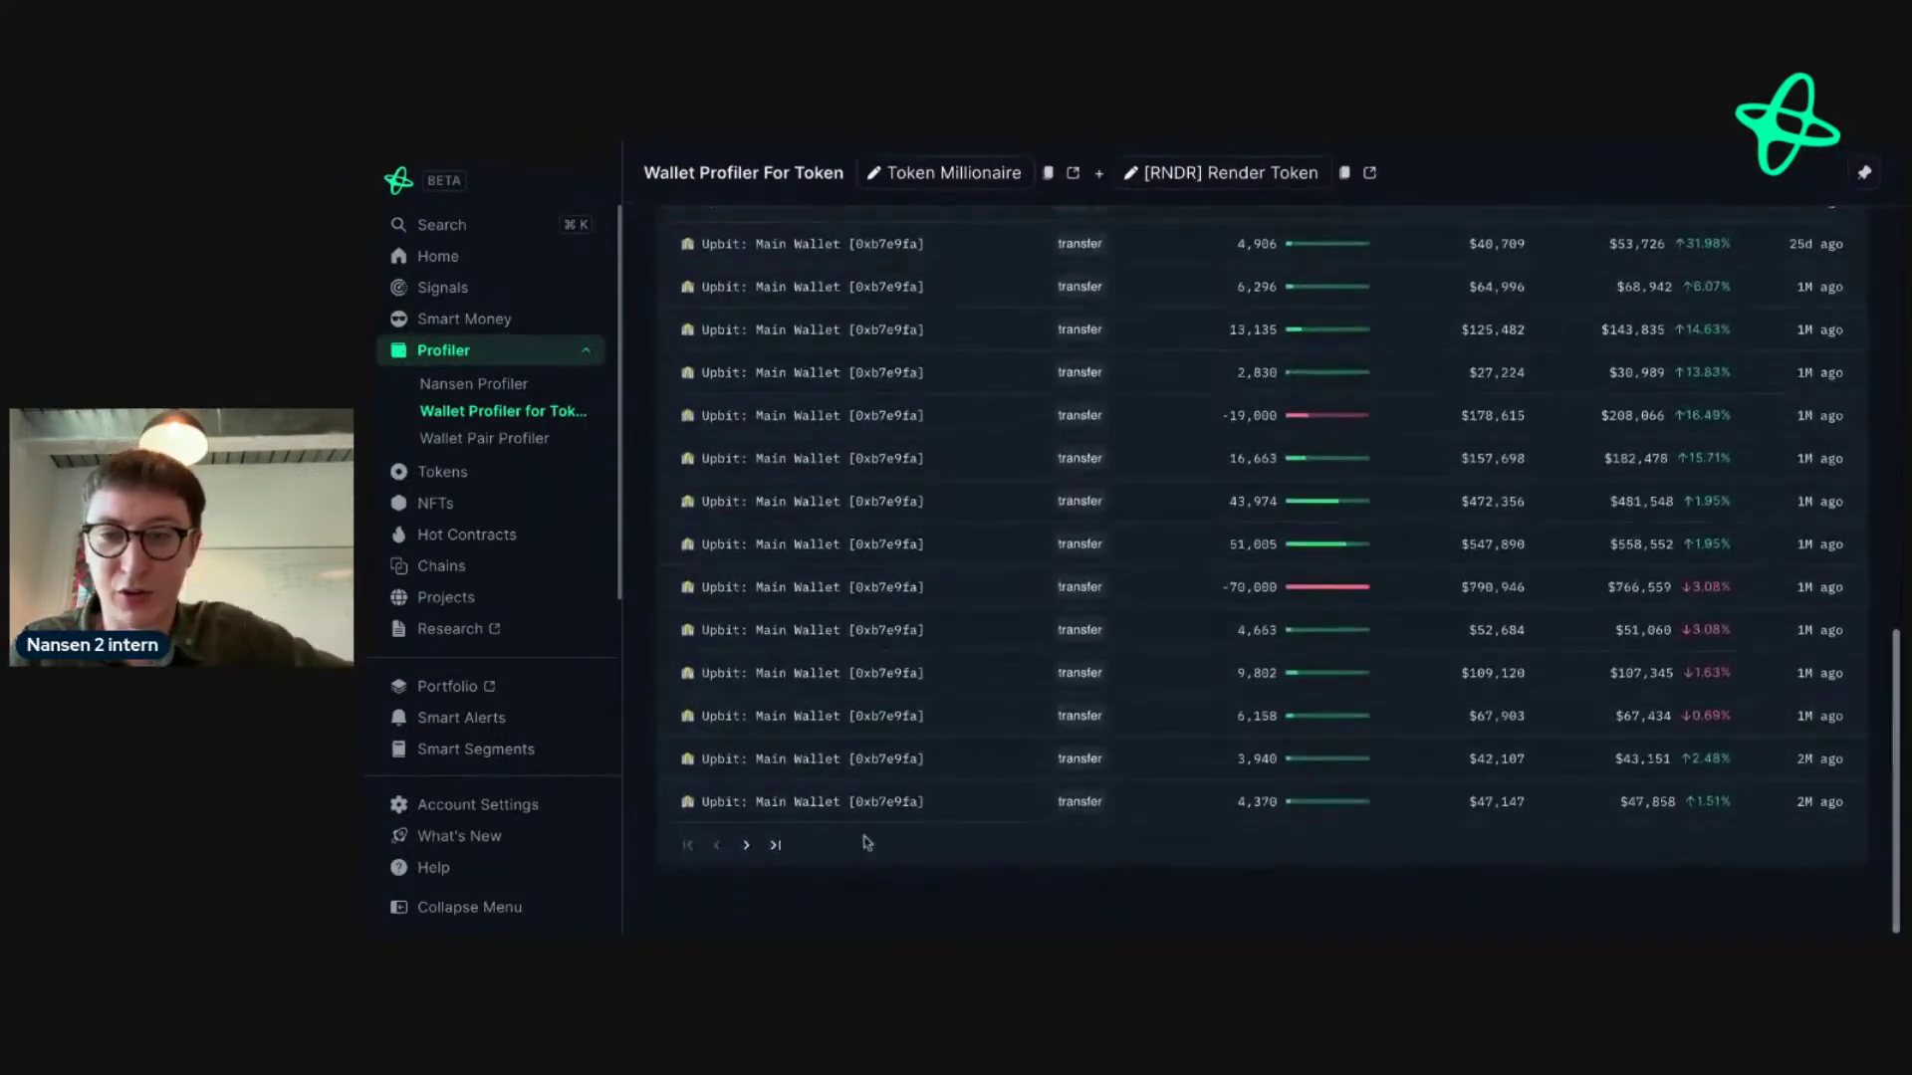
scroll(966, 598, up, 10)
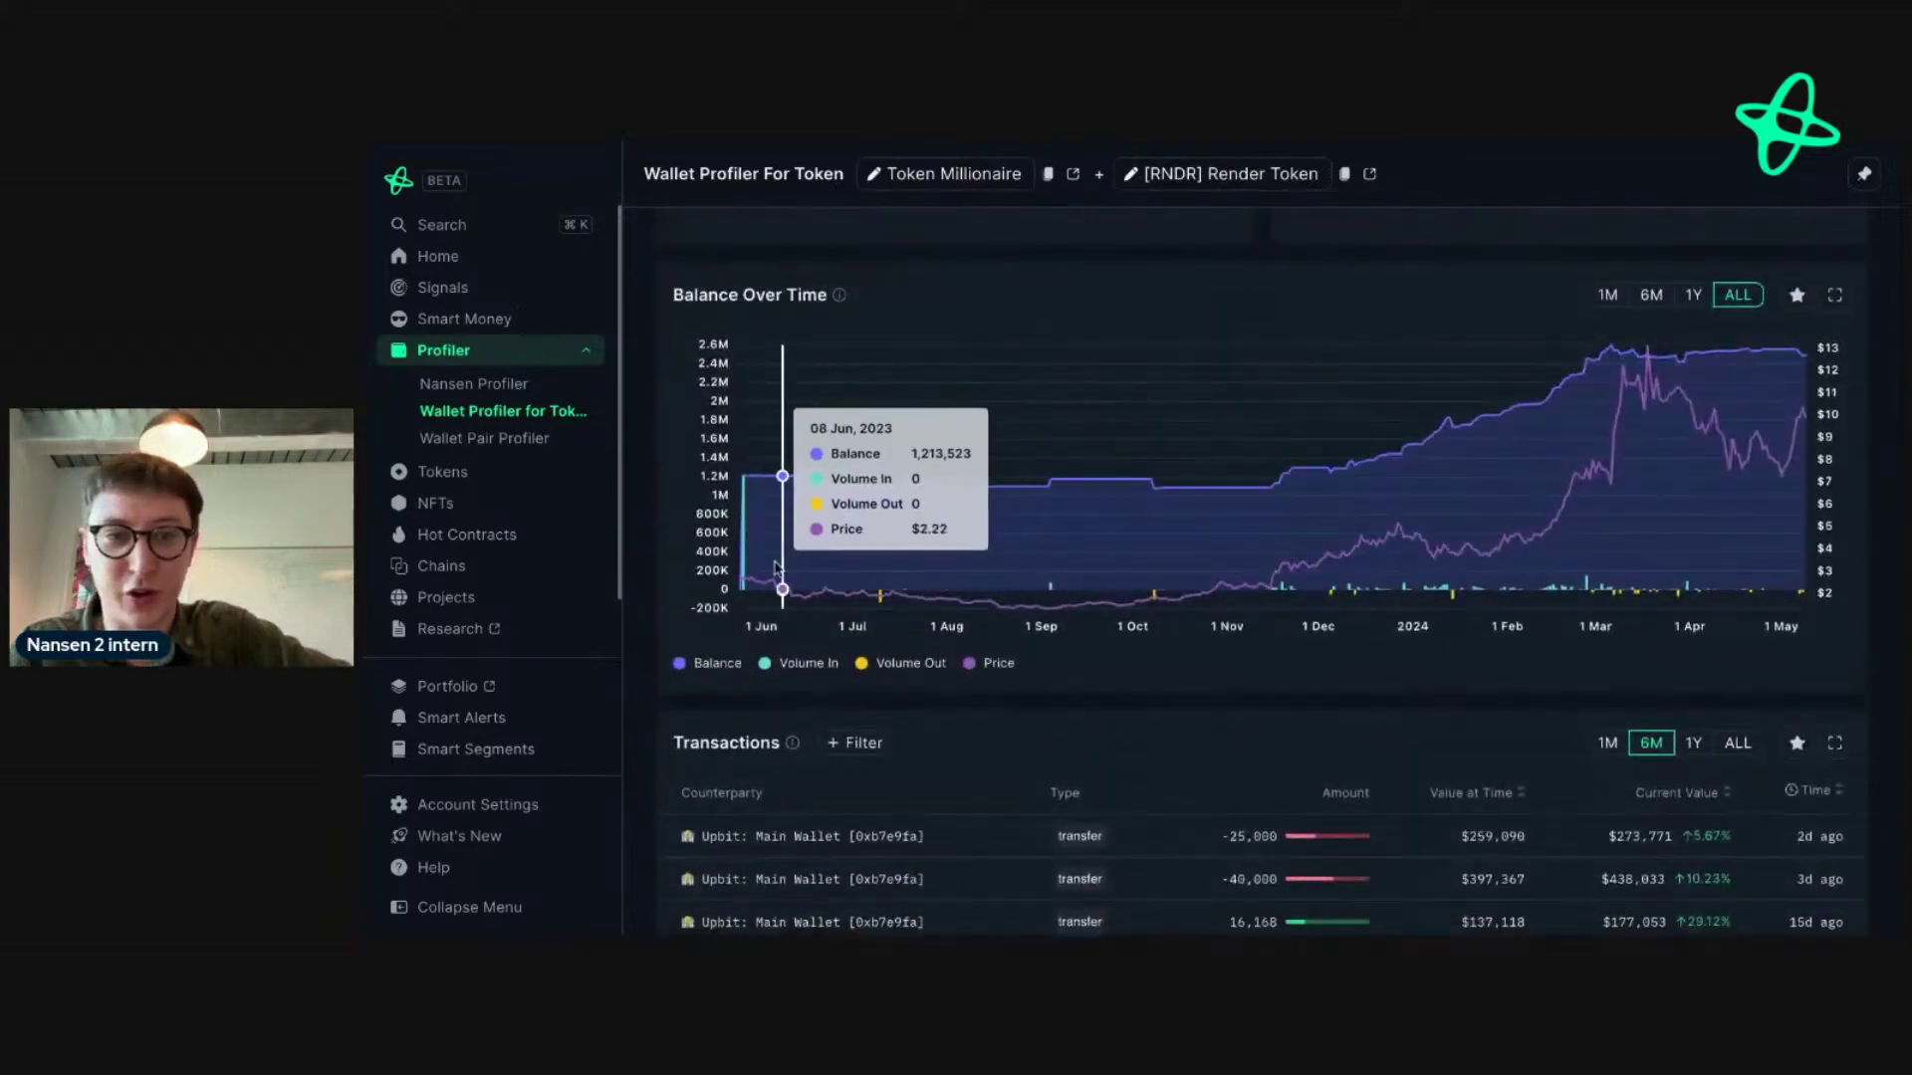
- Scroll through the Token Millionaire's RNDR transfers in the Transactions table
mouse_move(752, 586)
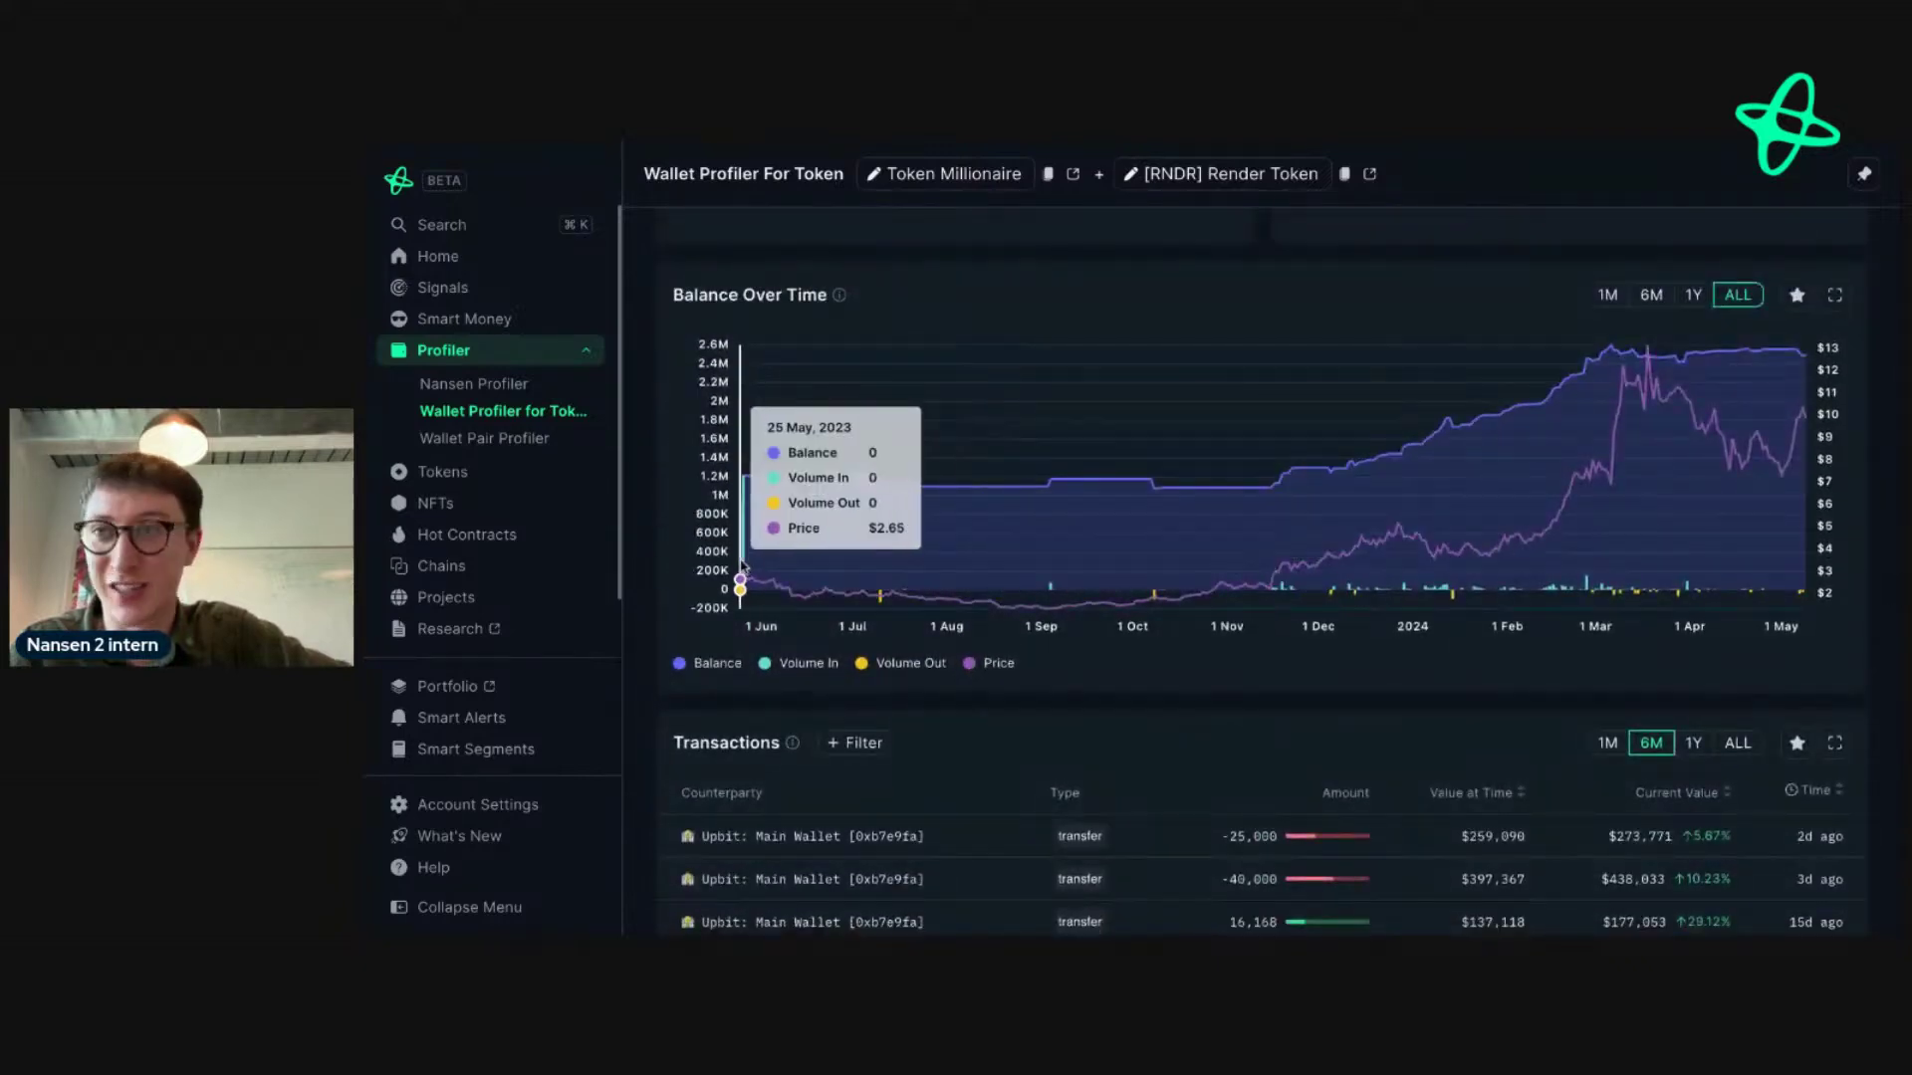
scroll(897, 797, down, 3)
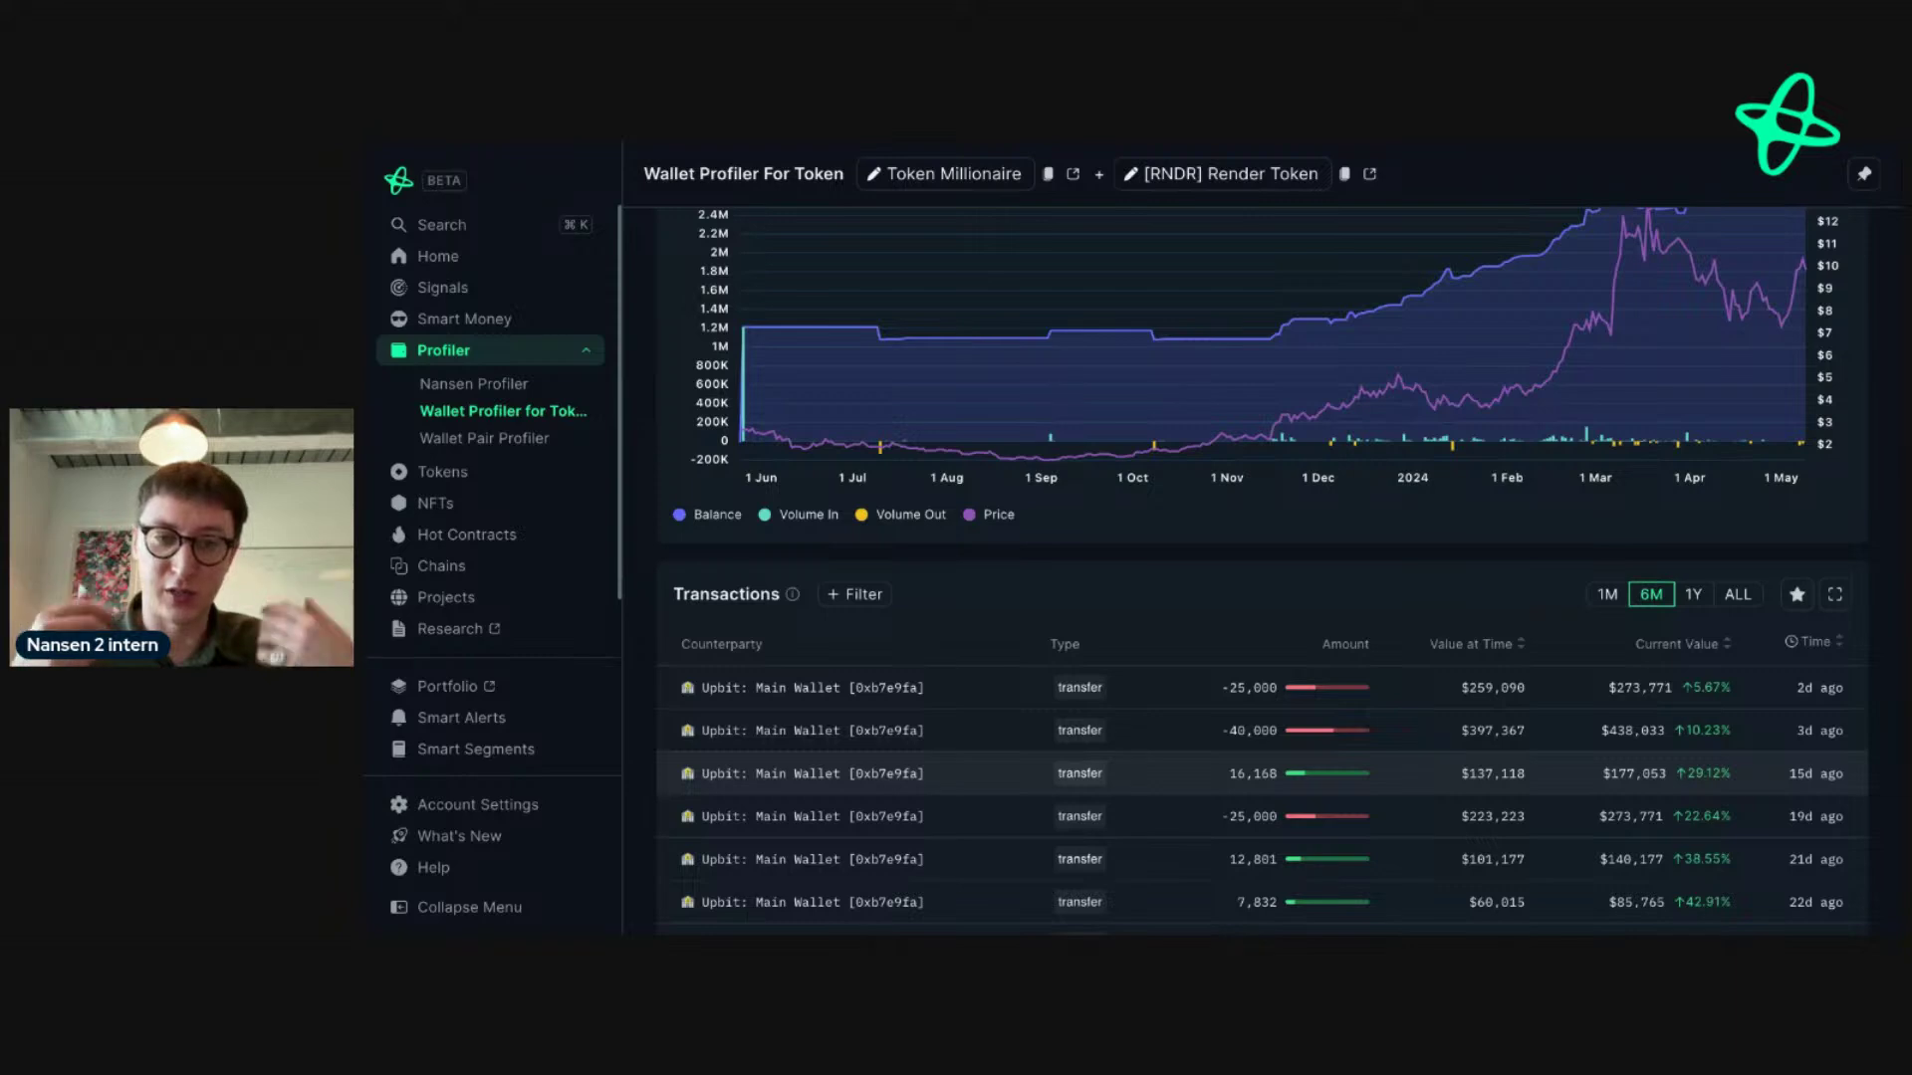
scroll(1098, 617, up, 3)
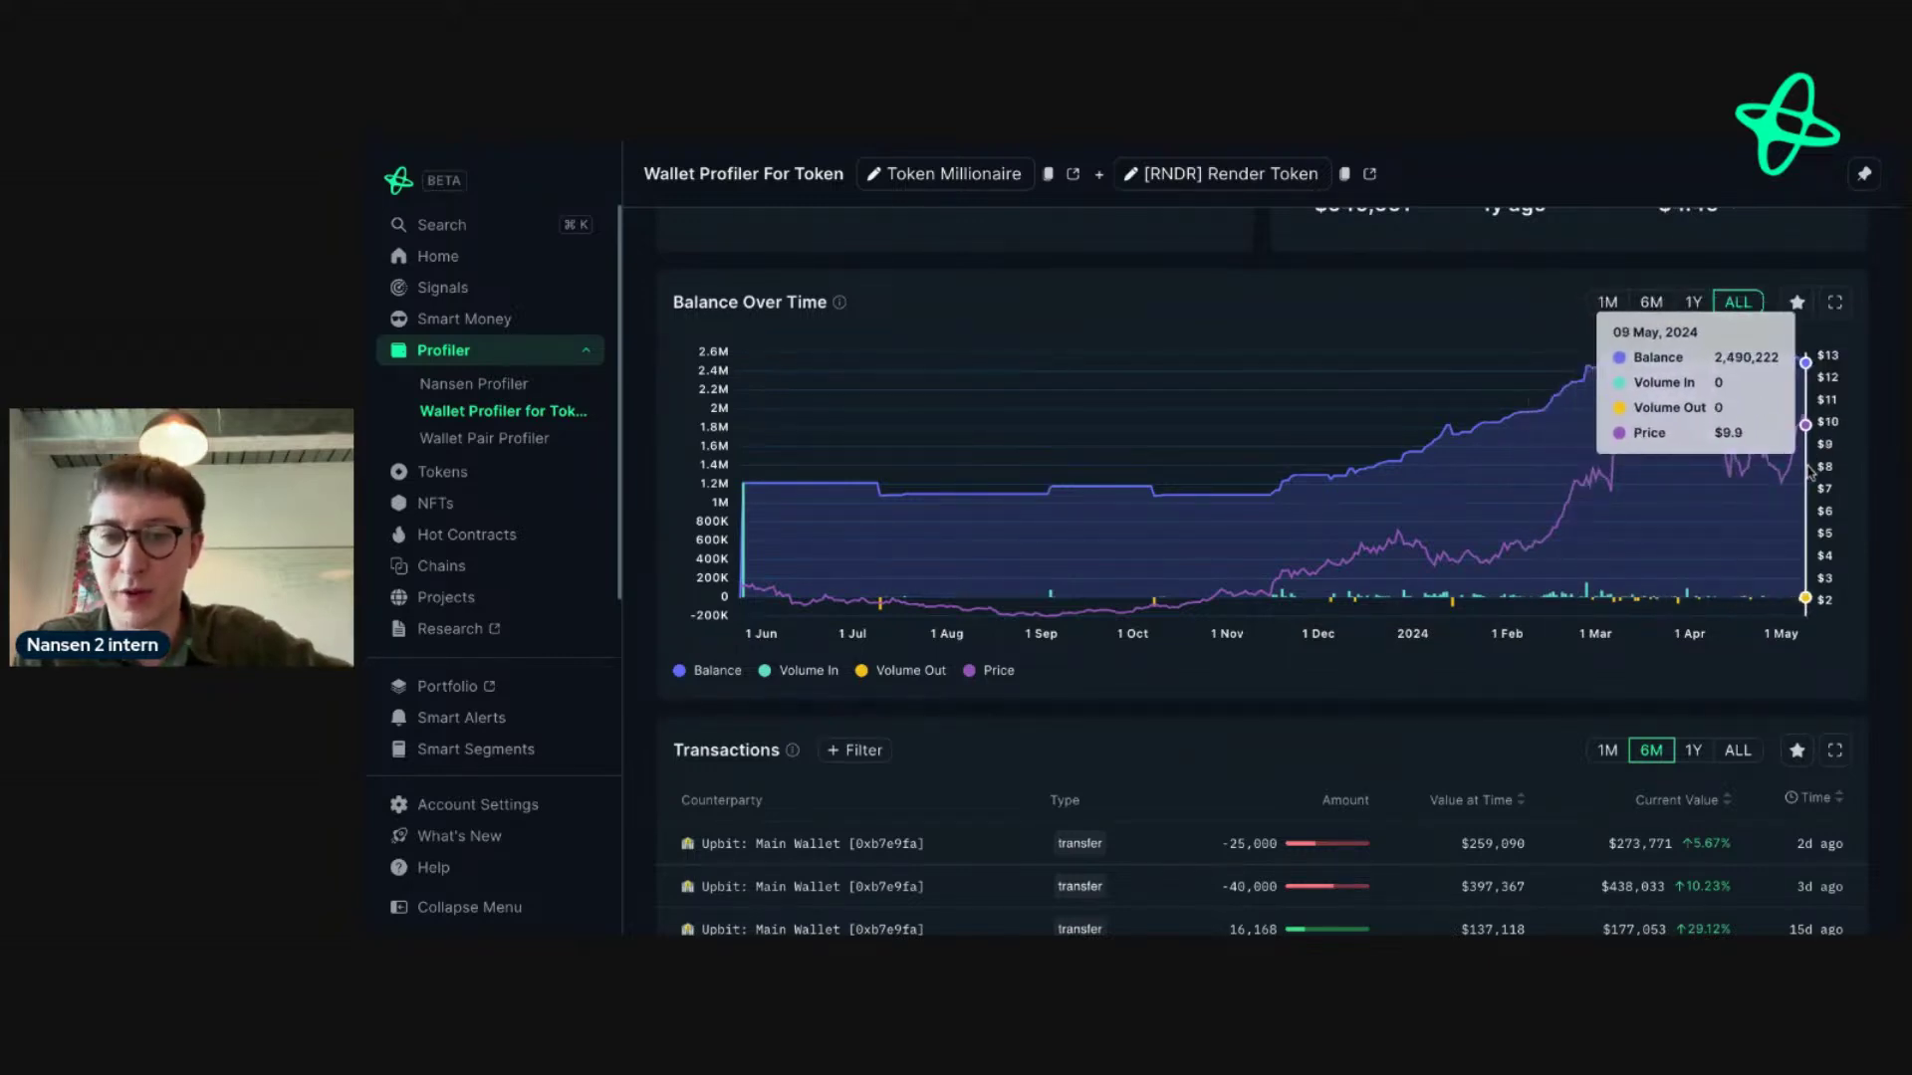
scroll(1488, 709, down, 2)
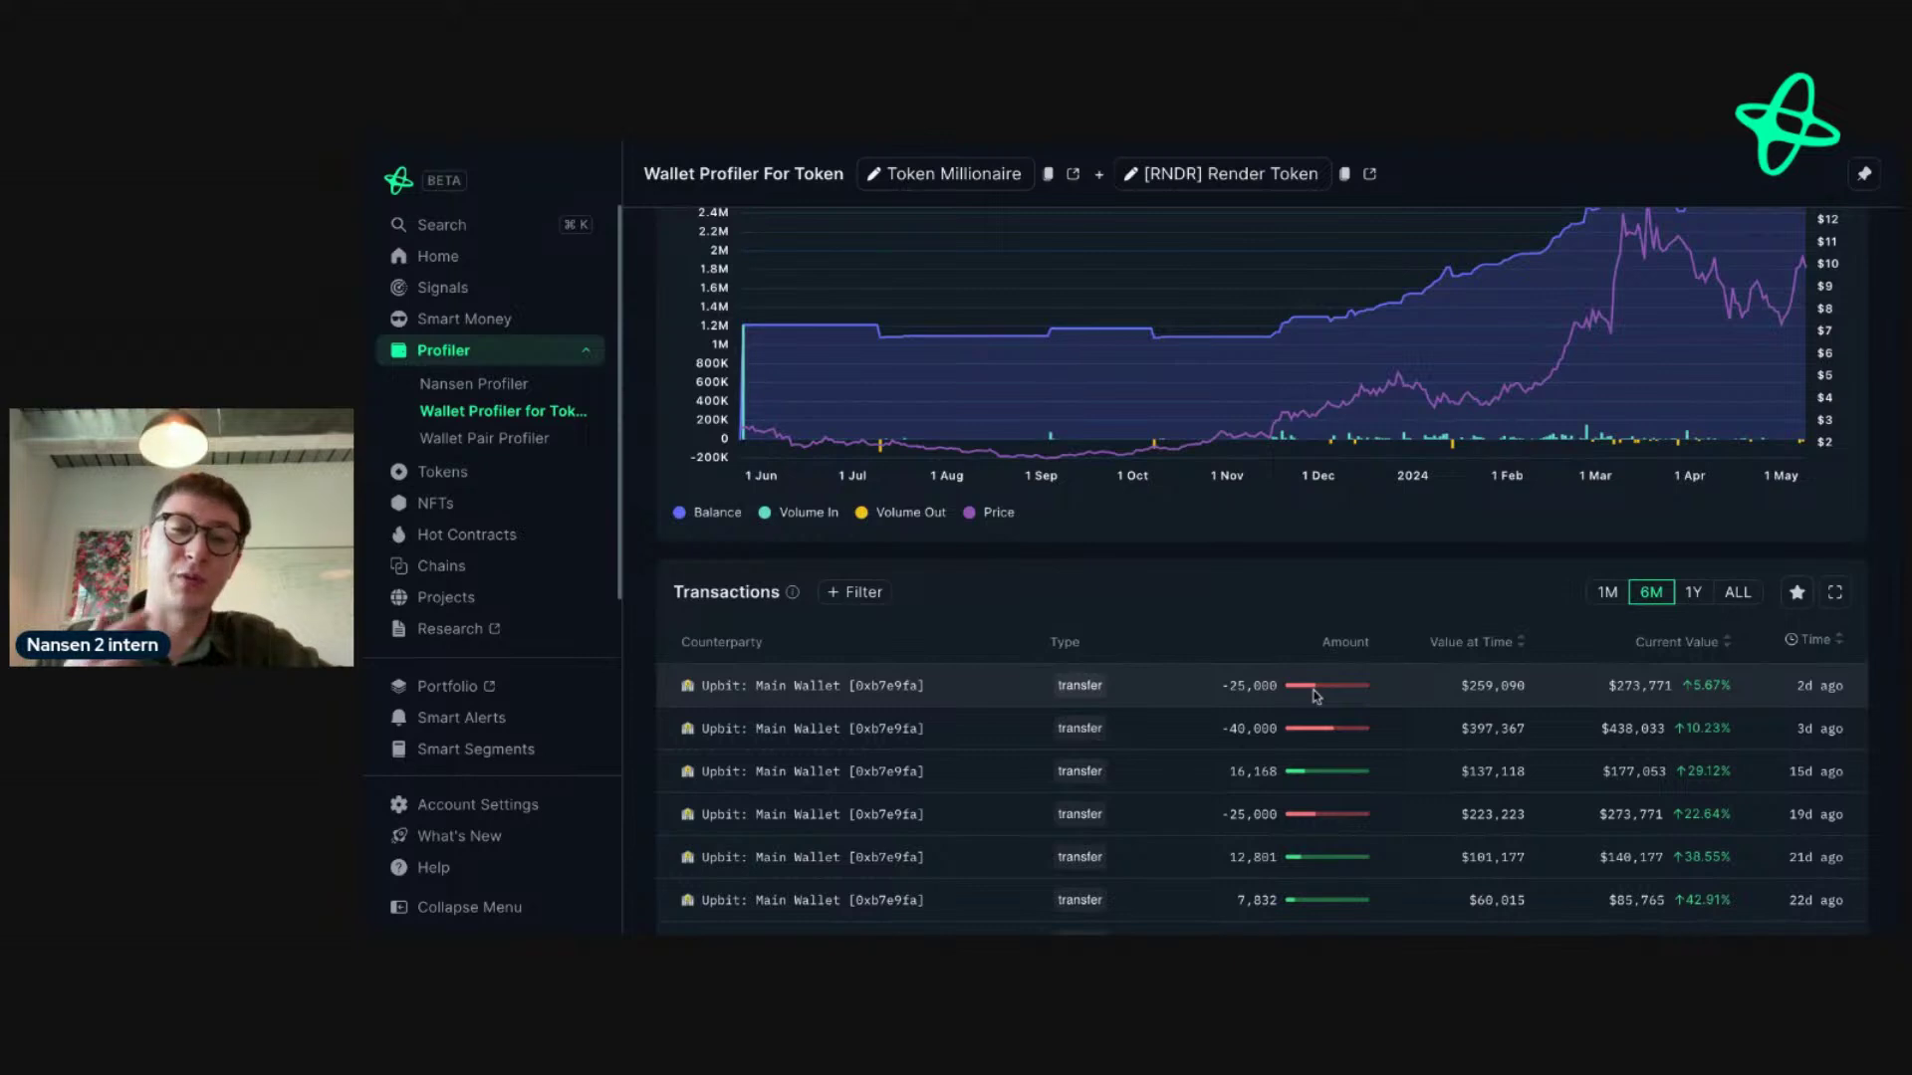
scroll(1312, 690, up, 5)
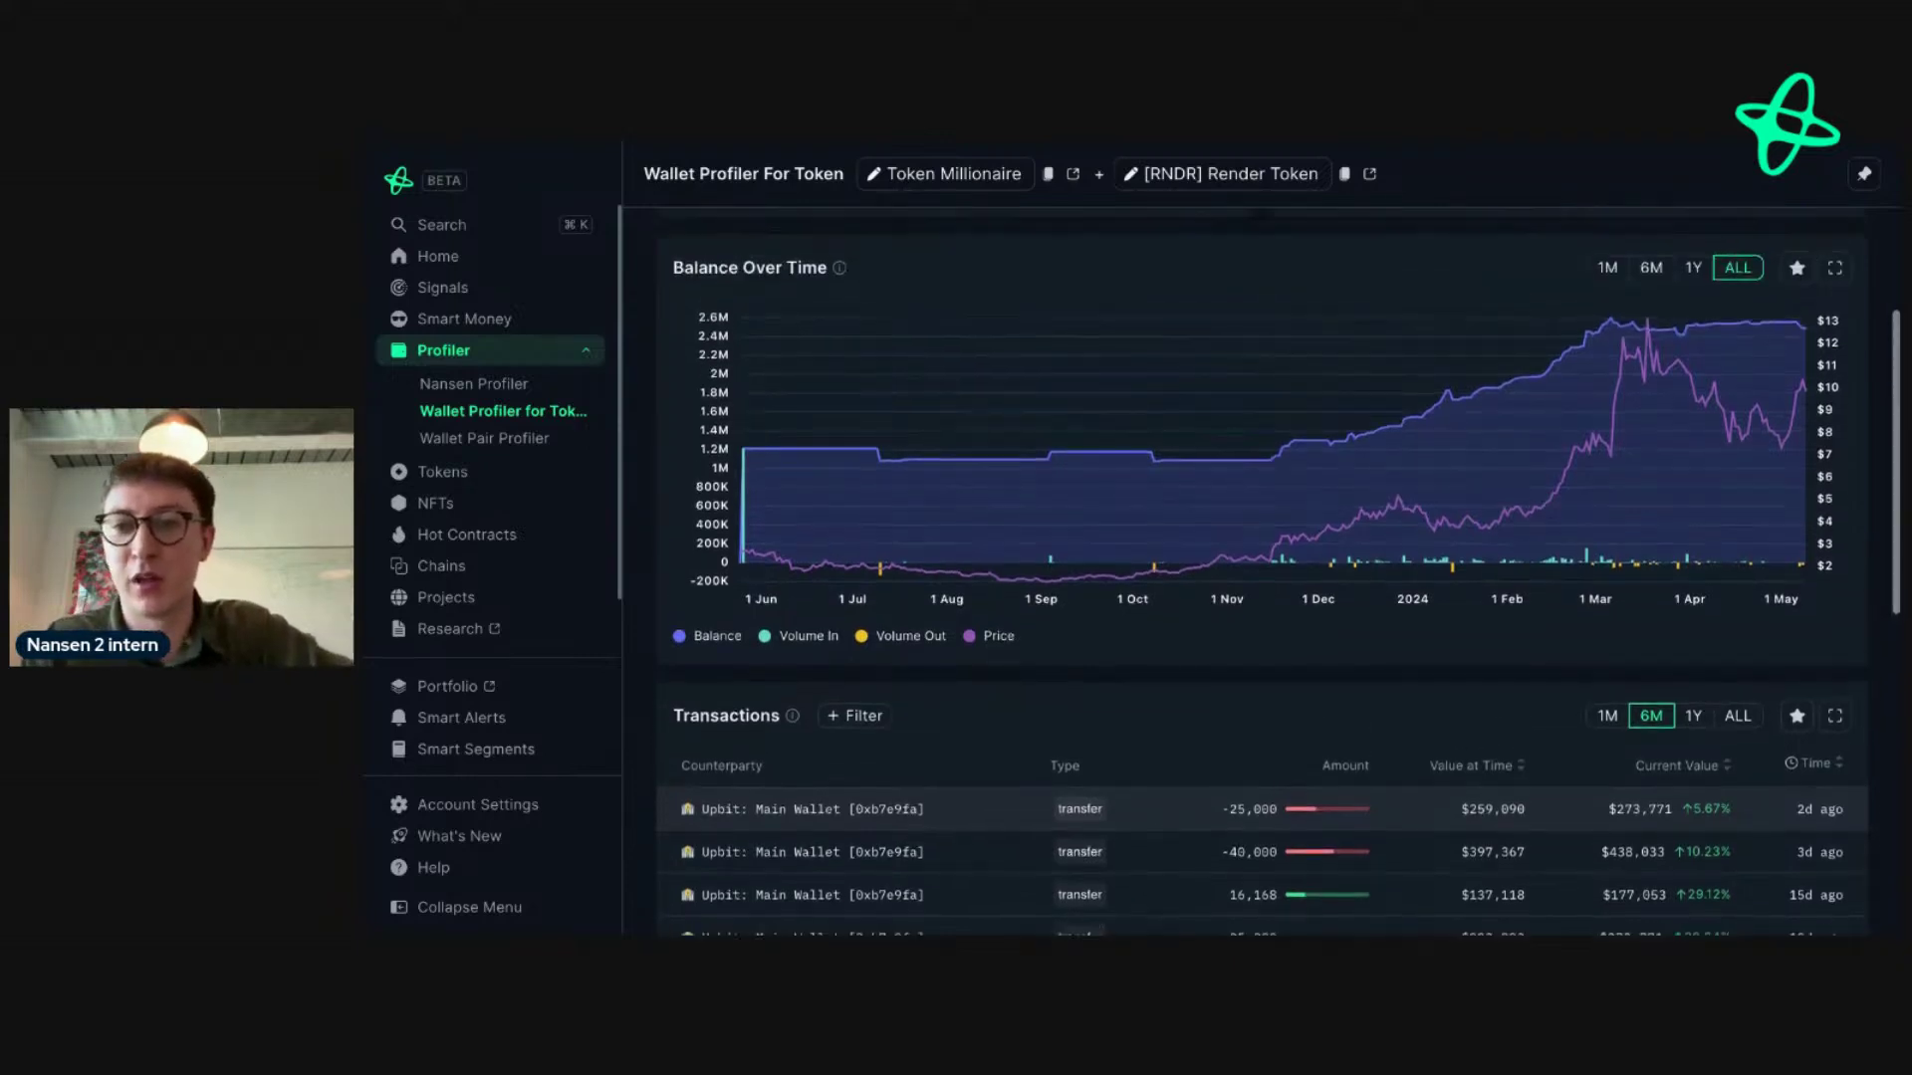
scroll(1280, 565, up, 2)
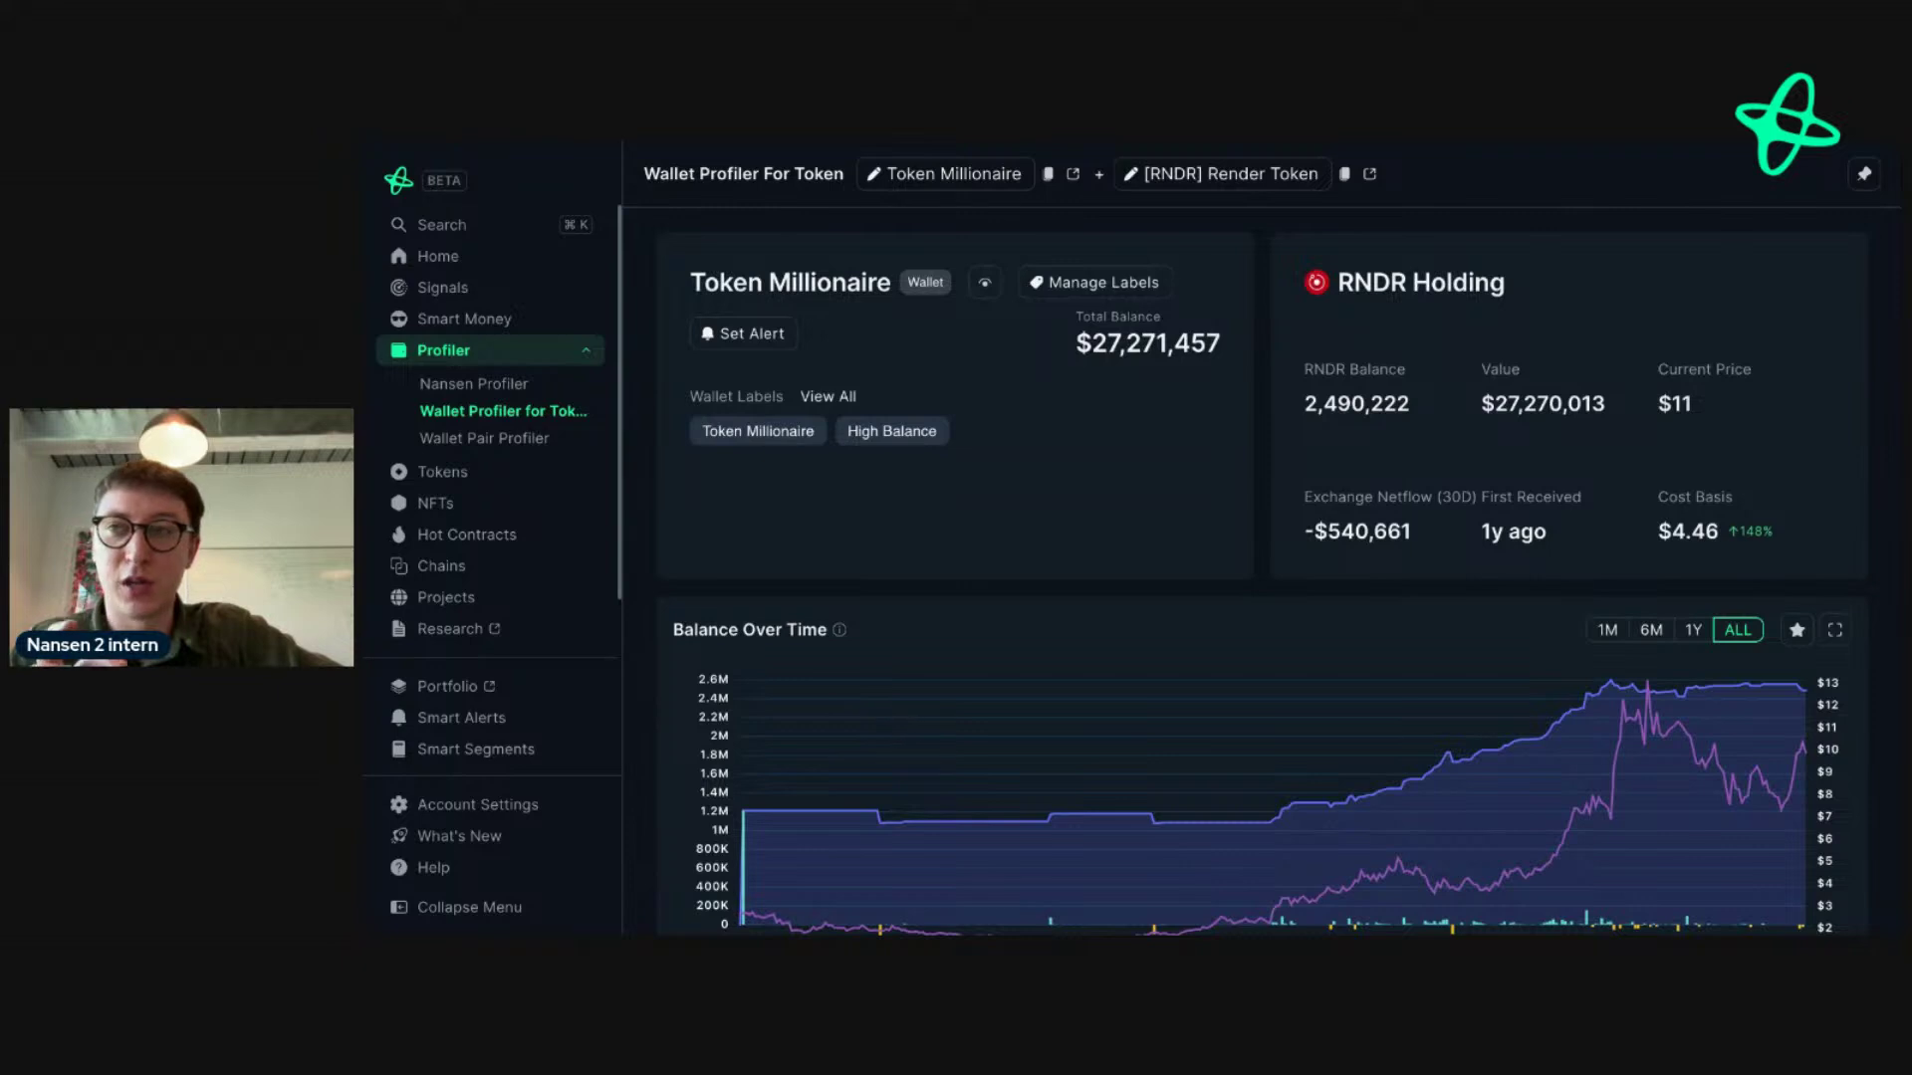
scroll(826, 717, down, 1)
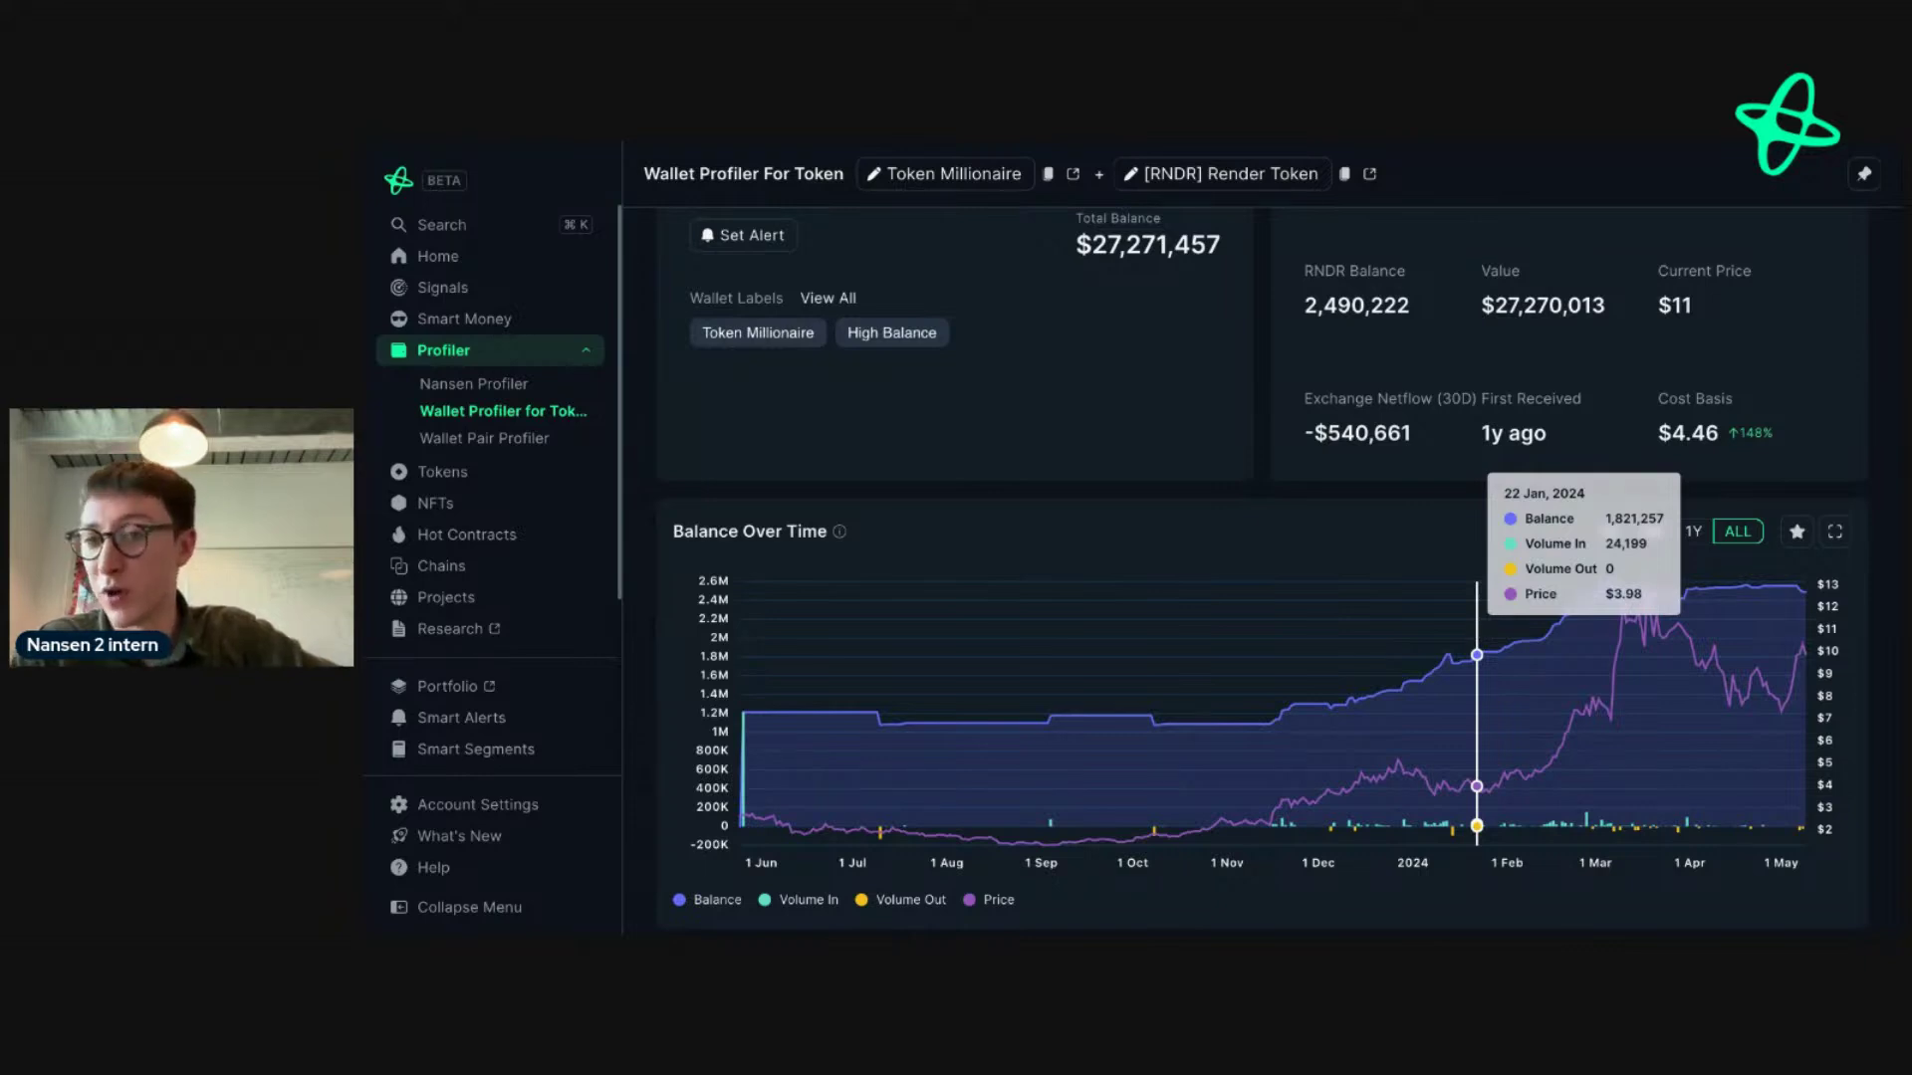
scroll(1477, 627, up, 1)
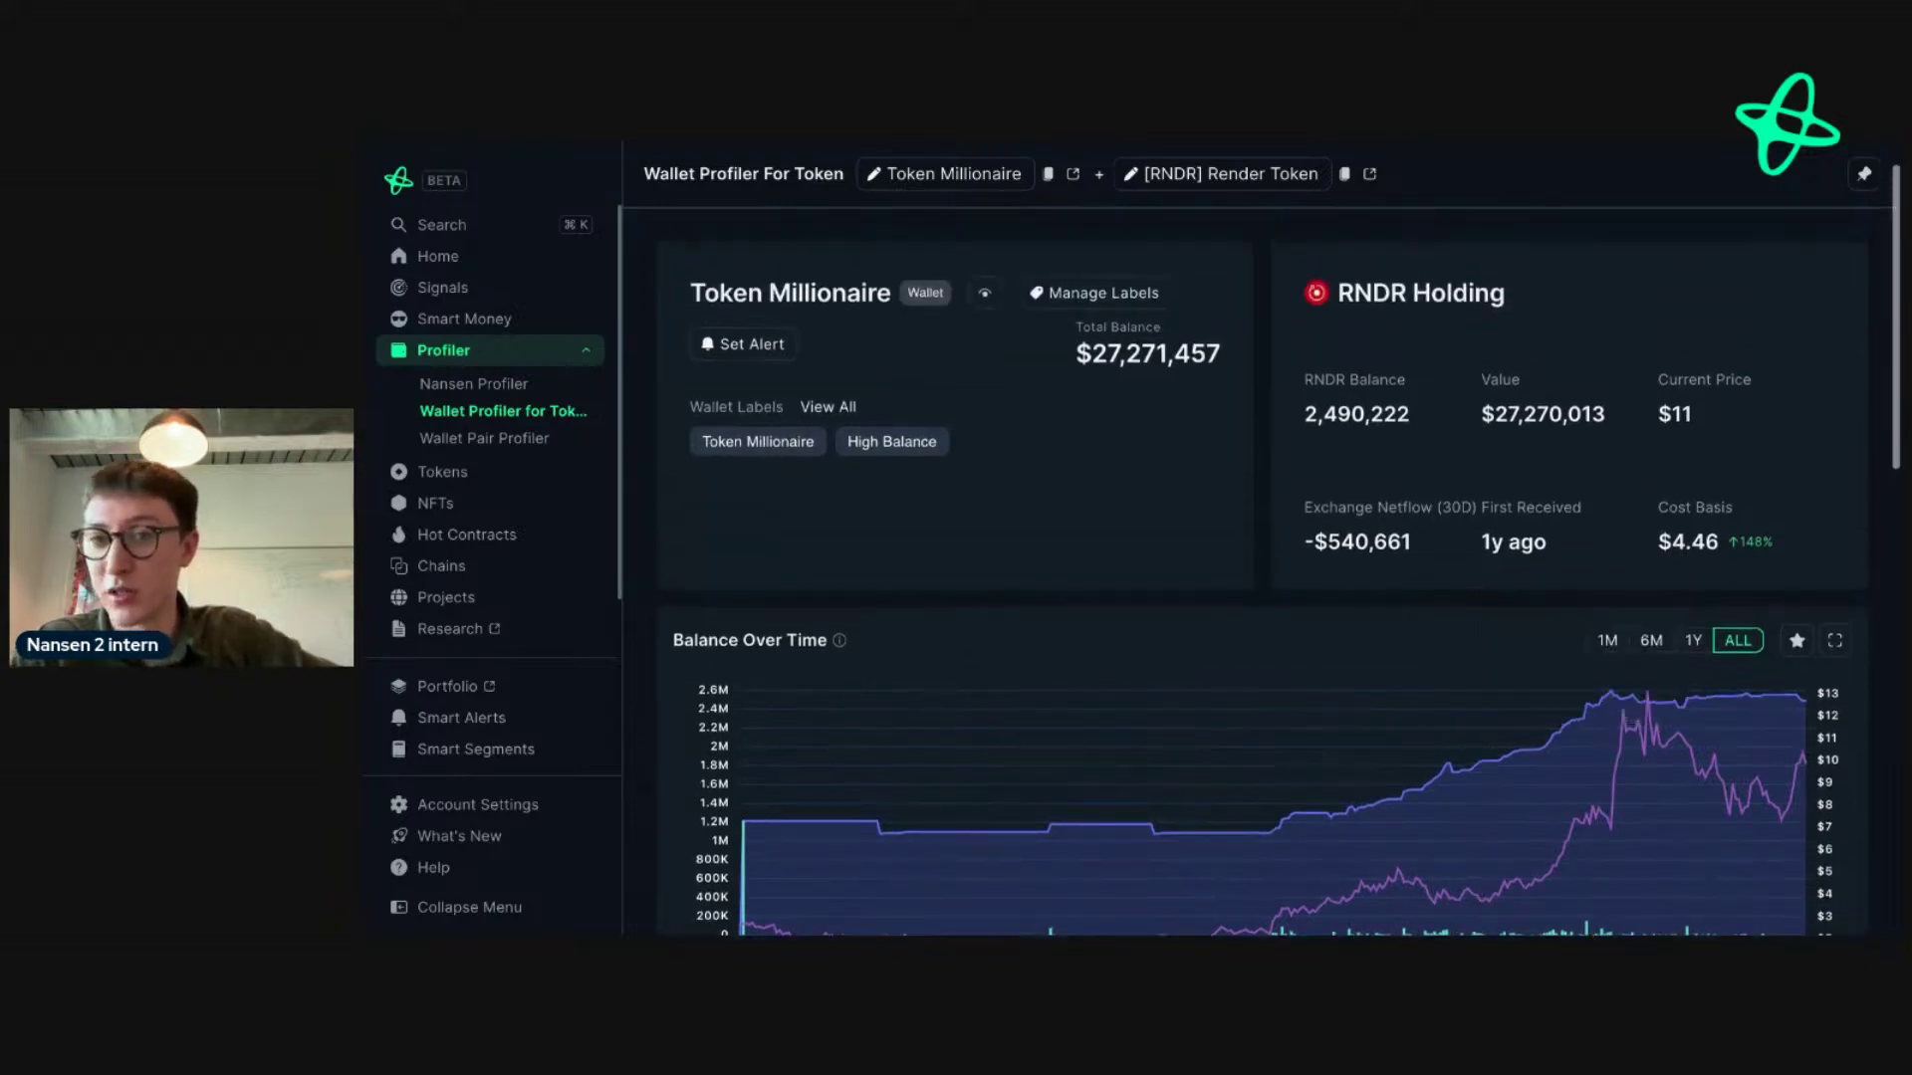
- Briefly view Smart Alerts, go back, and copy the Token Millionaire wallet address
click(497, 734)
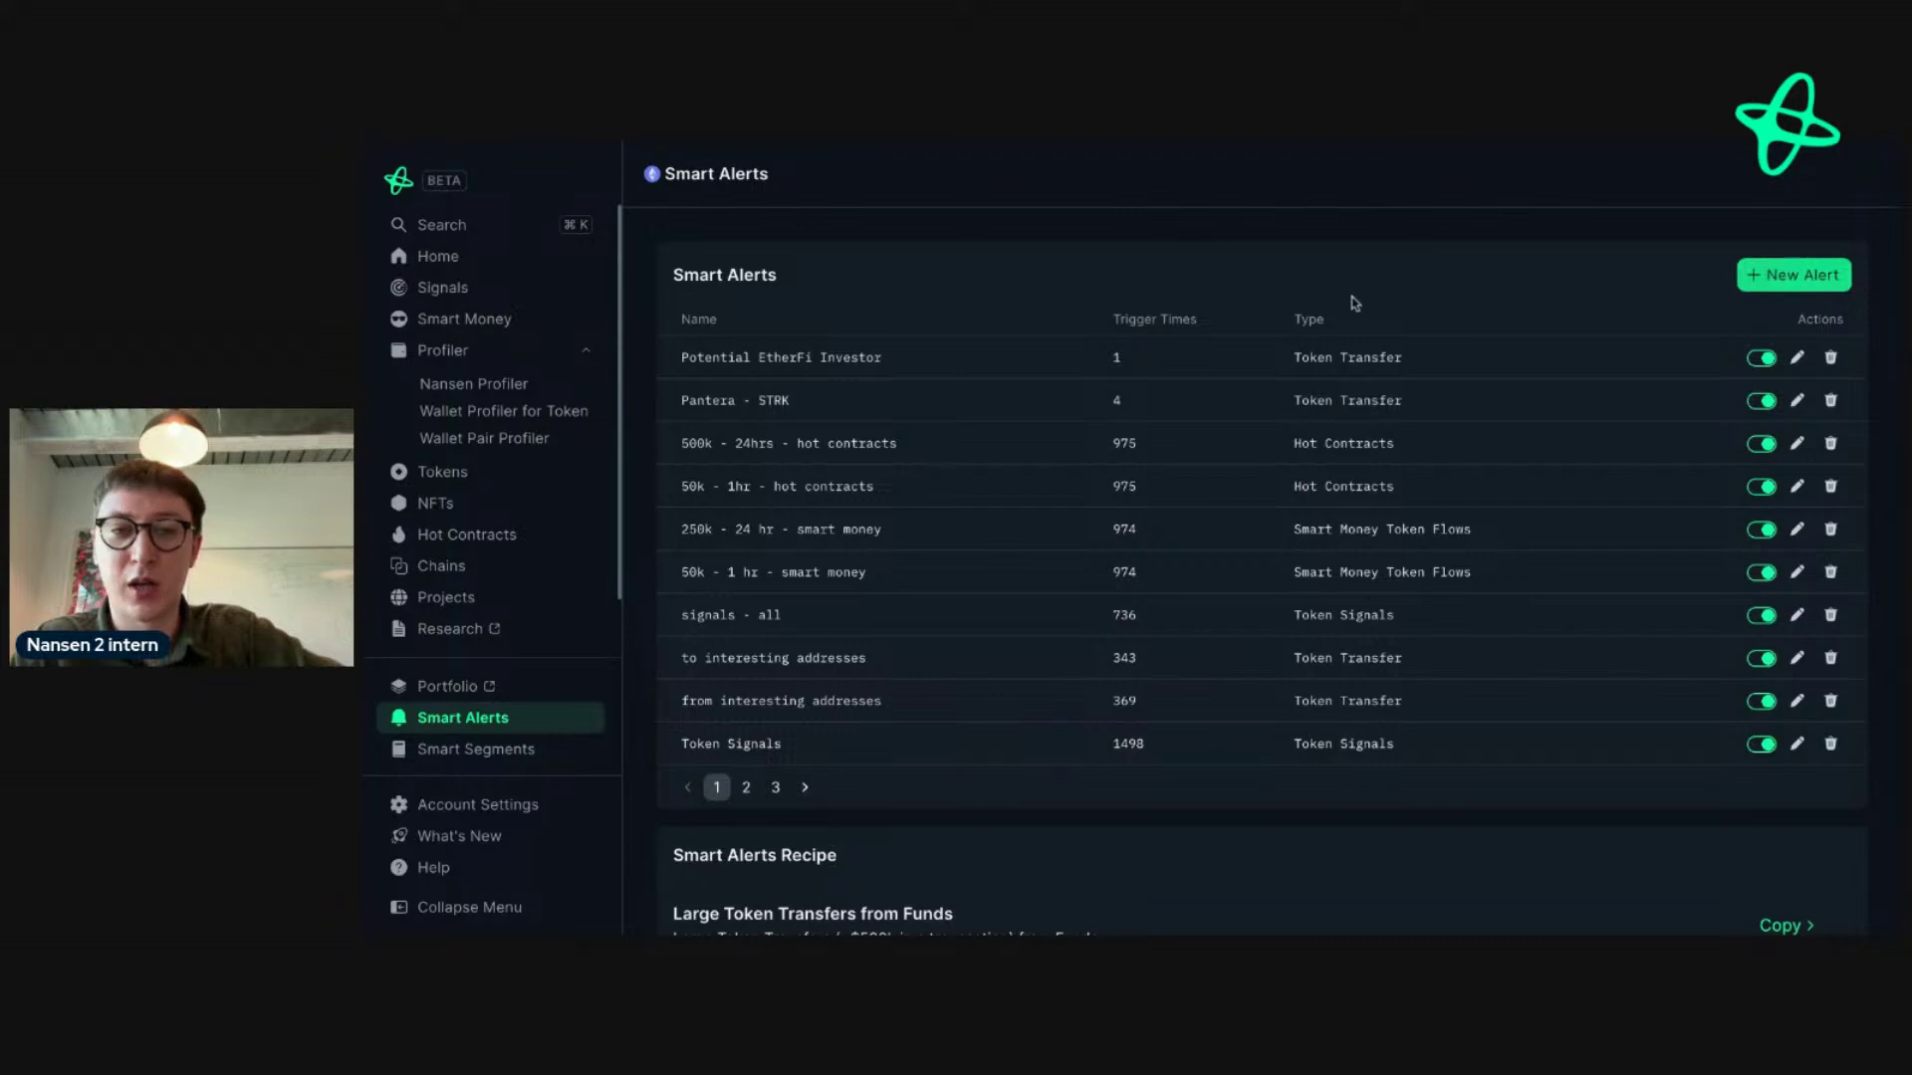
key(super+Left)
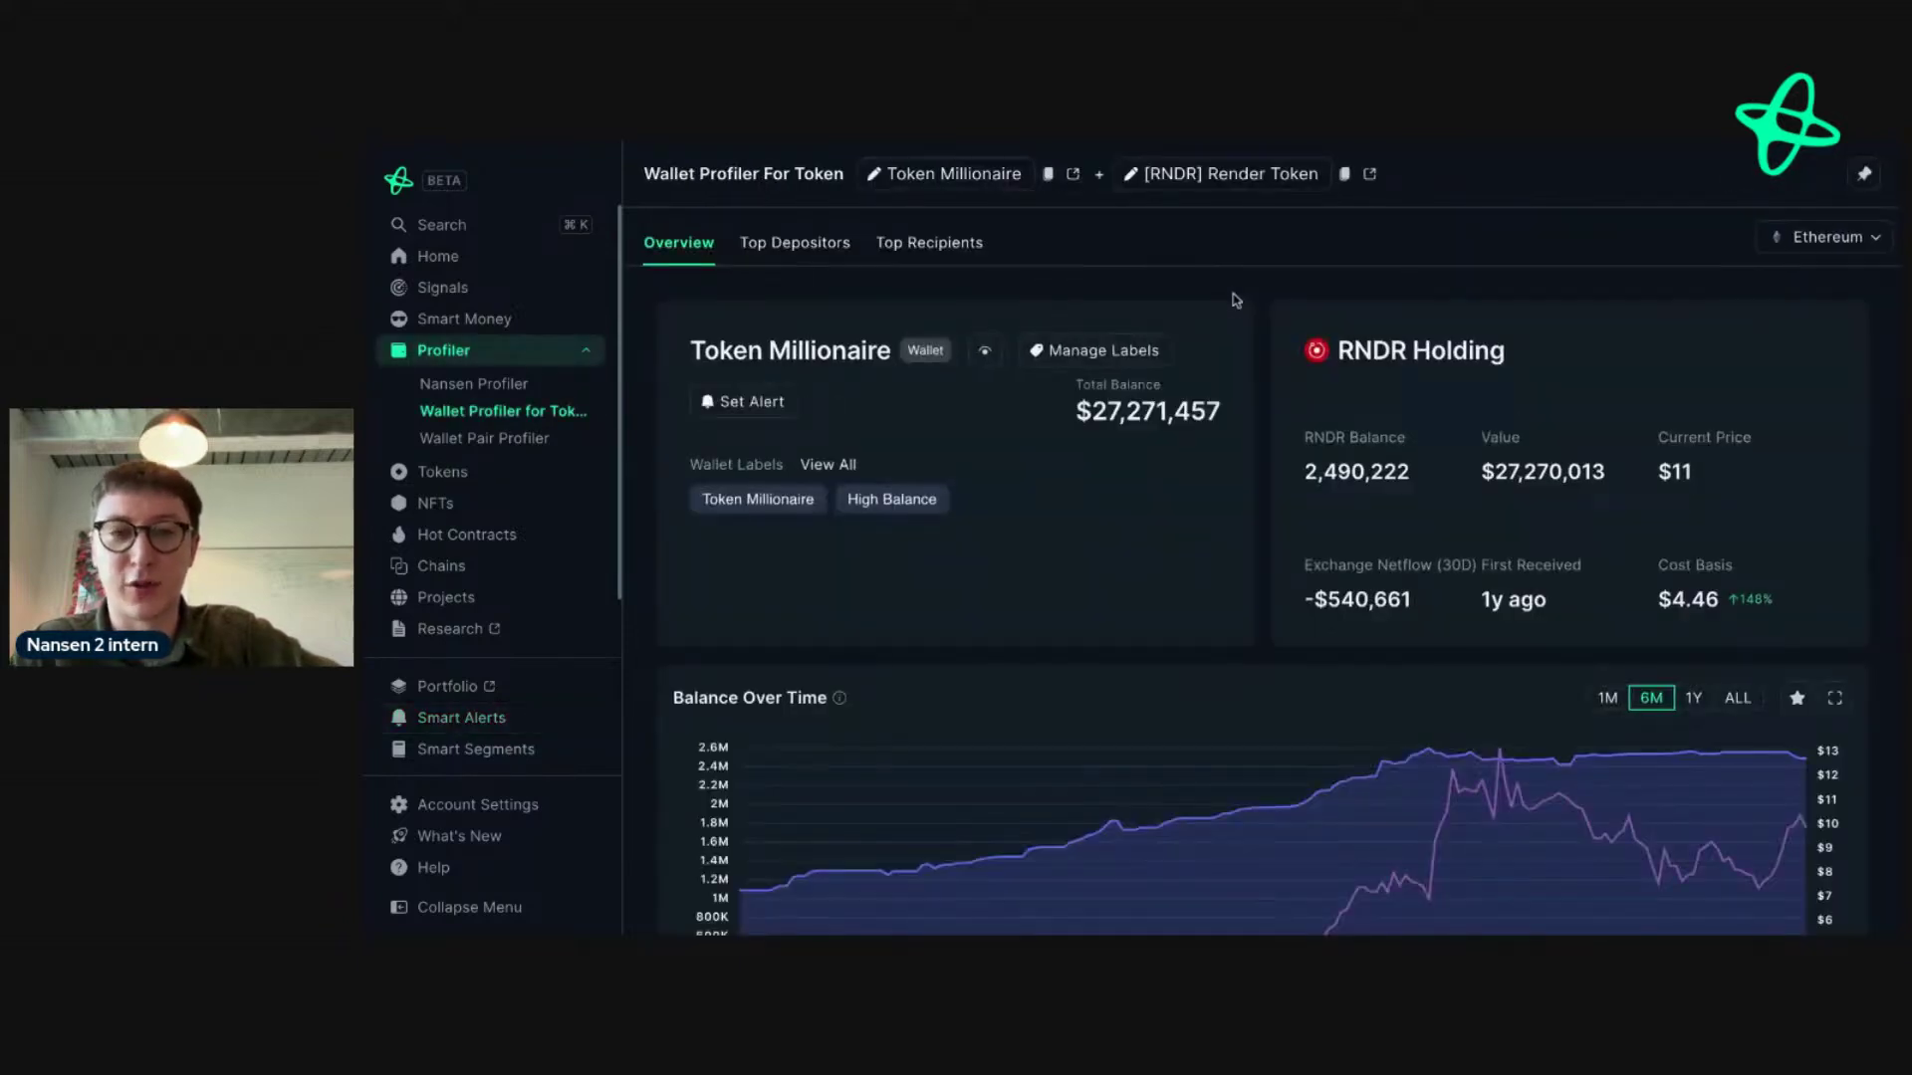
click(1047, 174)
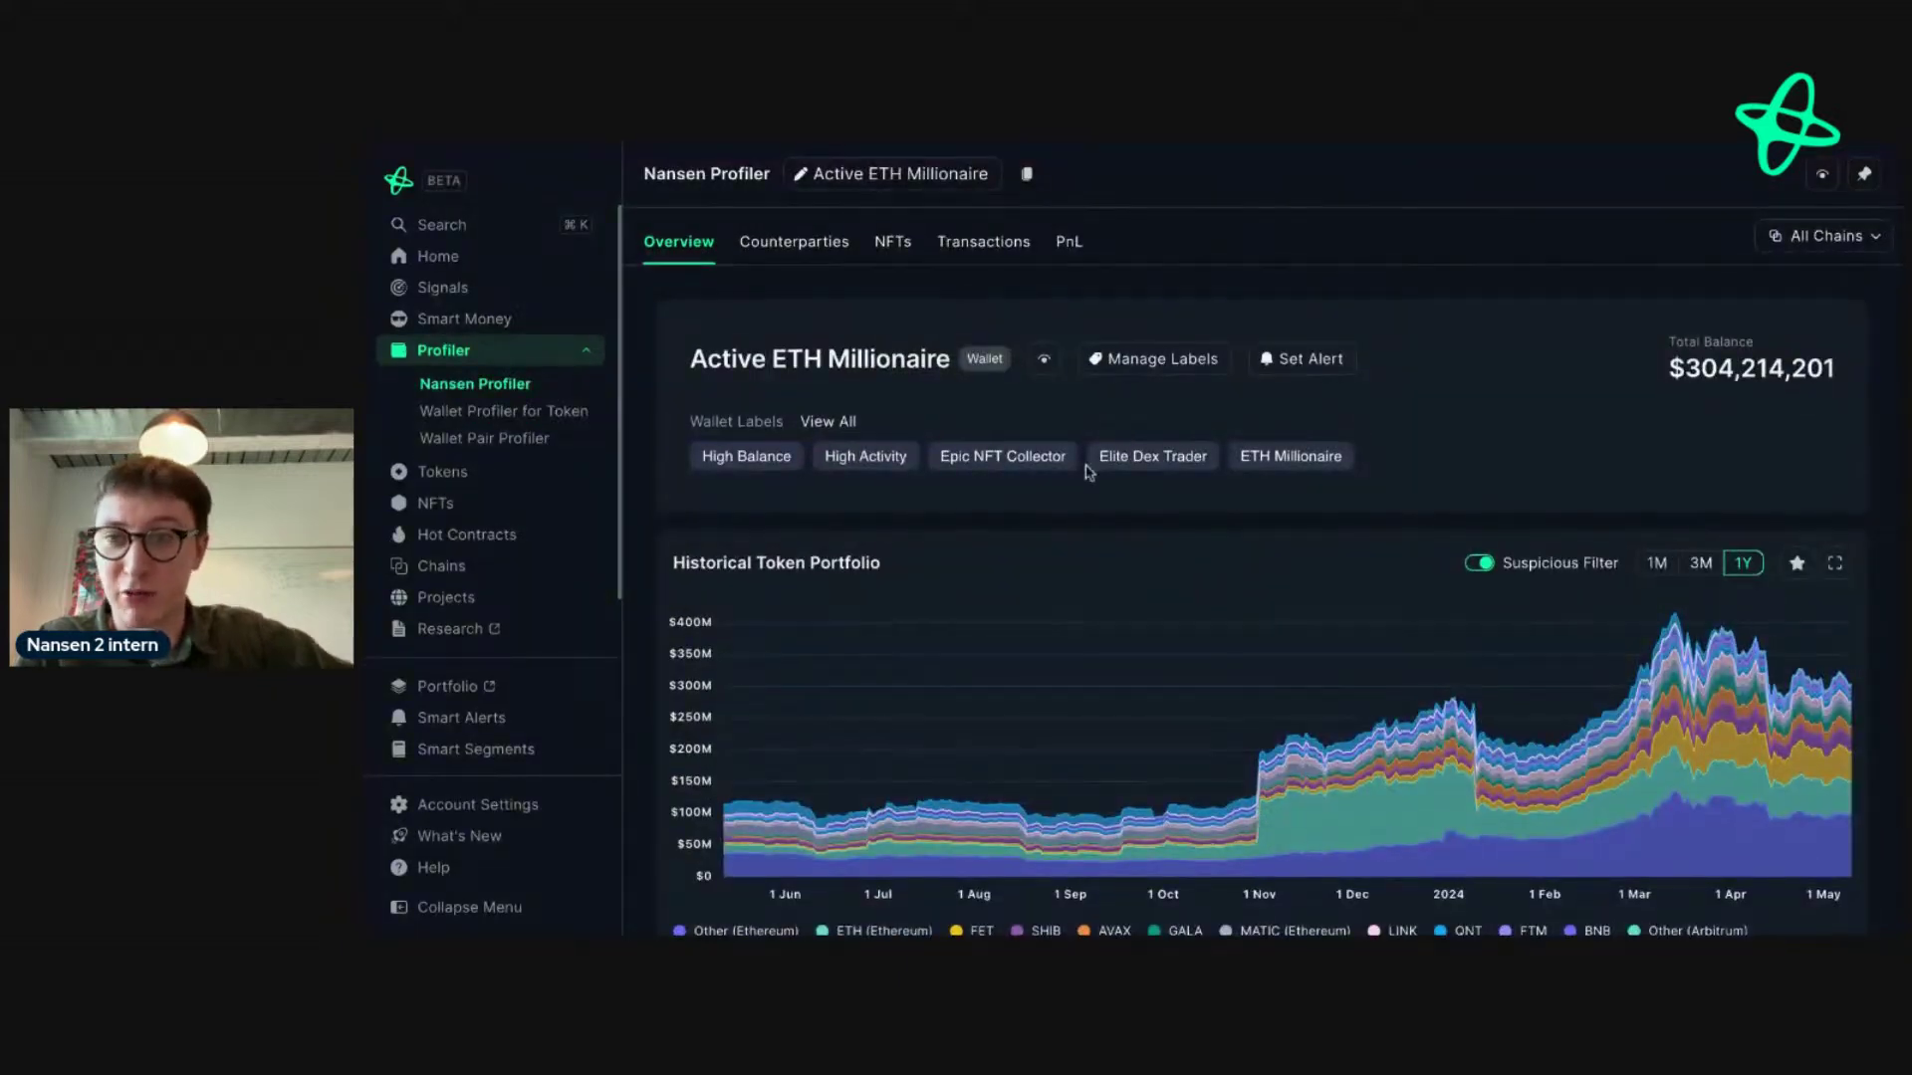
- Scroll to Related Wallets and open the High Activity funder wallet's profile
scroll(1087, 470, down, 2)
scroll(1087, 470, down, 2)
scroll(1087, 469, up, 3)
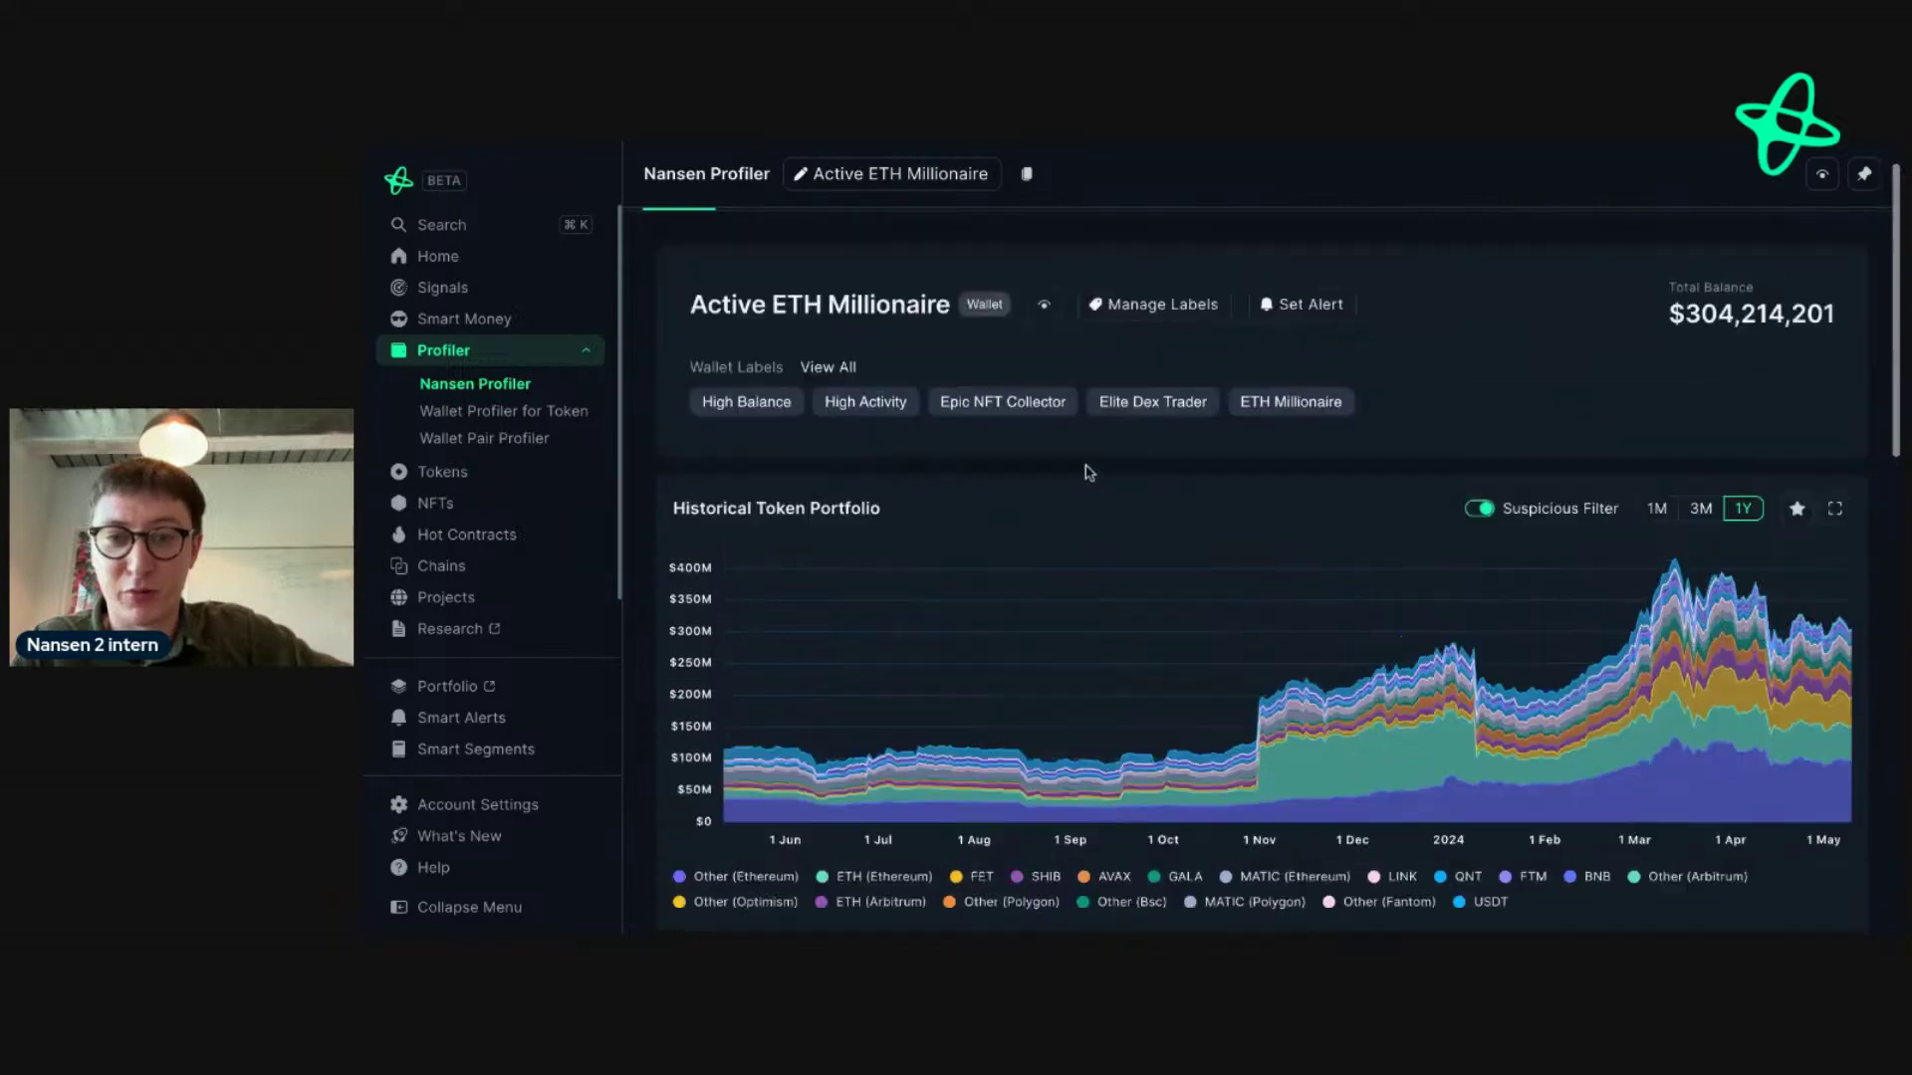
scroll(1088, 470, down, 10)
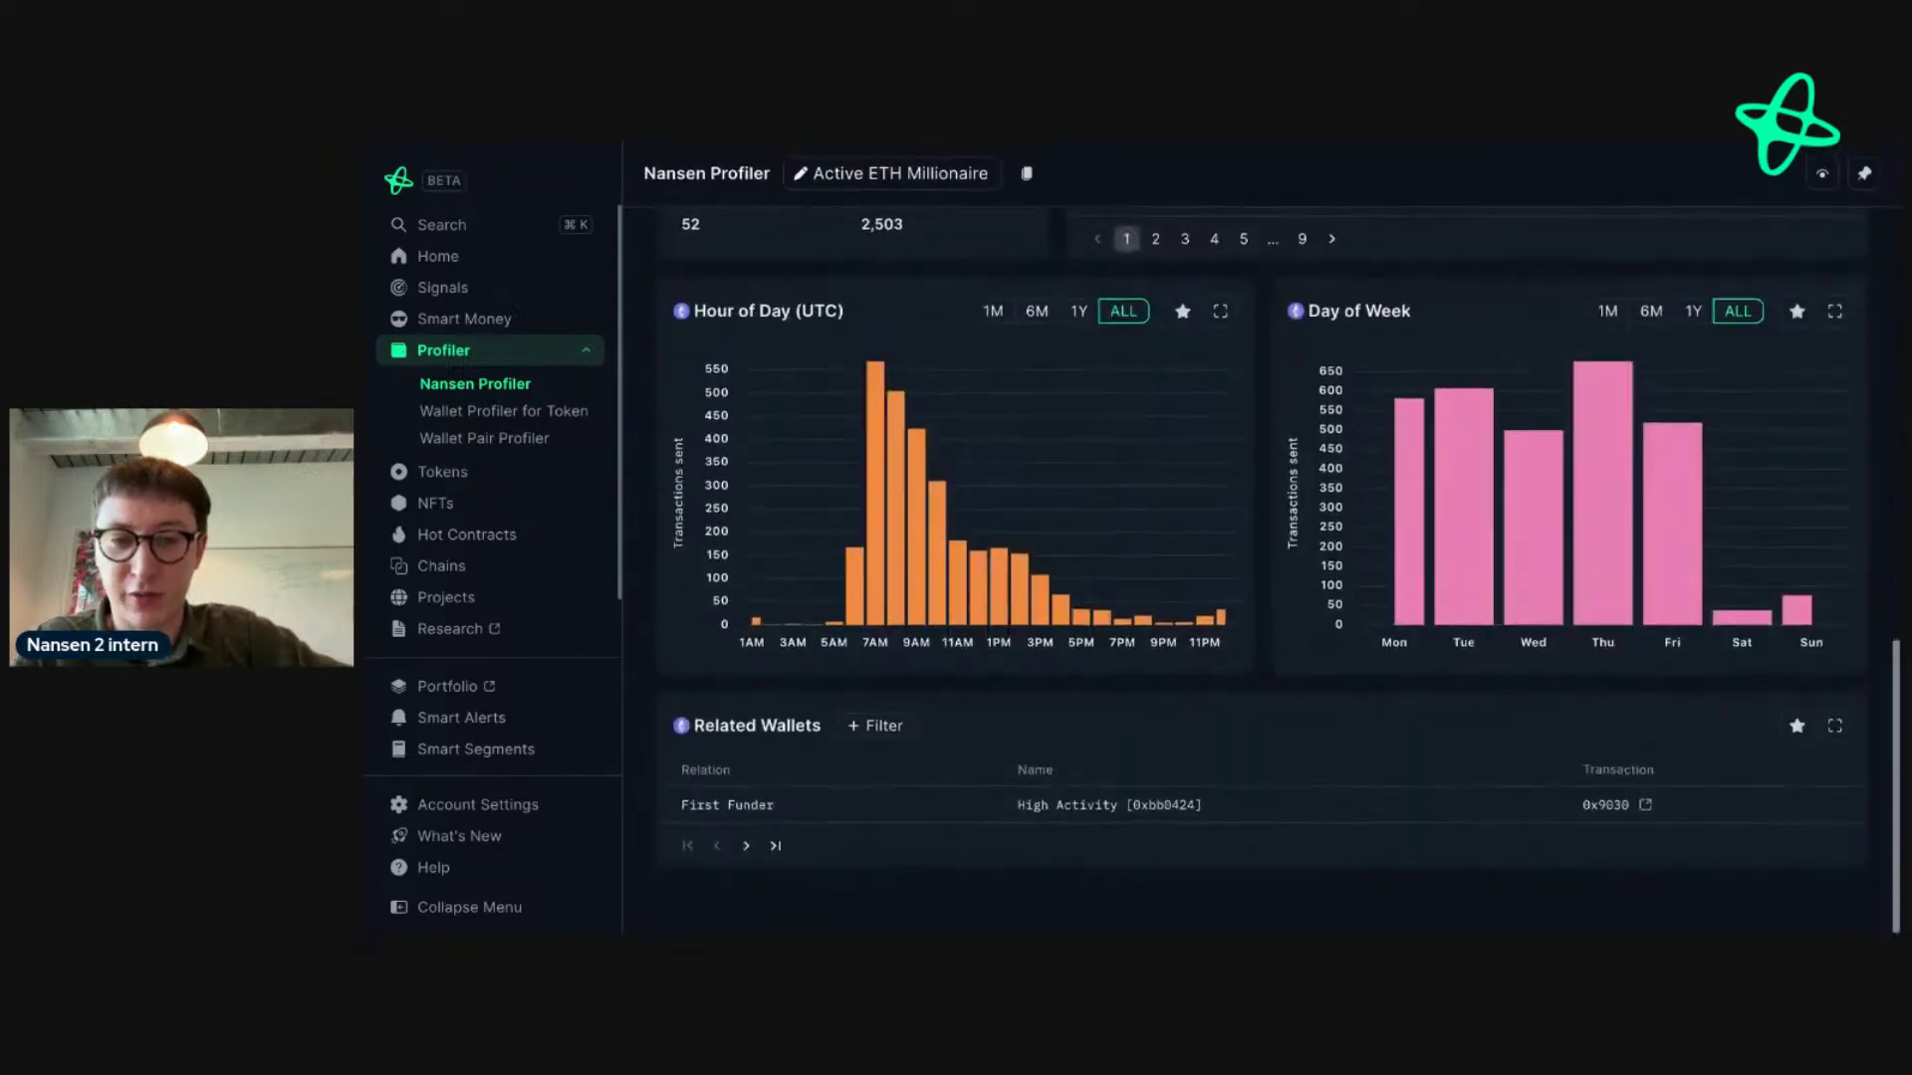
click(1076, 806)
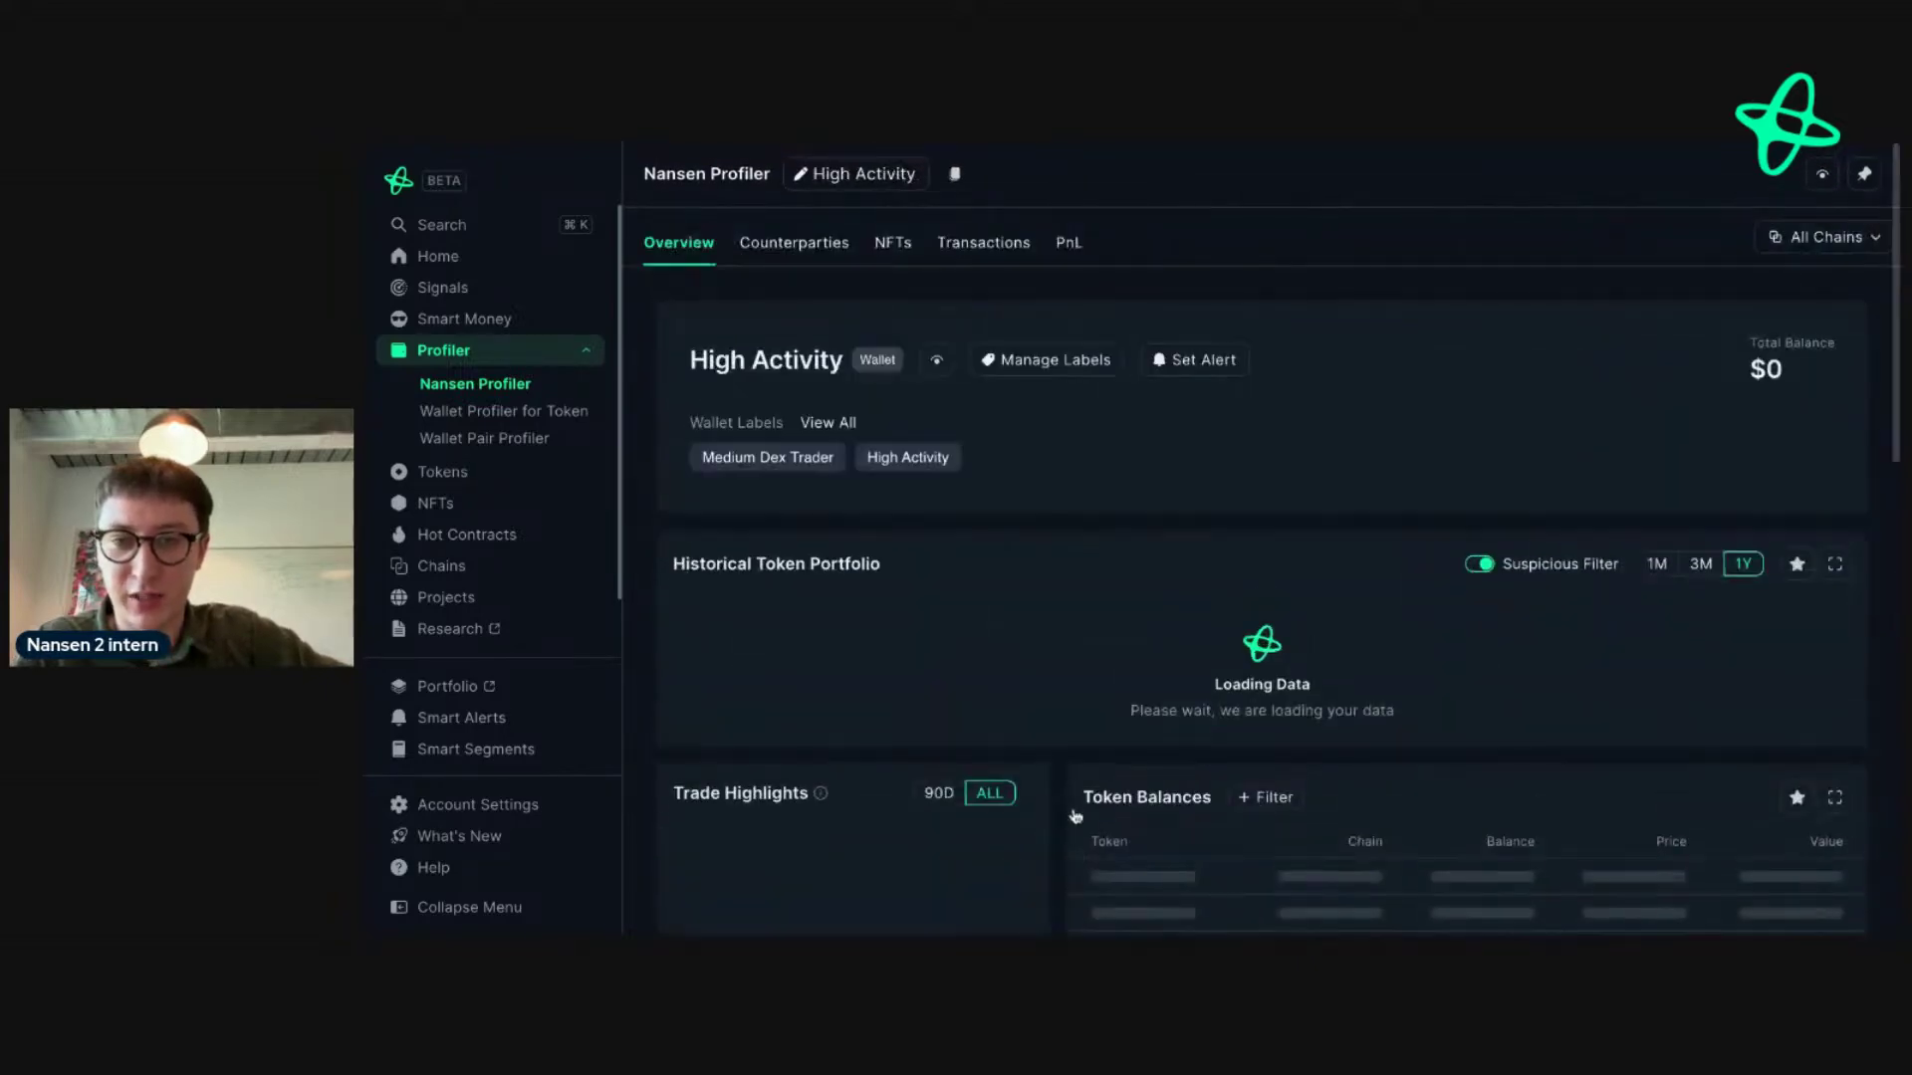
- Inspect the first funder wallet's profile, ending back on the Active ETH Millionaire overview
scroll(1066, 811, down, 10)
click(1173, 806)
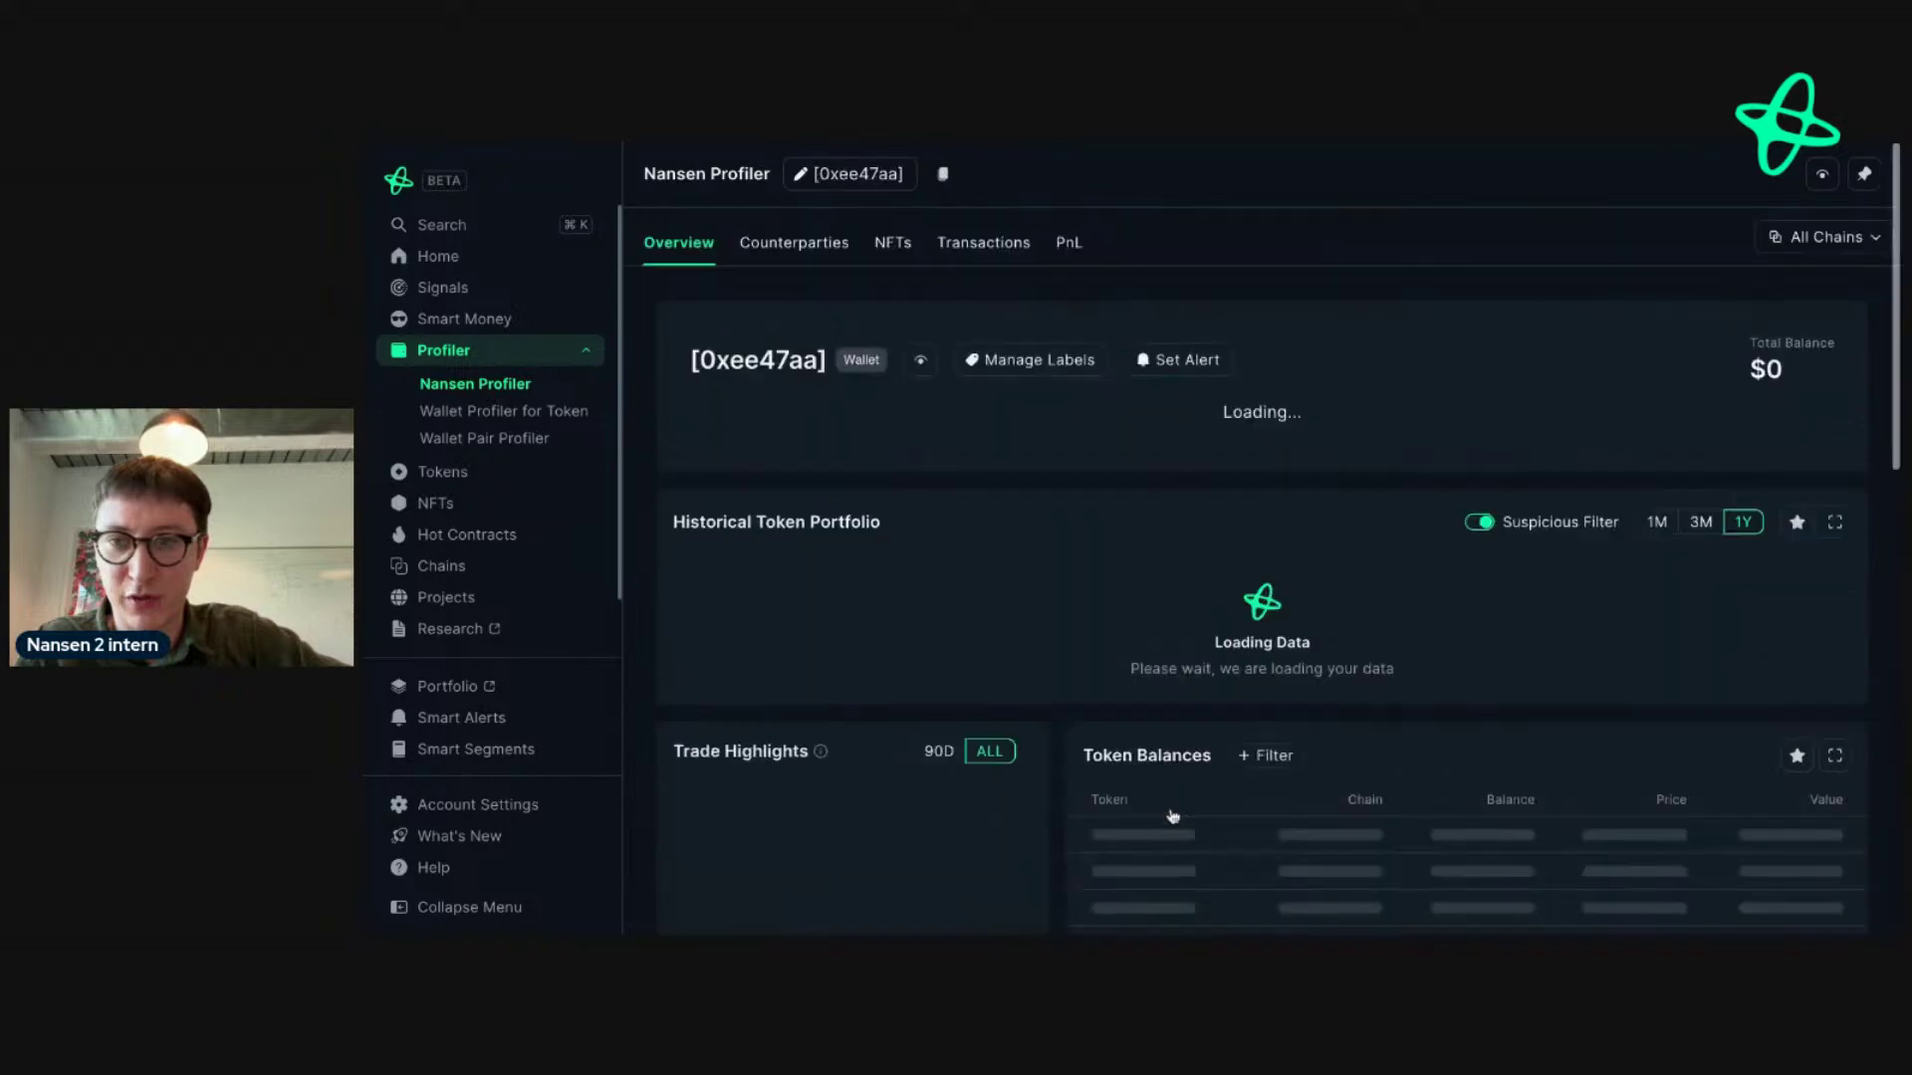
scroll(1173, 816, down, 3)
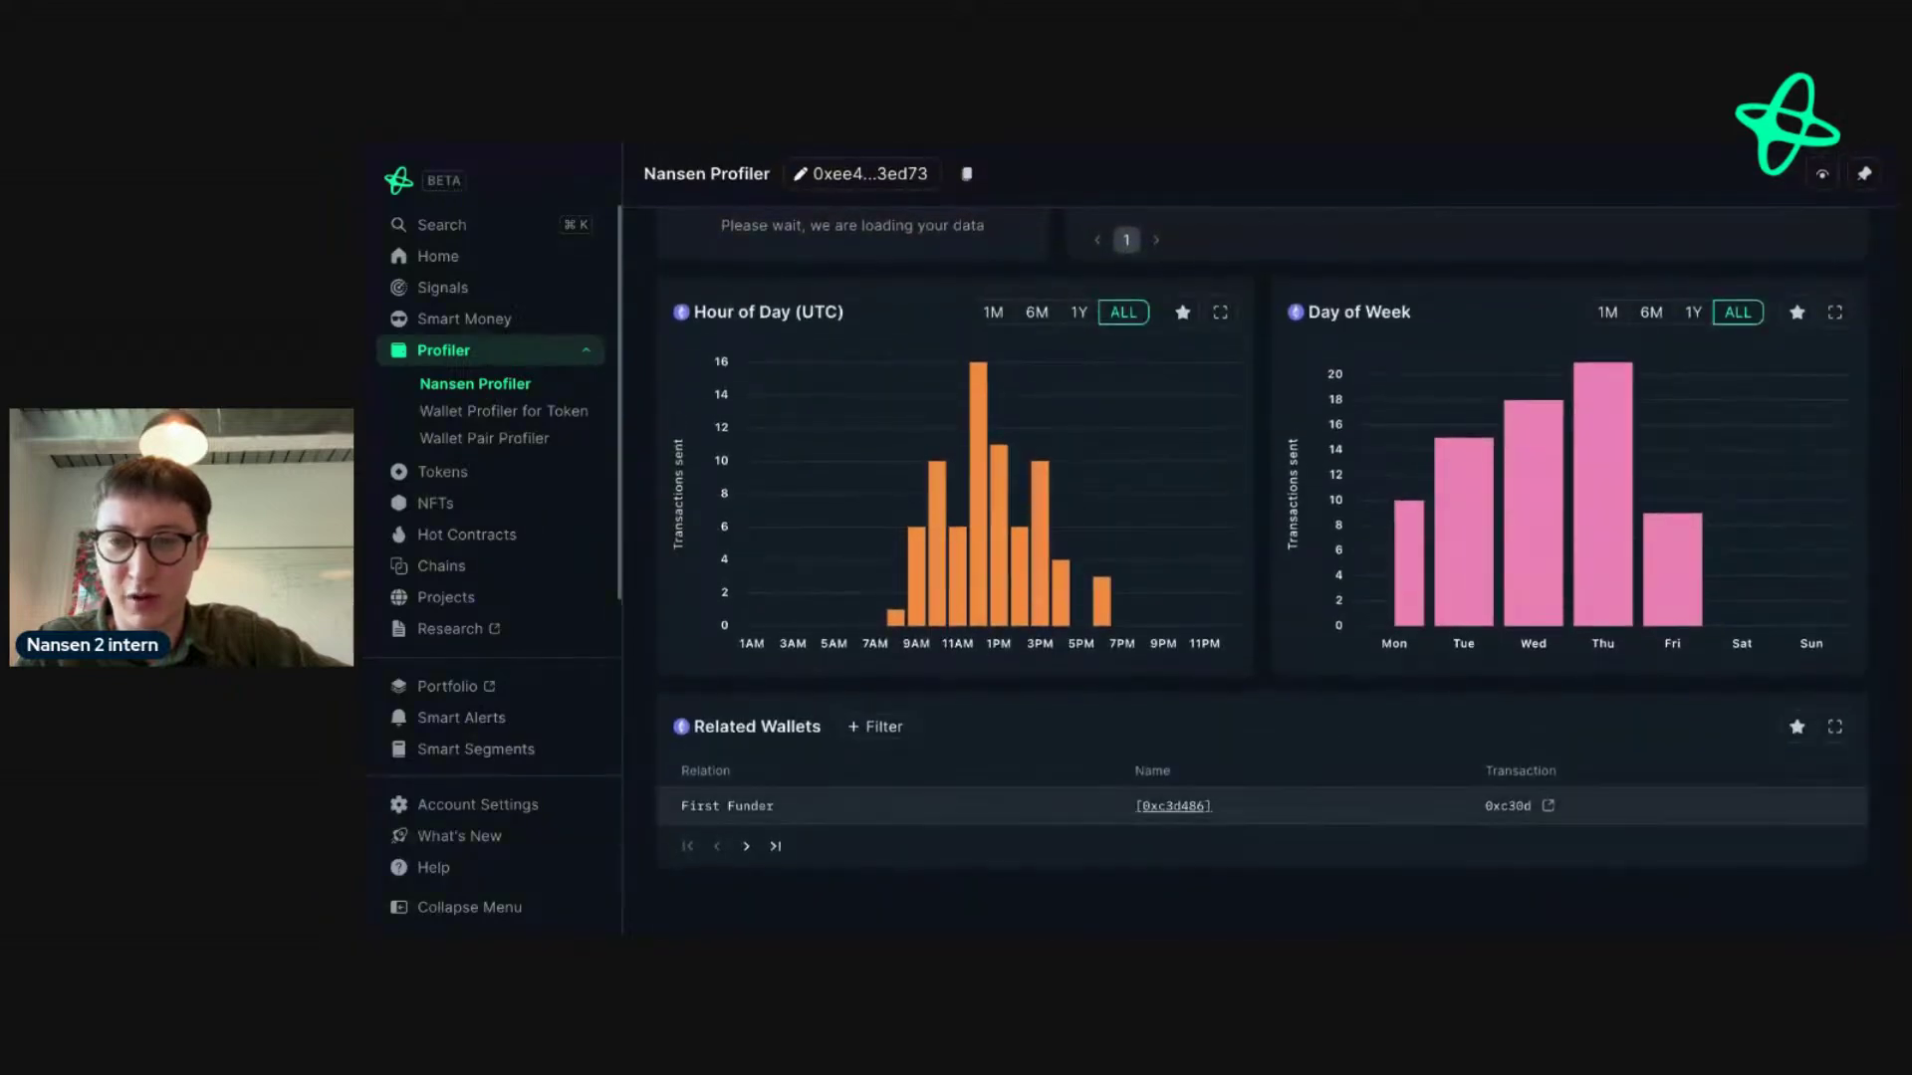
click(1173, 804)
scroll(1173, 814, down, 3)
scroll(1140, 788, down, 3)
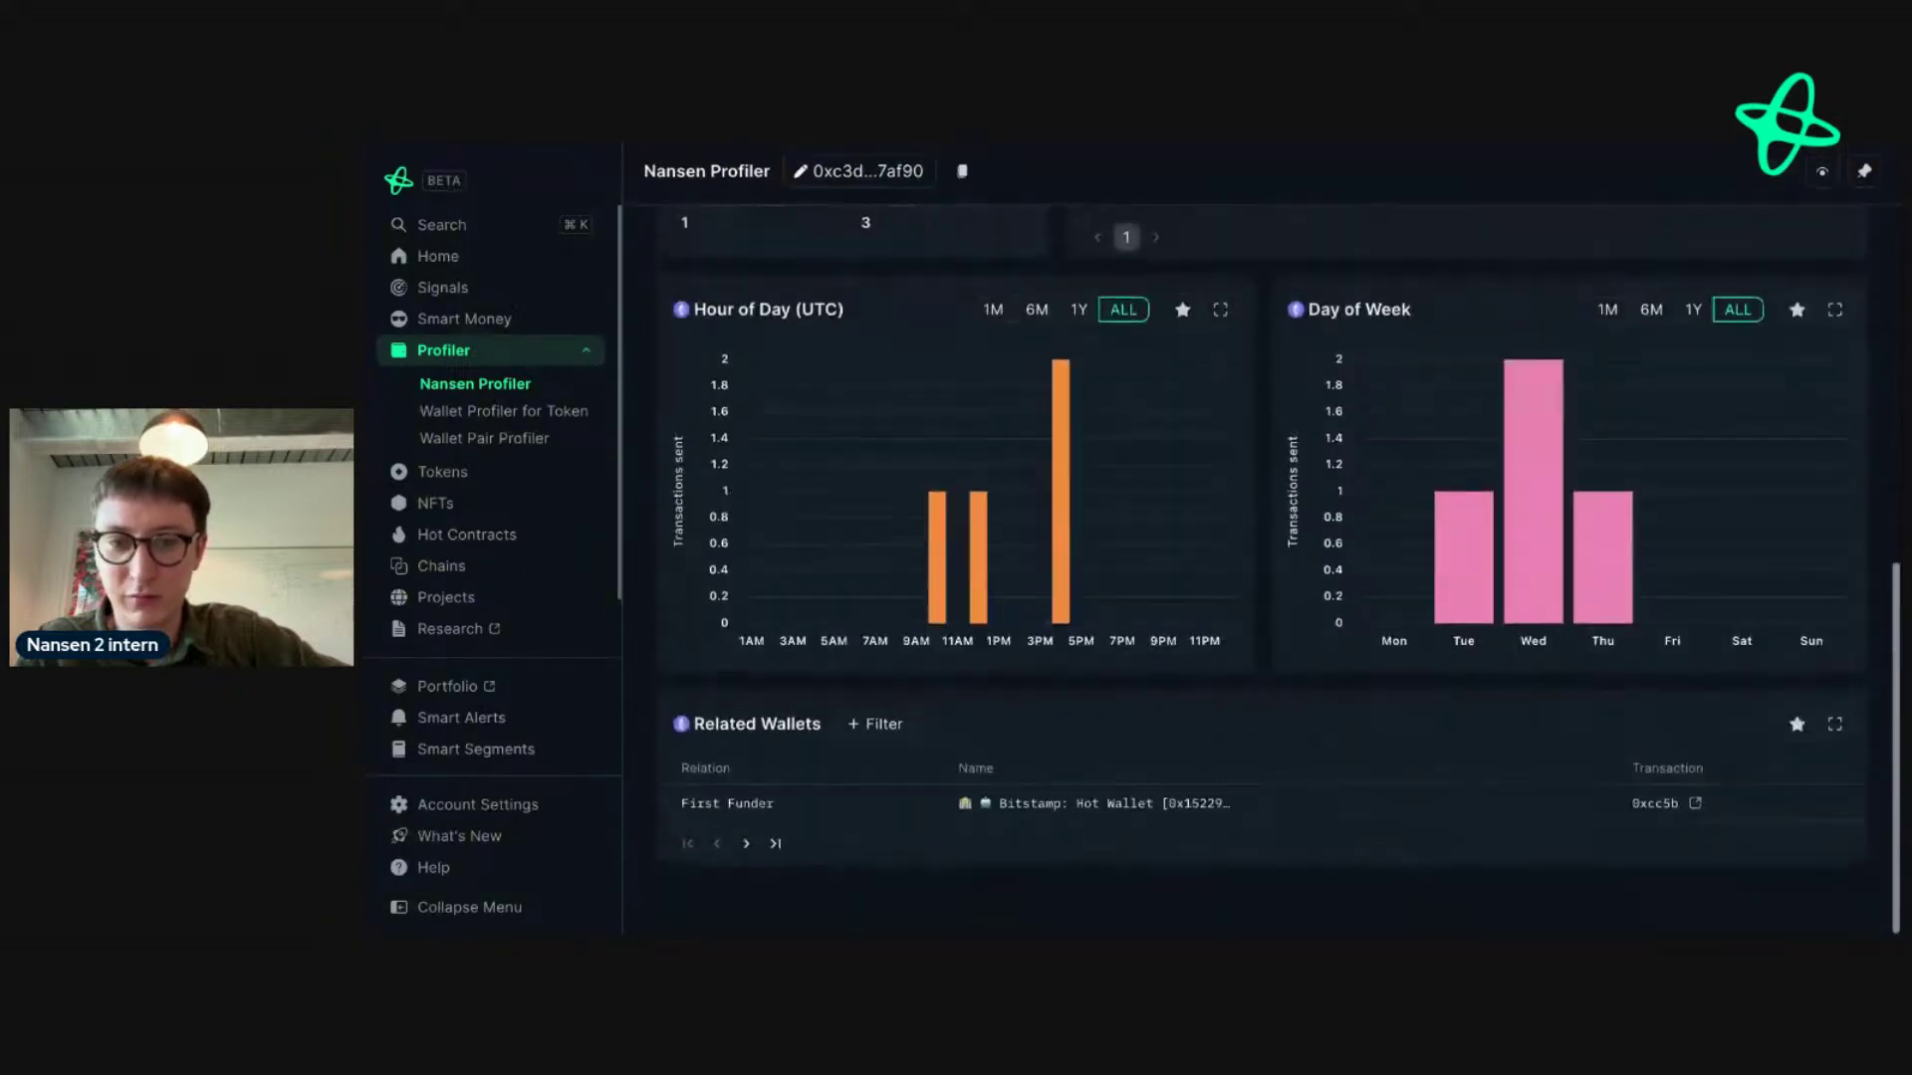
scroll(1140, 788, up, 8)
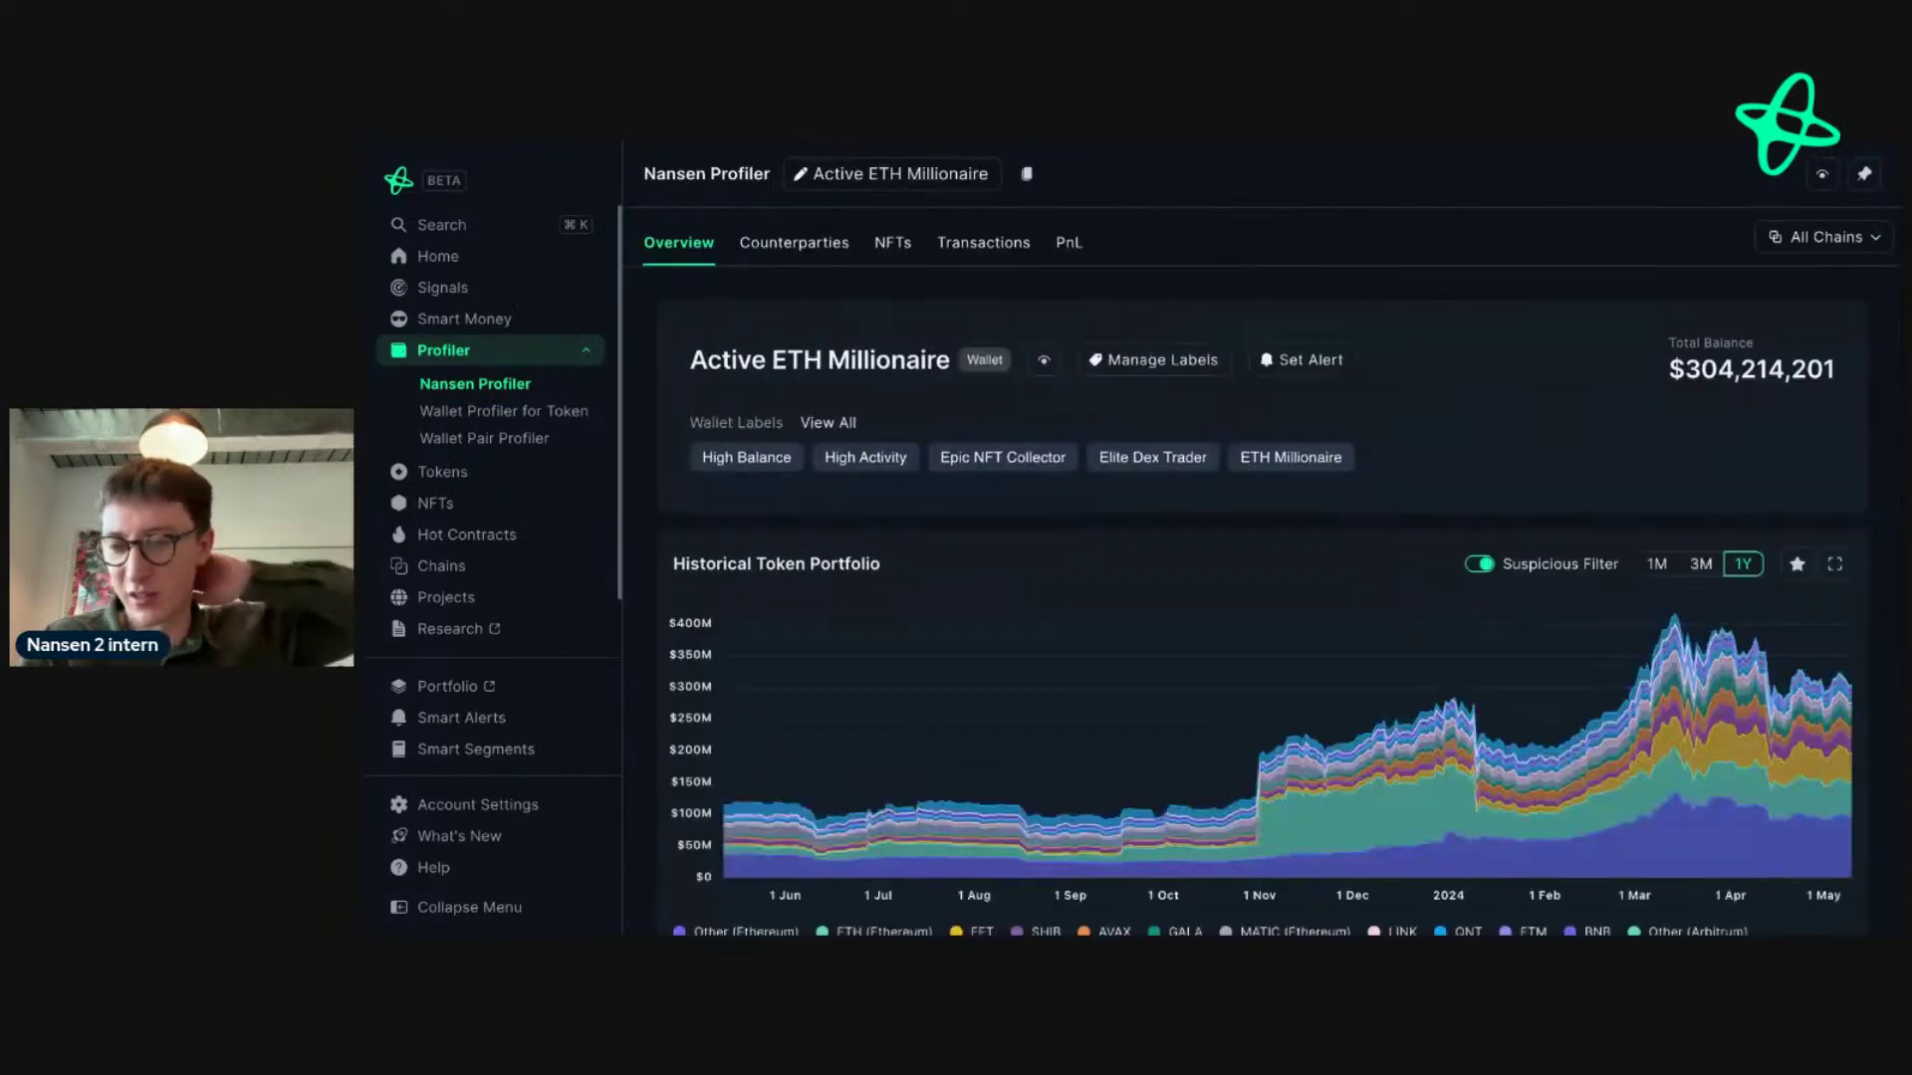
- Show the Active ETH Millionaire PnL view: $48,904,419 realized PnL, 53% win rate over 726 trades
scroll(1464, 773, down, 5)
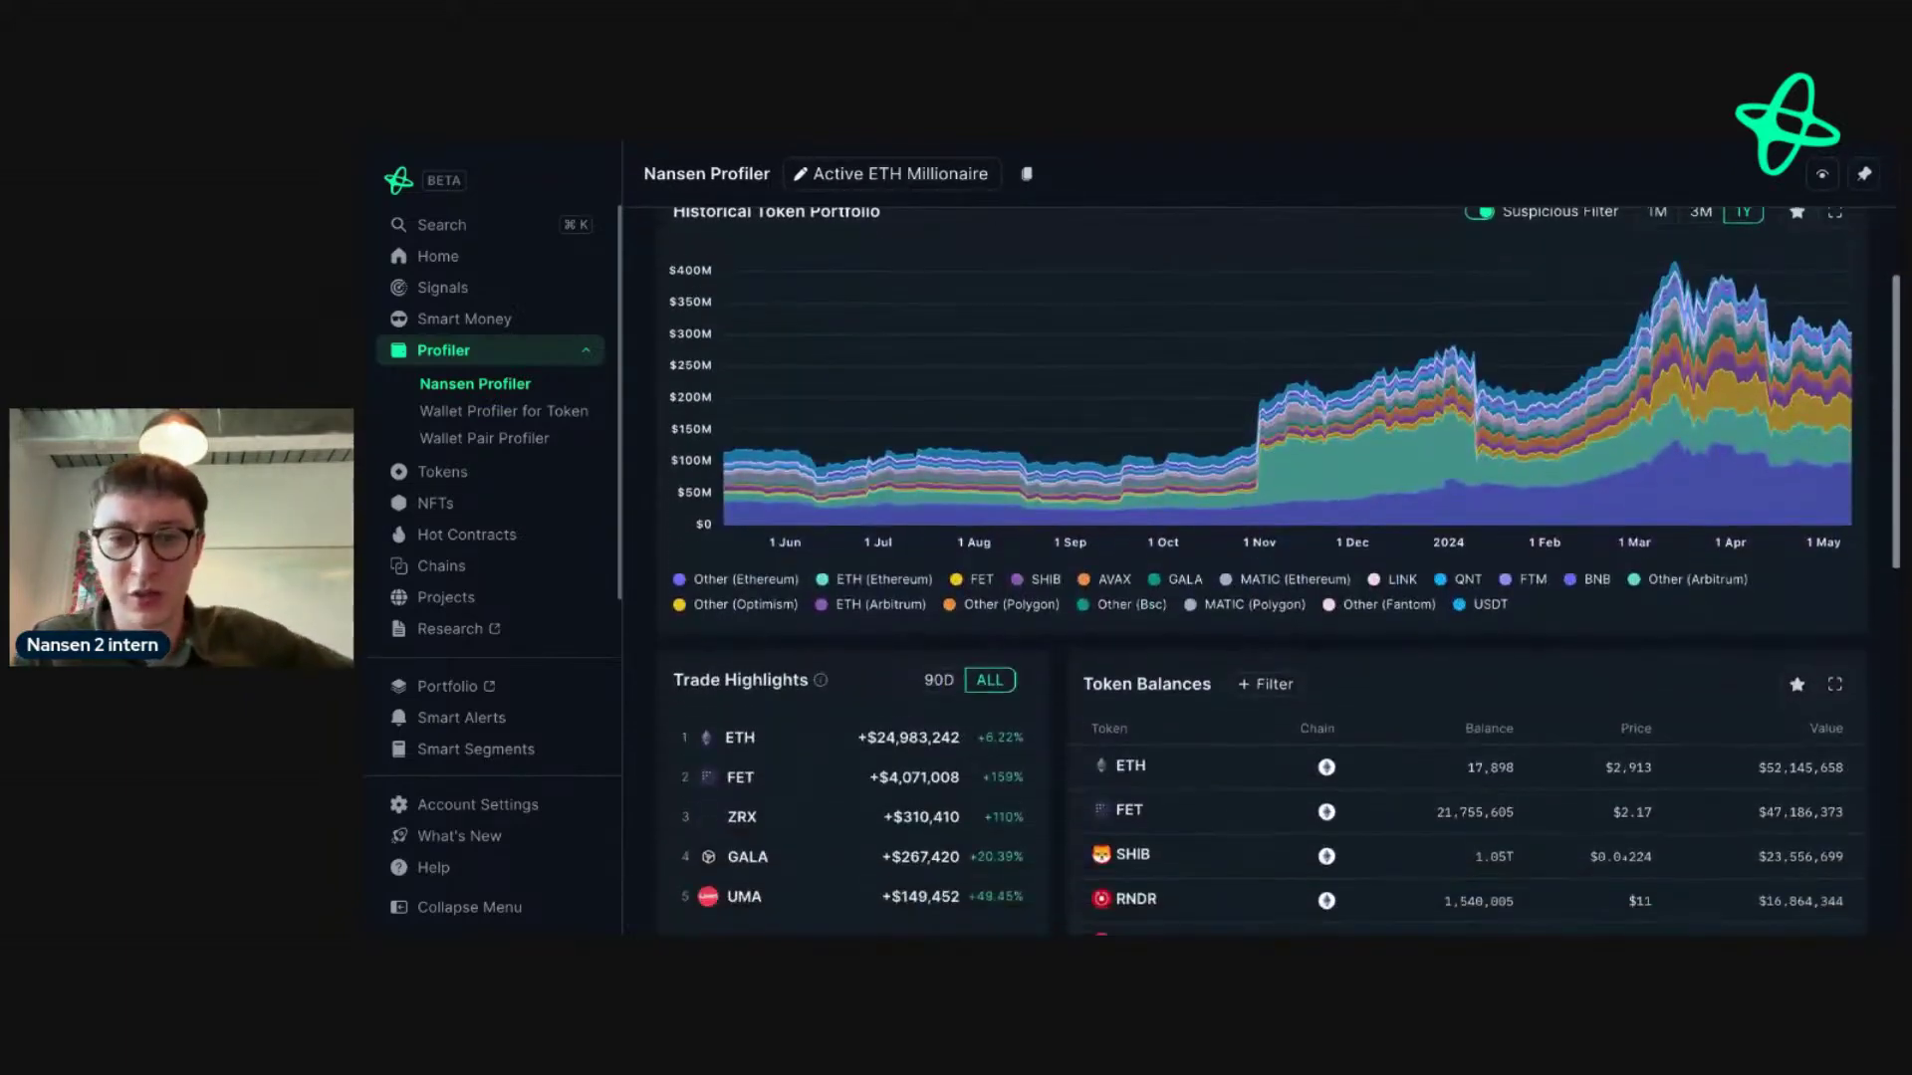
scroll(1295, 697, down, 3)
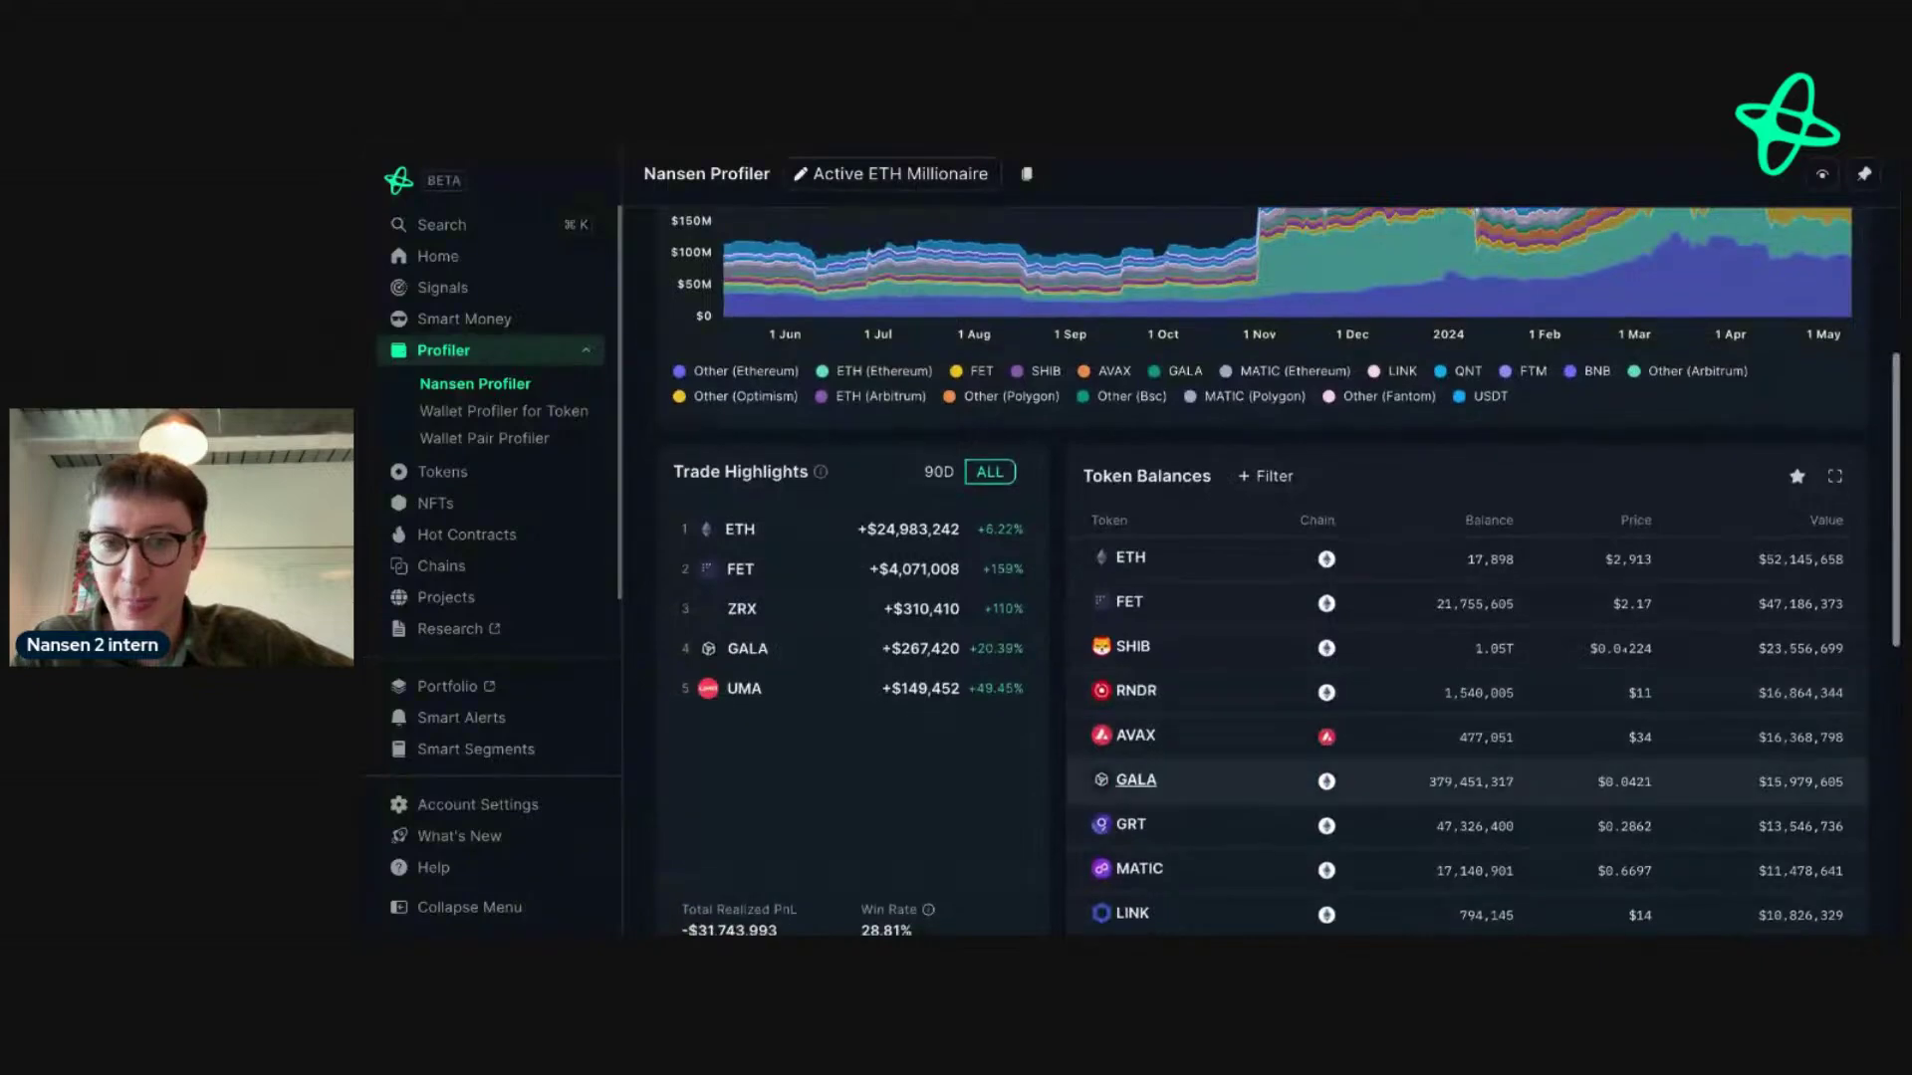
scroll(1157, 740, up, 10)
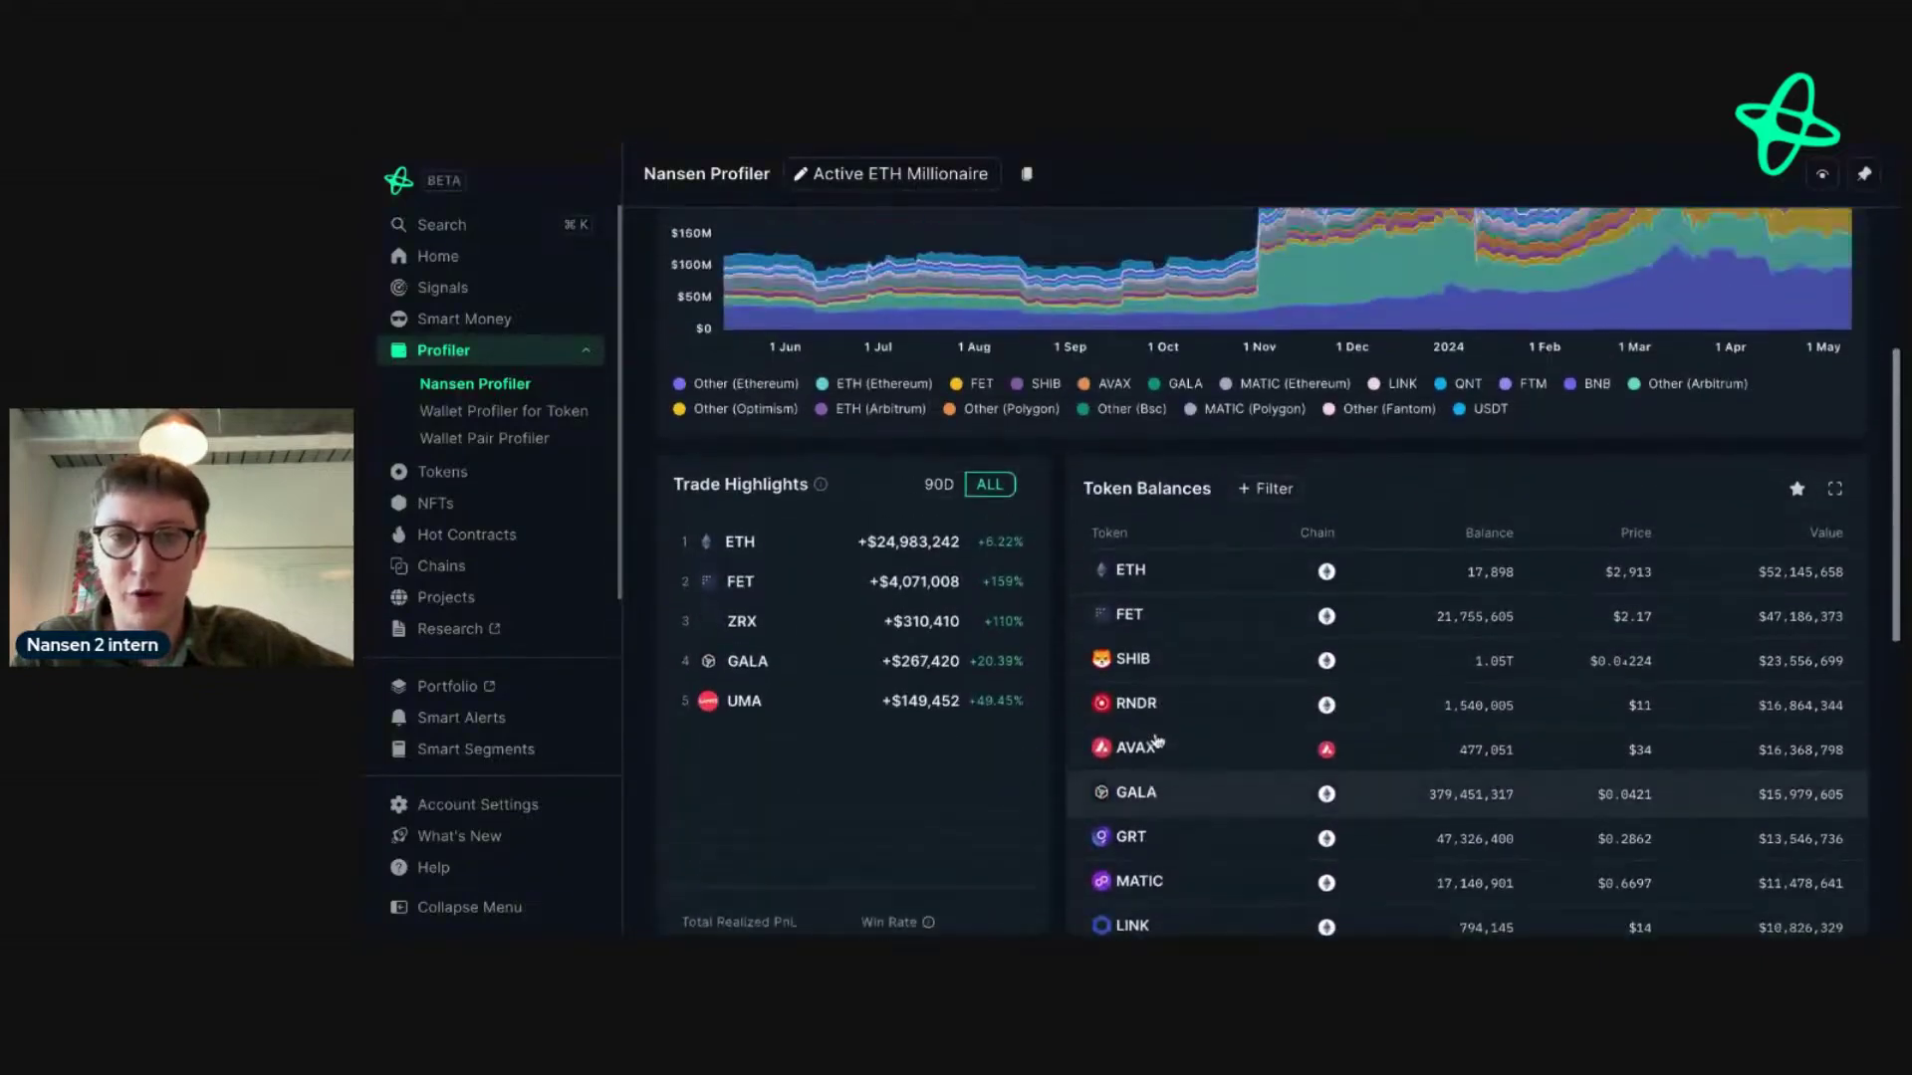
click(1073, 251)
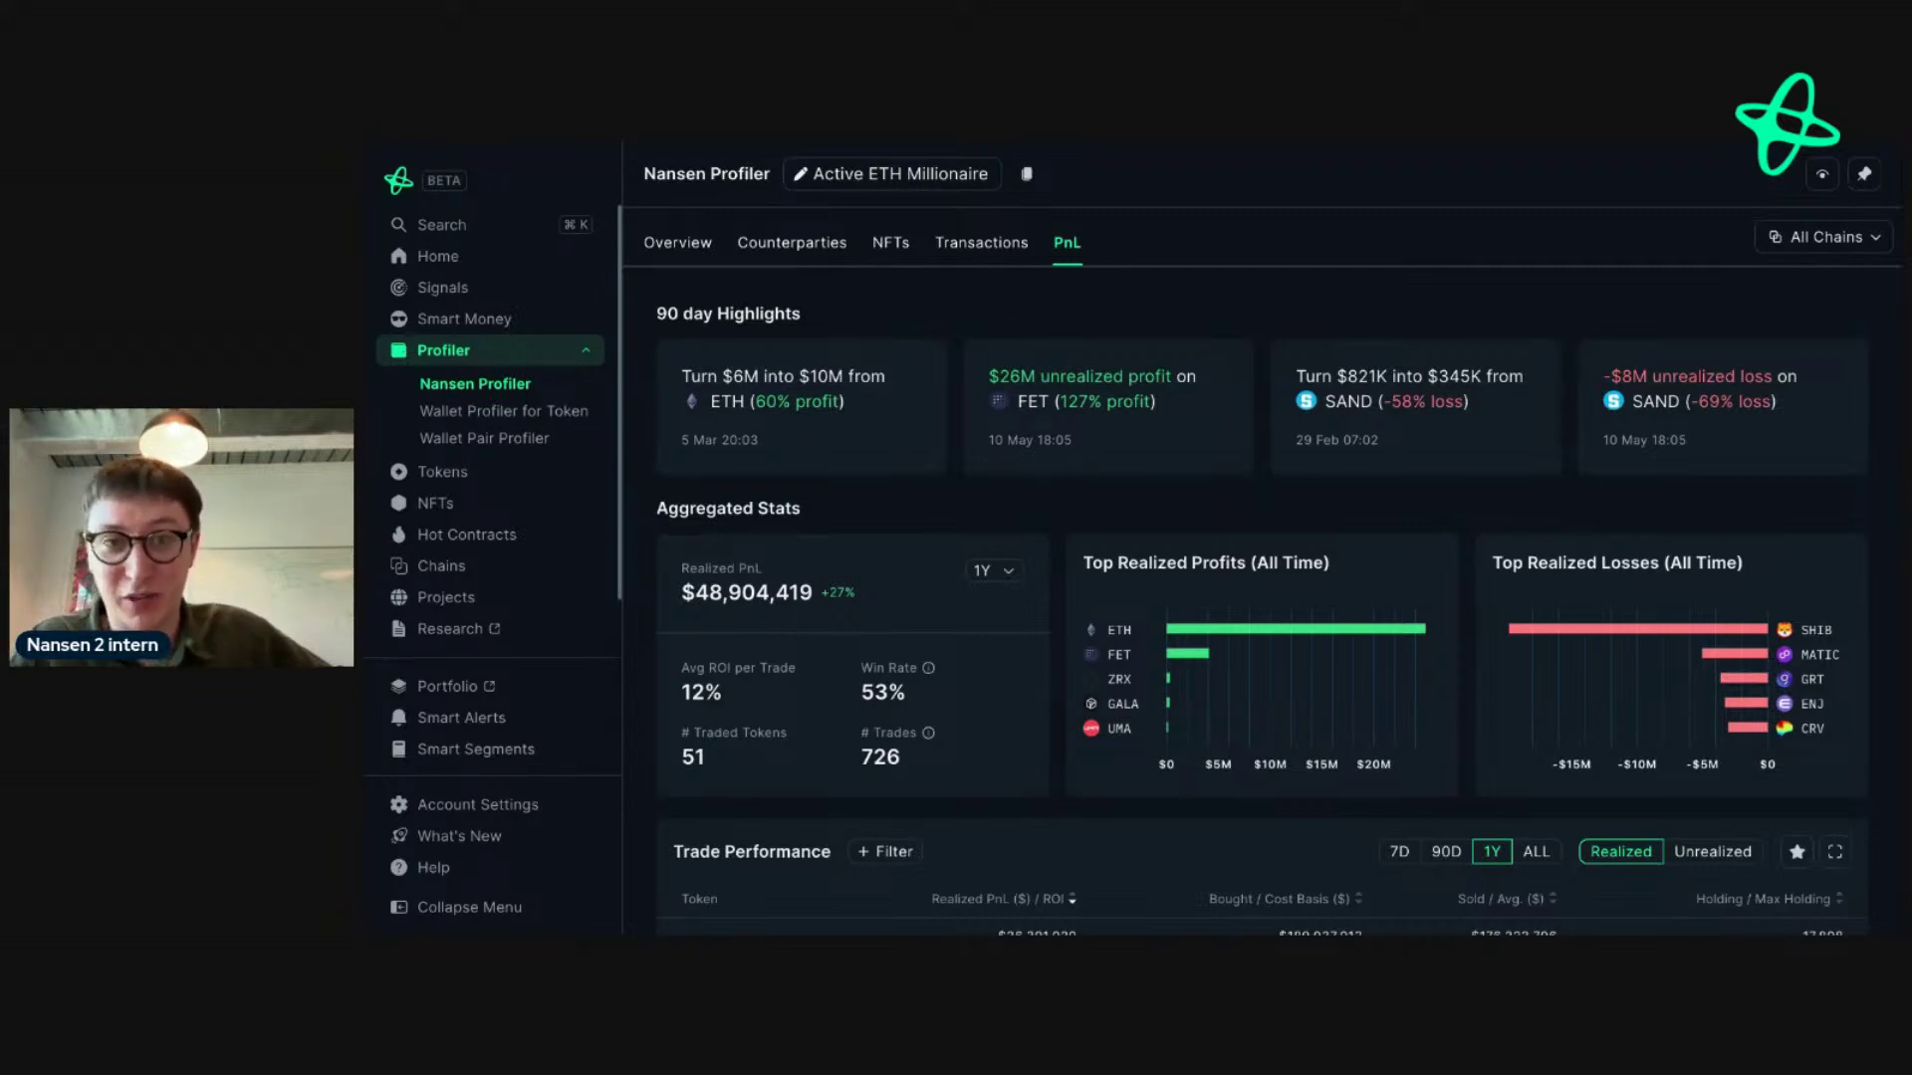
- Browse the wallet's token transfers, then return to the Overview showing $304,214,201 total balance
click(980, 263)
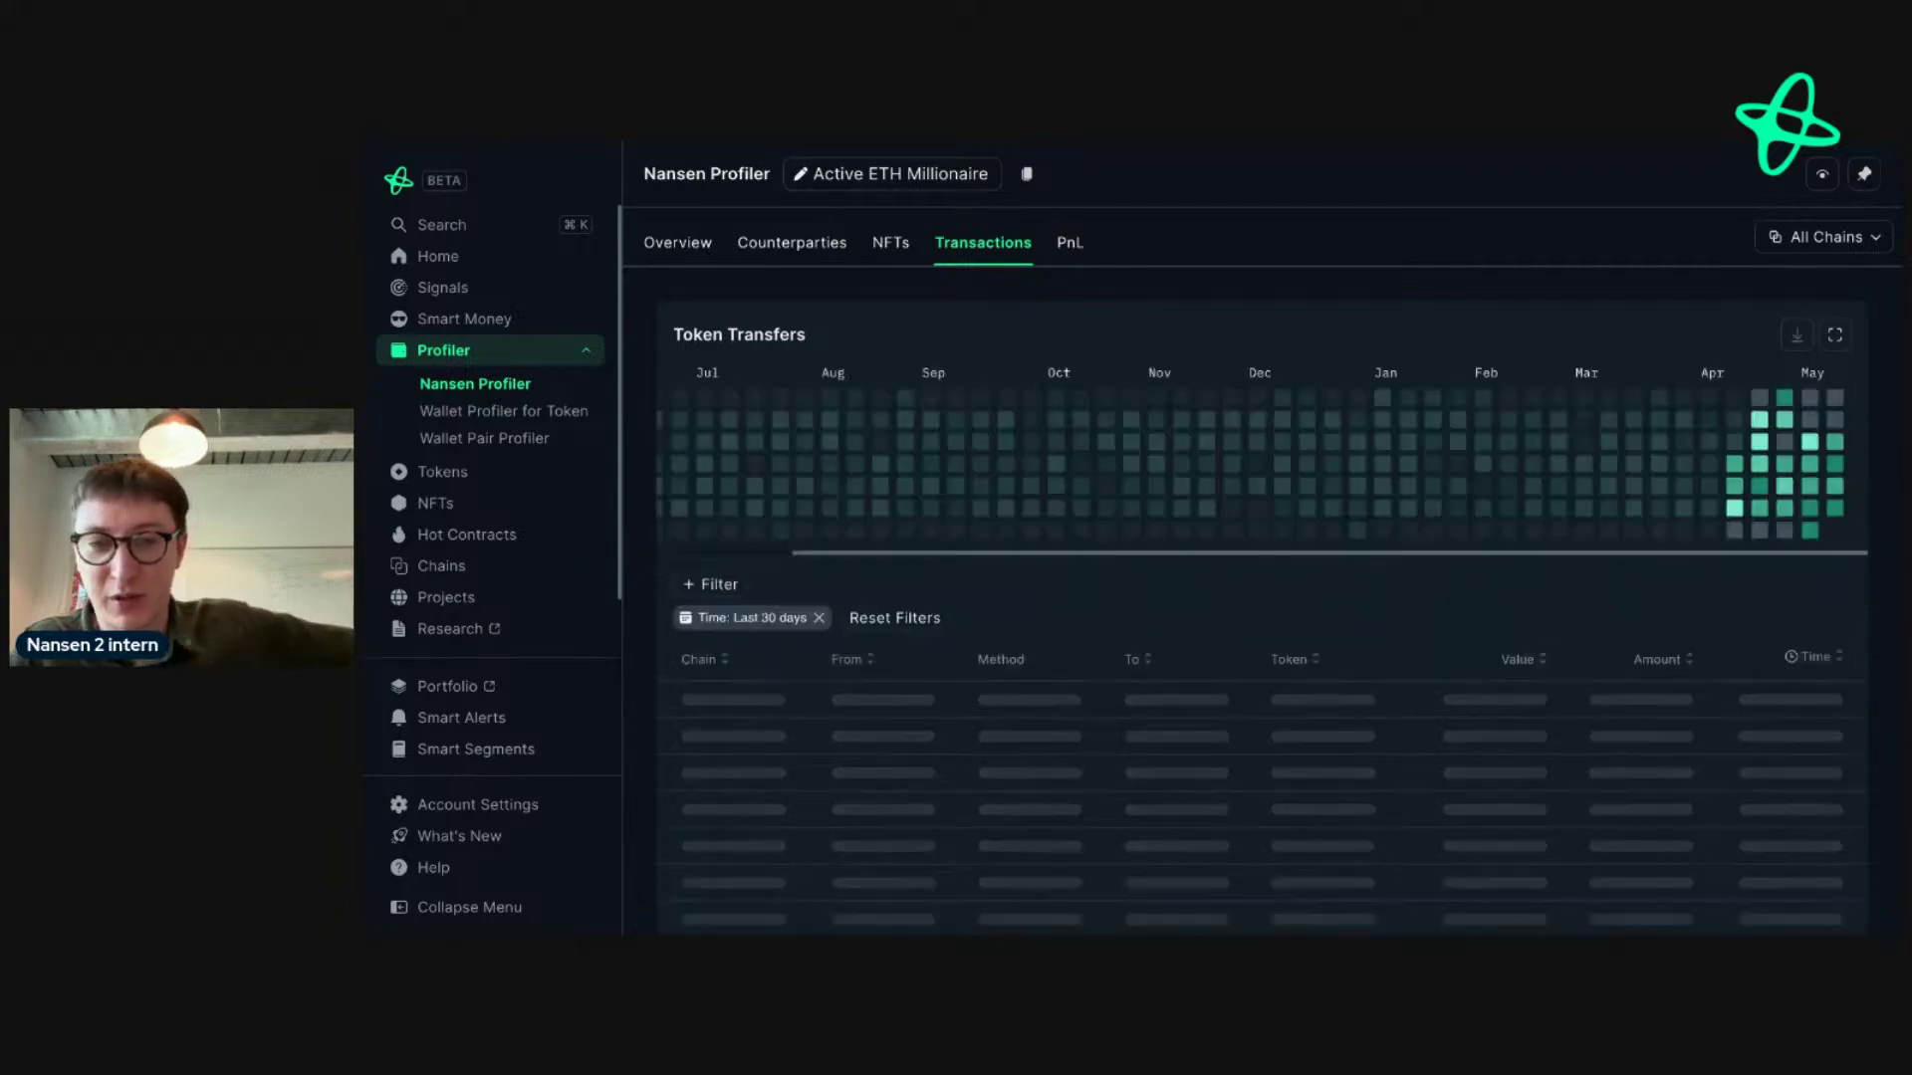
scroll(1197, 583, down, 2)
scroll(1244, 575, down, 3)
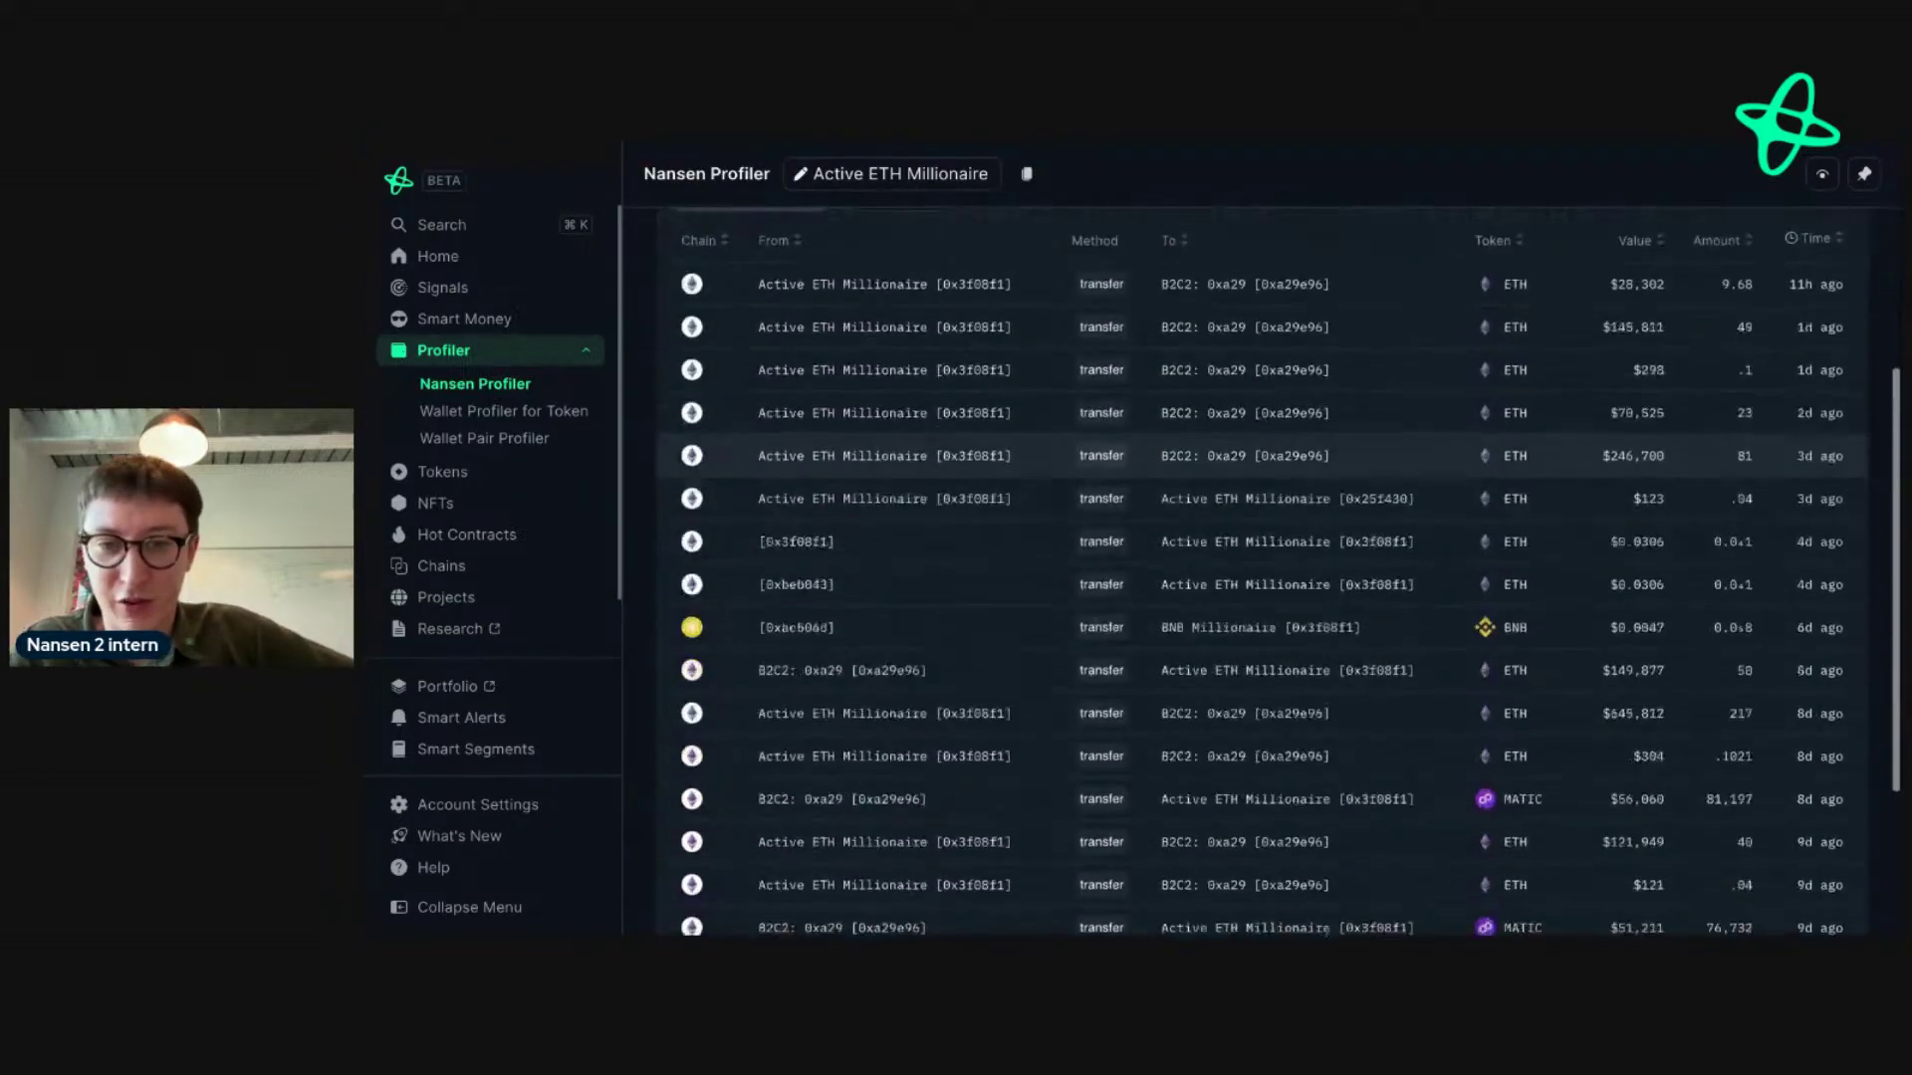
scroll(1160, 801, down, 3)
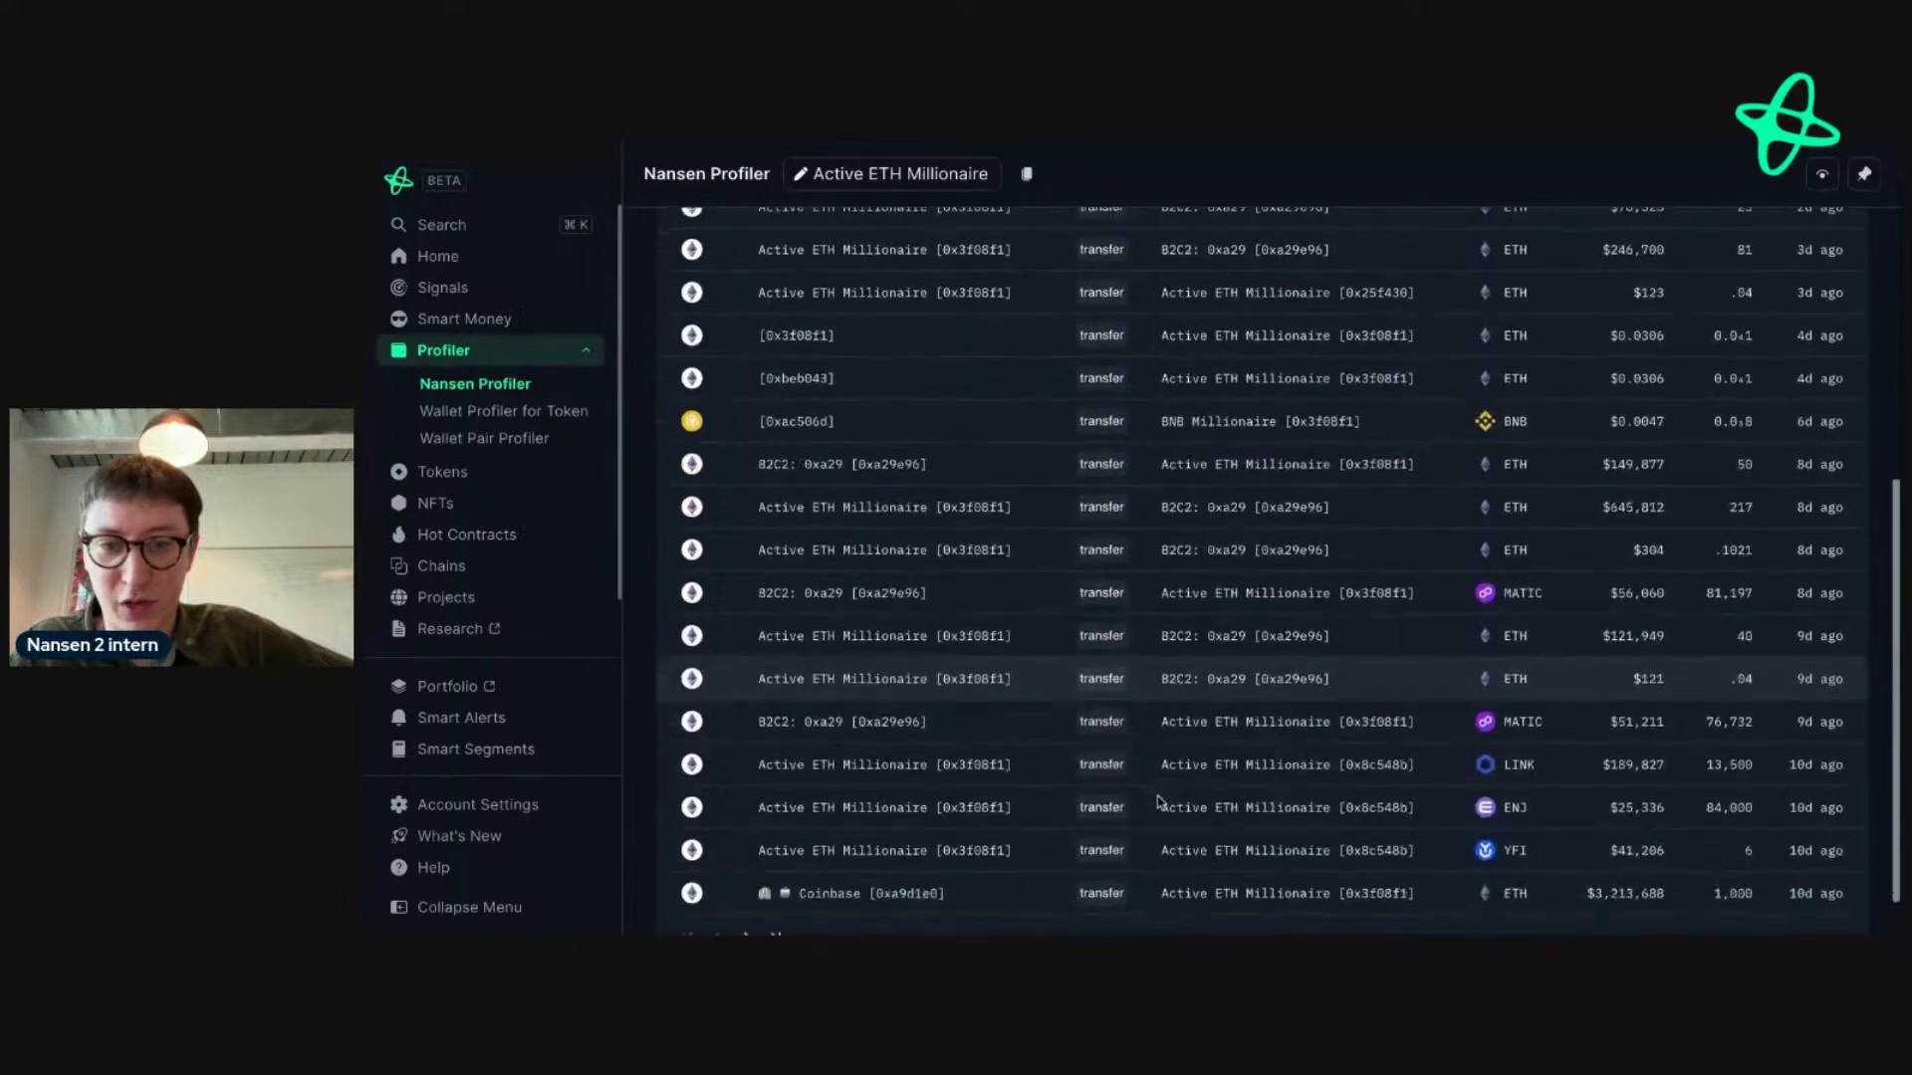
scroll(1123, 357, up, 8)
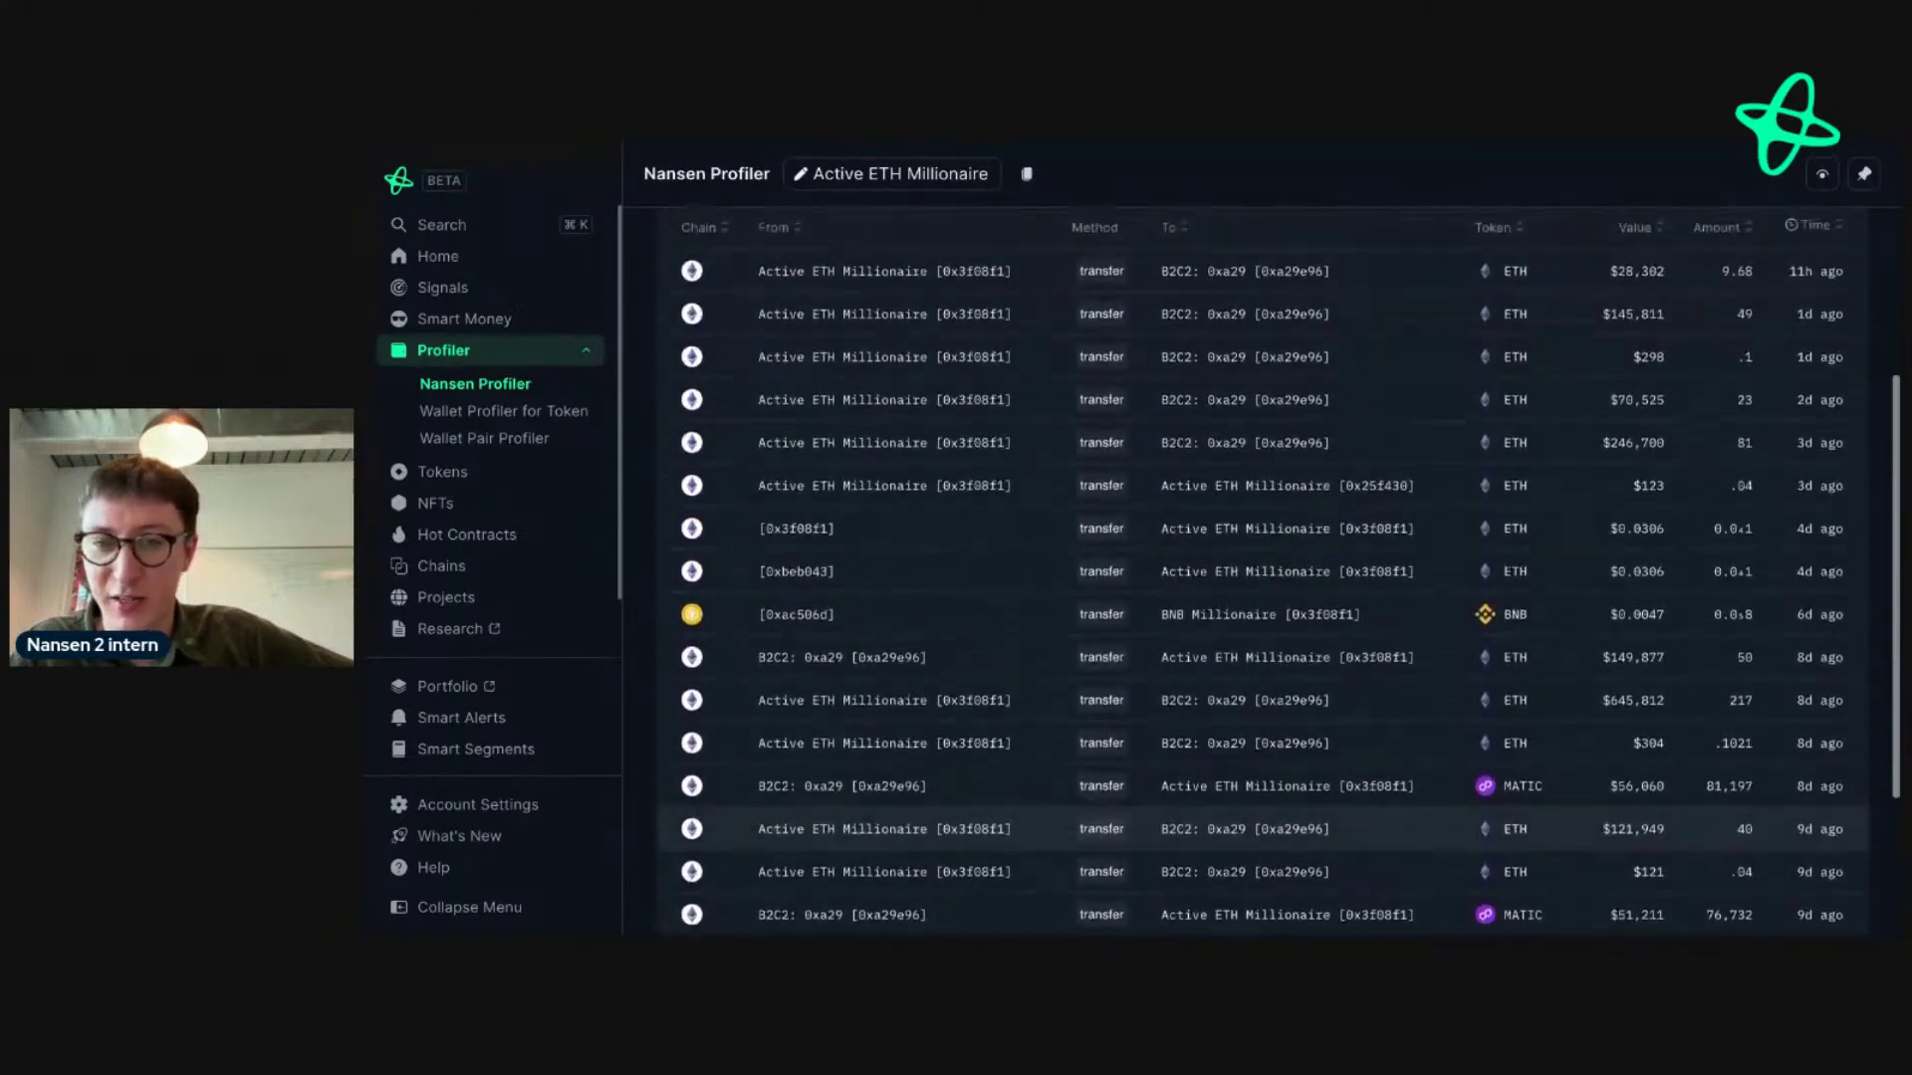
click(679, 244)
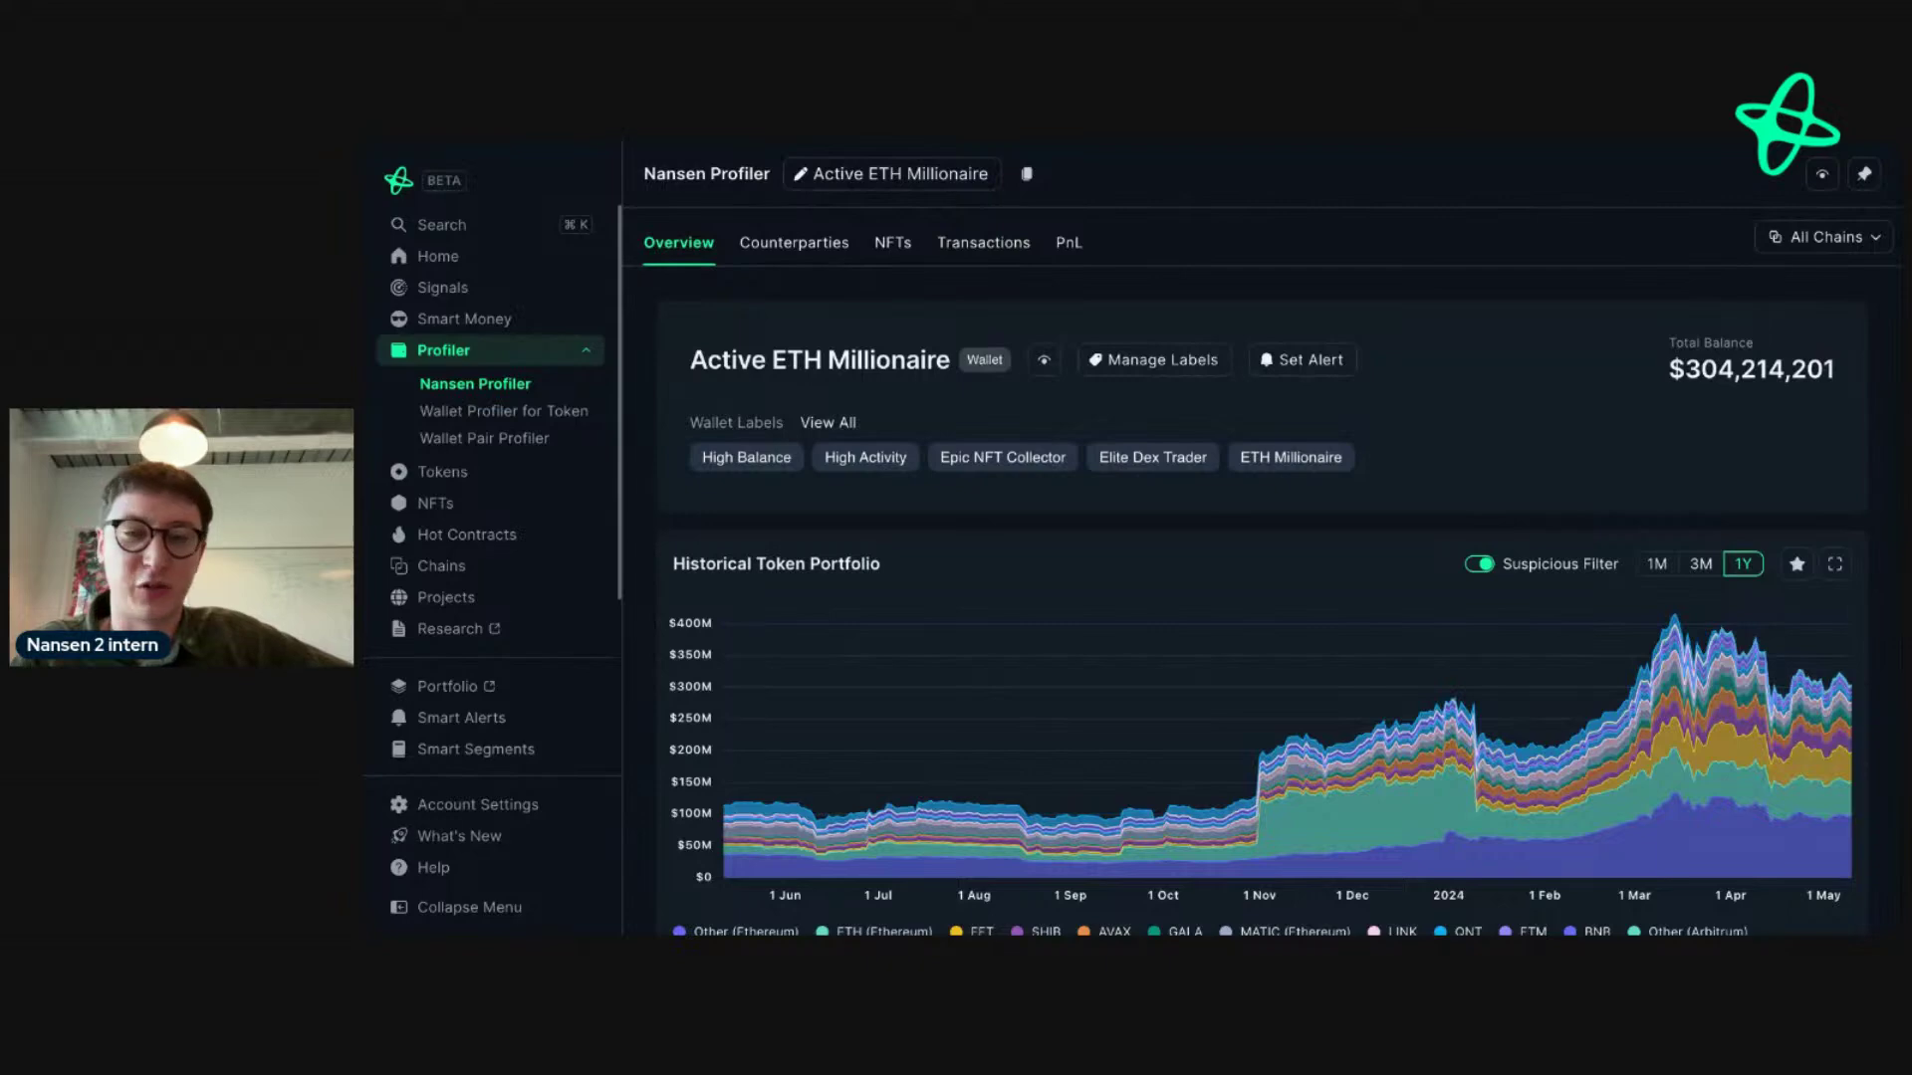
- Bring up the Open-in options for the RNDR entry in Token Balances
scroll(890, 595, down, 5)
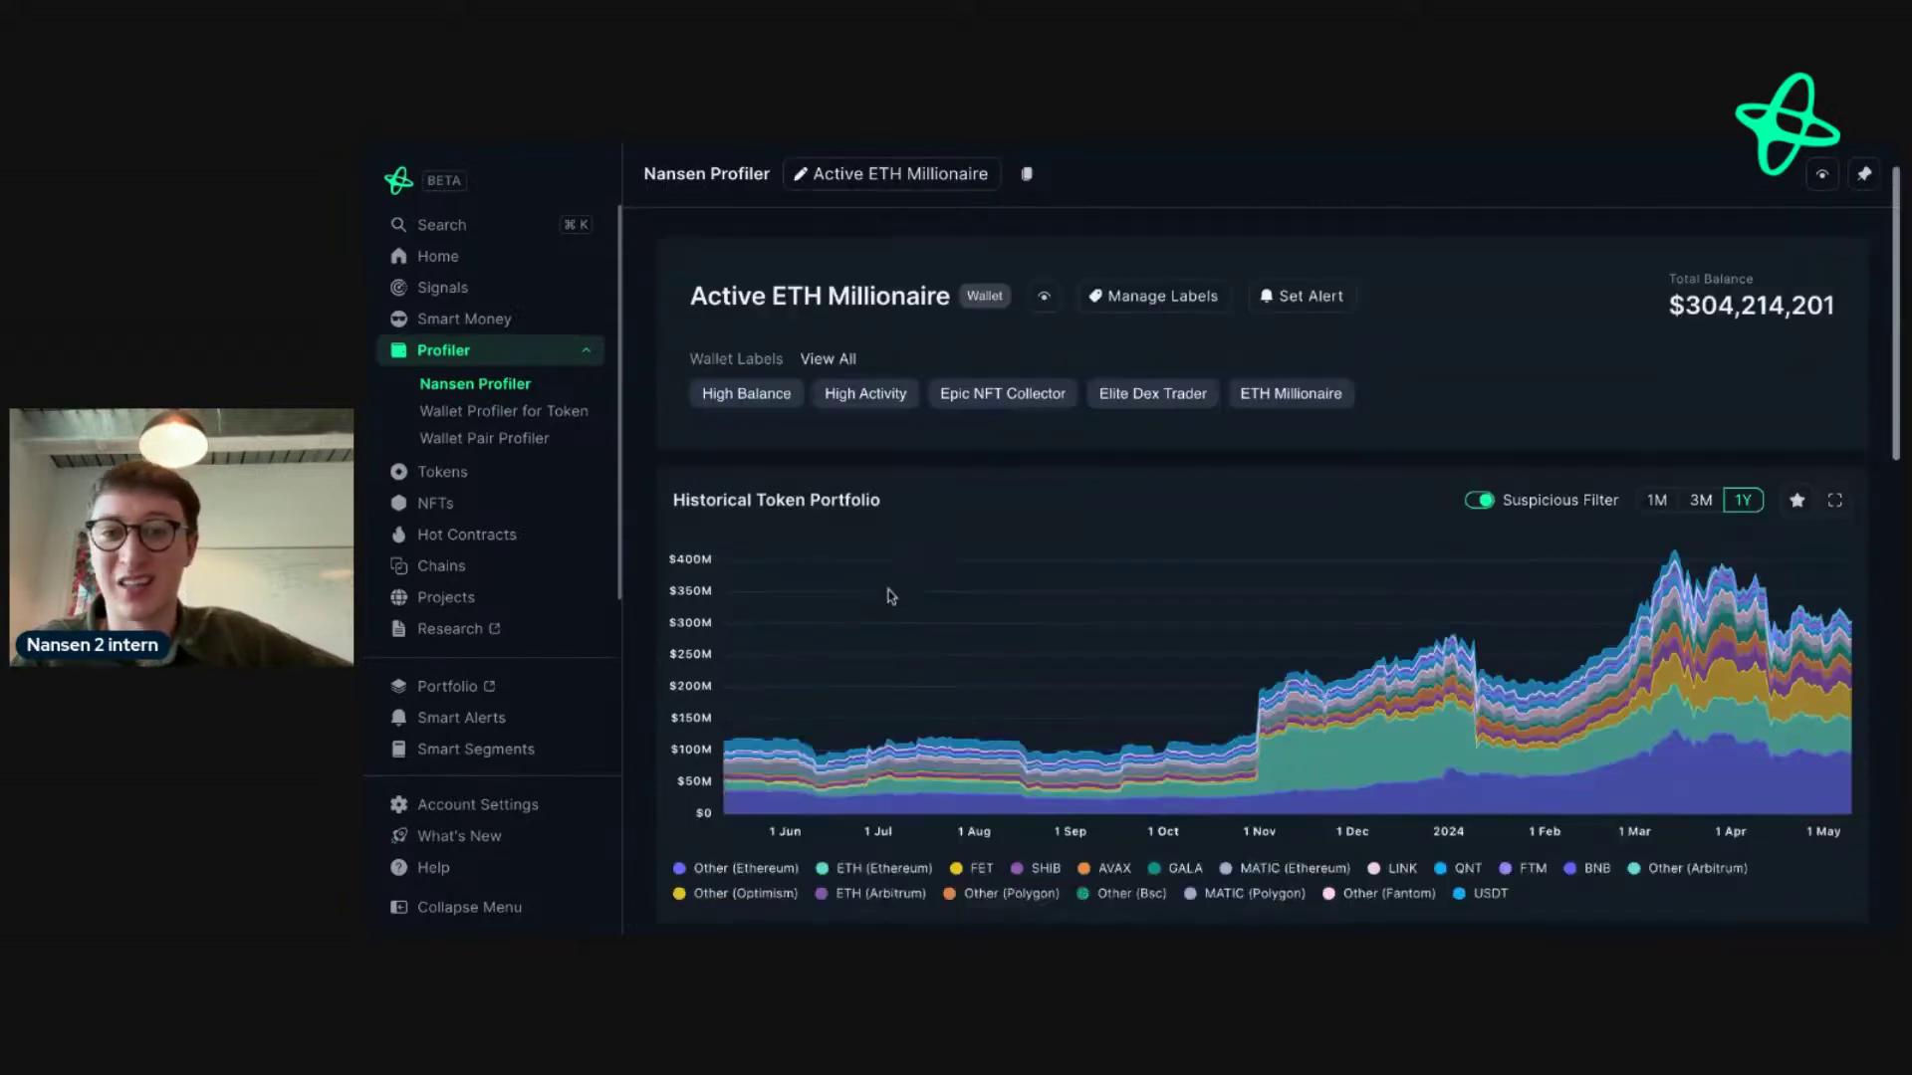
scroll(889, 595, down, 2)
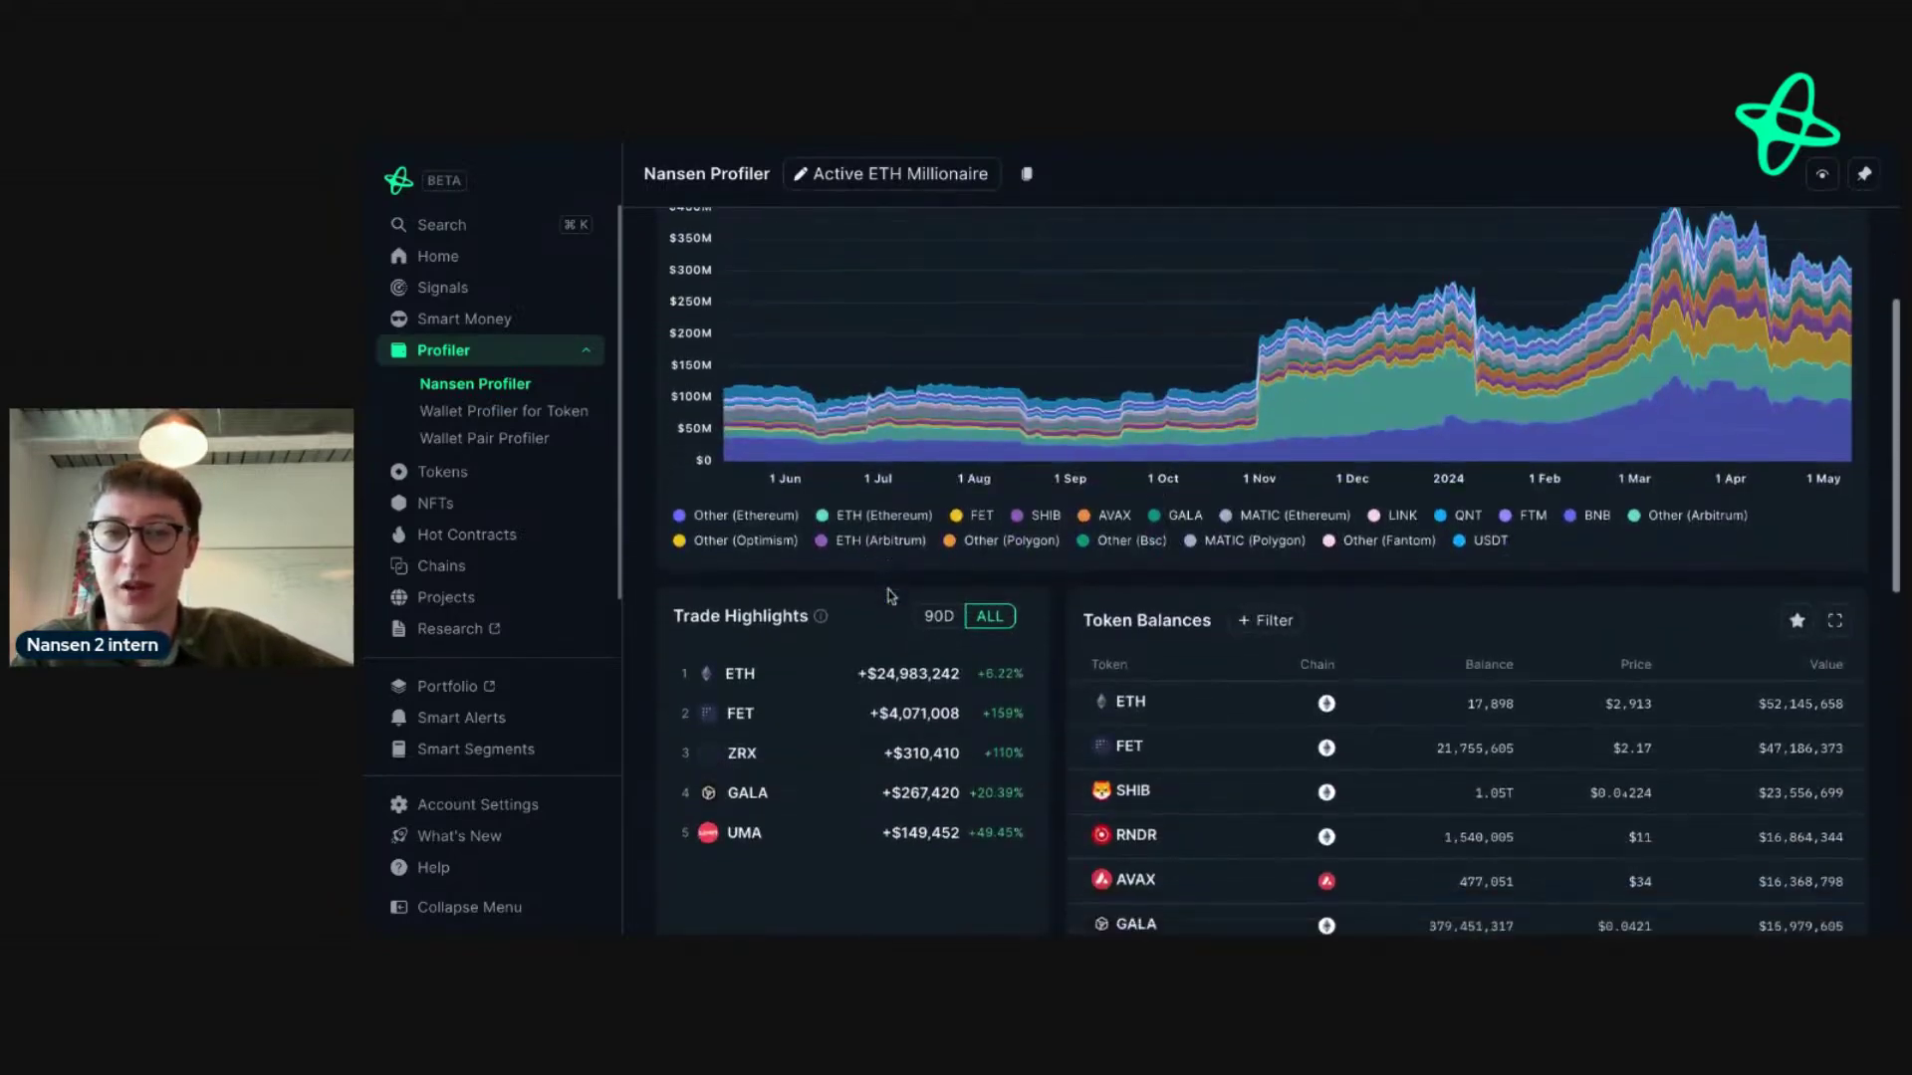
scroll(889, 595, up, 8)
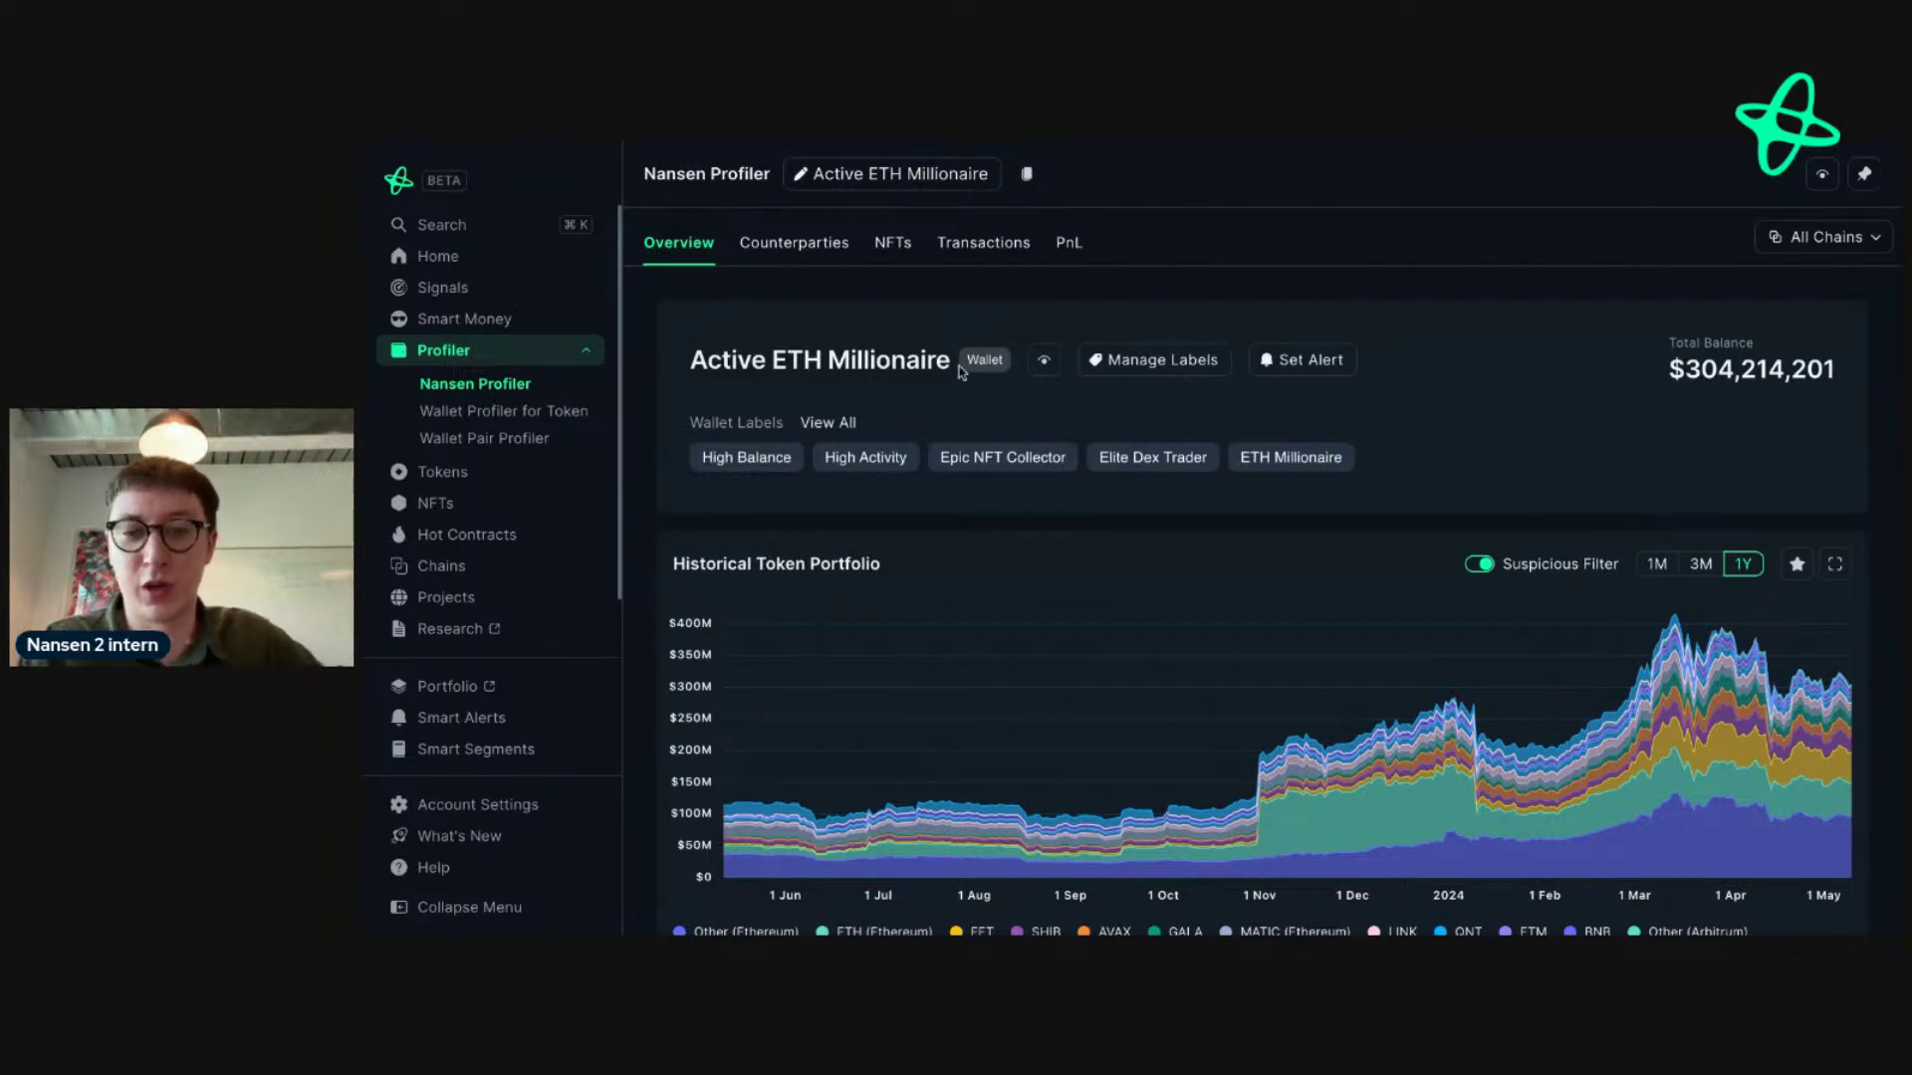
scroll(962, 372, down, 8)
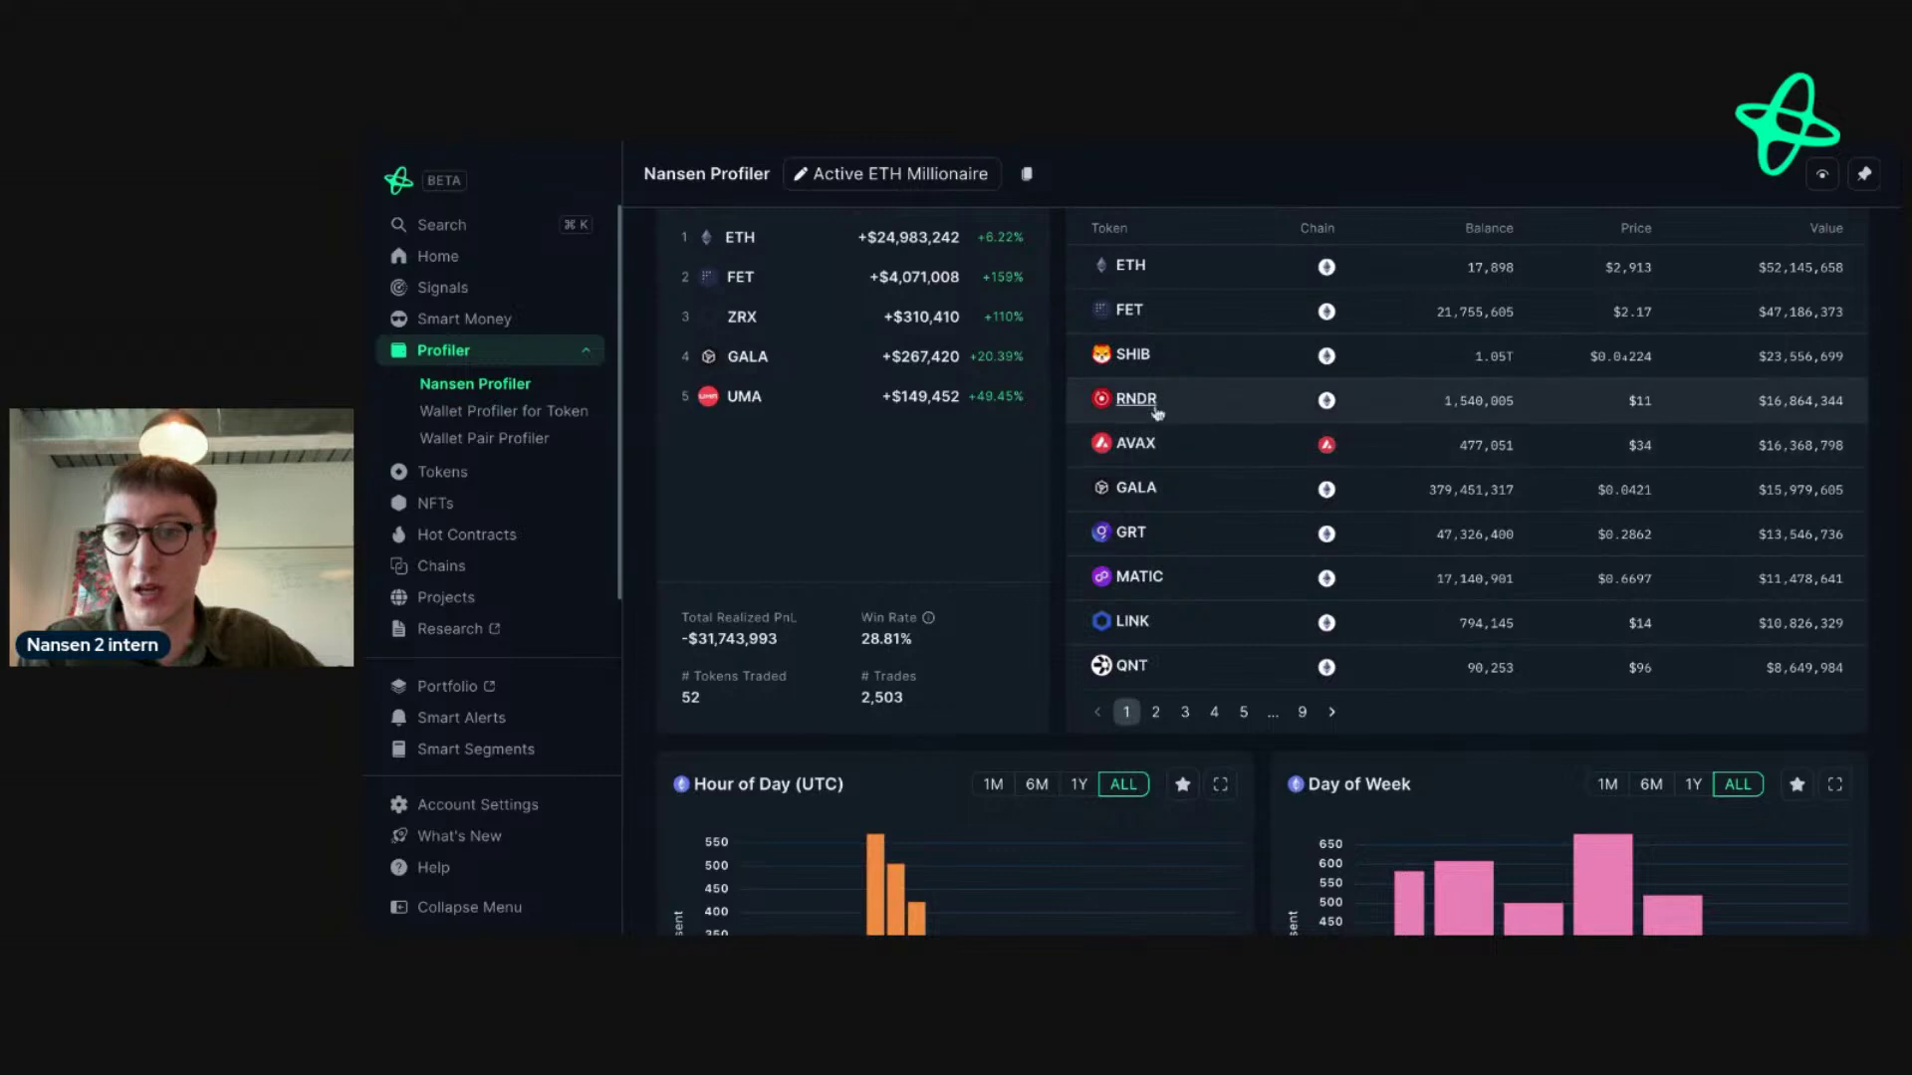
click(1150, 410)
- Open the RNDR Wallet Profiler for Token with Transactions and Balance Over Time set to ALL
click(1197, 494)
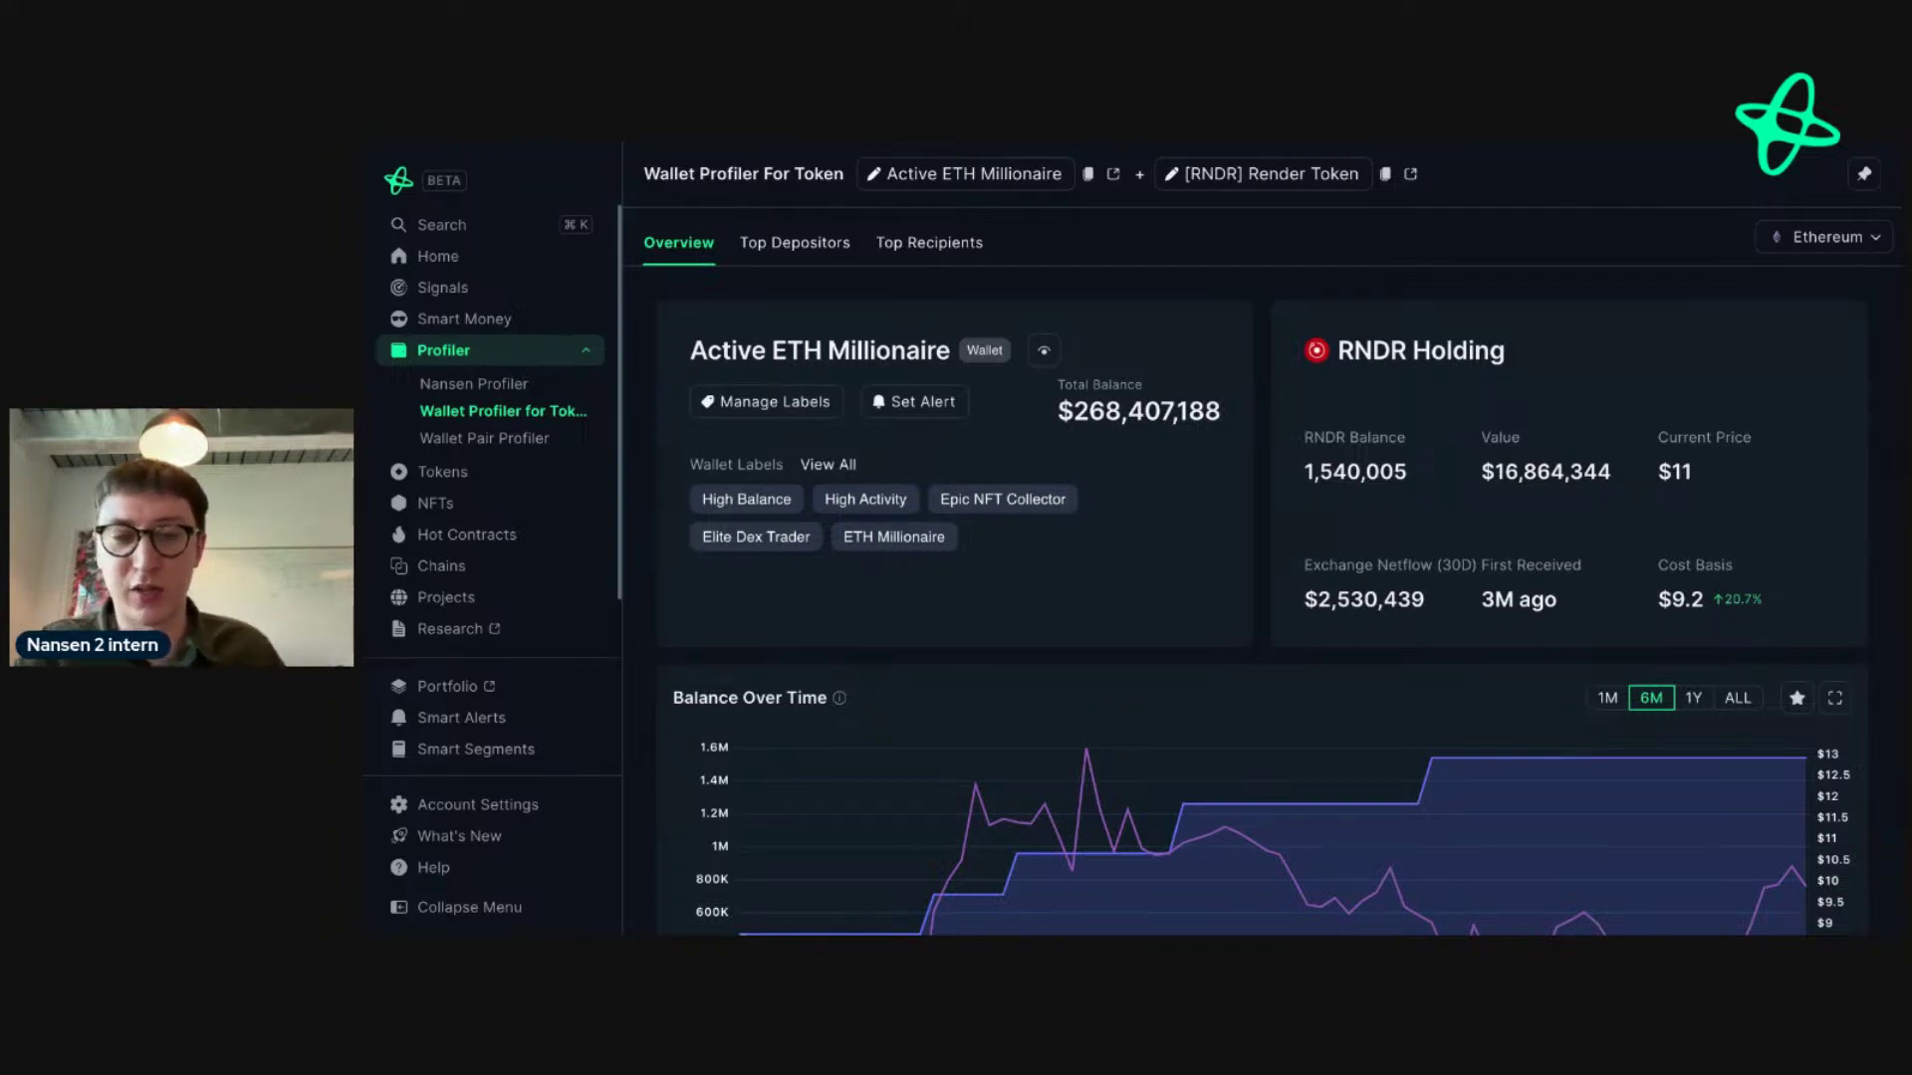
scroll(1235, 657, down, 6)
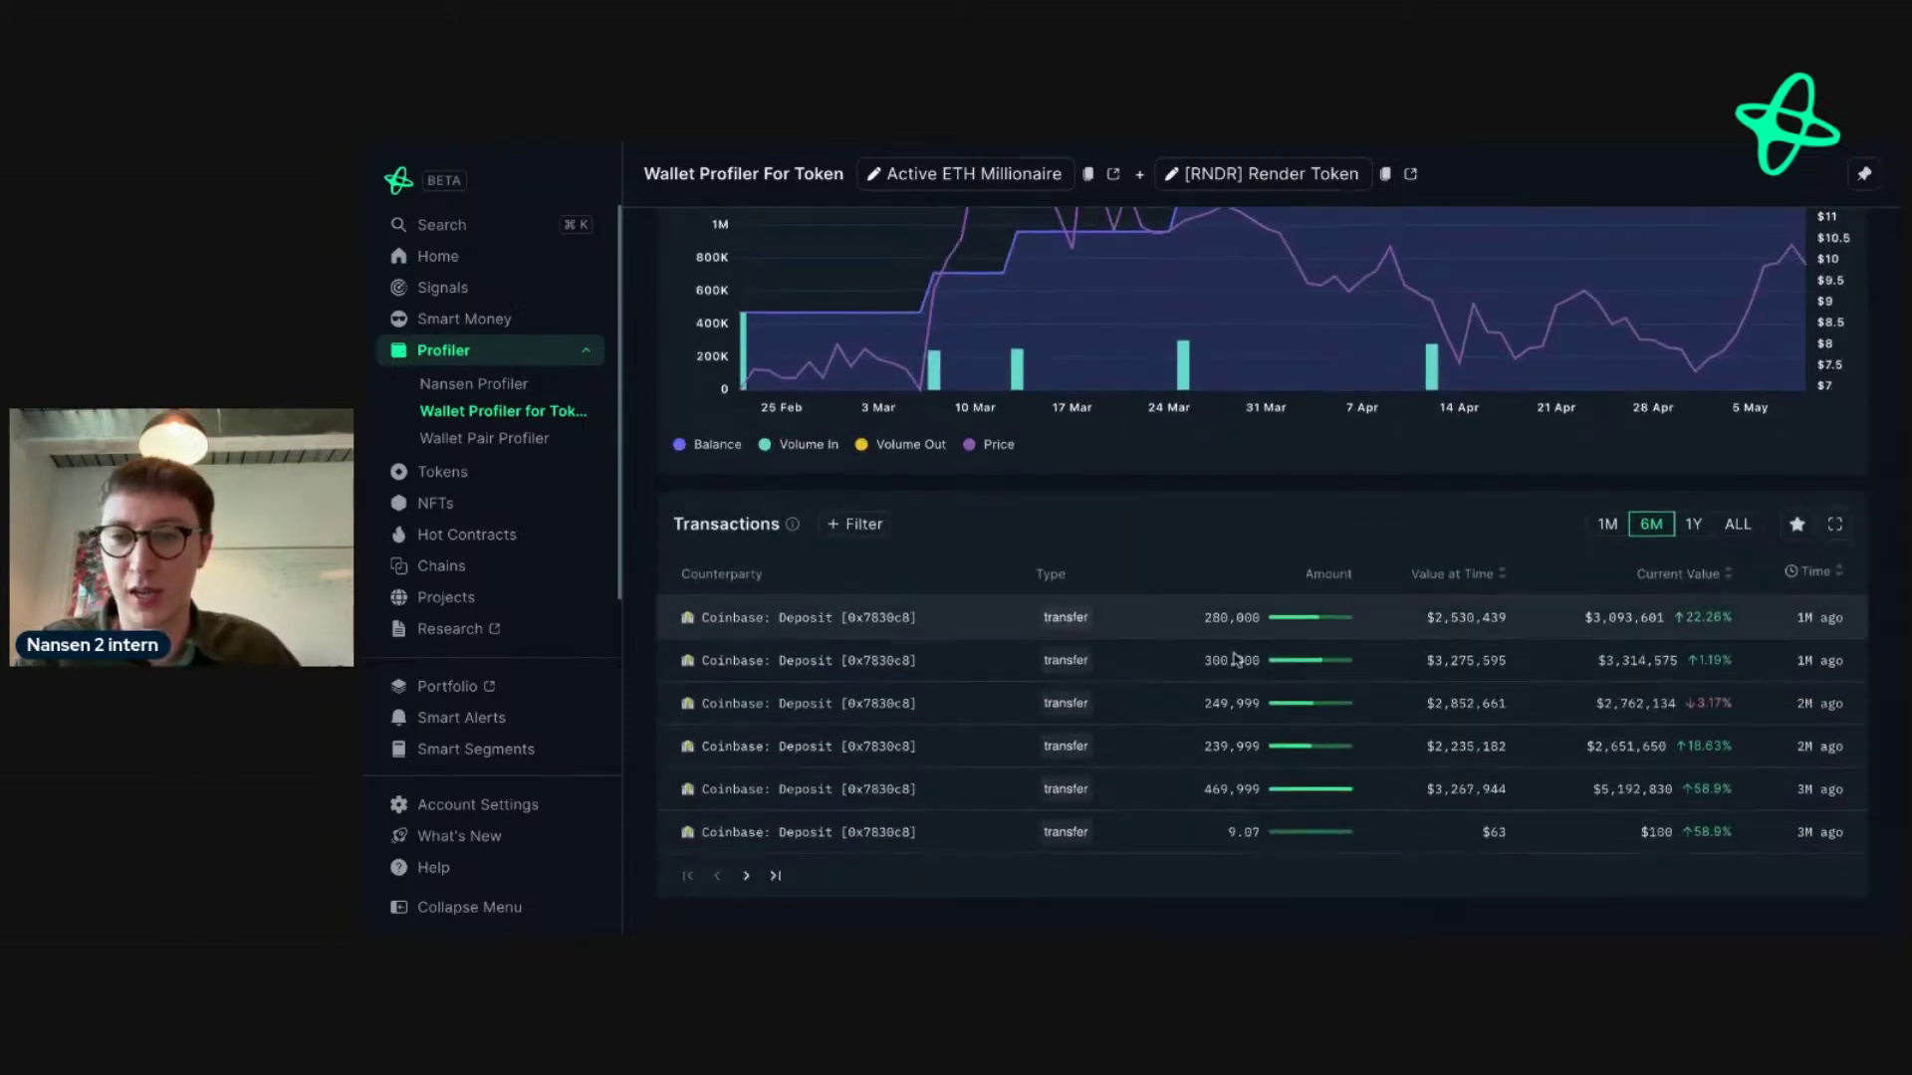
click(1734, 526)
scroll(1725, 537, up, 3)
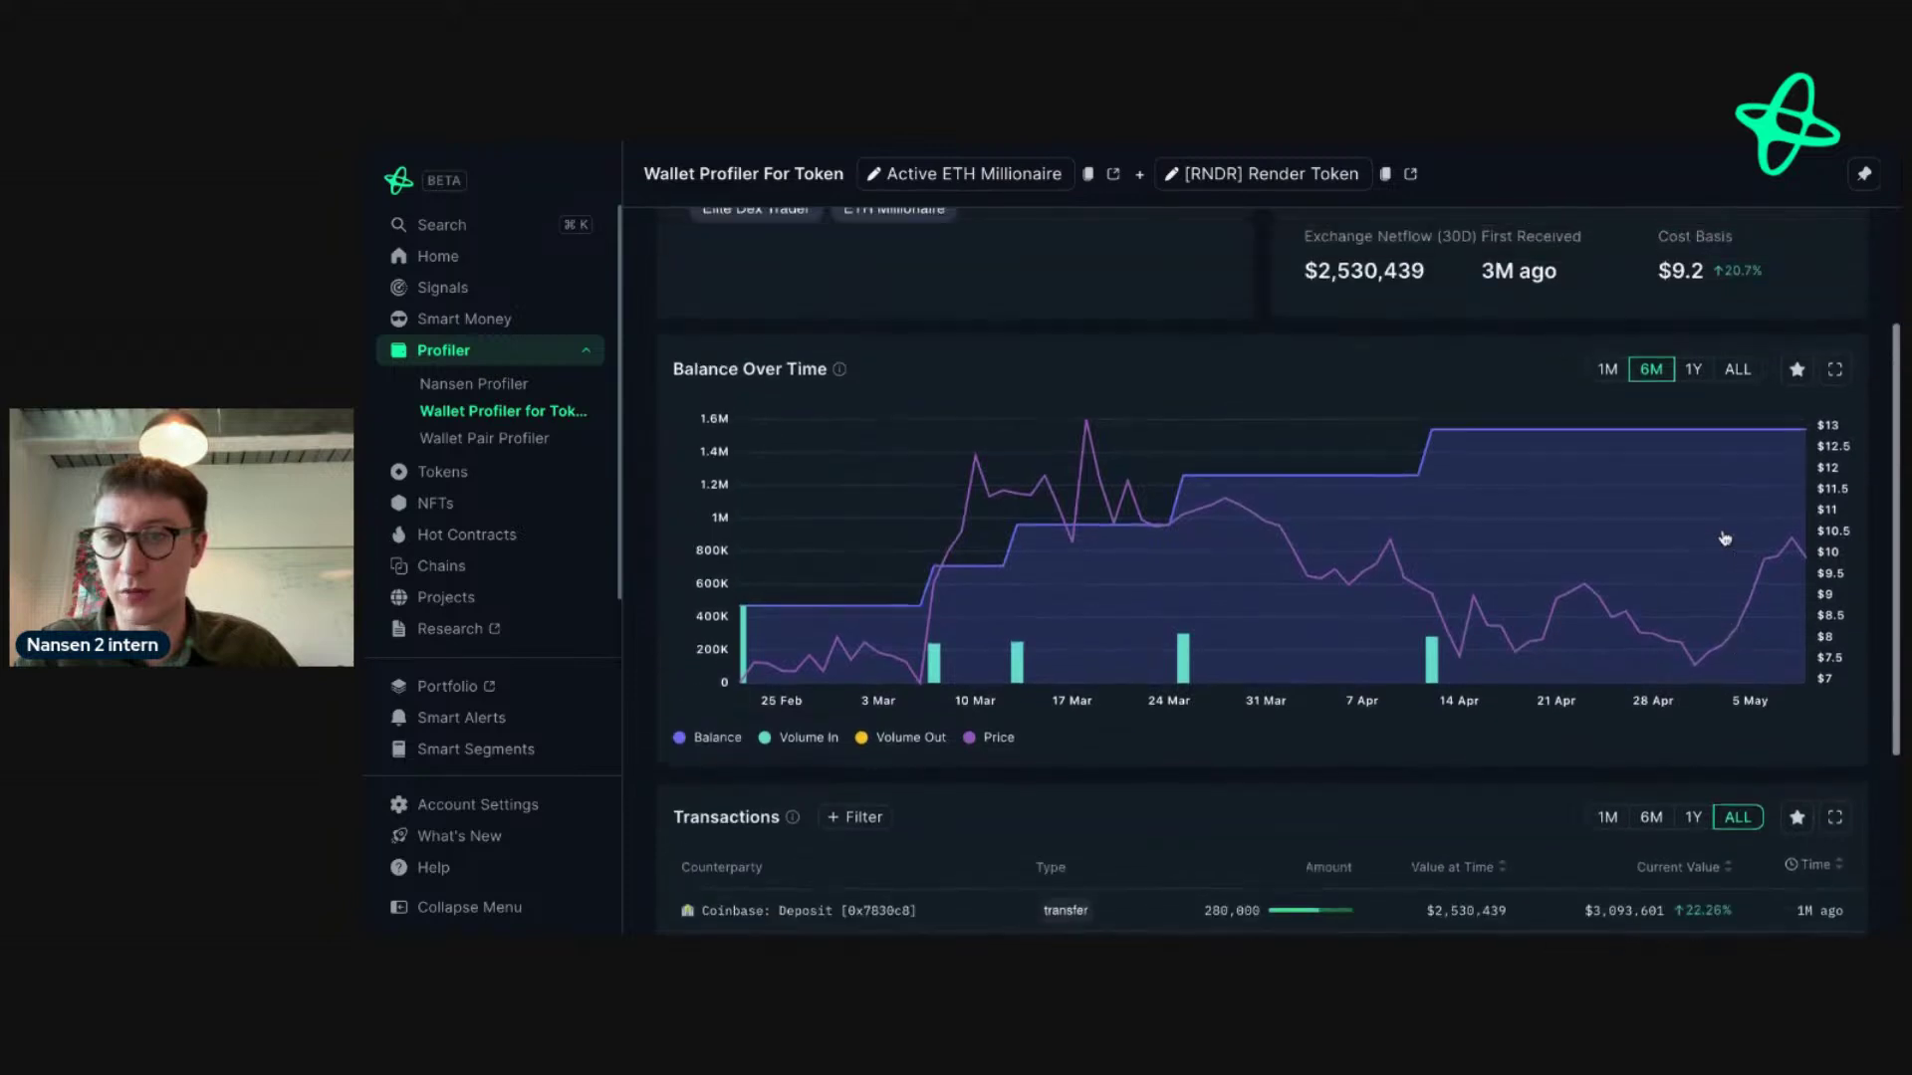
click(1735, 371)
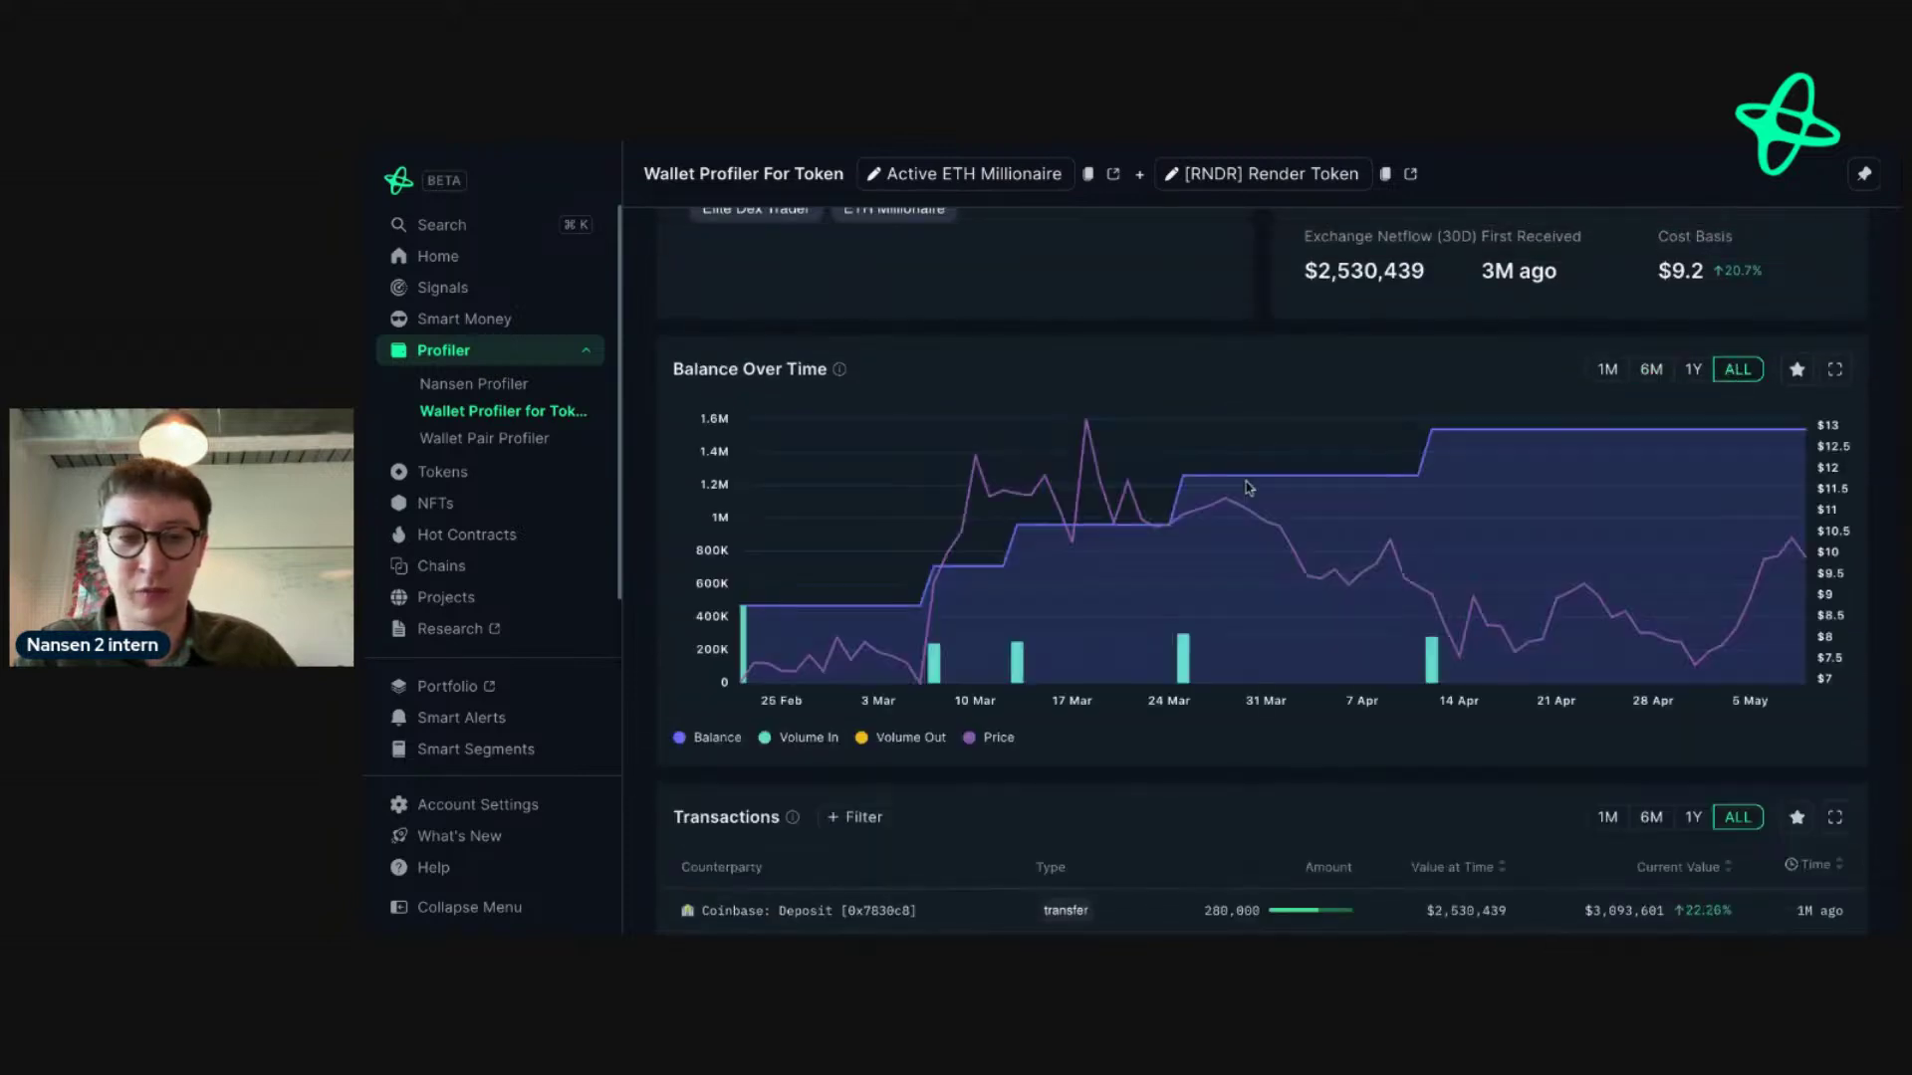
- Review the all-time RNDR balance chart climbing in steps to 1,540,005 RNDR and its transactions
scroll(911, 685, down, 3)
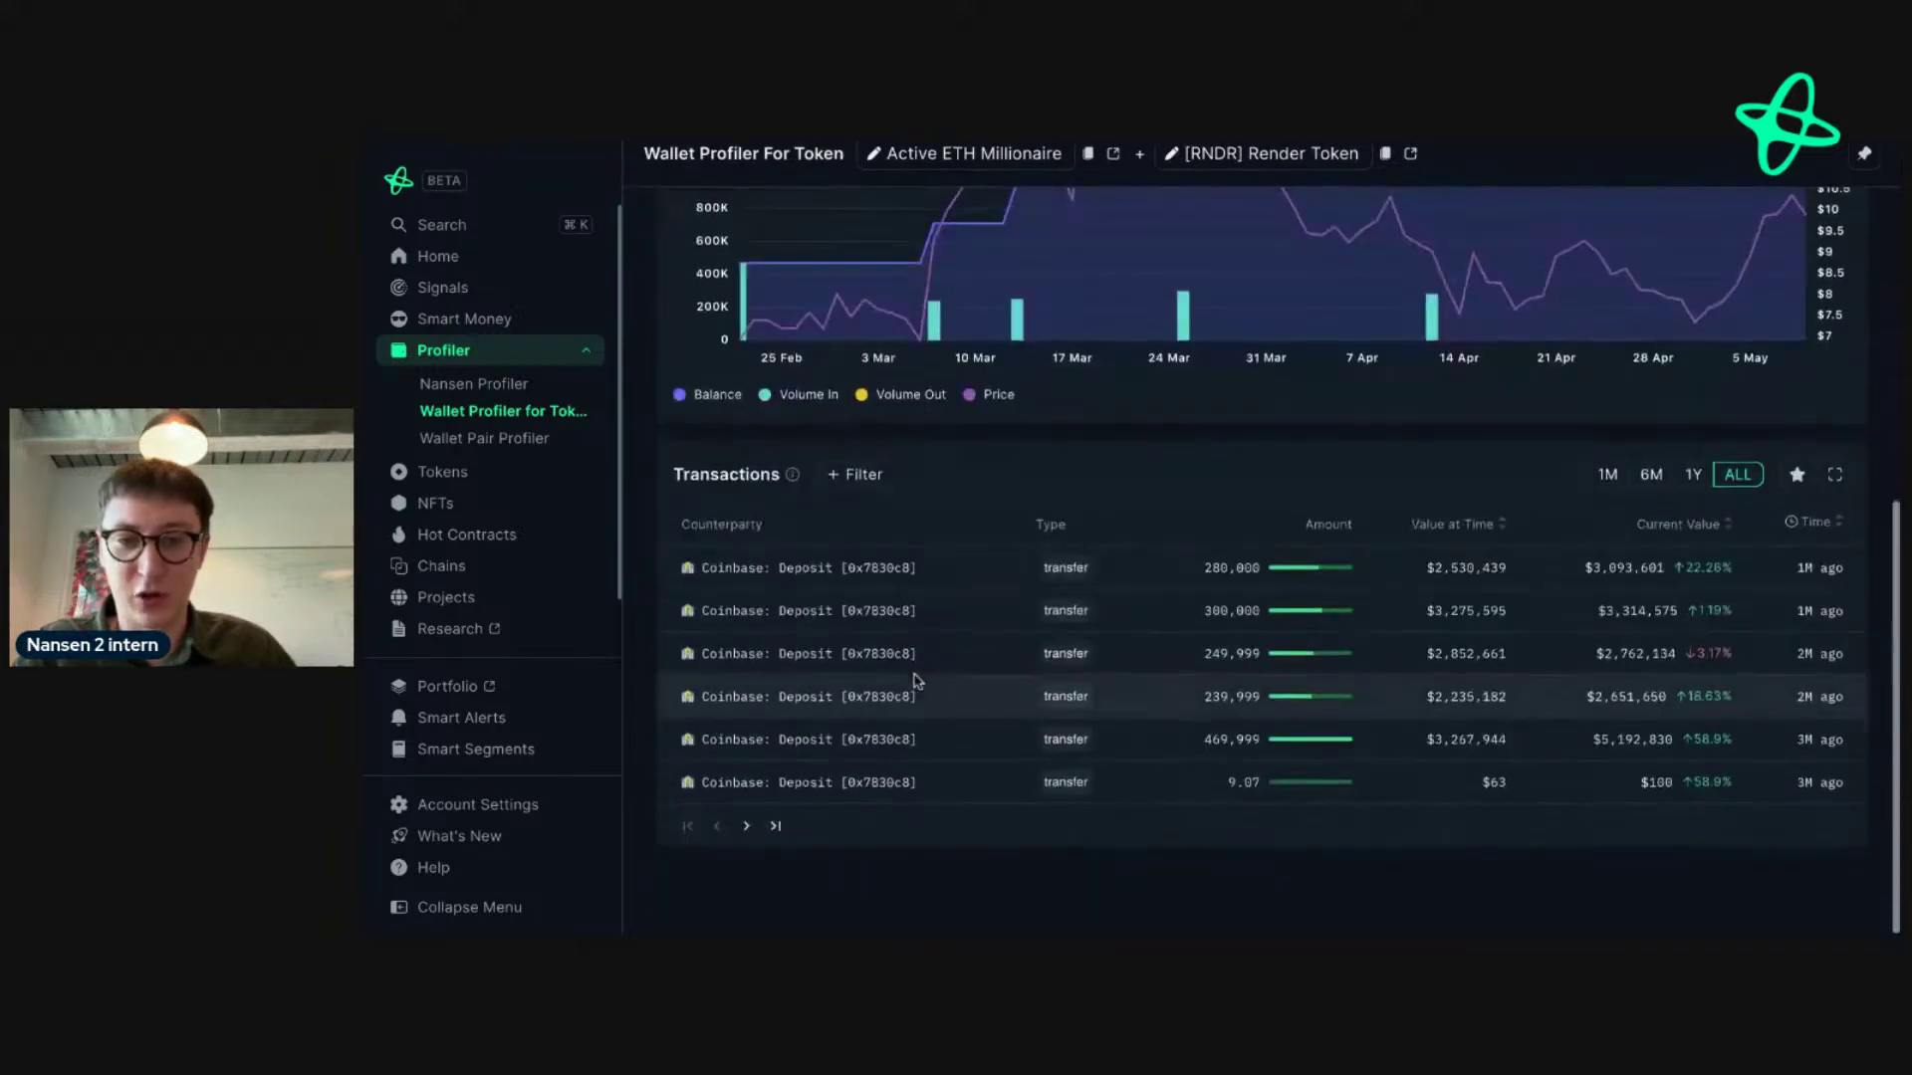
scroll(902, 787, up, 2)
scroll(908, 775, up, 1)
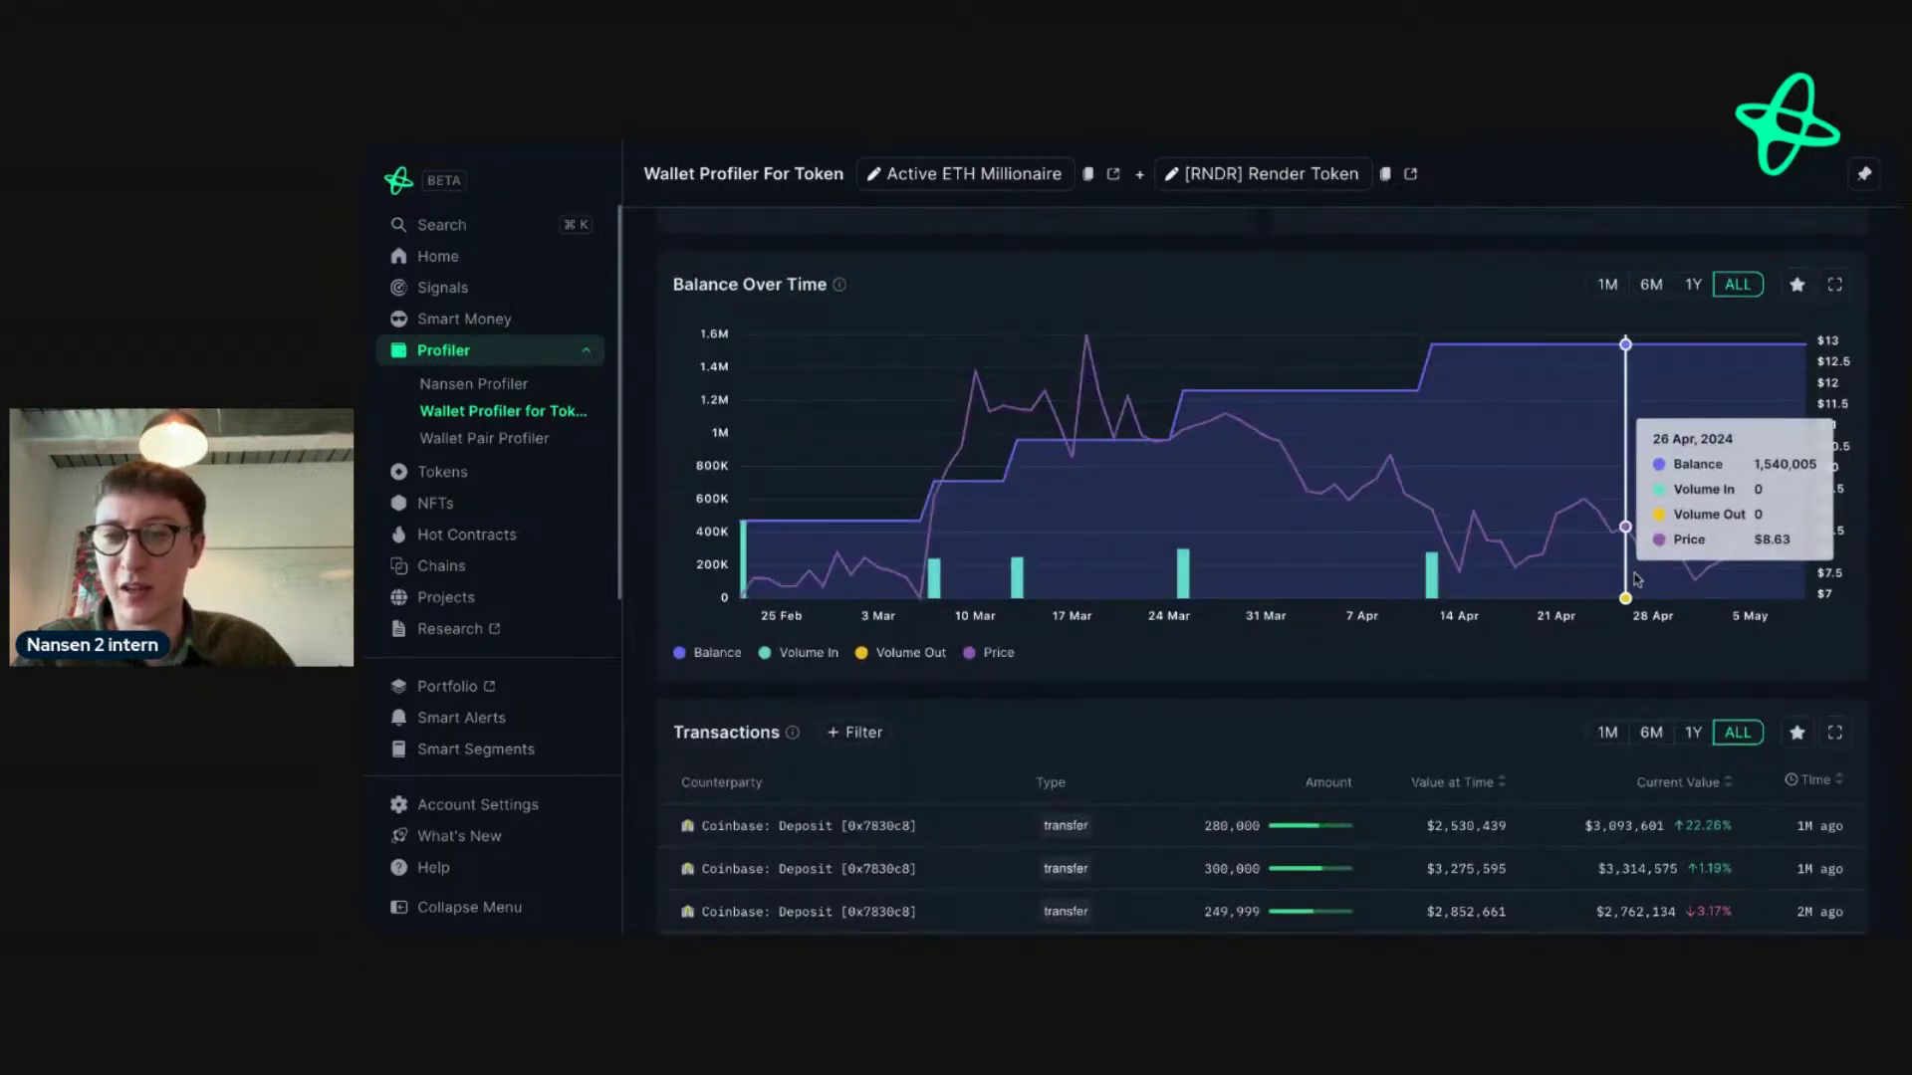
scroll(1394, 578, down, 1)
scroll(1395, 575, down, 2)
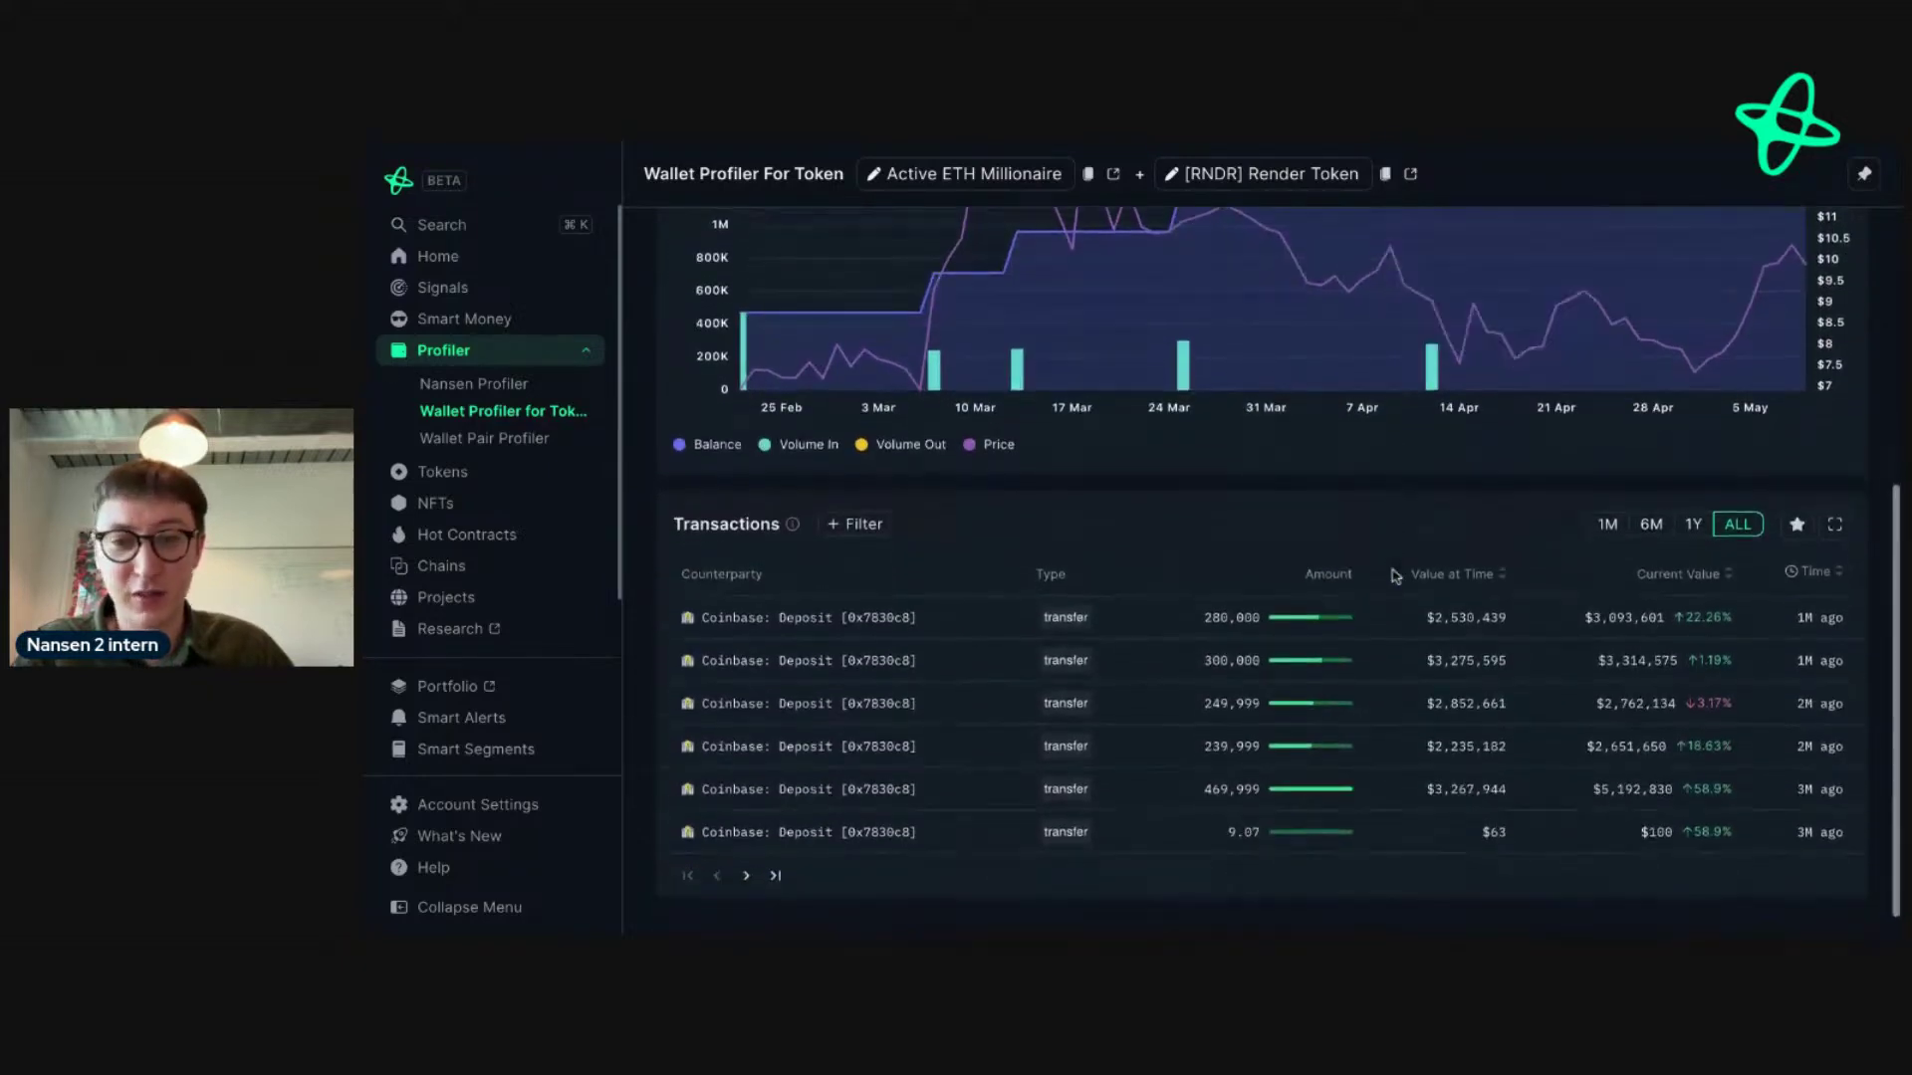
scroll(1395, 575, up, 4)
scroll(1281, 573, up, 1)
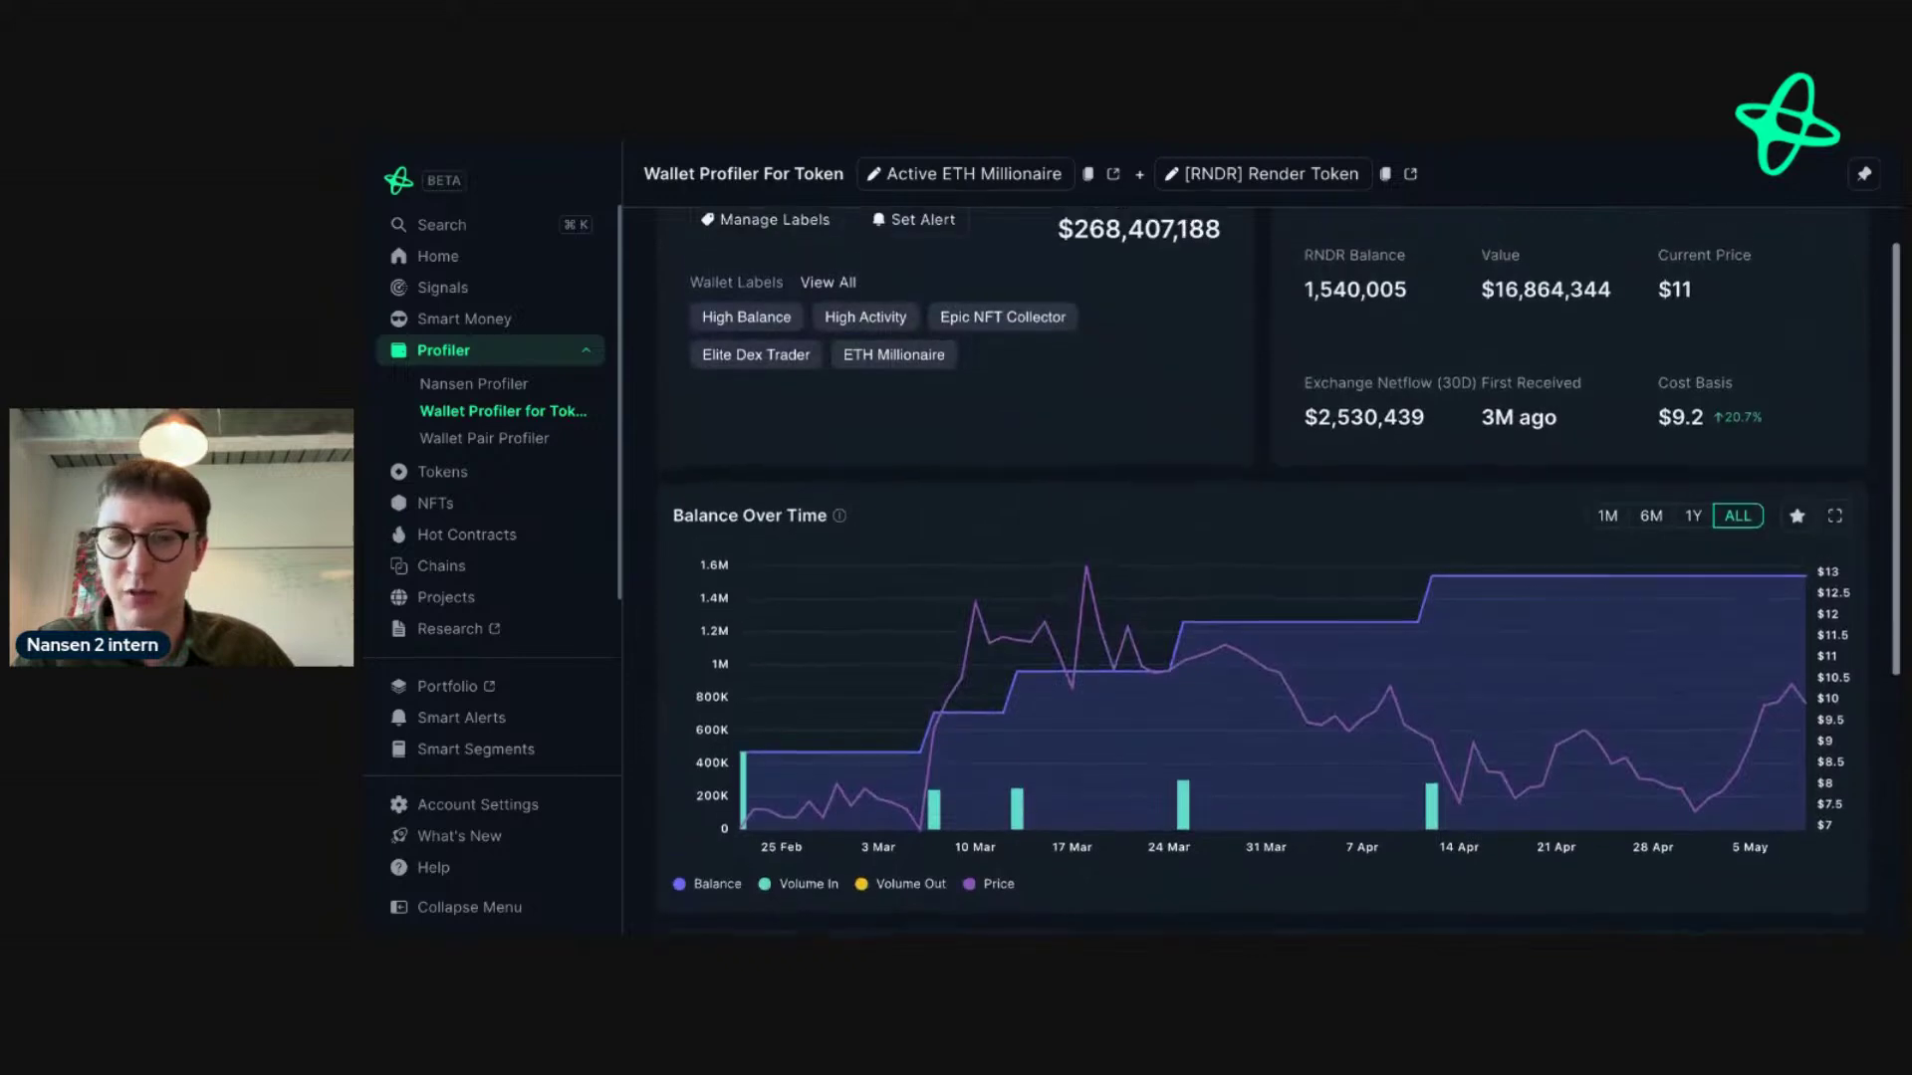
scroll(1281, 574, down, 2)
scroll(1282, 574, up, 4)
scroll(1023, 525, down, 5)
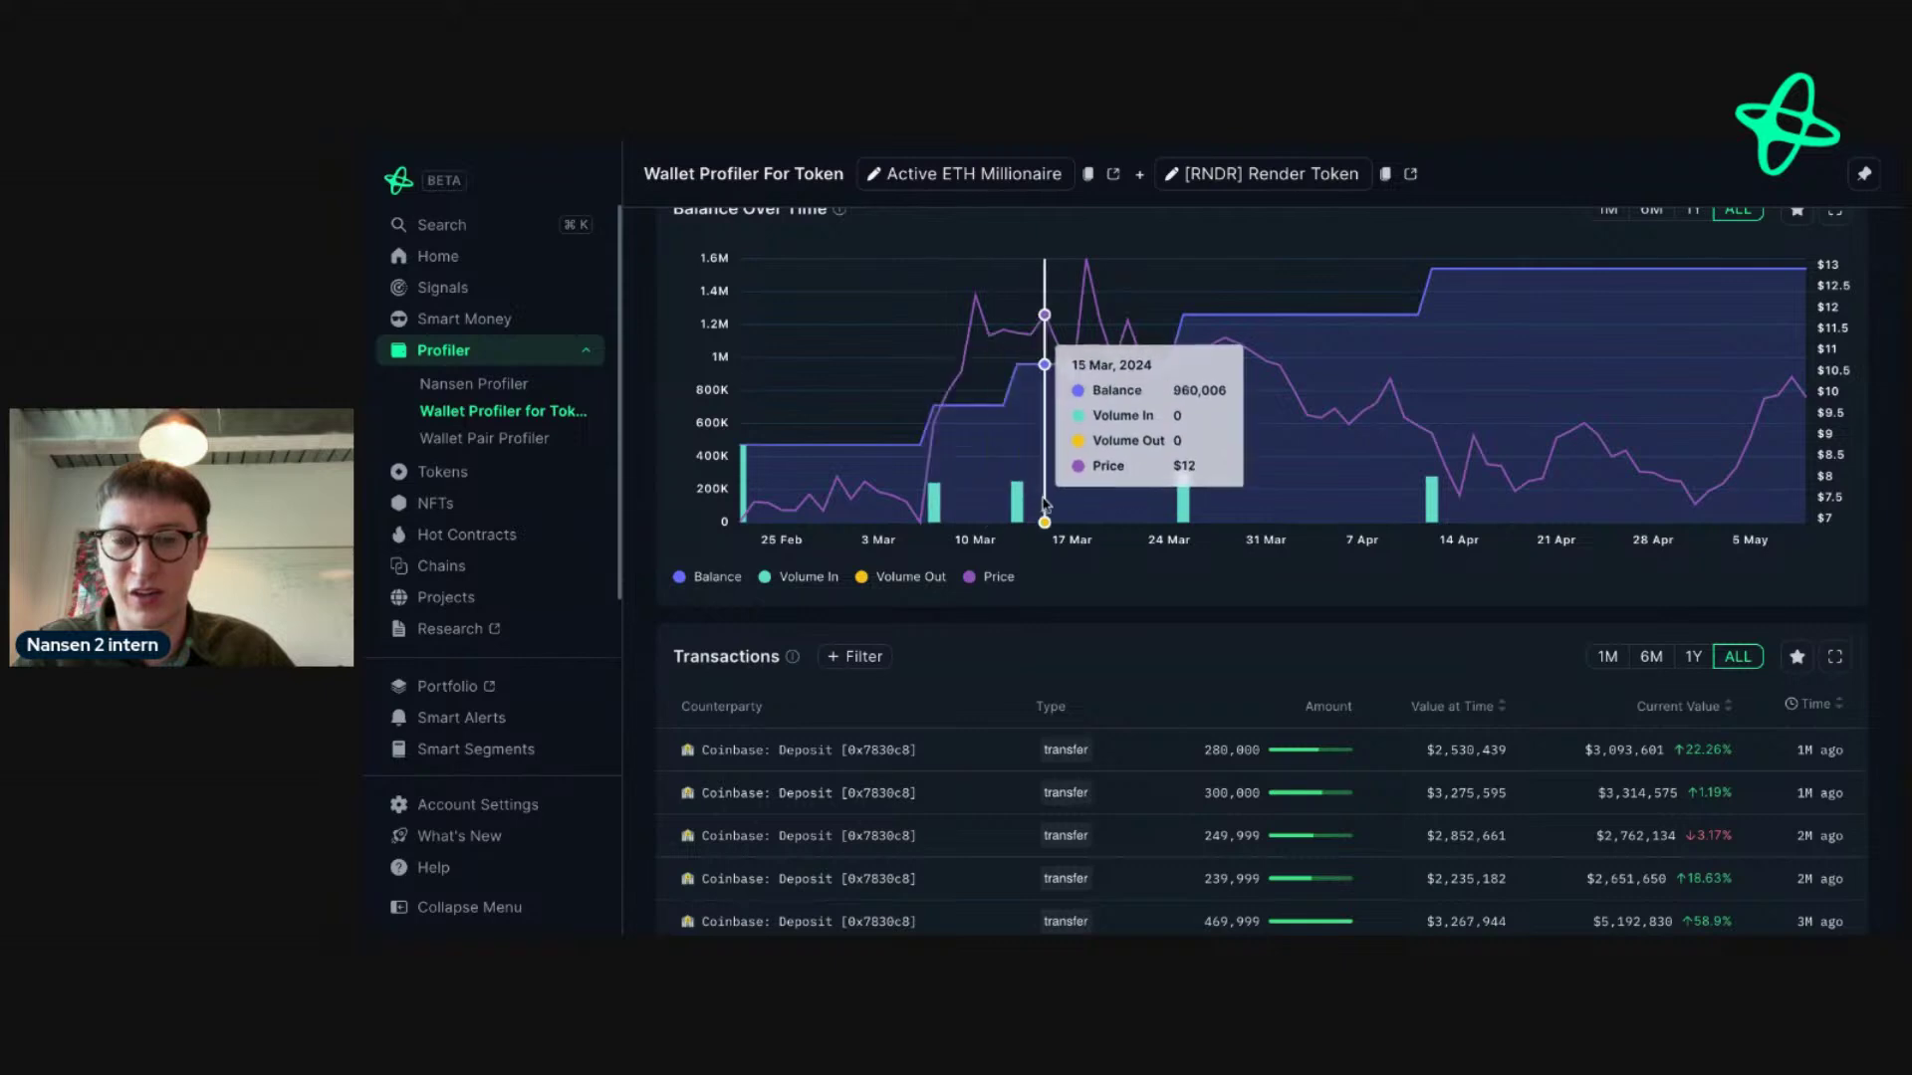
scroll(1023, 505, up, 1)
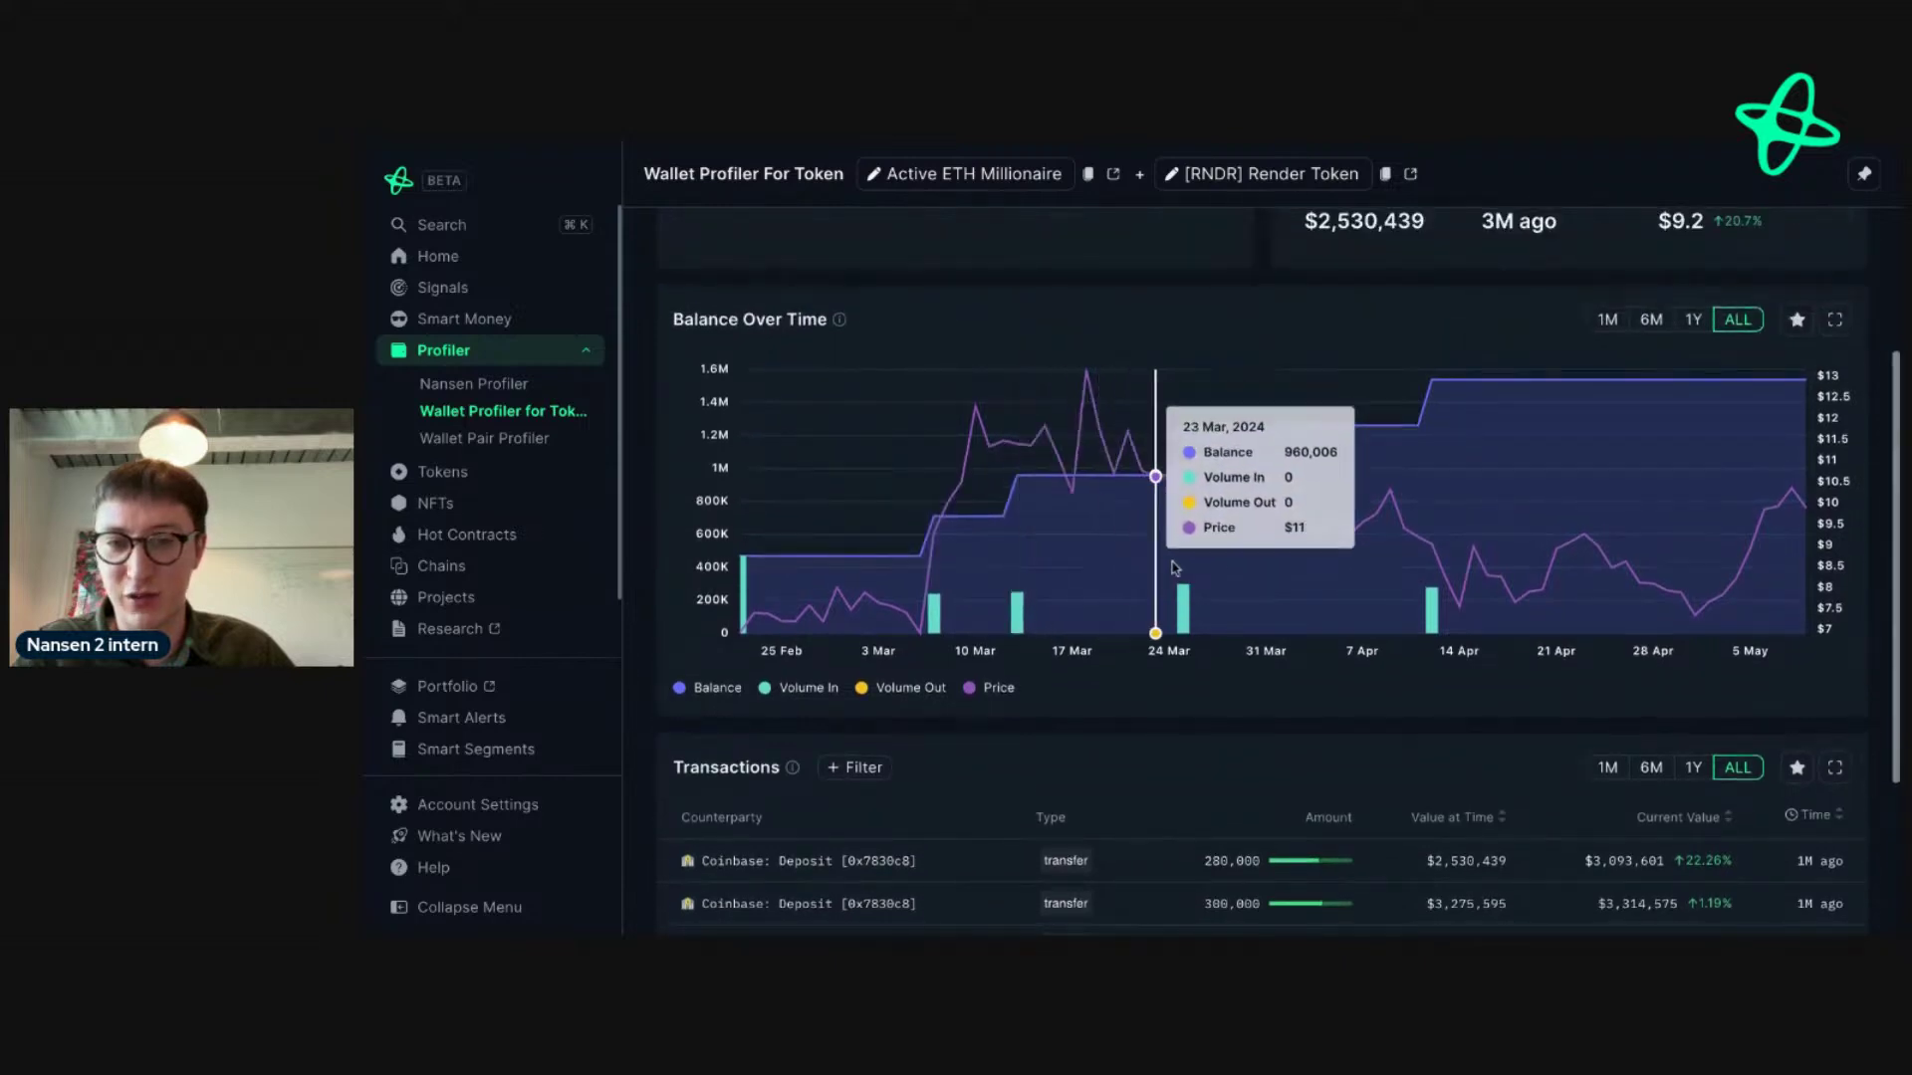
scroll(1429, 573, up, 1)
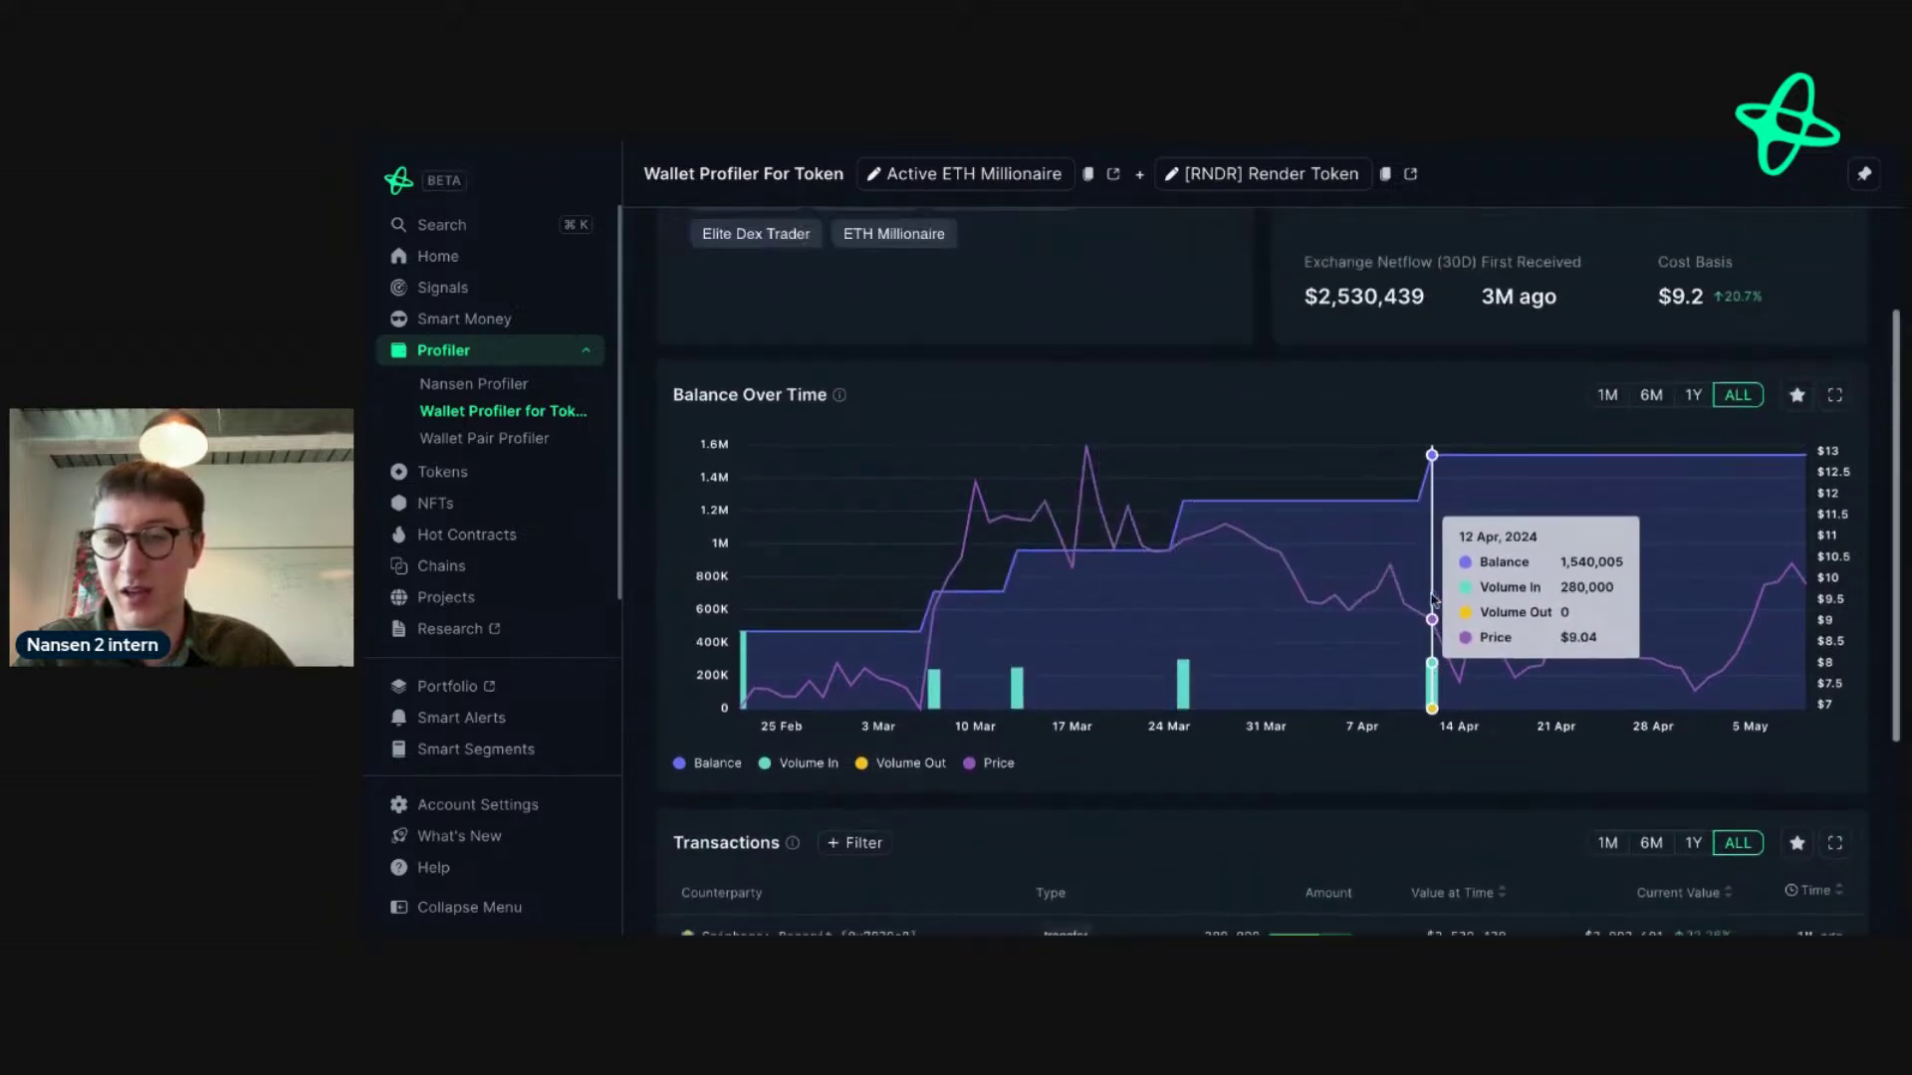
scroll(1559, 577, down, 2)
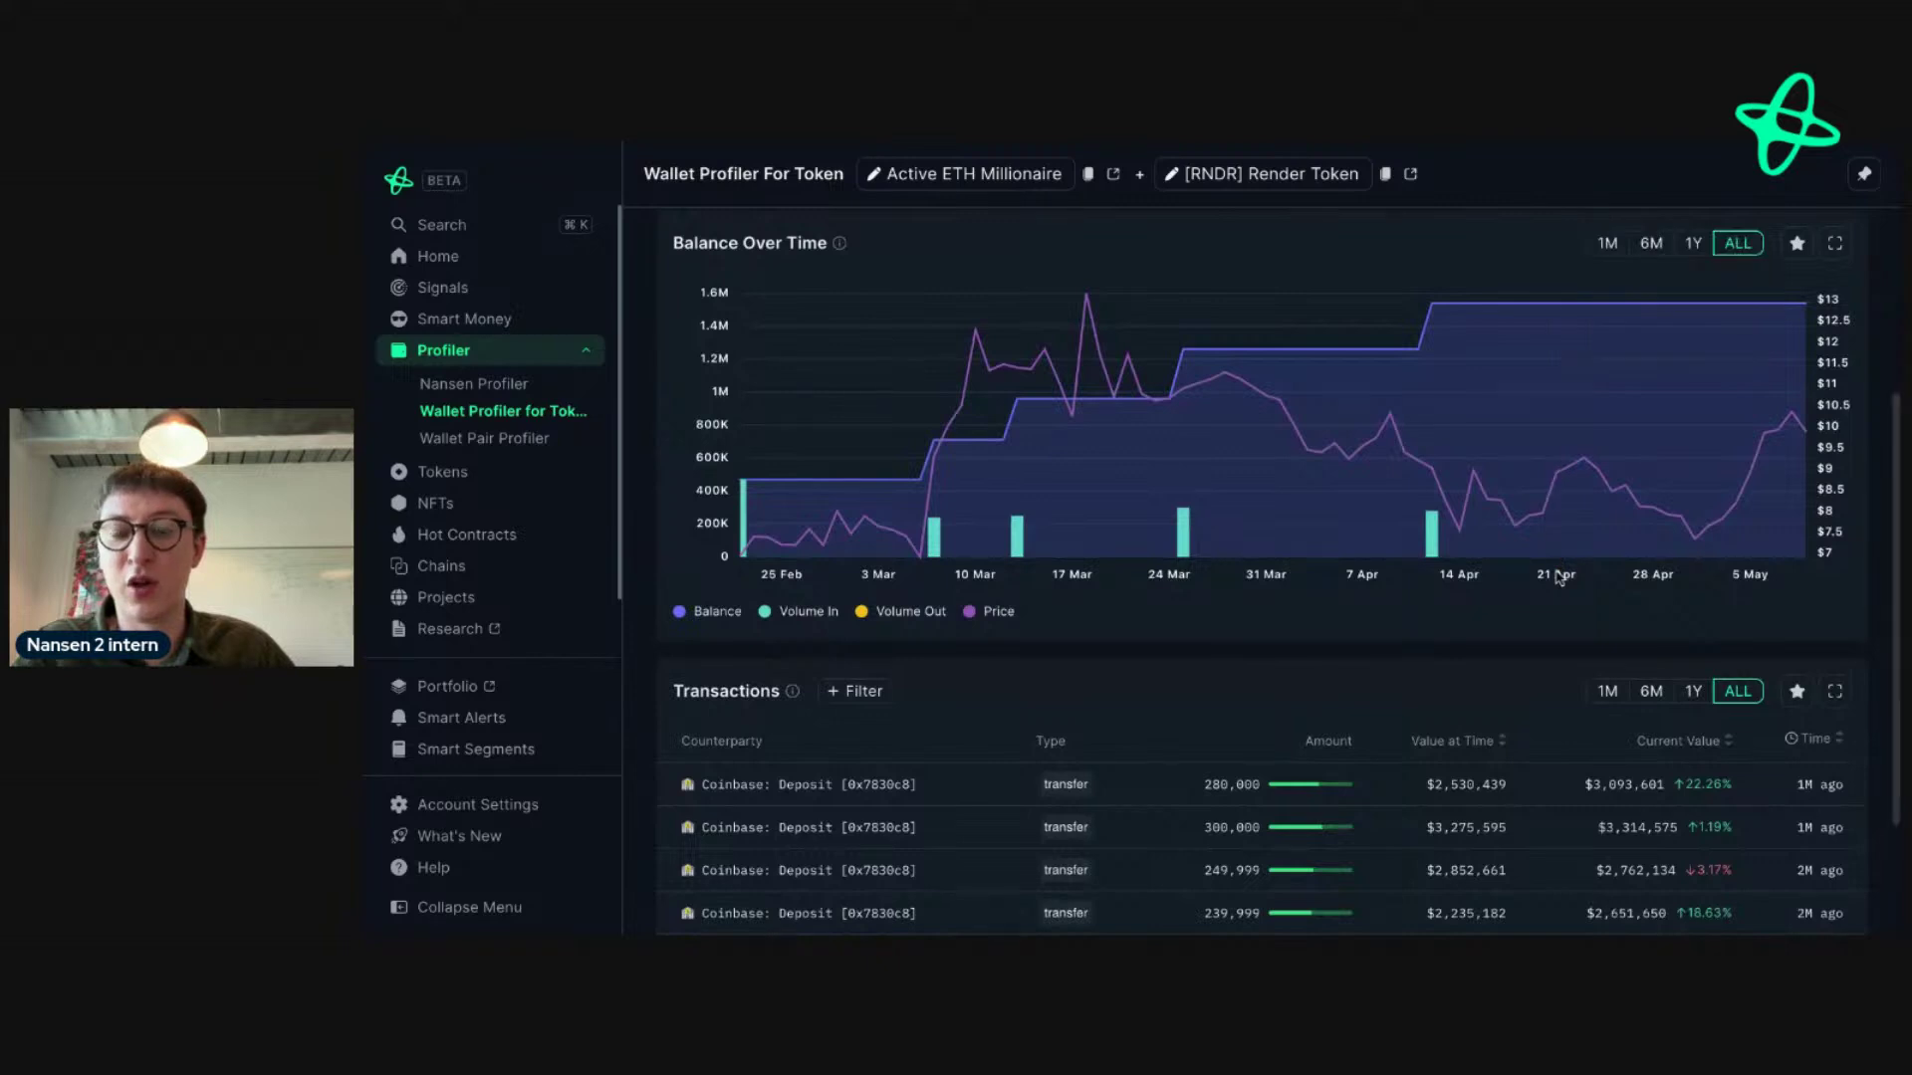
scroll(1558, 577, up, 3)
scroll(1279, 576, up, 2)
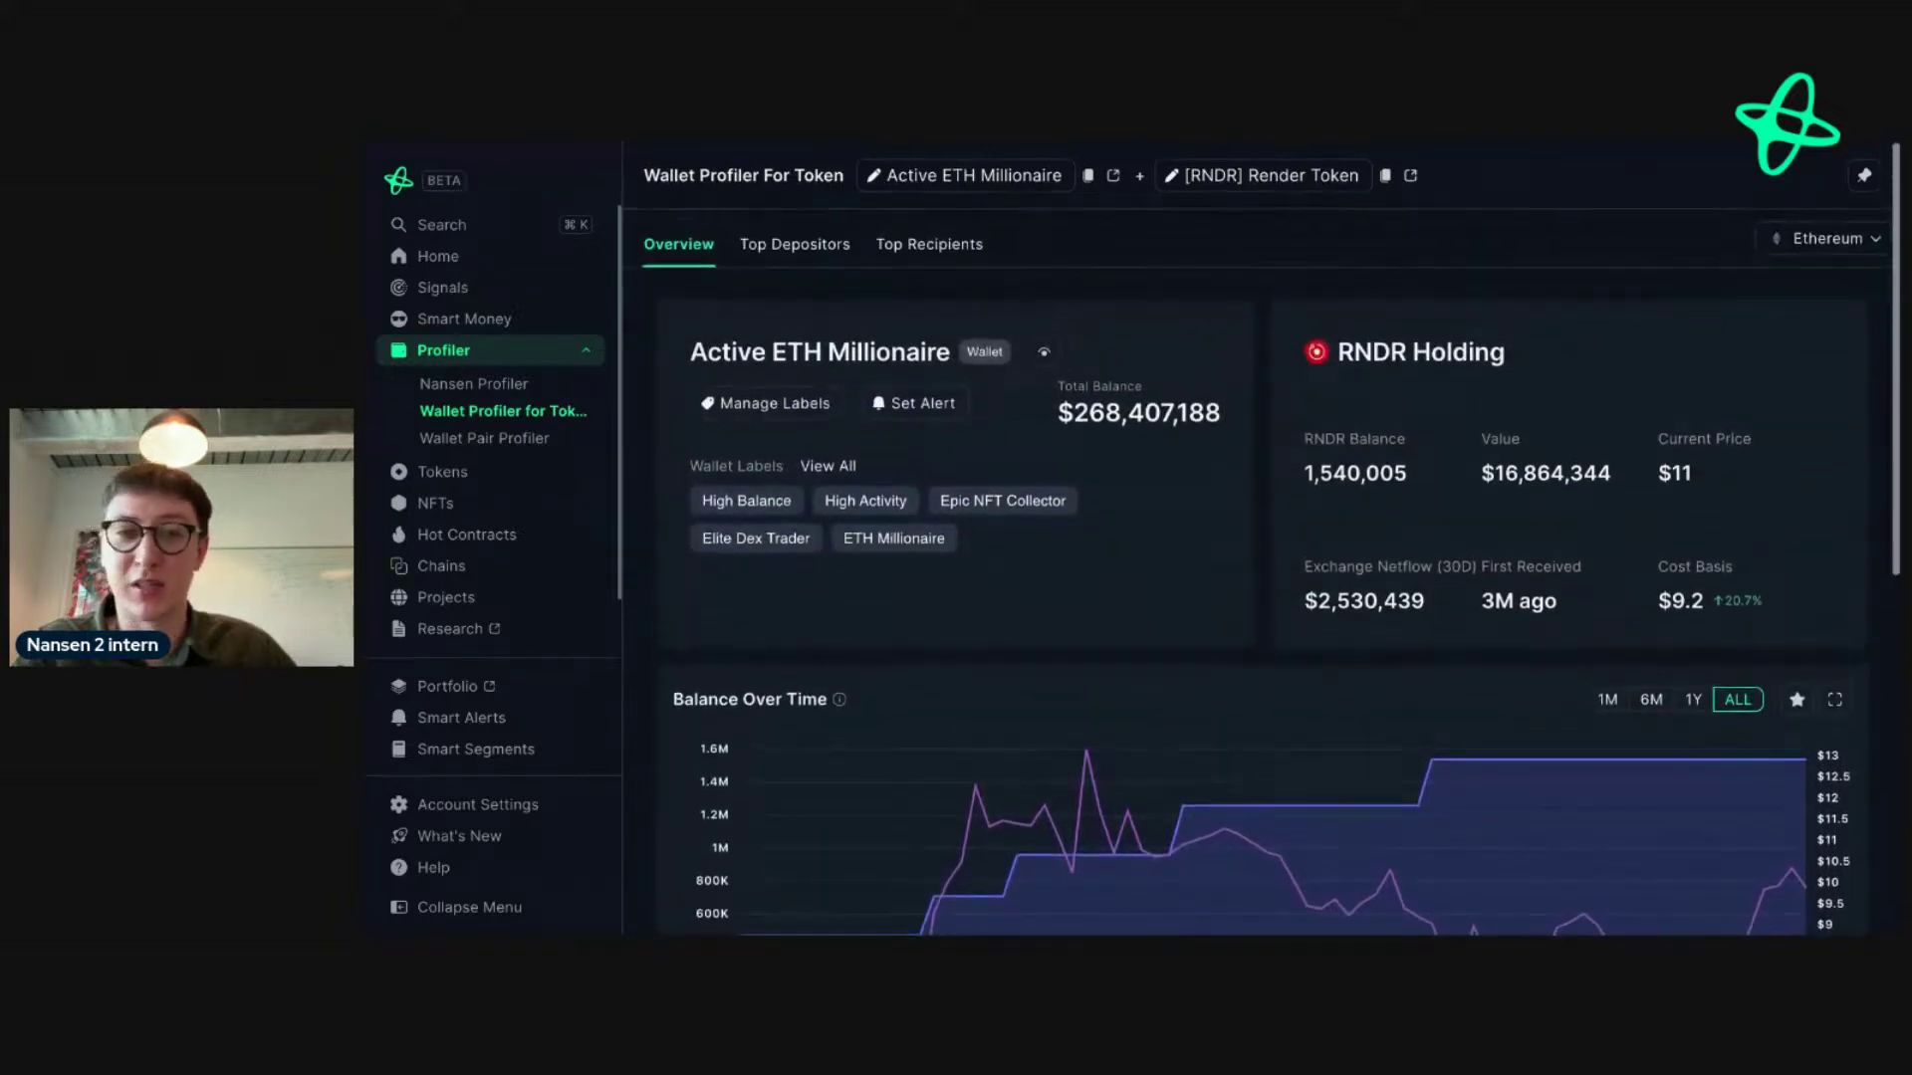